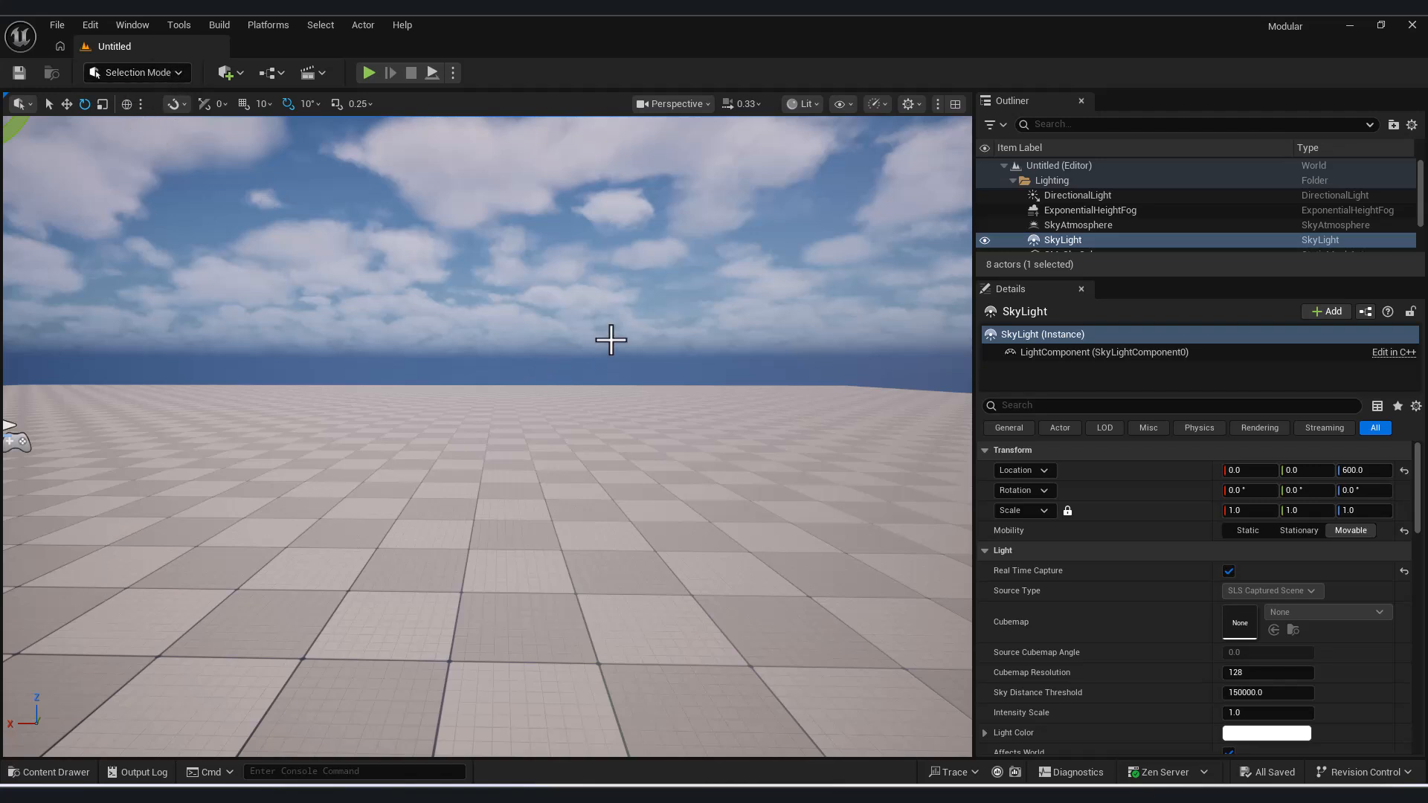
Step: Switch to Modeling Mode and start creating a box shape
left_click(148, 70)
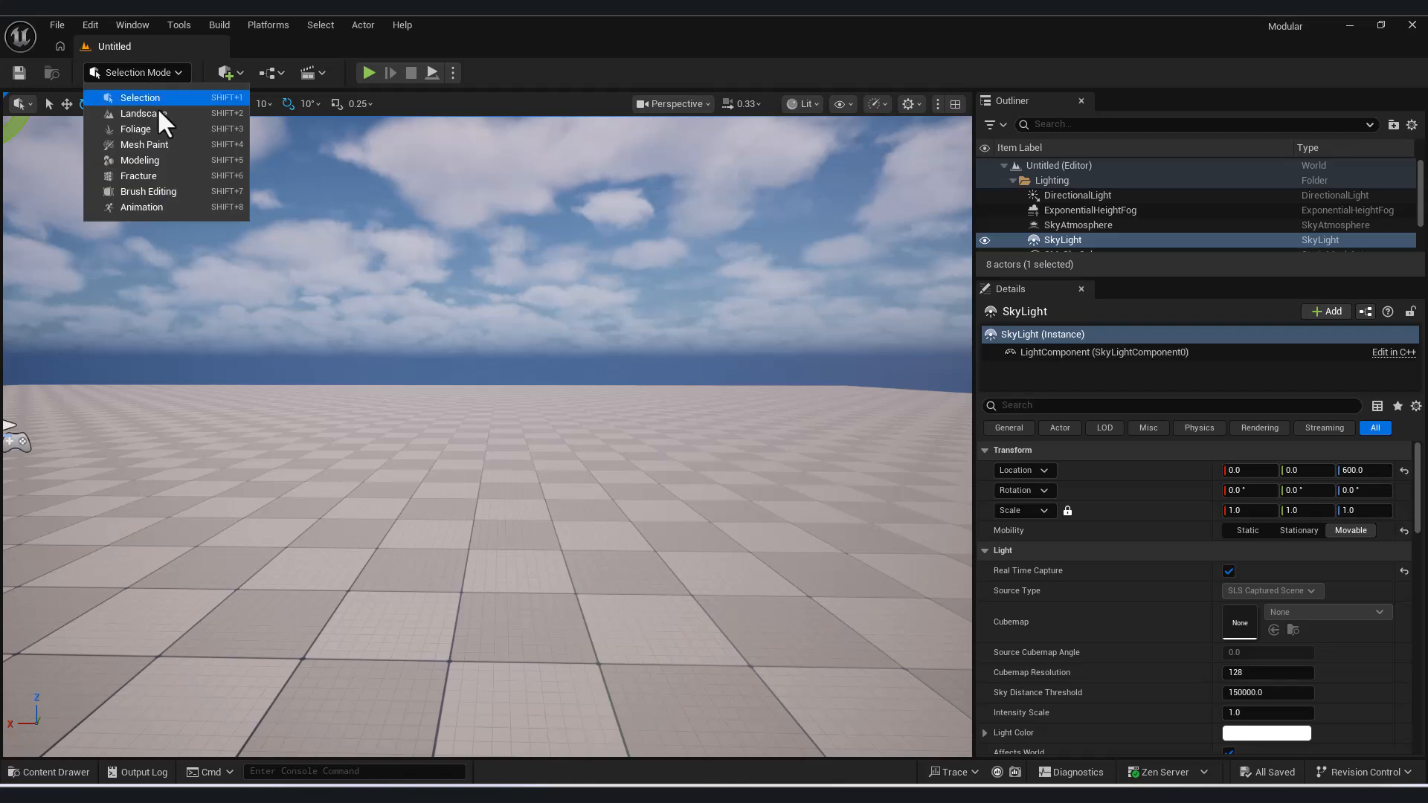
left_click(167, 162)
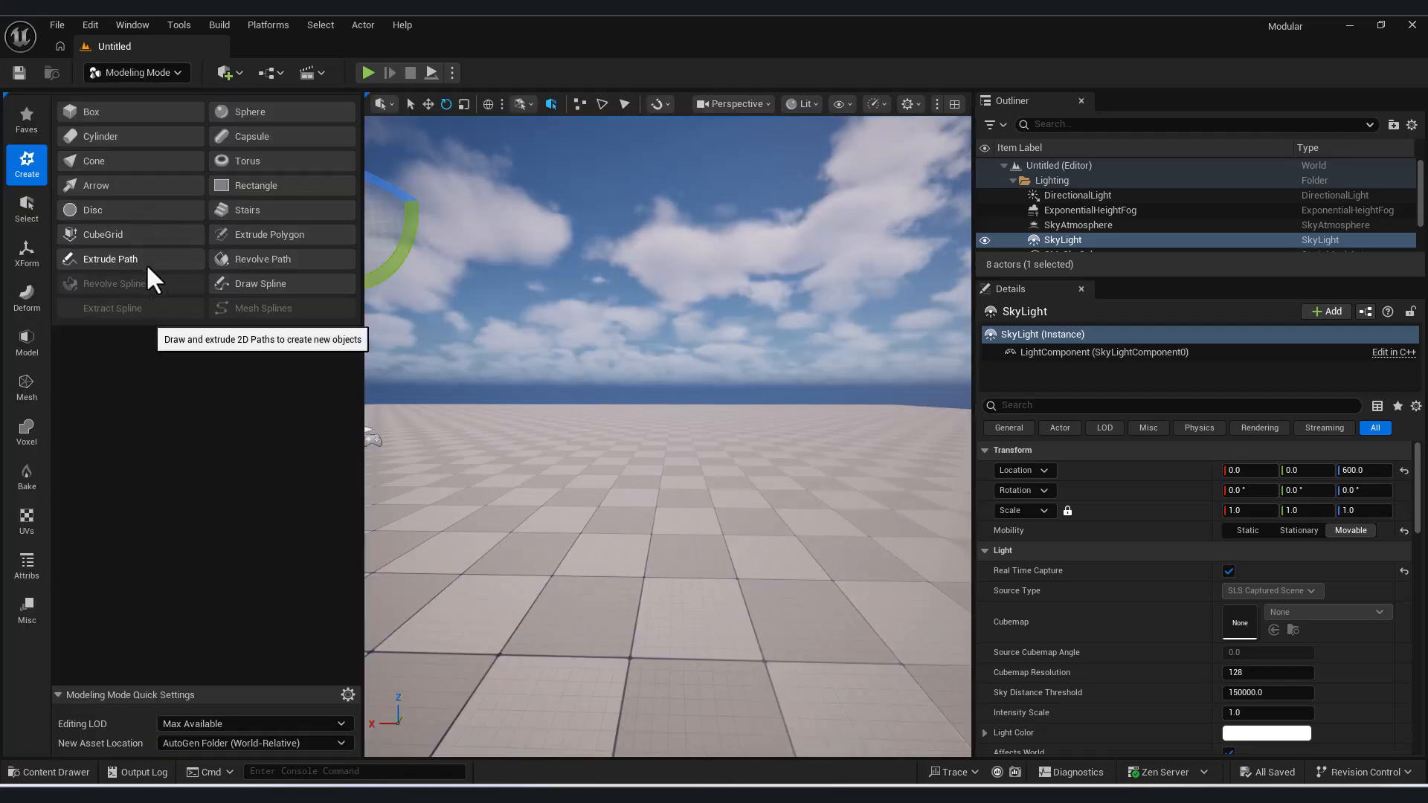
left_click(32, 339)
left_click(30, 158)
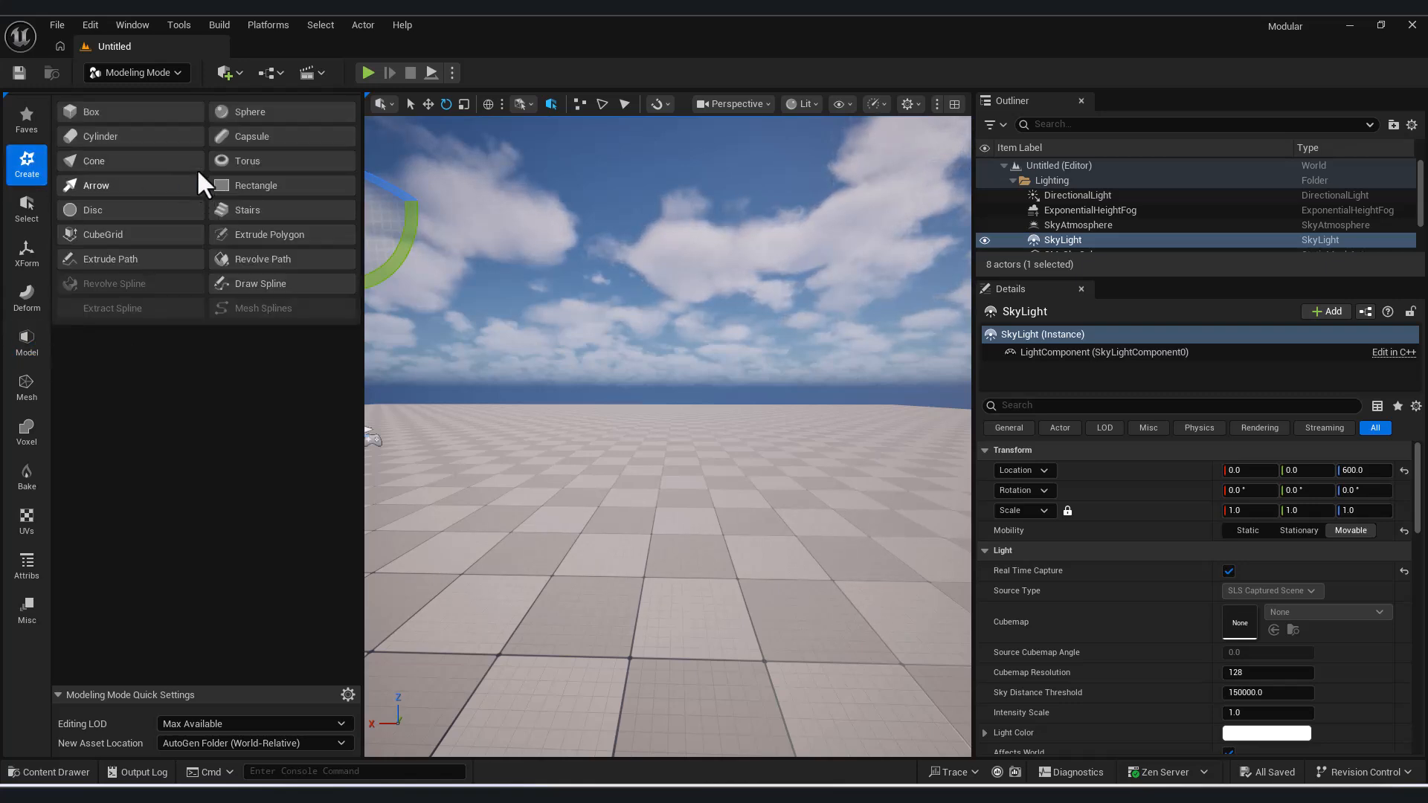
left_click(141, 111)
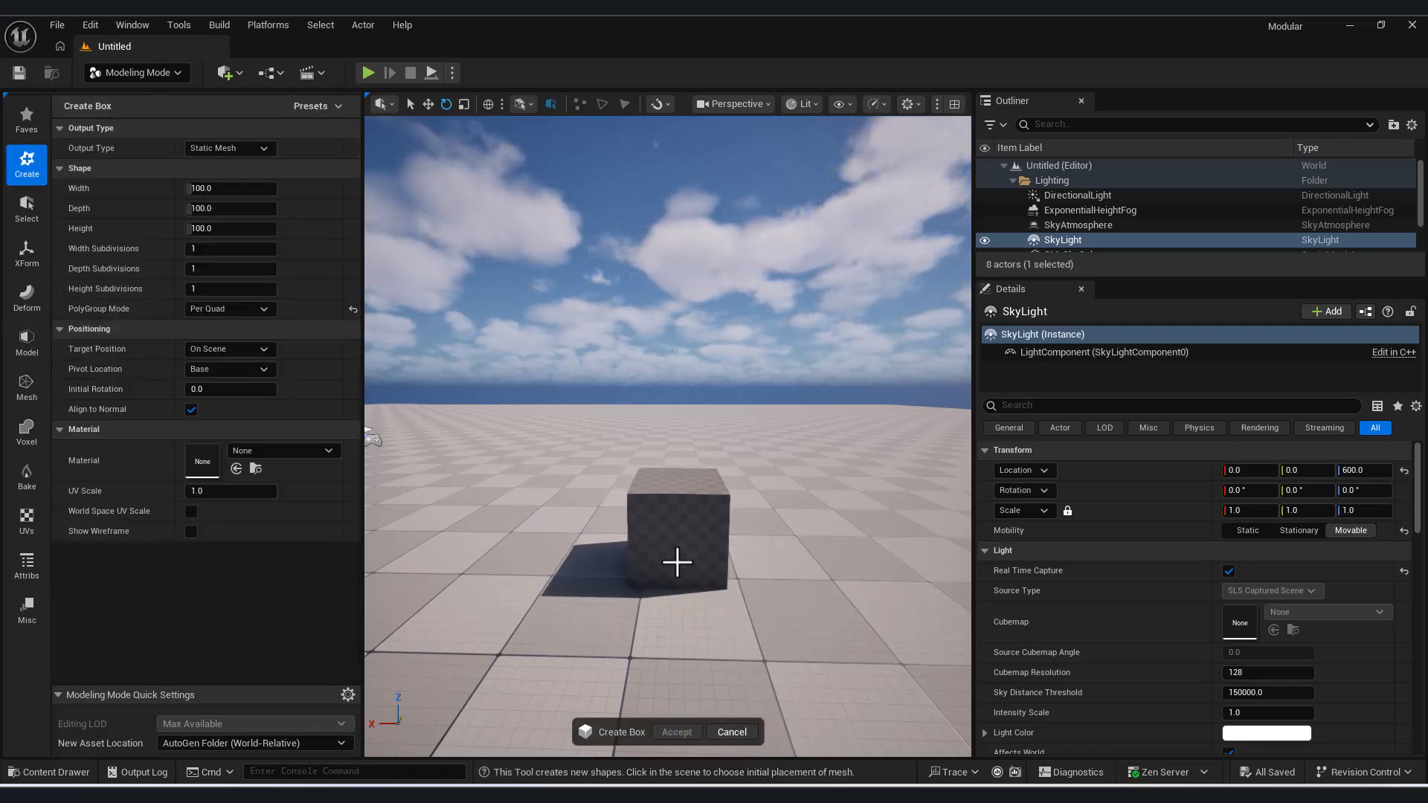
Step: Set the box dimensions to height 290, depth 10 and width 400 for a wall
right_click_drag(678, 562, 720, 564)
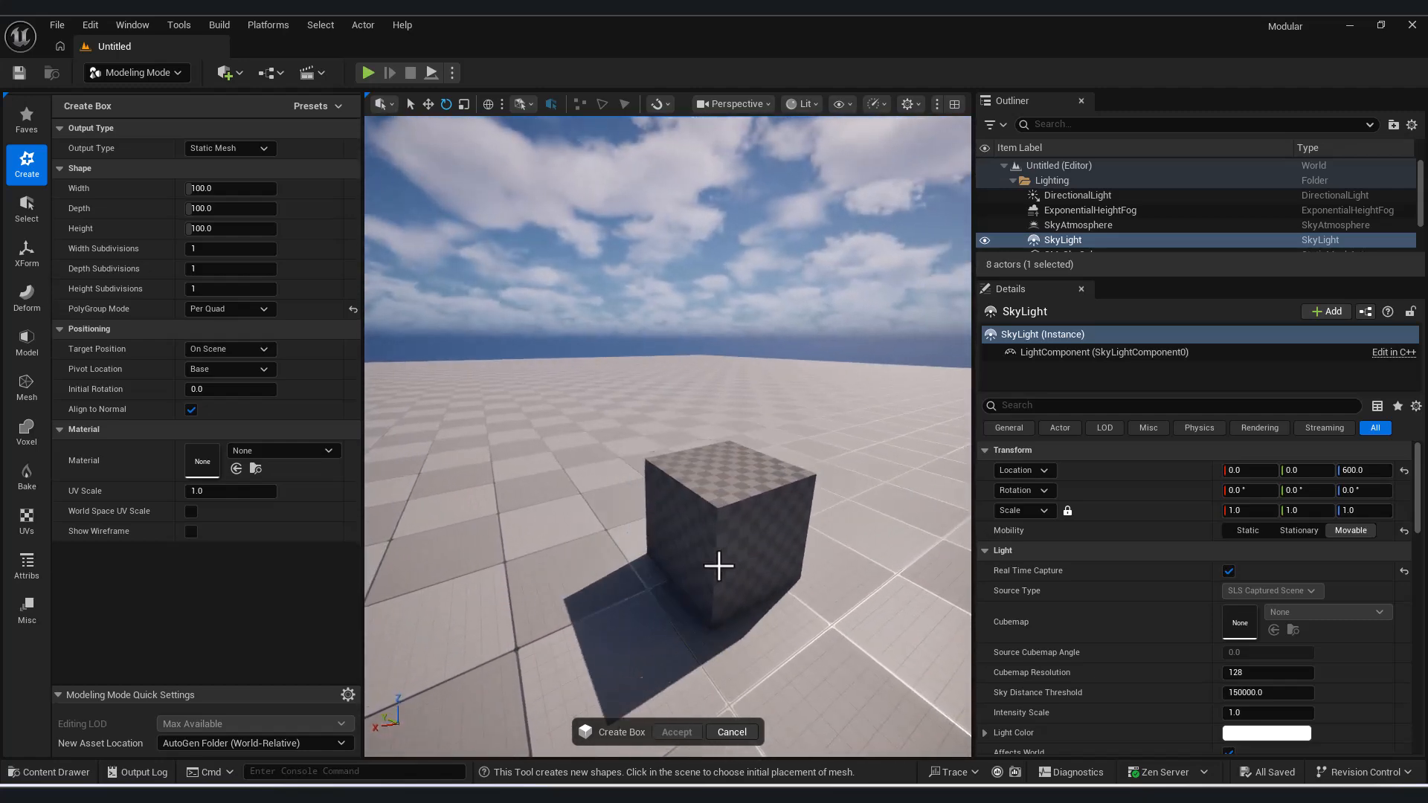
left_click(227, 229)
type("2")
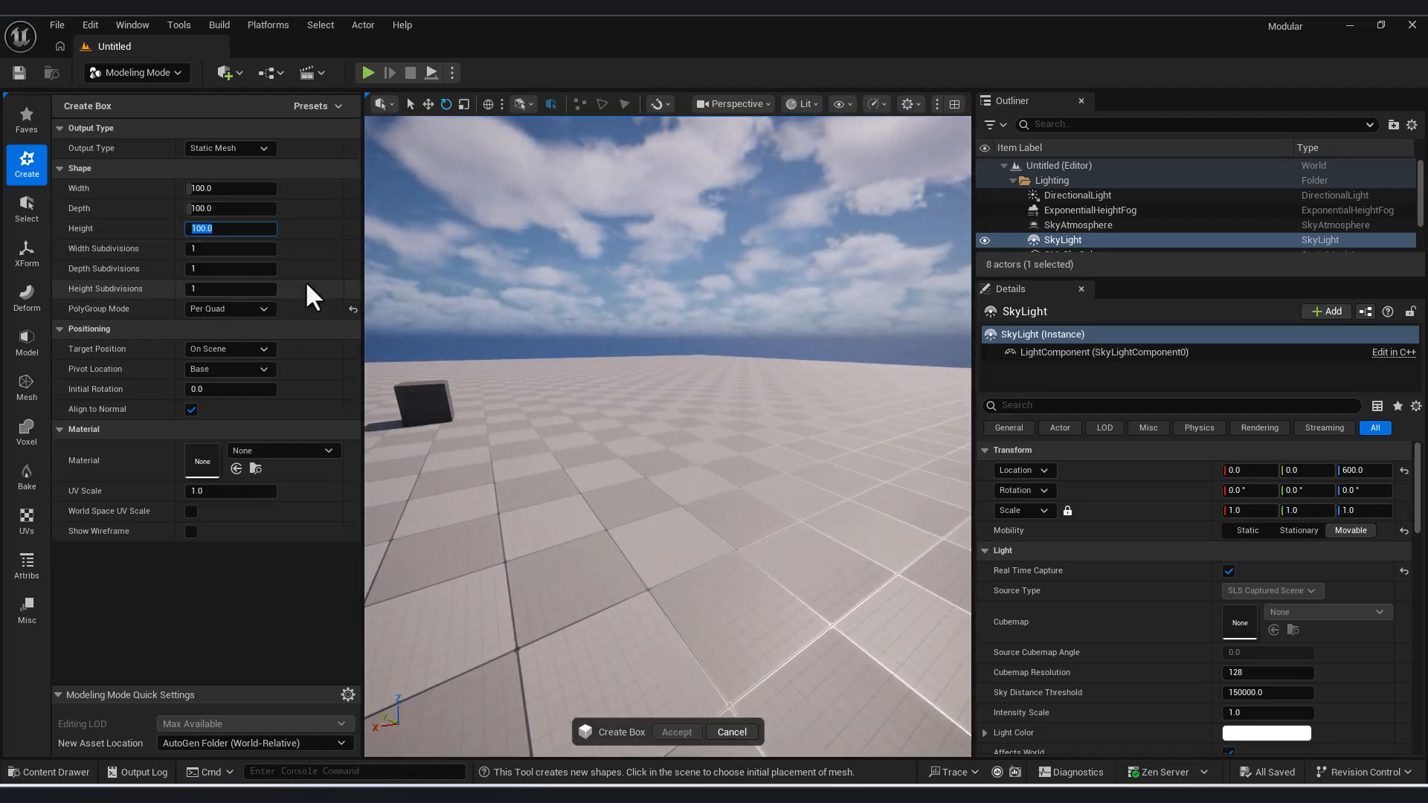
type("90")
key("Return")
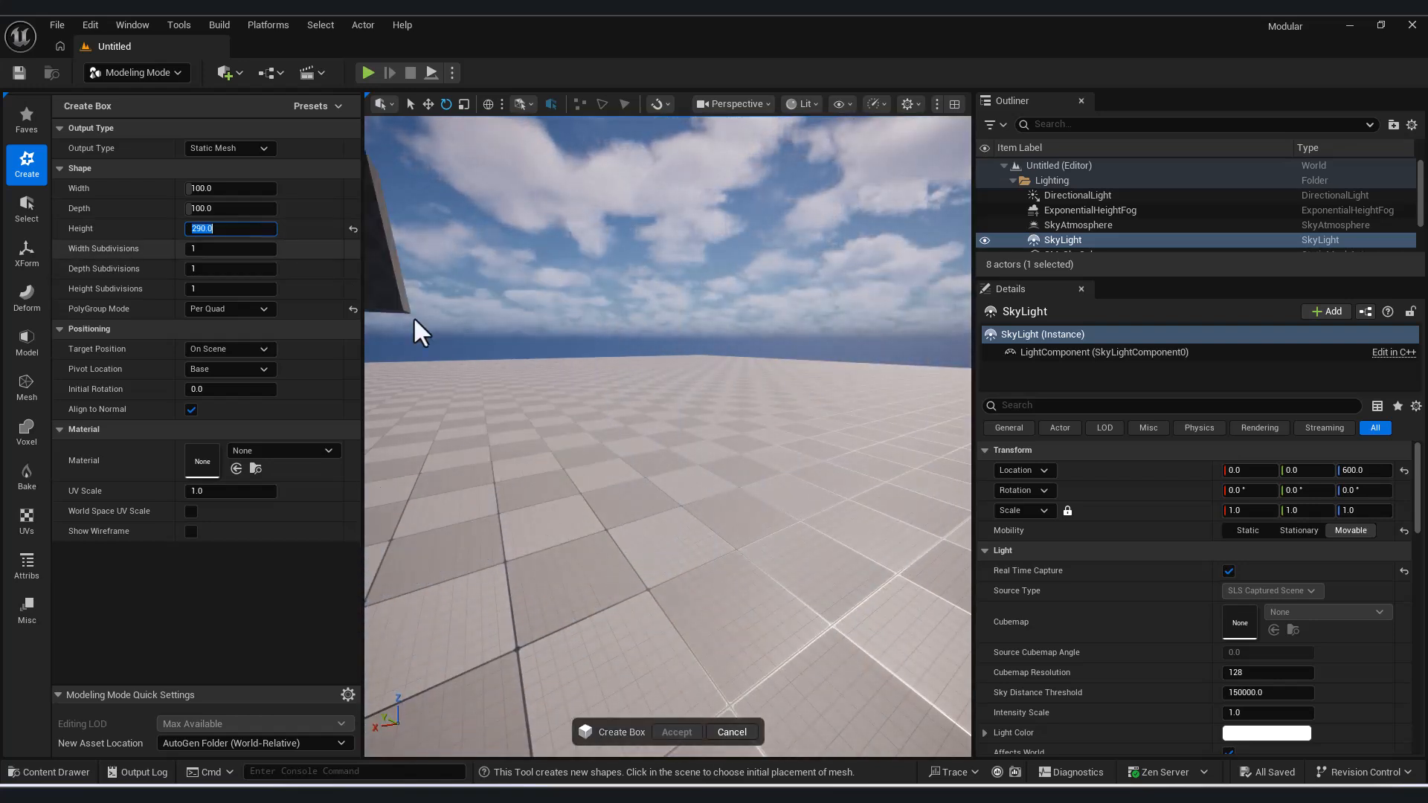
right_click_drag(626, 437, 298, 218)
key("Return")
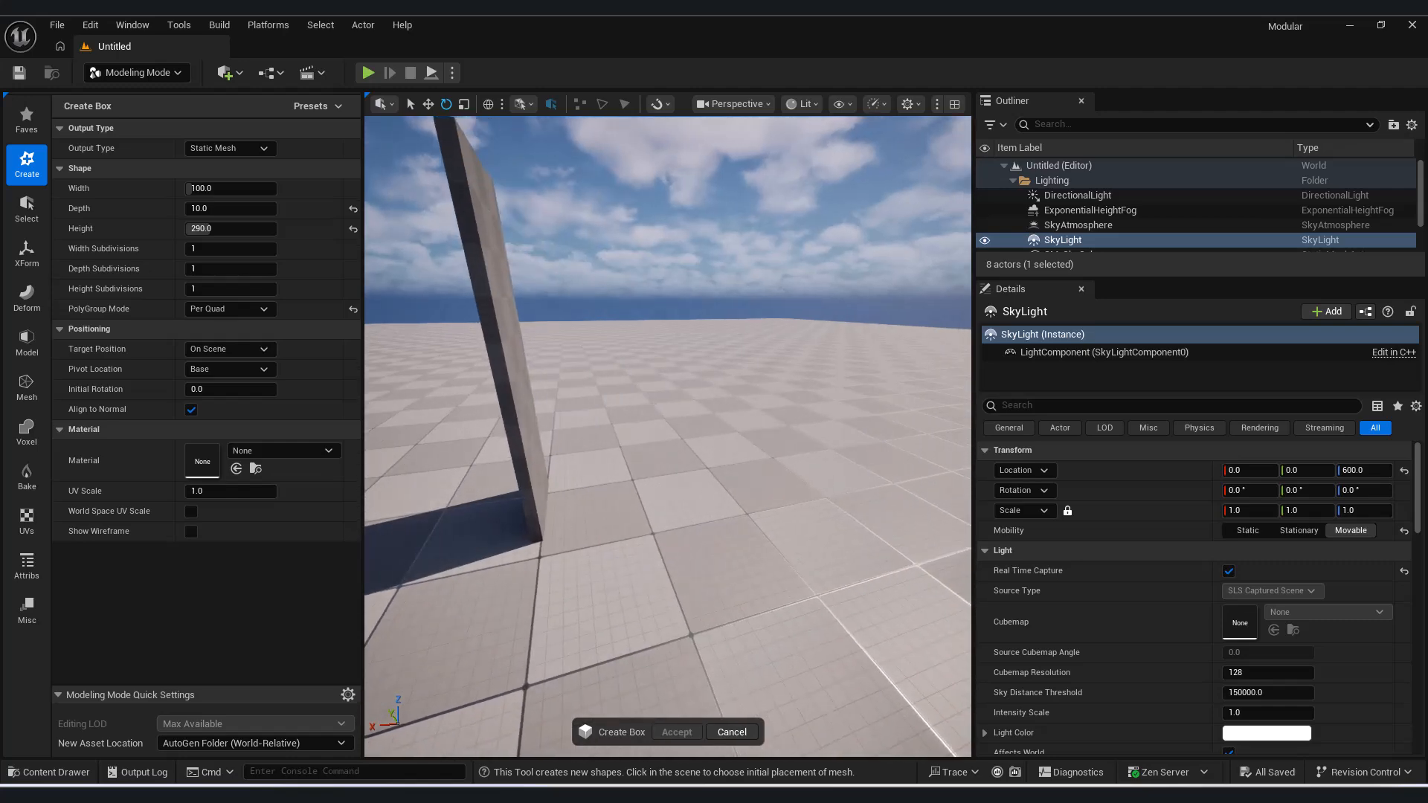
type("400")
key("Return")
Step: Place the wall box on the ground, accept it and return to Selection mode
left_click(523, 484)
right_click_drag(523, 484, 511, 293)
key("Return")
left_click(138, 72)
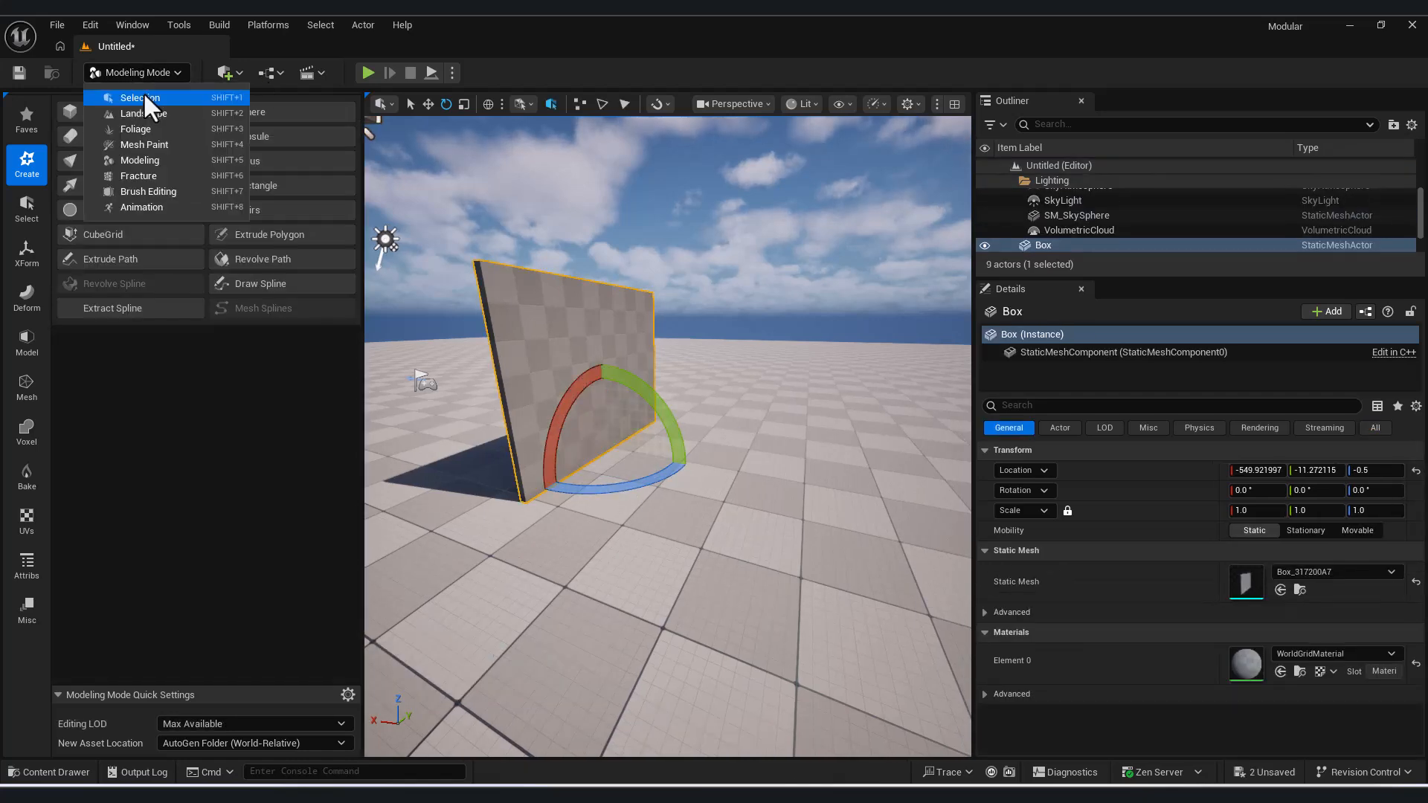
left_click(140, 98)
Step: Duplicate the wall, turn the copy perpendicular to the original and move it into place as the adjoining wall
key("ctrl+d")
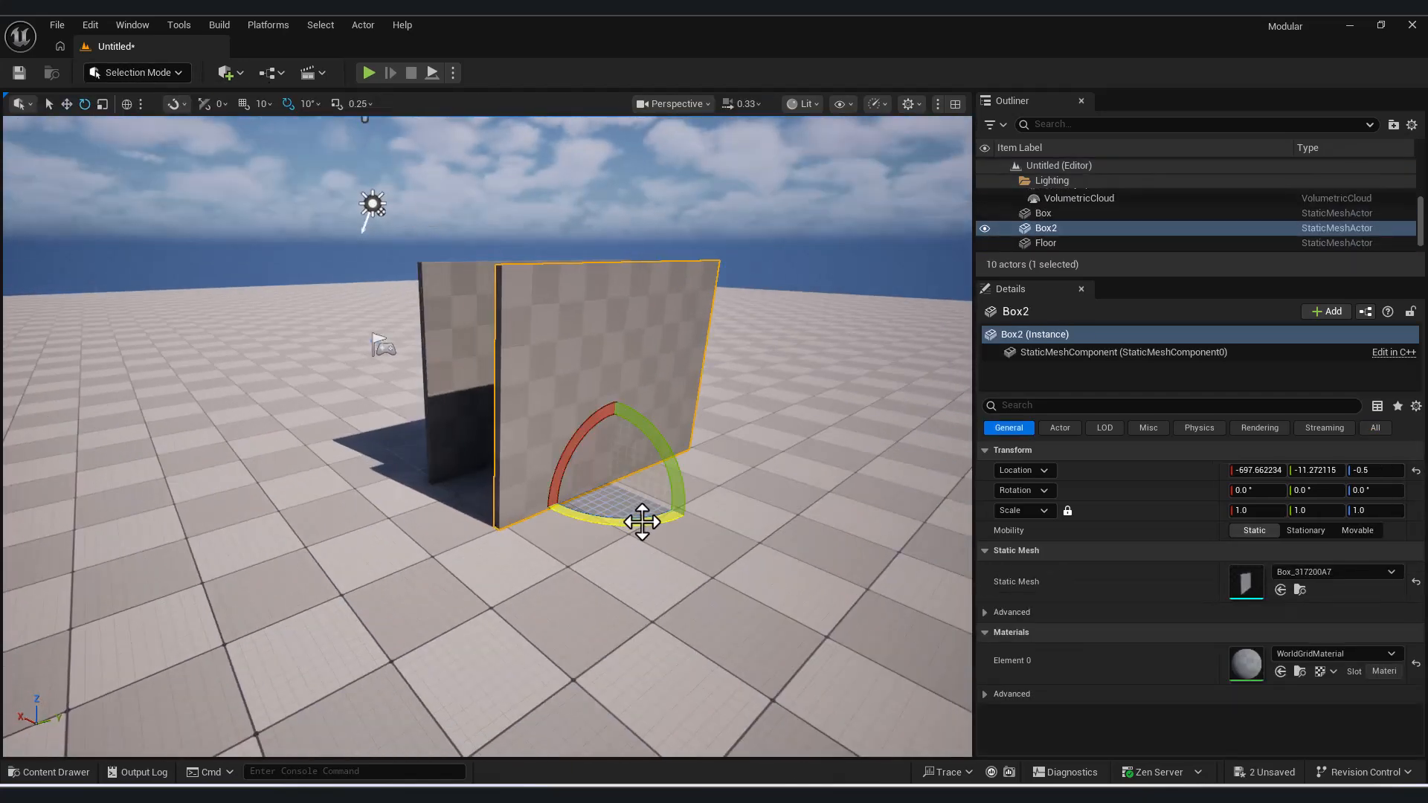
left_click_drag(641, 522, 707, 513)
left_click_drag(663, 467, 717, 481)
left_click_drag(640, 431, 670, 447)
key("a")
right_click_drag(629, 466, 729, 467)
Step: Duplicate the adjoining wall, turn the copy parallel to the first wall and align it as the room's third side
key("ctrl+d")
key("a")
key("e")
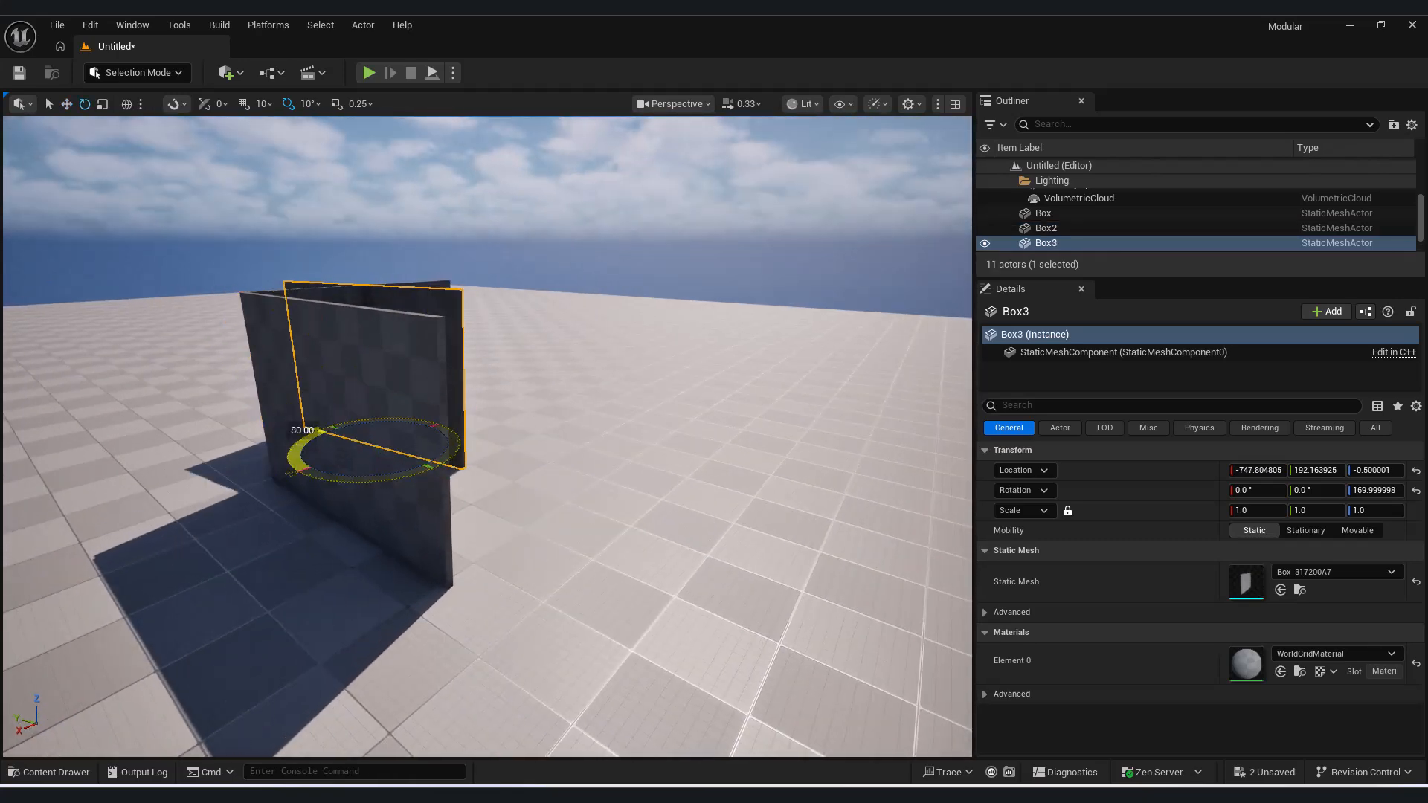
key("w")
left_click_drag(398, 445, 438, 470)
key("d")
right_click_drag(438, 470, 342, 470)
left_click_drag(491, 523, 558, 524)
right_click_drag(558, 533, 480, 550)
key("d")
left_click_drag(513, 493, 572, 480)
Step: Duplicate a wall, rotate the copy 90° to lie flat and raise it to the top of the walls as a ceiling
right_click_drag(573, 480, 617, 435)
key("a")
key("d")
left_click_drag(674, 494, 601, 417, "alt")
key("e")
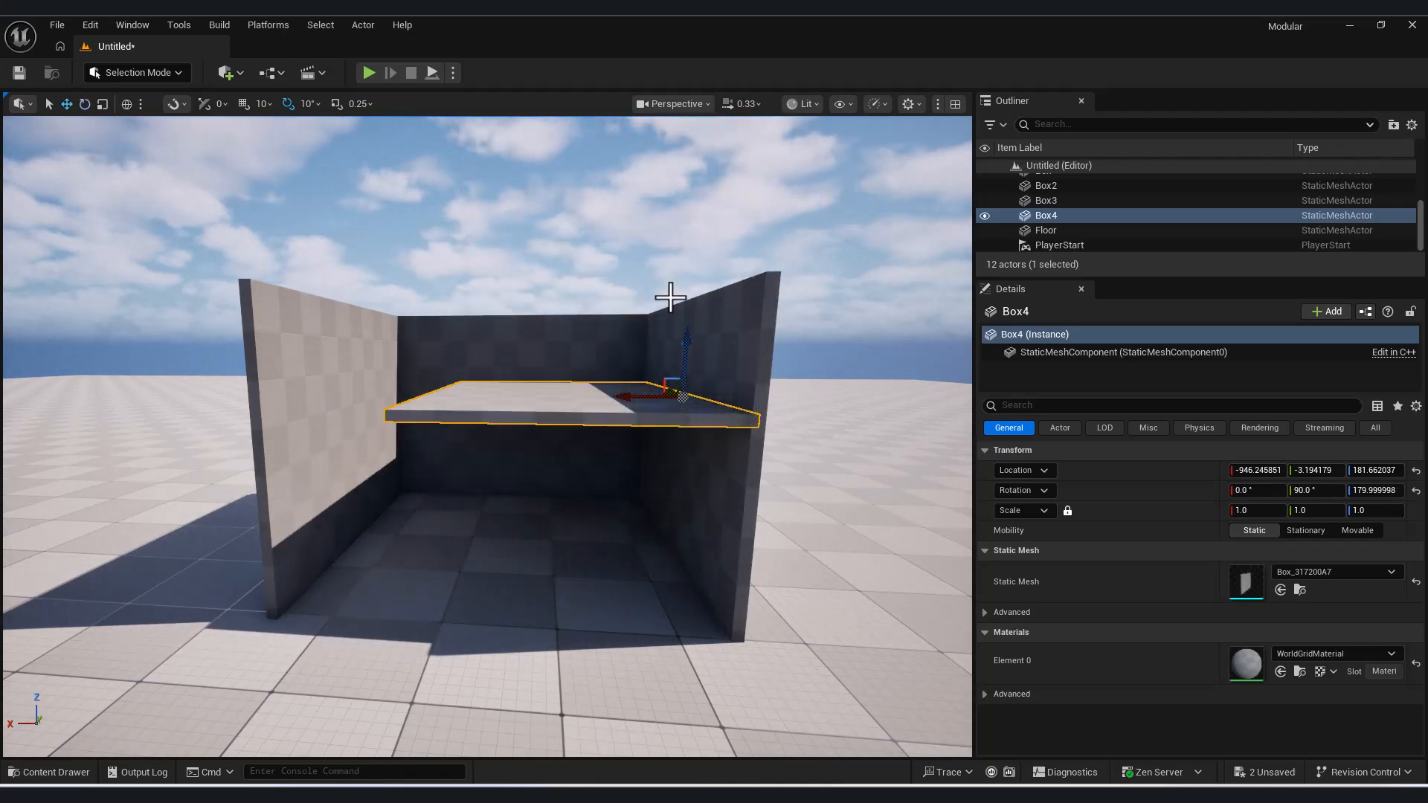
key("s")
key("e")
right_click_drag(680, 269, 892, 456)
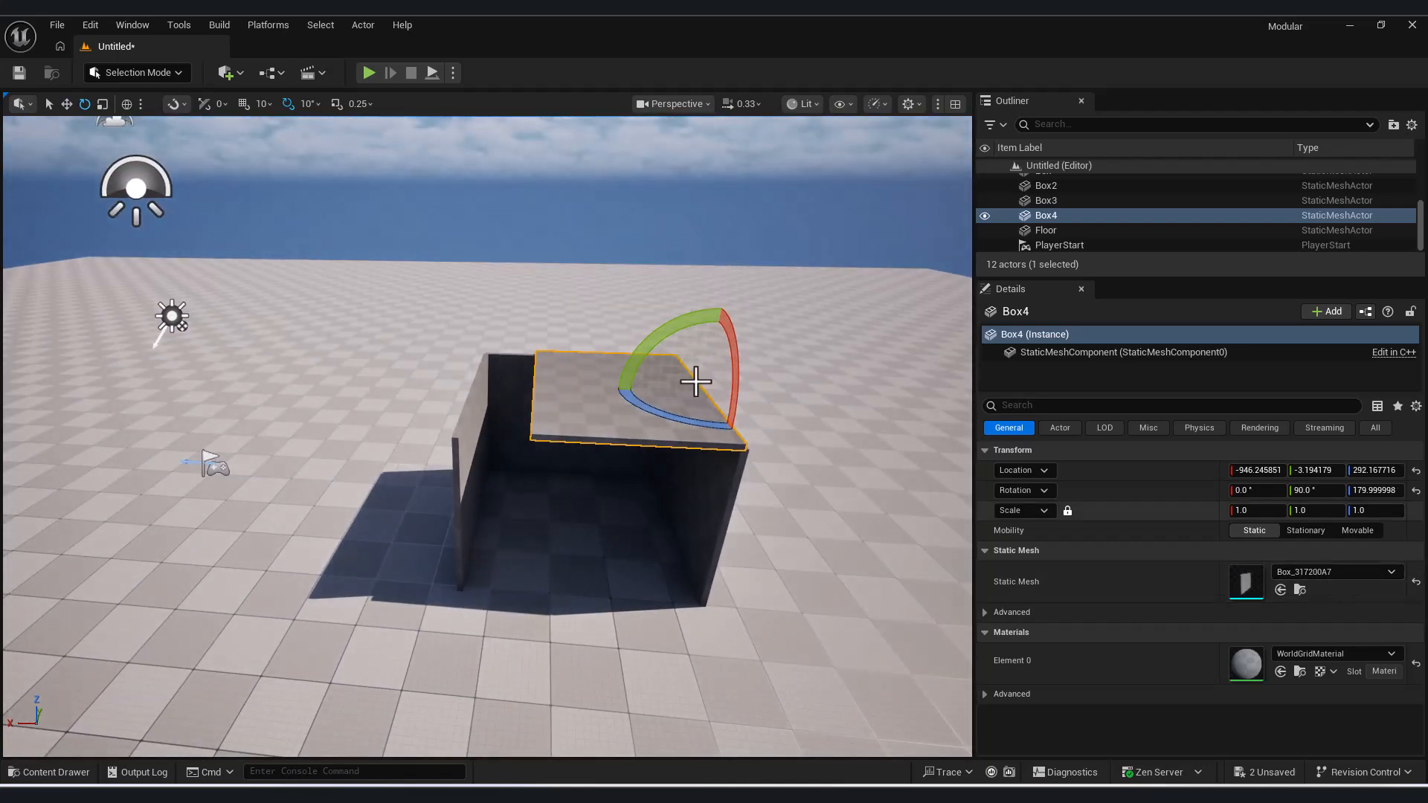
Step: Stretch the ceiling panel to a Z scale of about 1.39 so it spans the walls
key("r")
key("w")
mouse_move(682, 434)
right_mouse_down()
mouse_move(677, 346)
mouse_move(688, 446)
right_mouse_up()
left_click(682, 433)
key("w")
key("s")
left_click(535, 260)
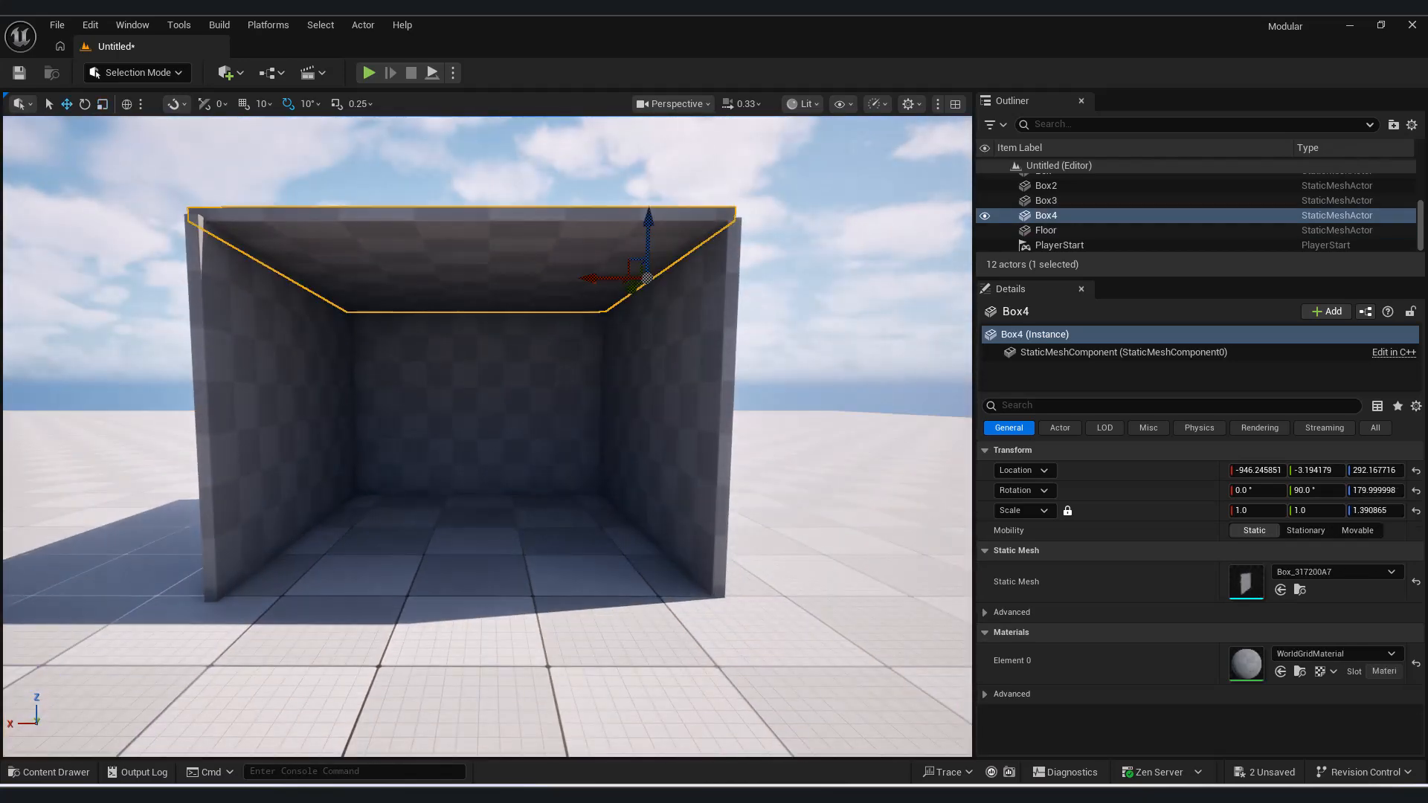
Step: Duplicate the ceiling panel straight down to ground level as the room's floor
left_click_drag(647, 242, 654, 487, "alt")
left_click(902, 542)
left_click(659, 558)
key("d")
right_click_drag(711, 574, 748, 572)
key("a")
key("s")
key("w")
key("s")
Step: Create a content folder named Cube and open it
left_click(54, 772)
right_click(1280, 580)
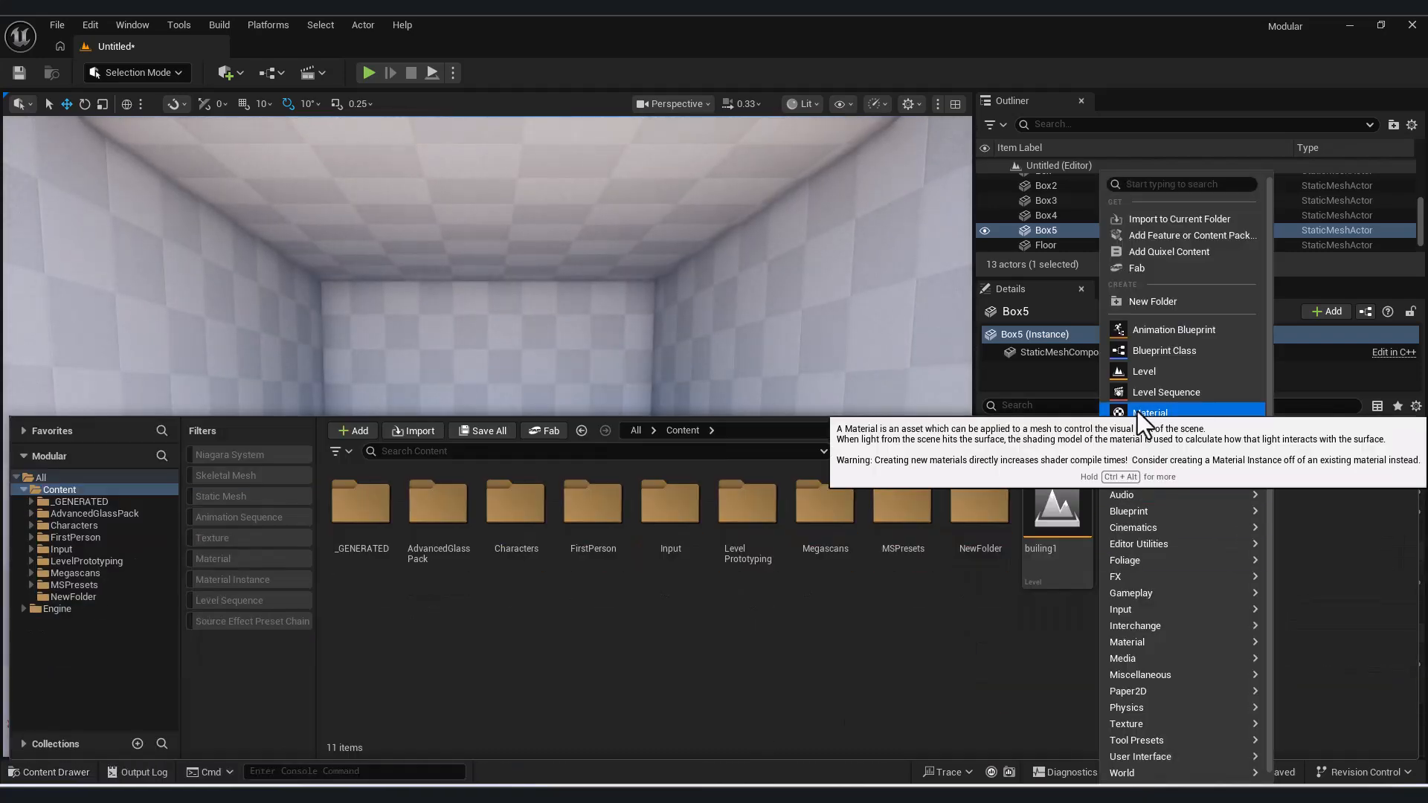
left_click(698, 638)
right_click(698, 638)
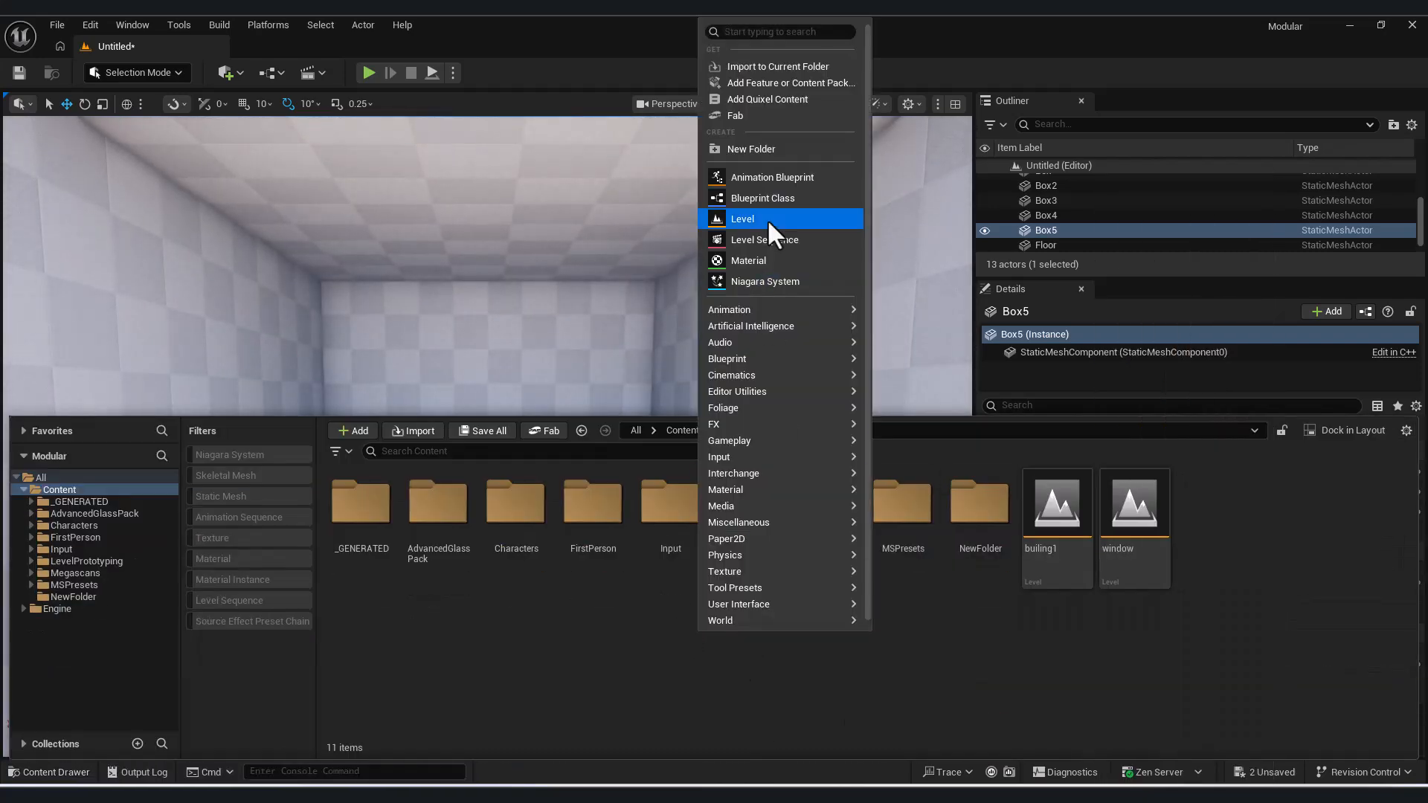
left_click(789, 147)
type("Cube")
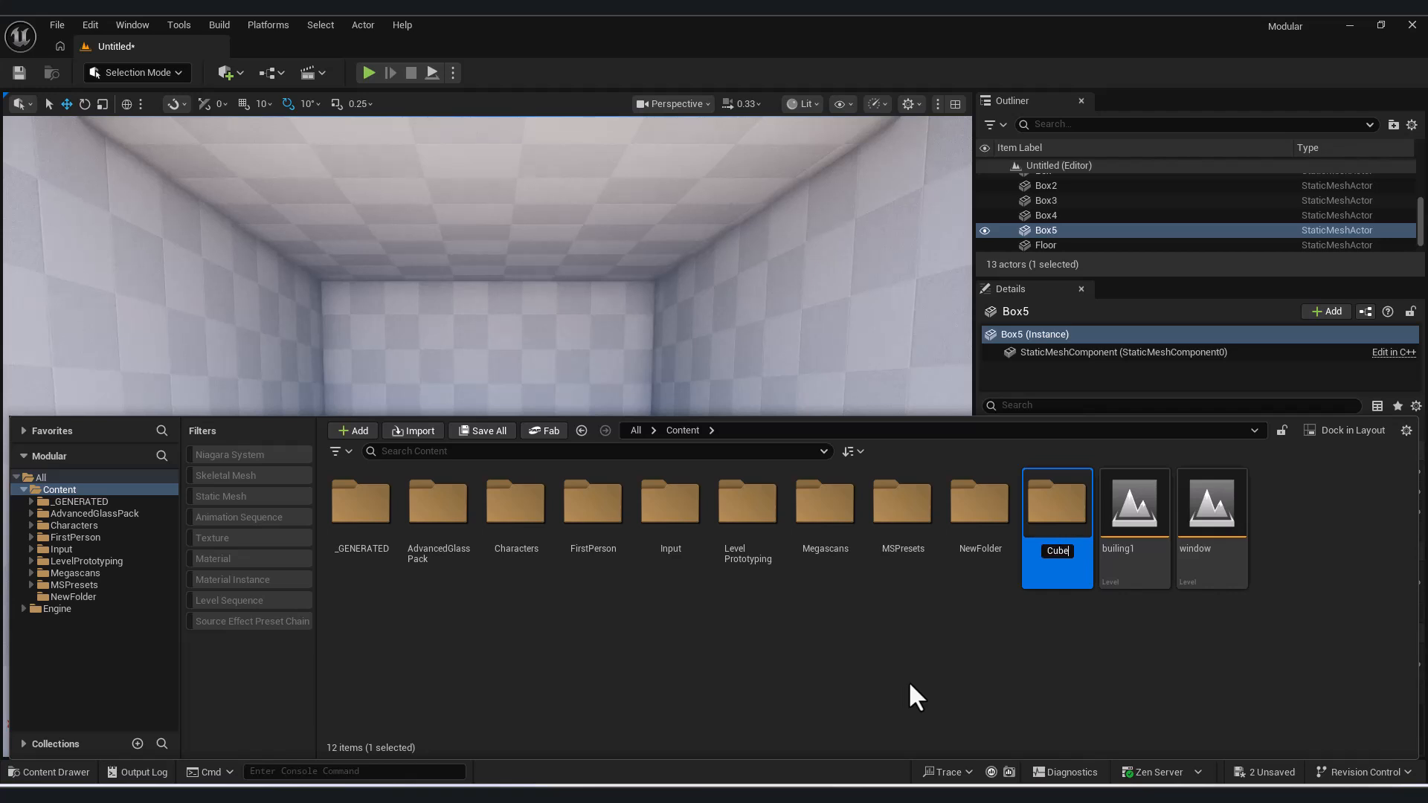
key("Return")
key("Return")
Step: Create a new material in the Cube folder and apply it to the room's walls, ceiling and floor
right_click(809, 610)
left_click(857, 413)
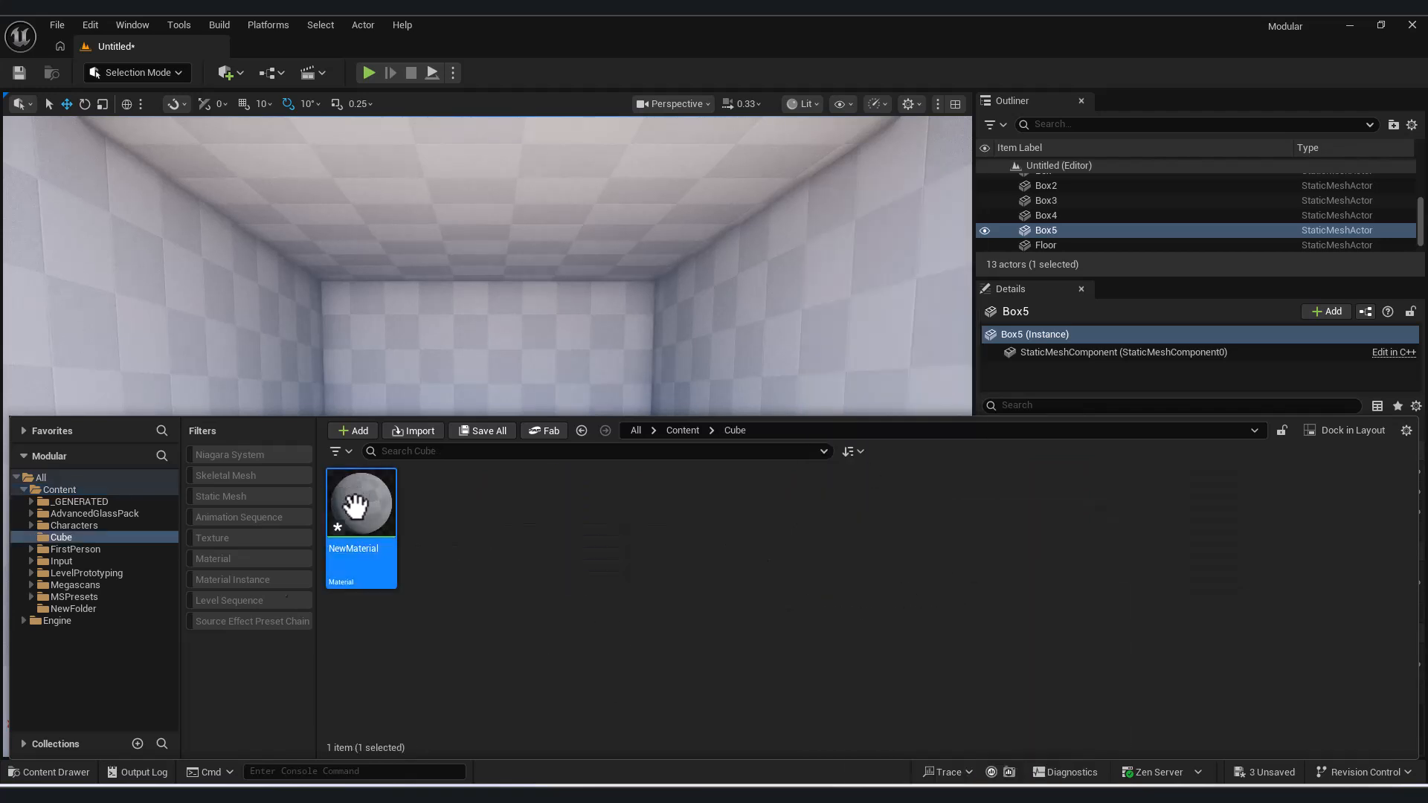
key("ctrl+space")
left_click(699, 446)
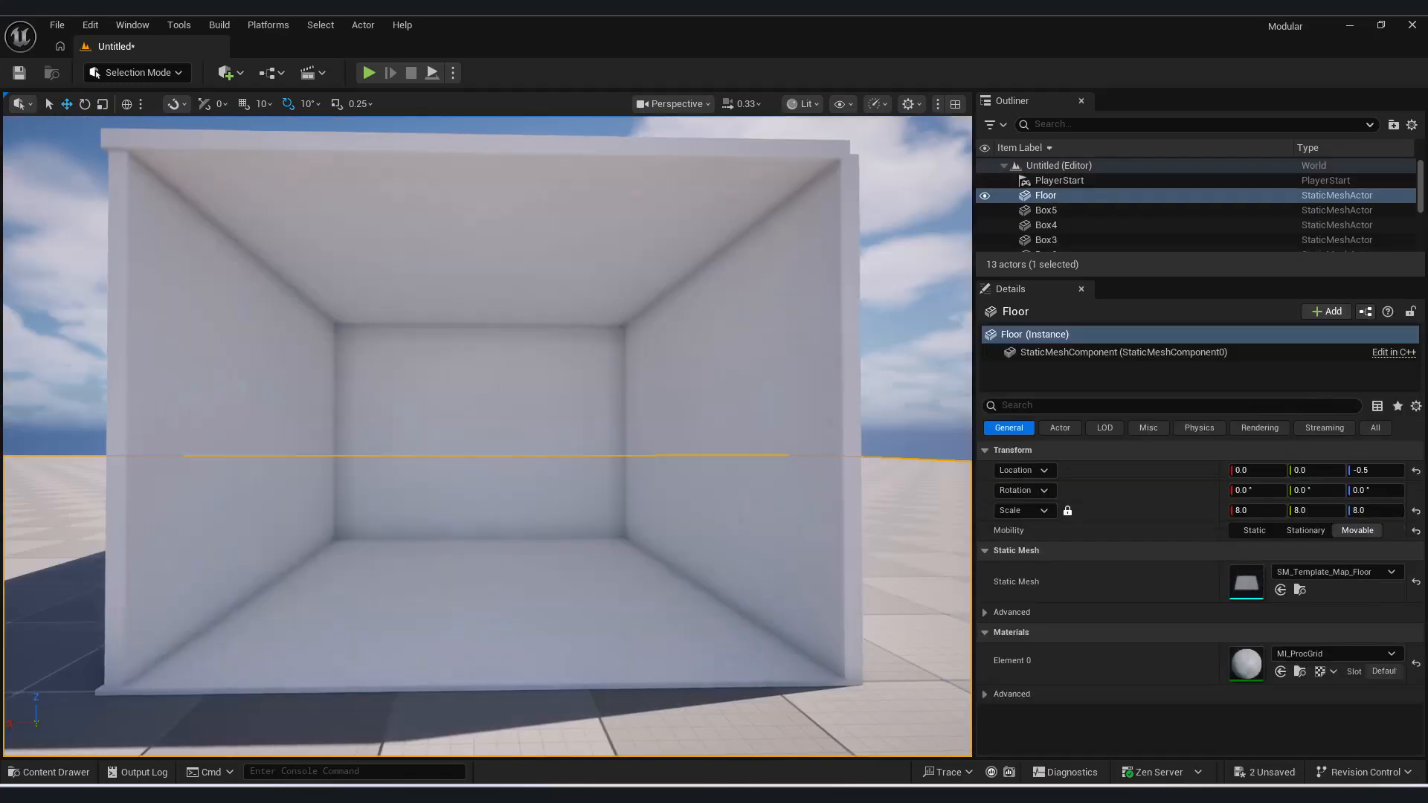
key("w")
right_click_drag(601, 427, 591, 426)
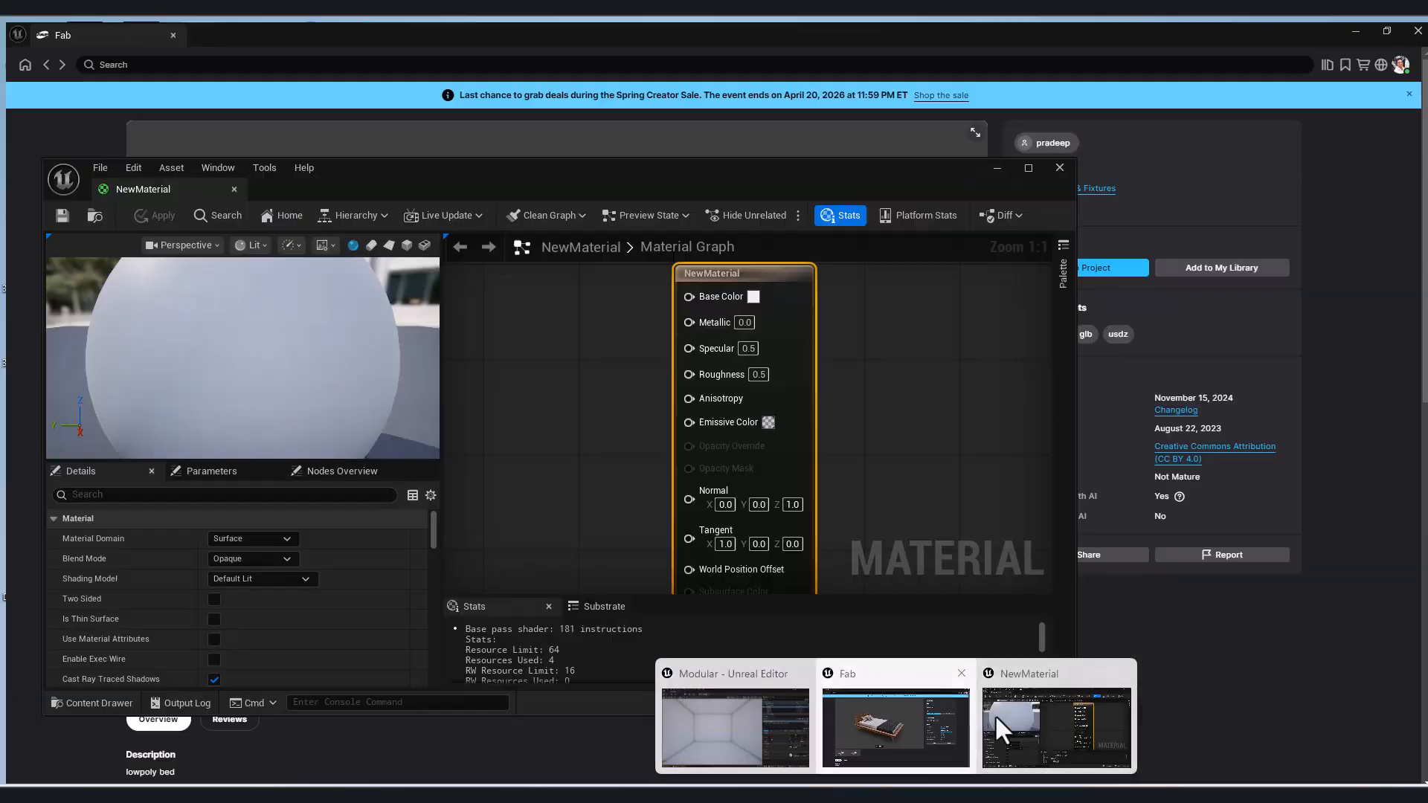
Step: Switch to Fab, add the free Bed model to the project and return to the level
left_click(995, 715)
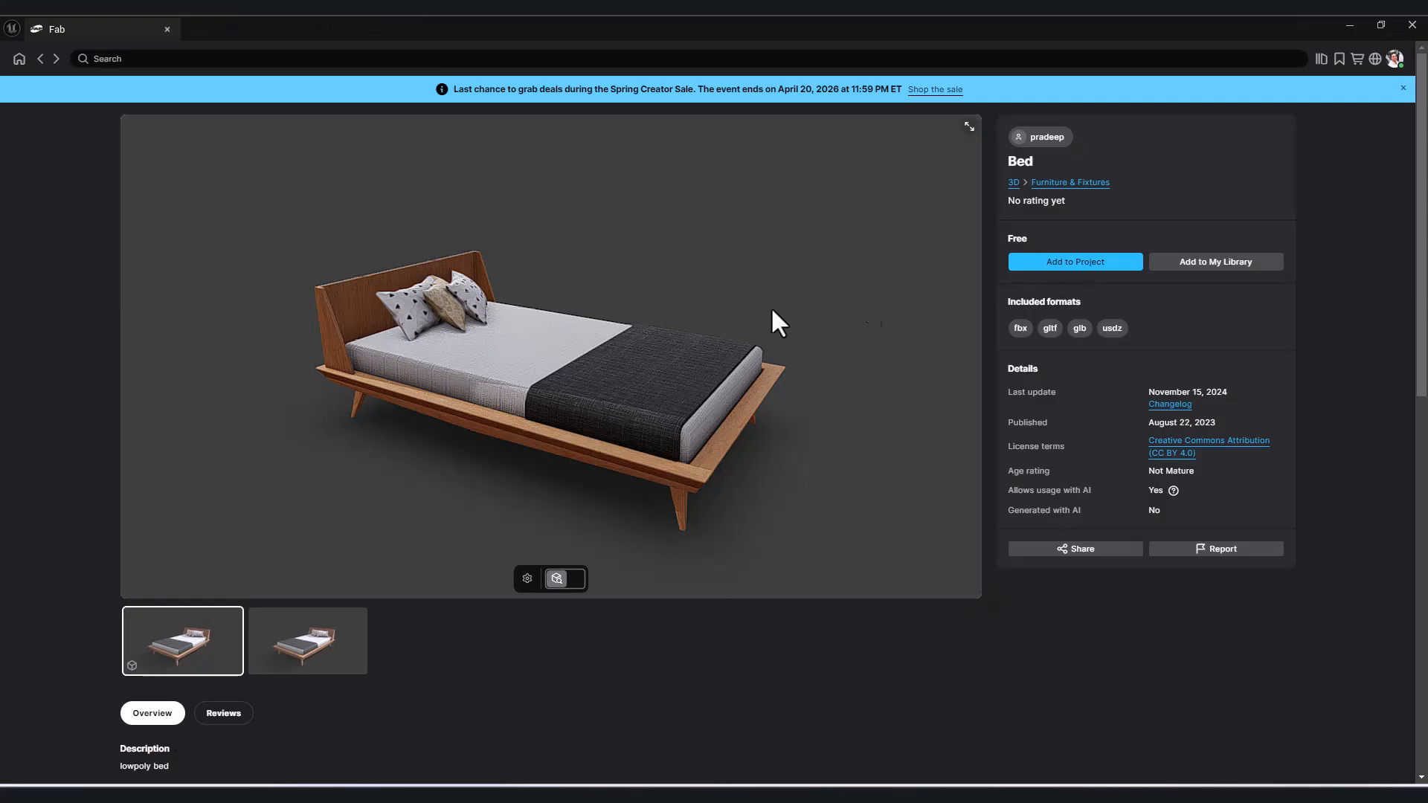
scroll(855, 355, "up", 2)
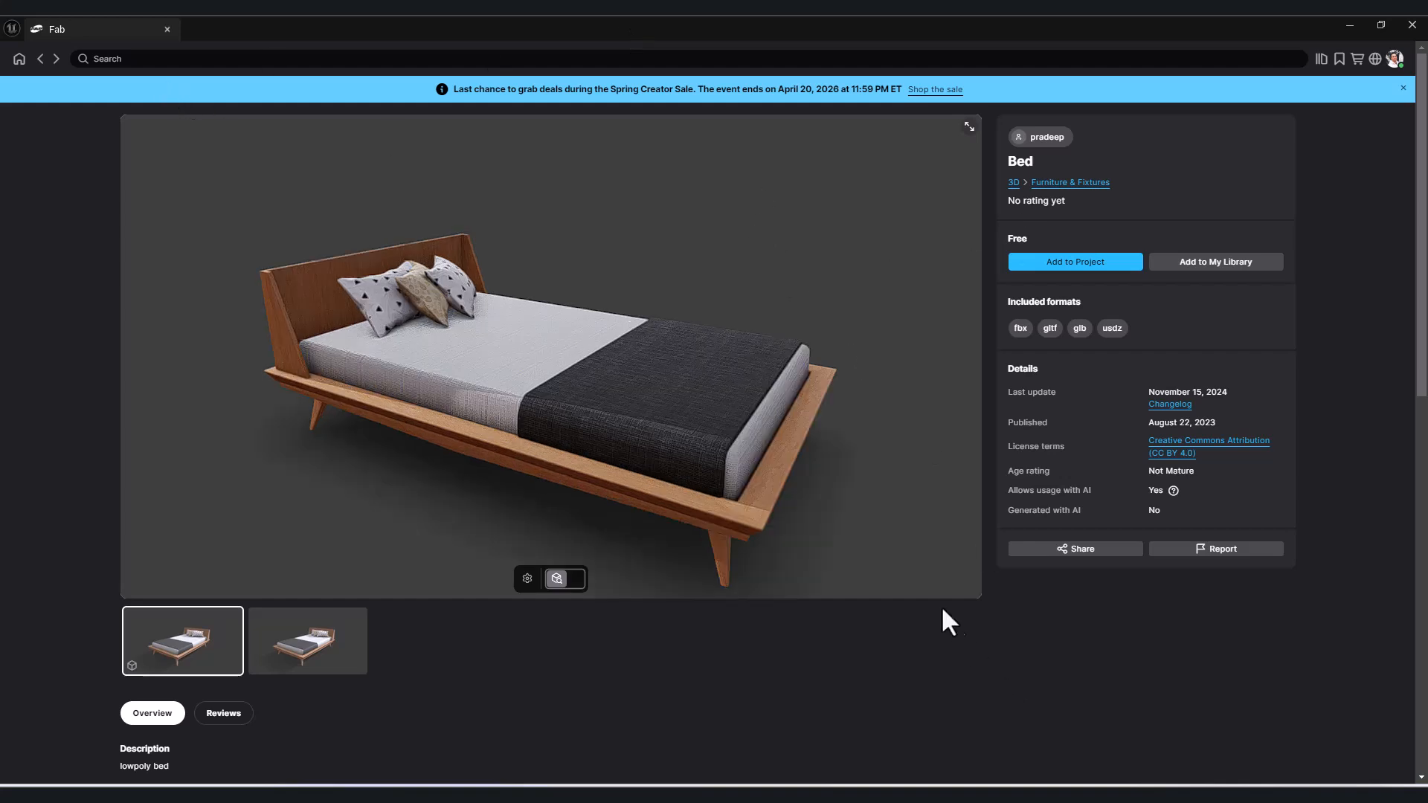
left_click(1403, 87)
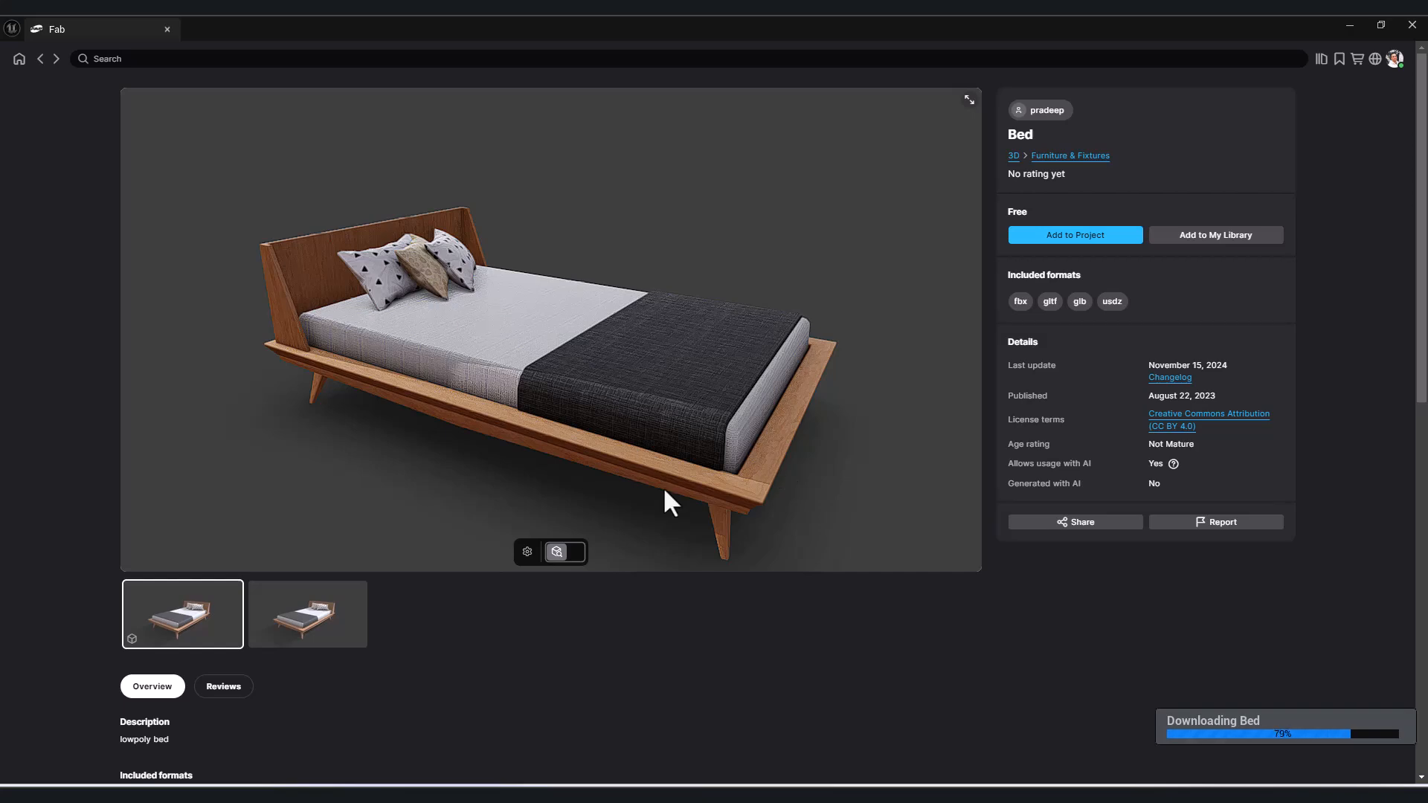
left_click(1344, 22)
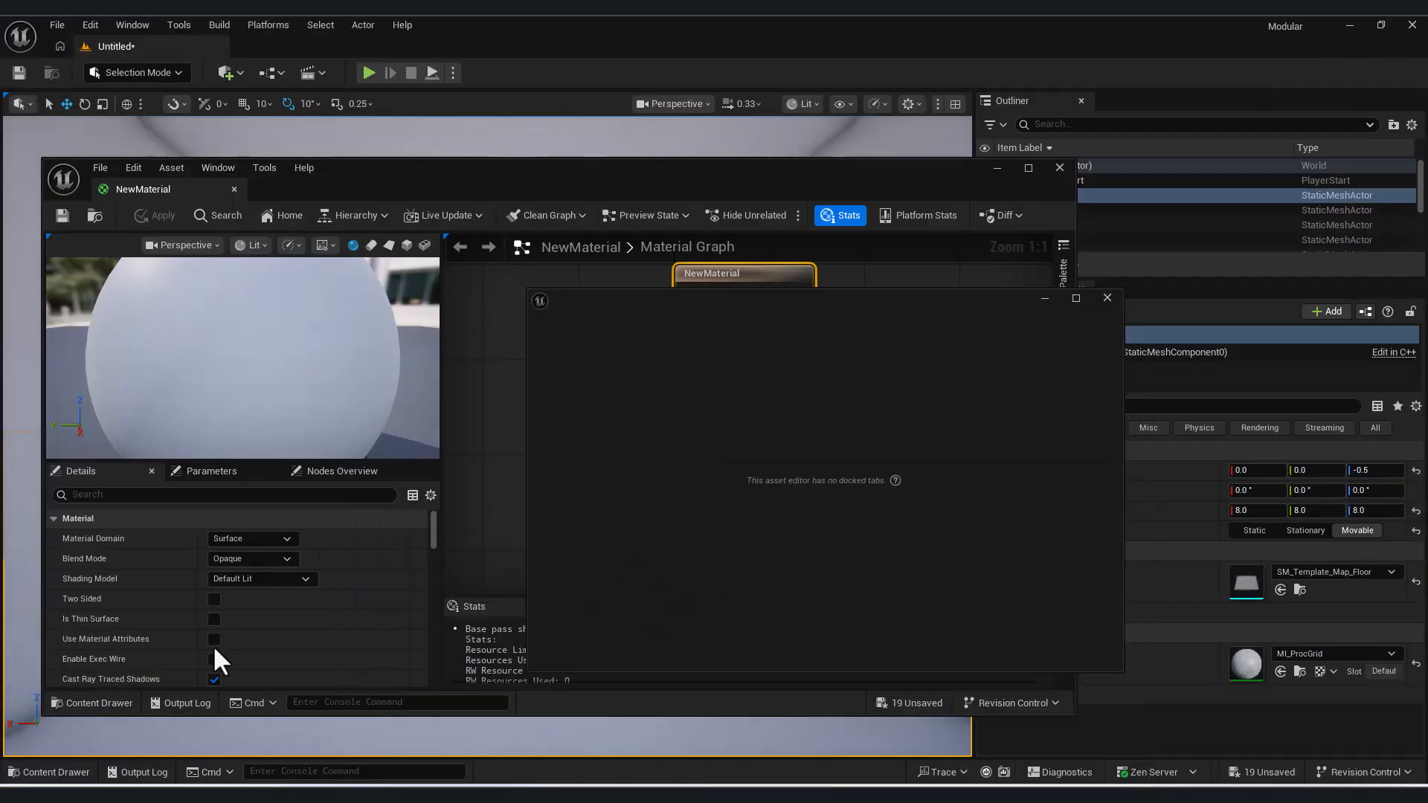
left_click(998, 169)
left_click_drag(930, 441, 452, 627)
left_click(1045, 298)
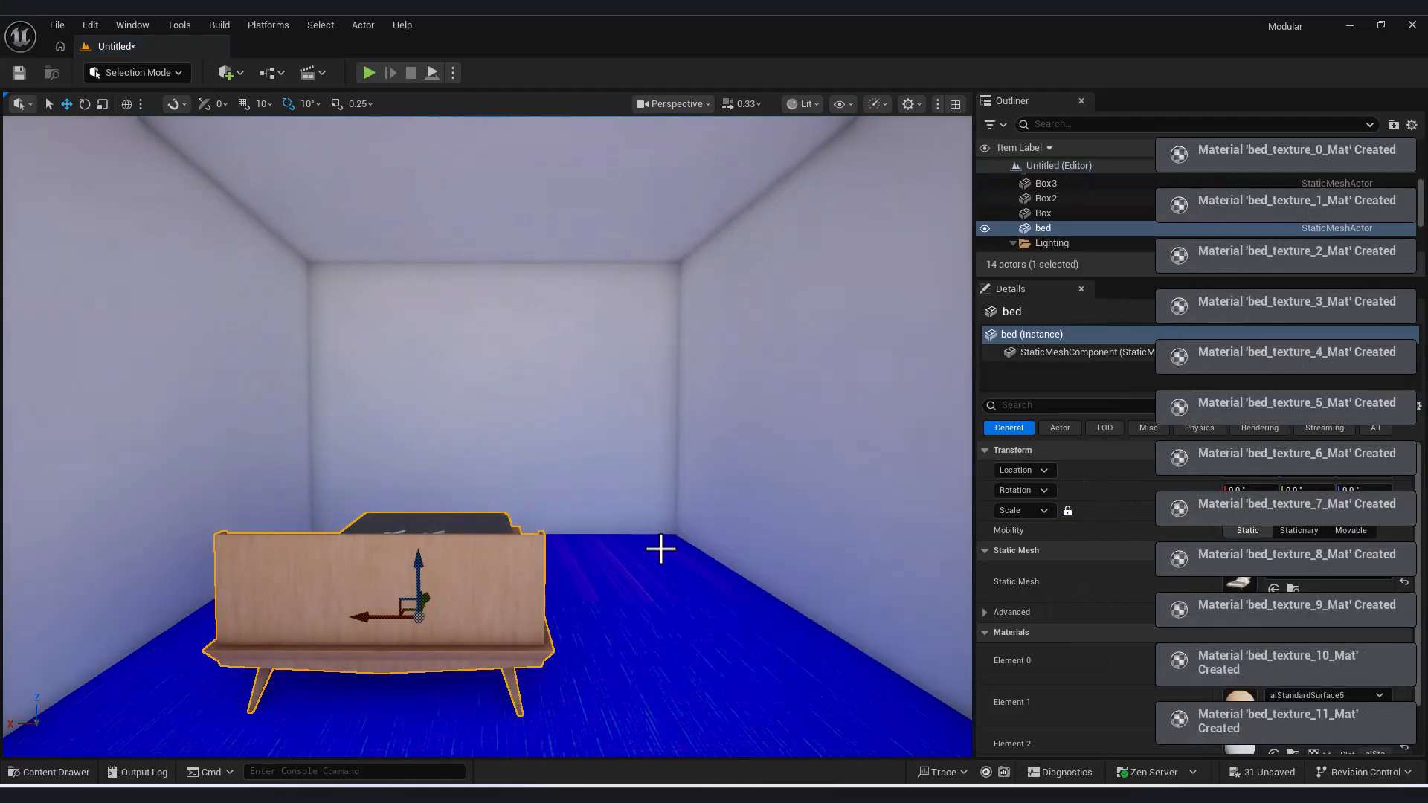
Step: Undo the bed's placement in the level and open the imported bed's StaticMeshes folder
key("ctrl+z")
key("ctrl+space")
left_click(617, 624)
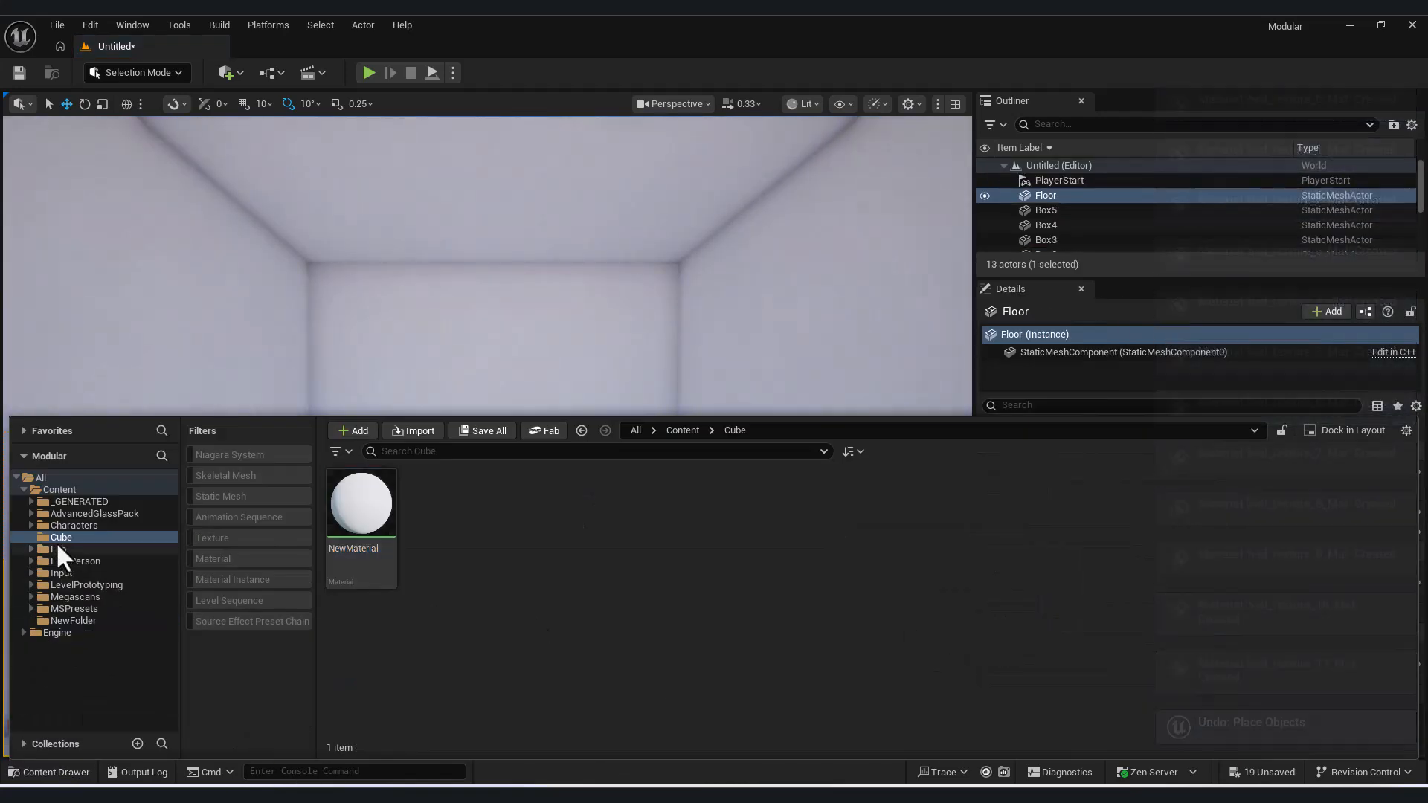
left_click(58, 548)
double_click(374, 505)
double_click(364, 487)
double_click(438, 503)
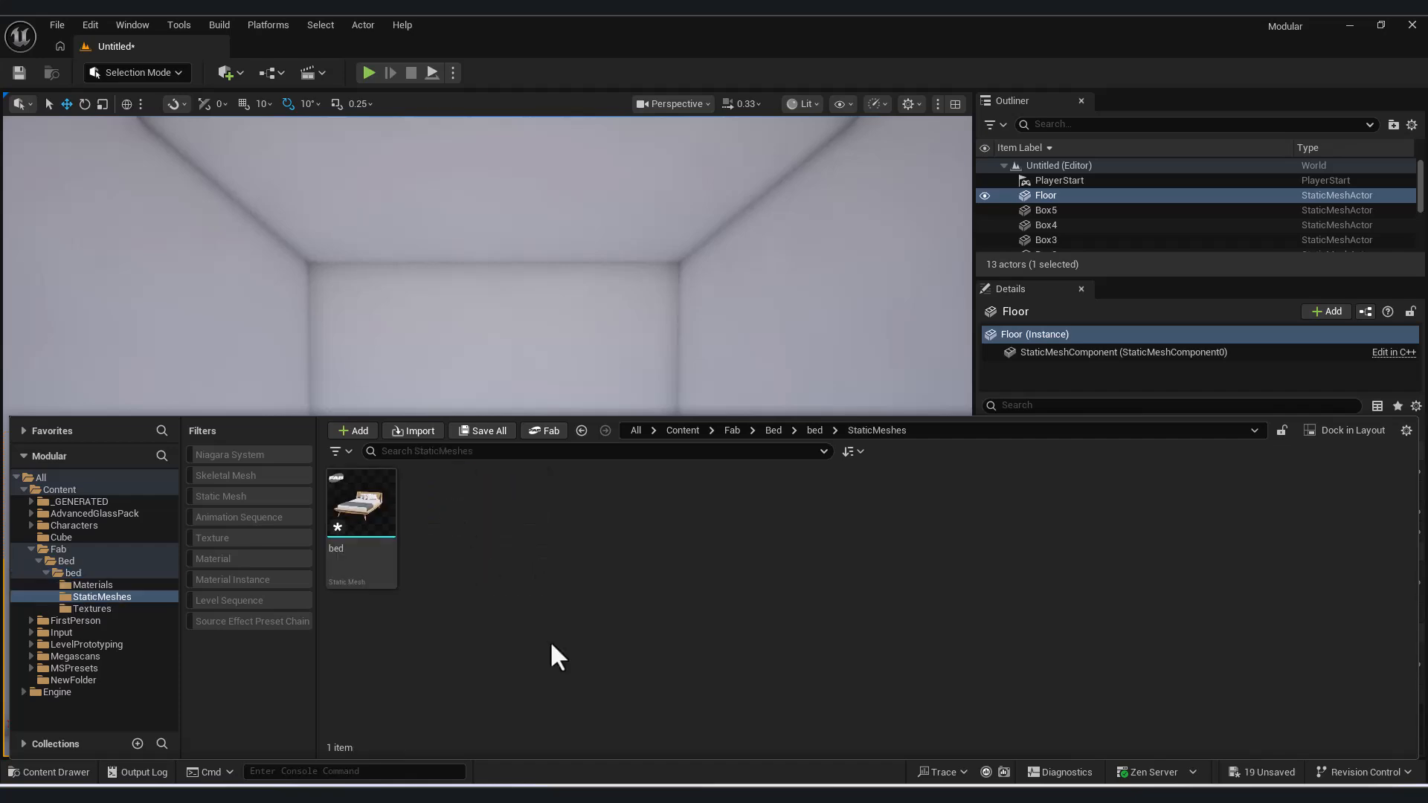
Step: Place the bed mesh in the room, rotate it and move it with its headboard toward the side wall
key("e")
left_click_drag(417, 232, 550, 592)
right_click_drag(551, 592, 666, 602)
key("w")
left_click_drag(559, 615, 416, 626)
right_click_drag(417, 626, 482, 565)
left_click_drag(482, 566, 502, 573)
right_click_drag(502, 574, 634, 482)
key("s")
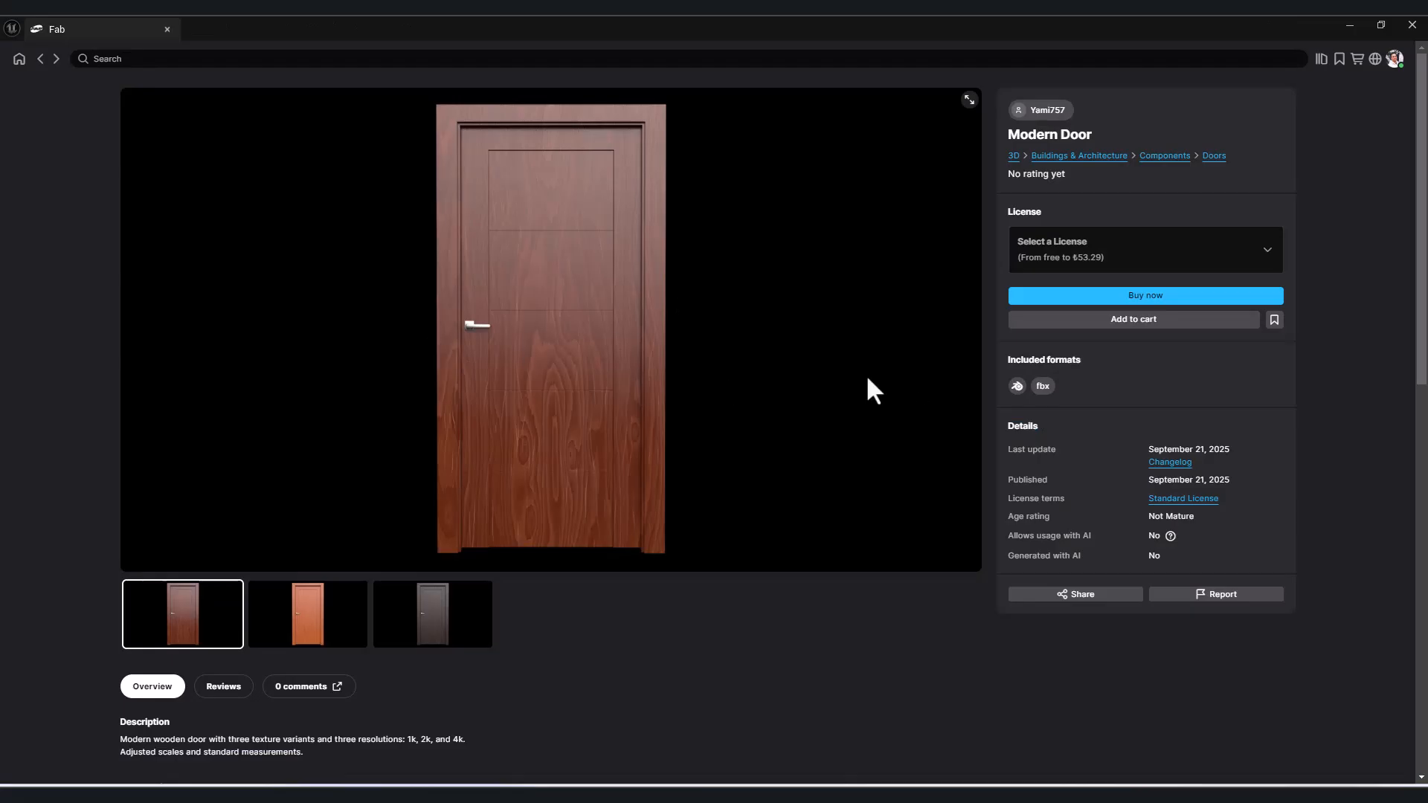
Step: Select the free Personal license for the Modern Door model on Fab
left_click(1077, 252)
left_click(1079, 287)
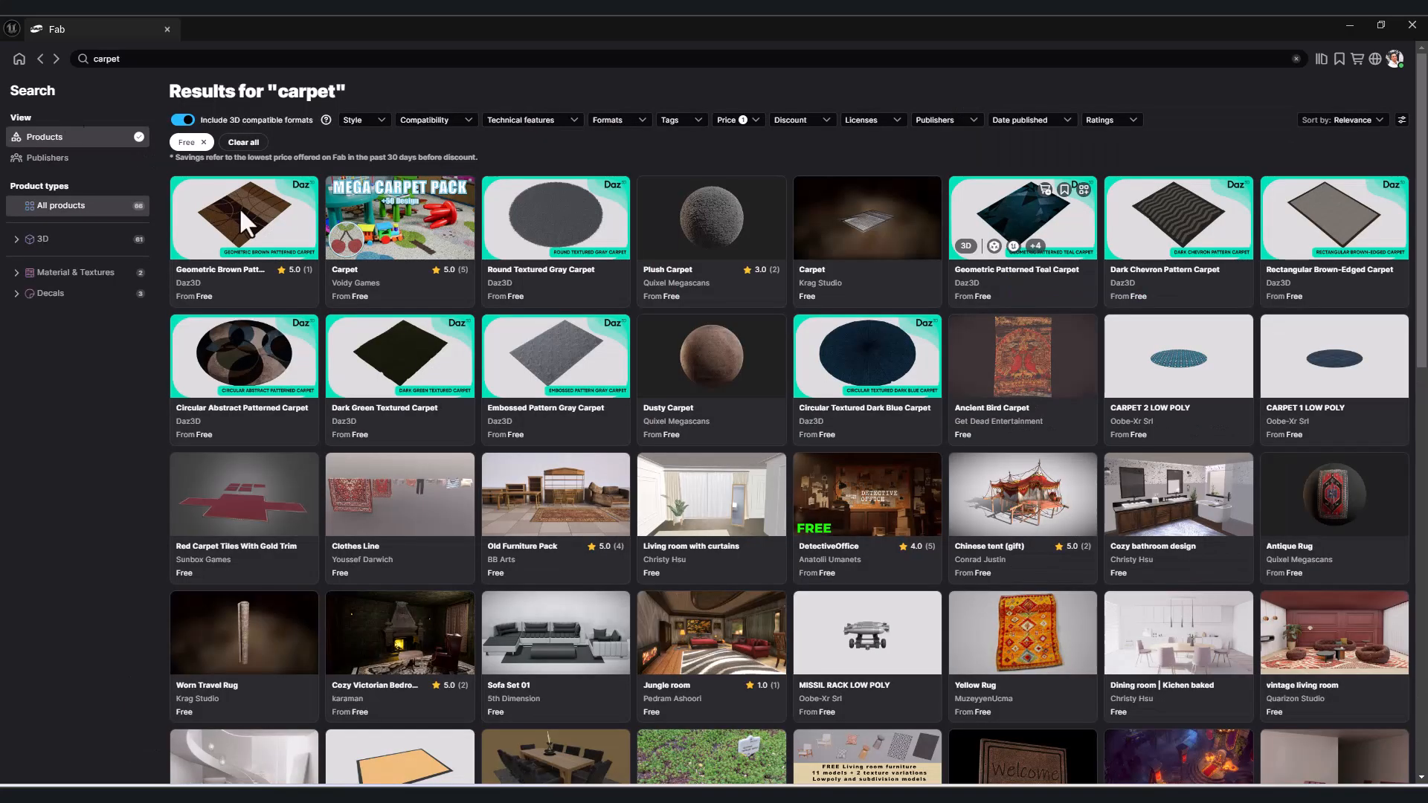
Step: Open the Round Textured Gray Carpet from the carpet results and add it to the project with the free Personal license
left_click(529, 226)
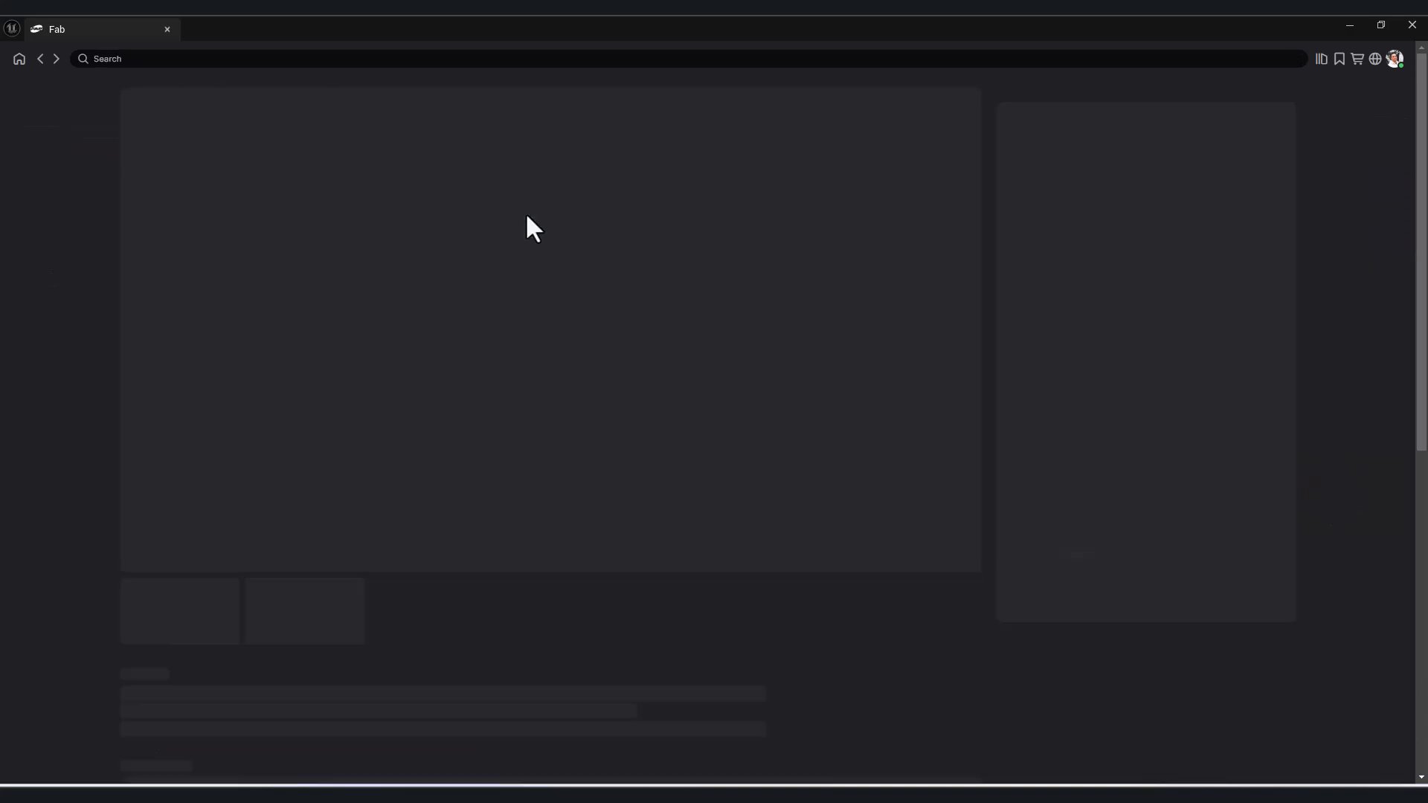
left_click(1130, 251)
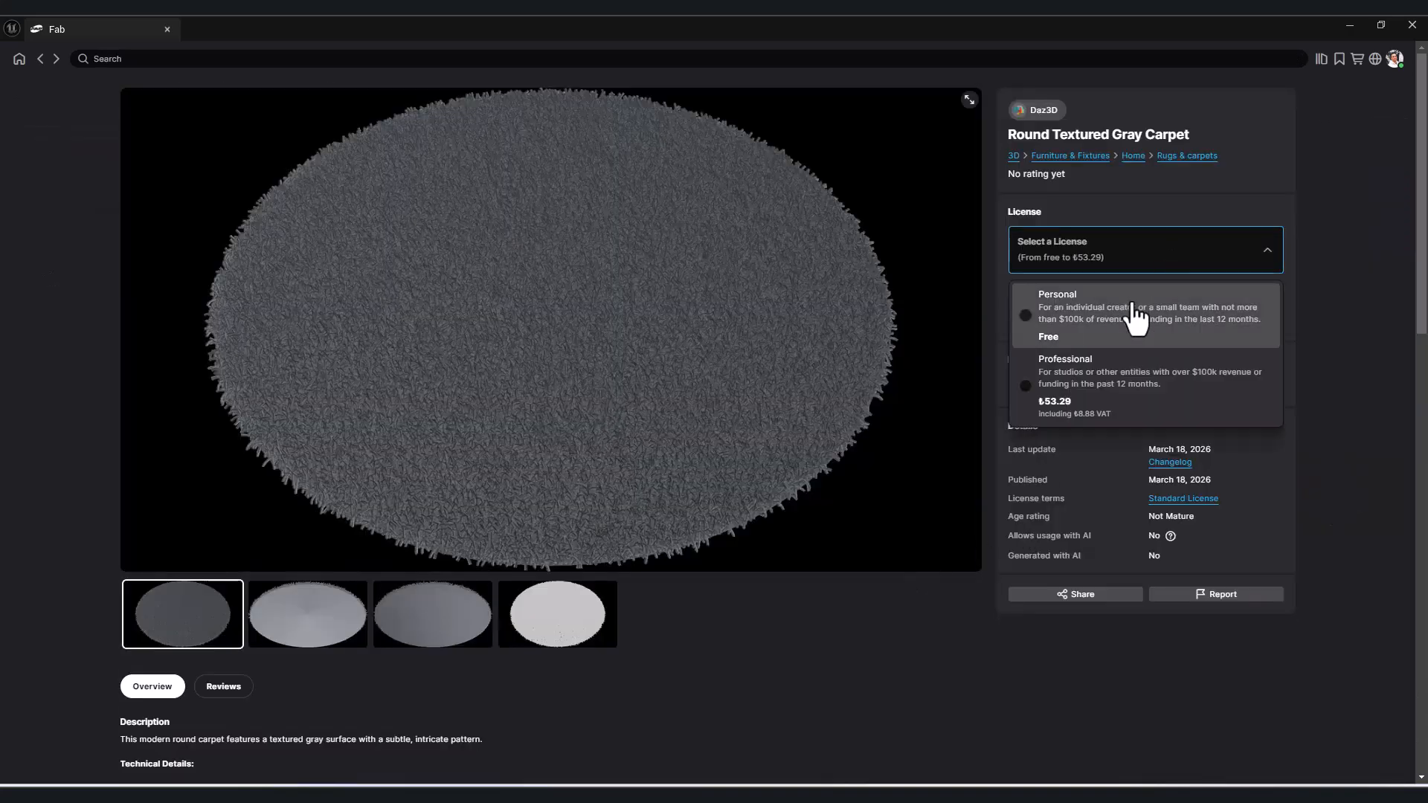
left_click(1078, 296)
left_click(1041, 298)
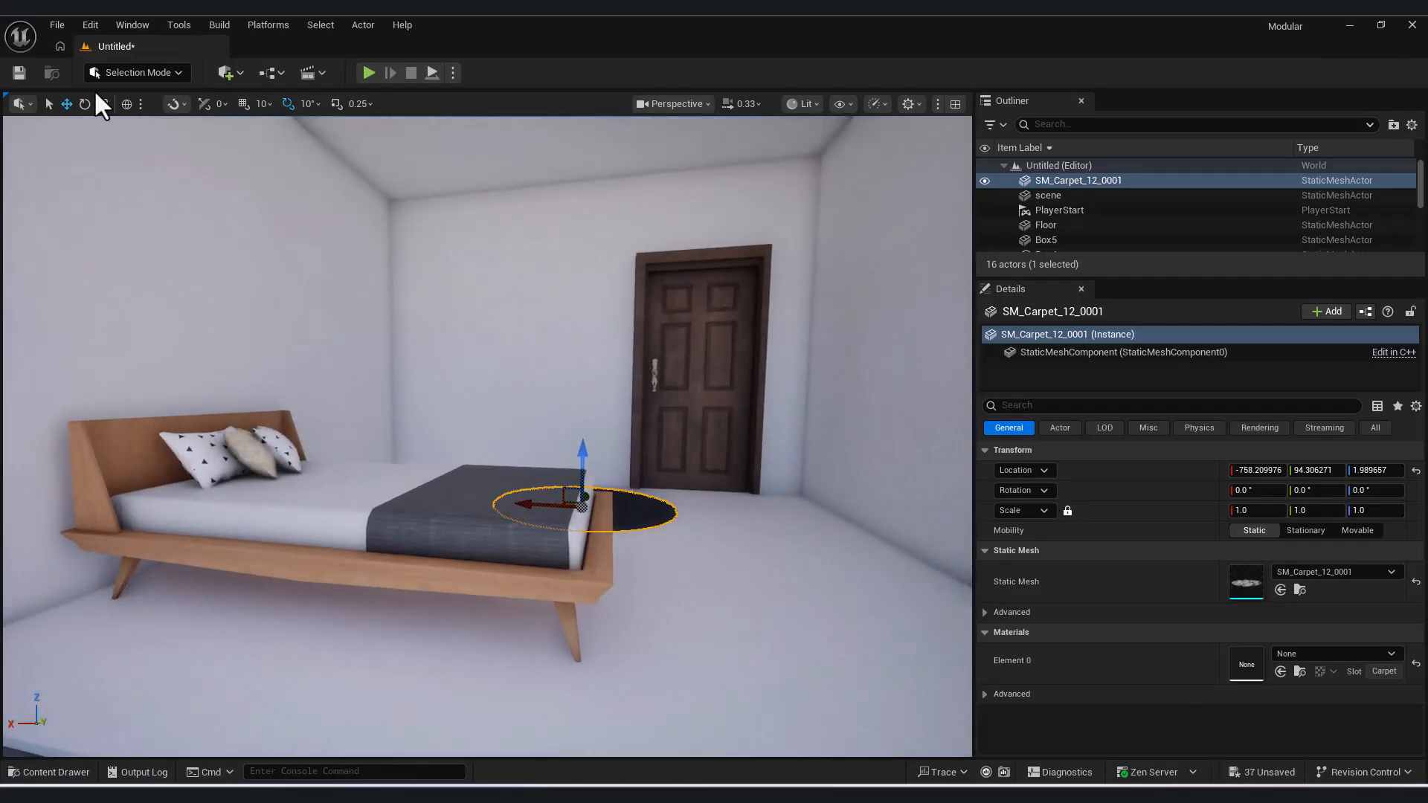
Step: Move the round carpet to the foot of the bed and enlarge it uniformly to a scale of about 2.47
left_click_drag(583, 502, 582, 471)
key("w")
right_click_drag(640, 461, 670, 457)
left_click_drag(667, 449, 584, 556)
right_click_drag(584, 557, 639, 531)
left_click_drag(544, 451, 533, 440)
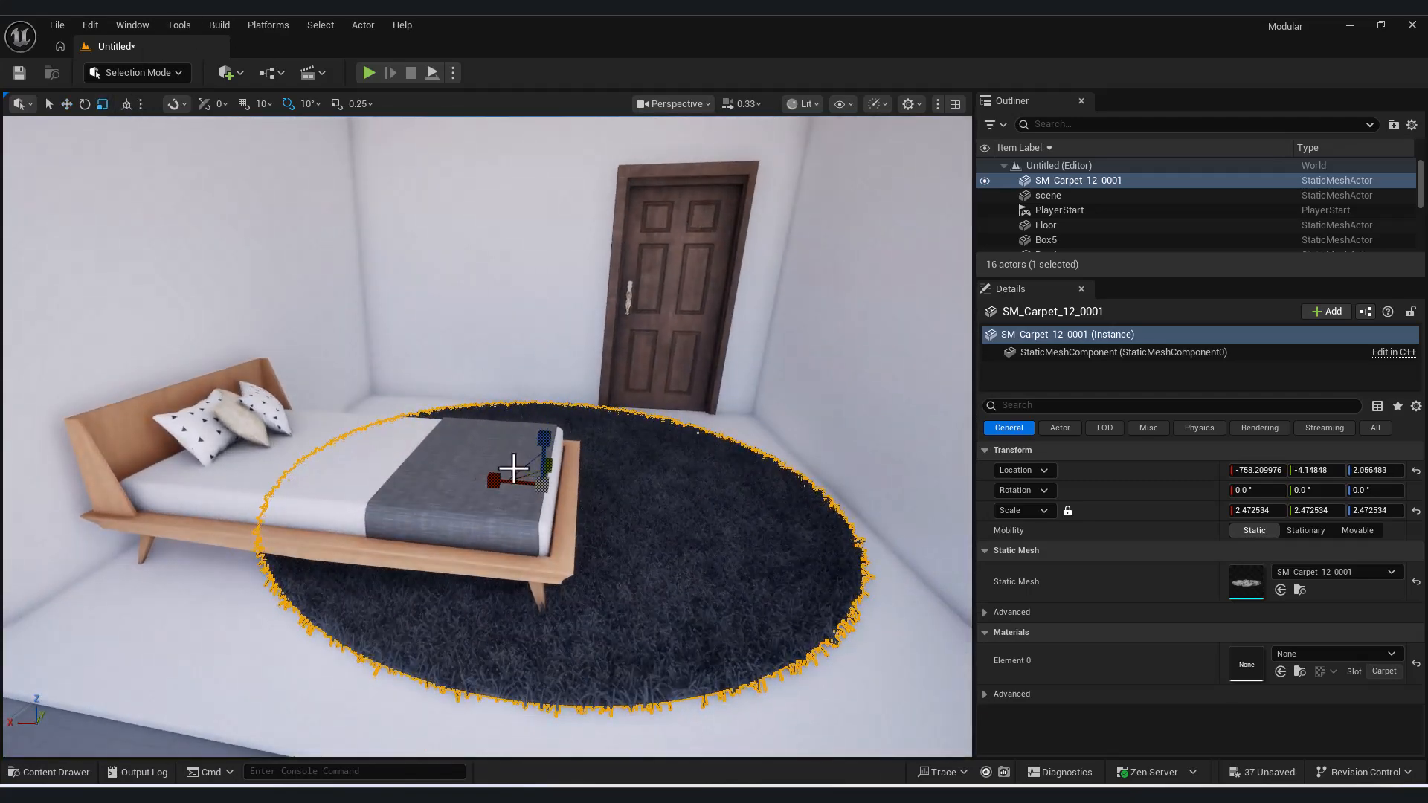
Step: Rescale the carpet to about 1.96 × 1.96 × 1.32 and reposition it partly under the bed
right_click_drag(622, 501, 568, 480)
left_click_drag(568, 461, 607, 470)
left_click(640, 548)
right_click_drag(641, 548, 659, 516)
left_click(705, 676)
right_click_drag(704, 676, 810, 702)
left_click_drag(484, 519, 574, 562)
right_click_drag(574, 562, 469, 490)
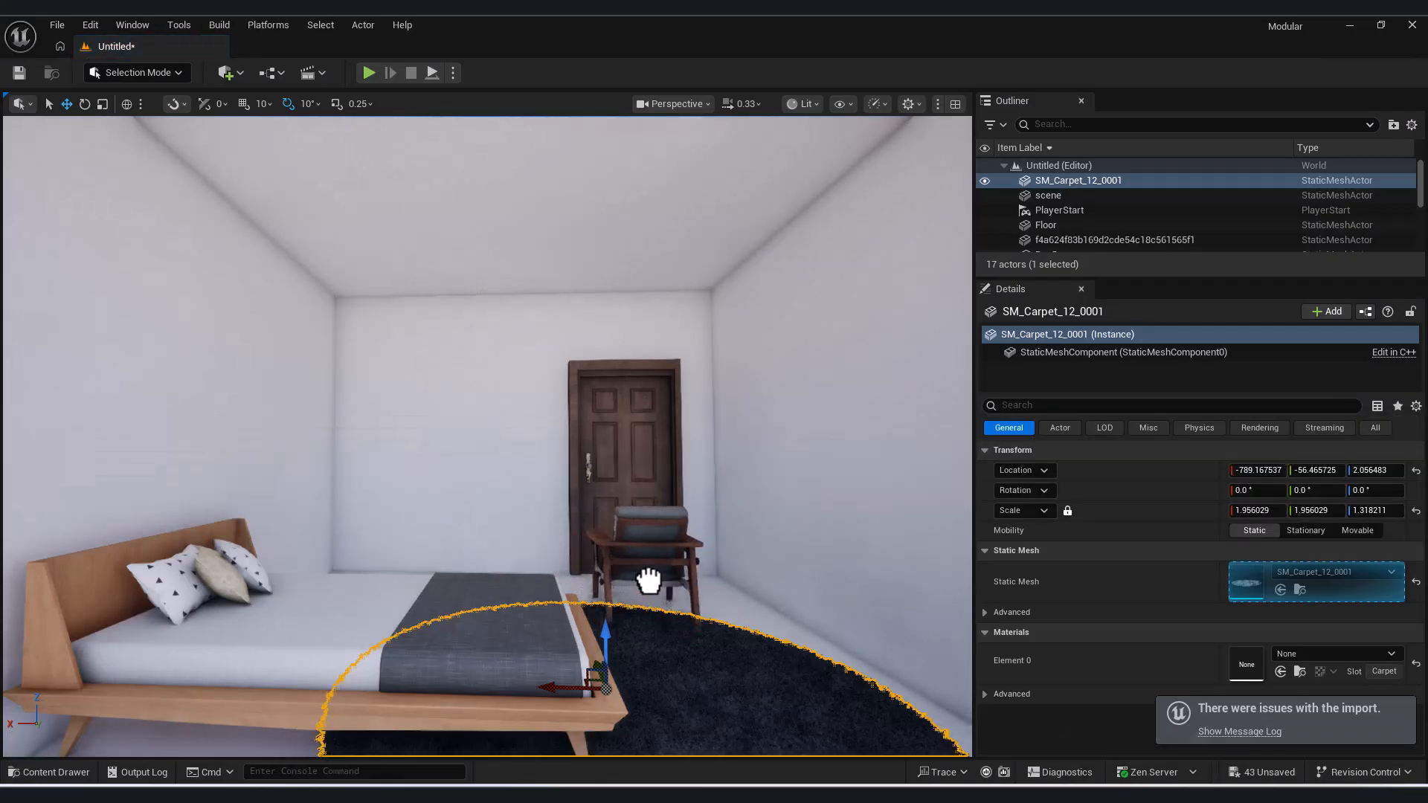
Step: Move the armchair away from the door to the far side of the bed, at about X -661, Y 87
left_click_drag(646, 582, 655, 577)
key("e")
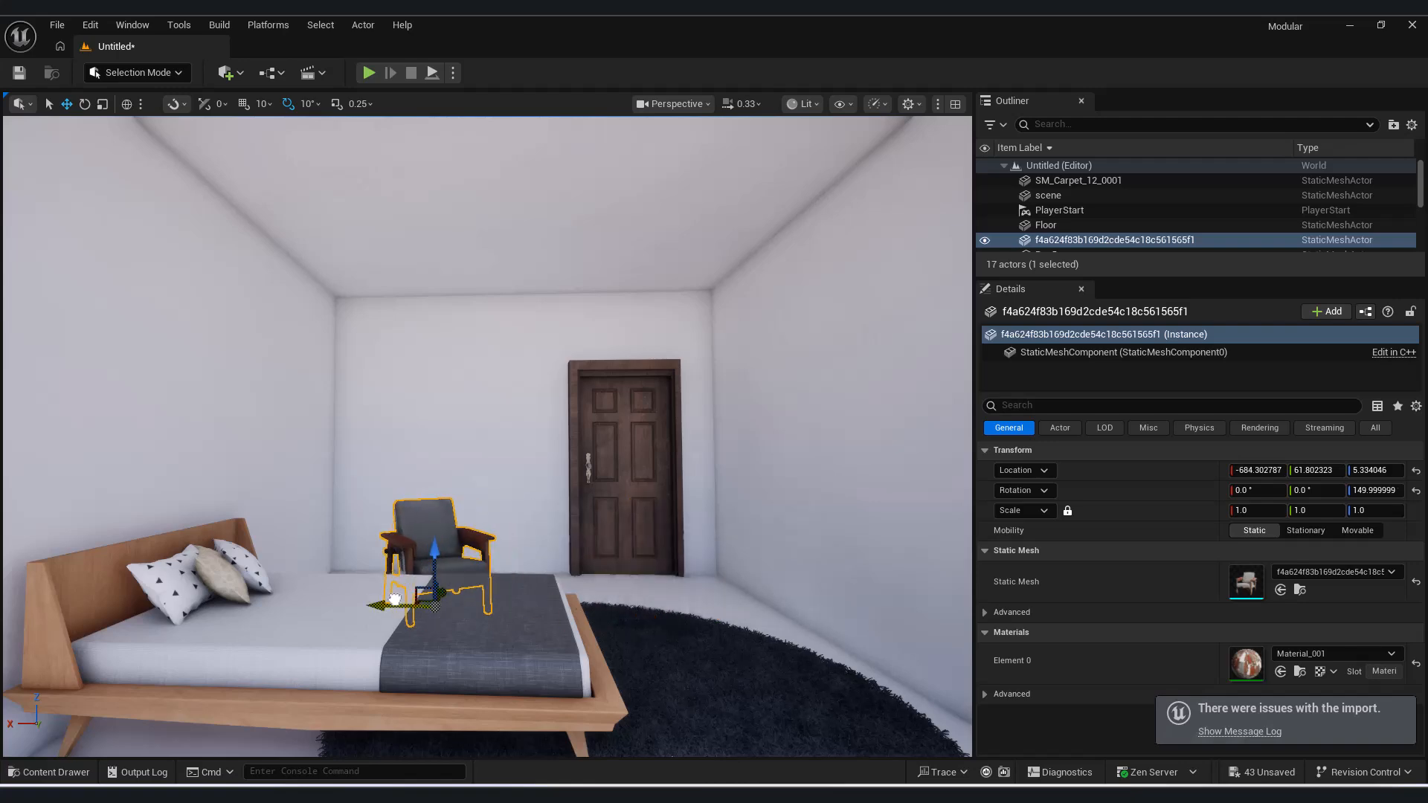
right_click_drag(513, 550, 357, 550)
left_click_drag(524, 614, 544, 630)
right_click_drag(544, 565, 697, 563)
key("s")
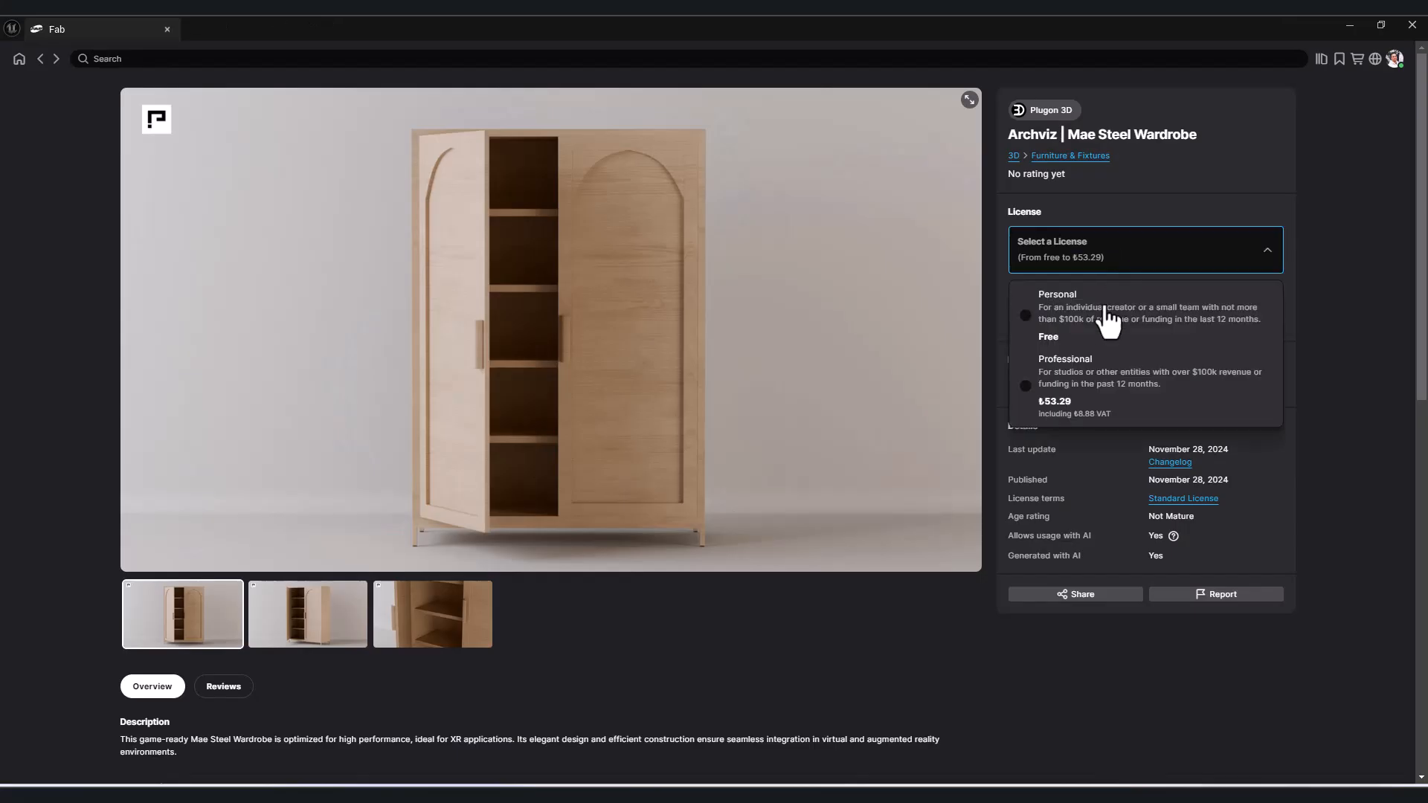
Step: Choose the free Personal license for the Mae Steel Wardrobe and bring the placed wardrobe down onto the floor behind the bed
left_click(1106, 318)
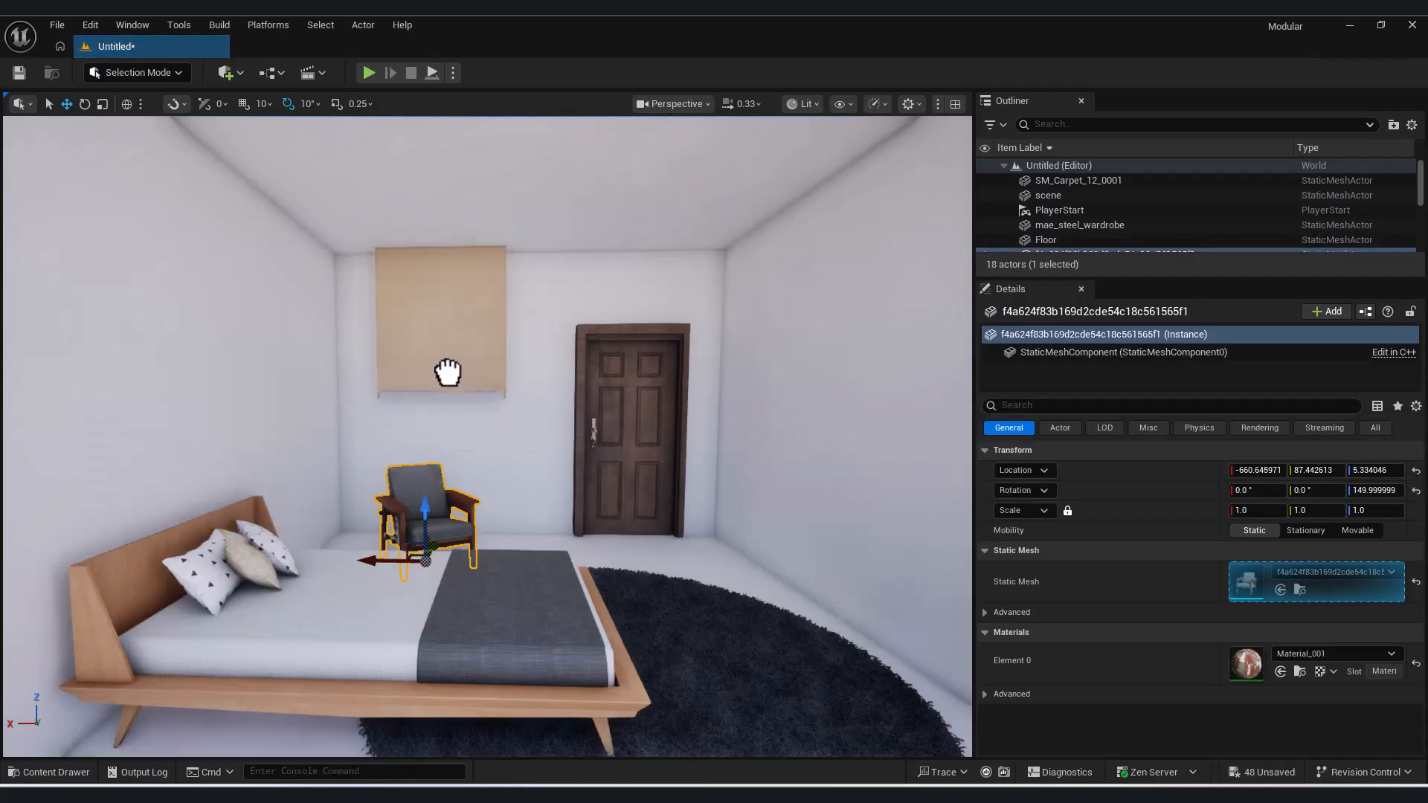
left_click_drag(446, 369, 580, 552)
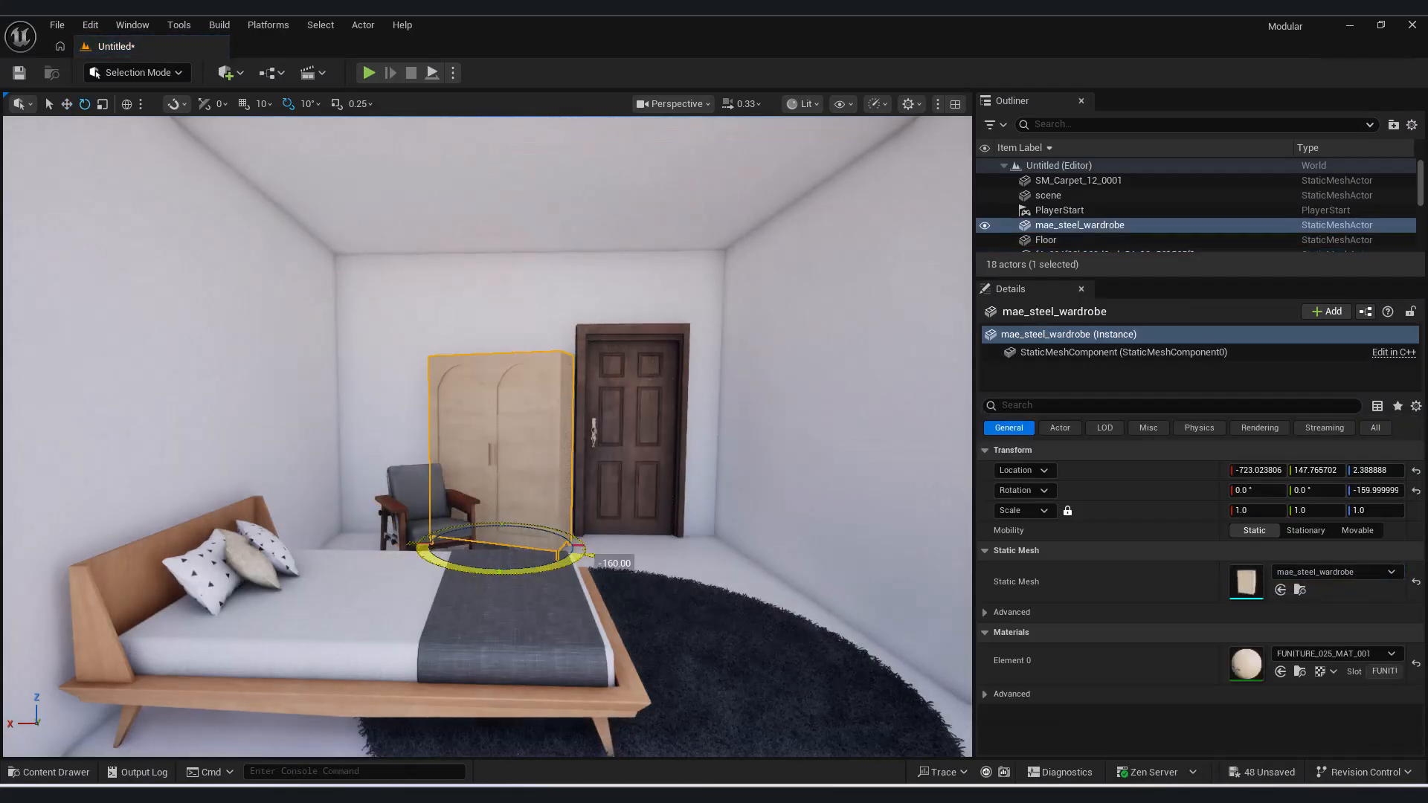
Step: Rotate the wardrobe to about -260° and push it into the back corner on the headboard side of the room
left_click_drag(443, 542, 354, 582)
key("e")
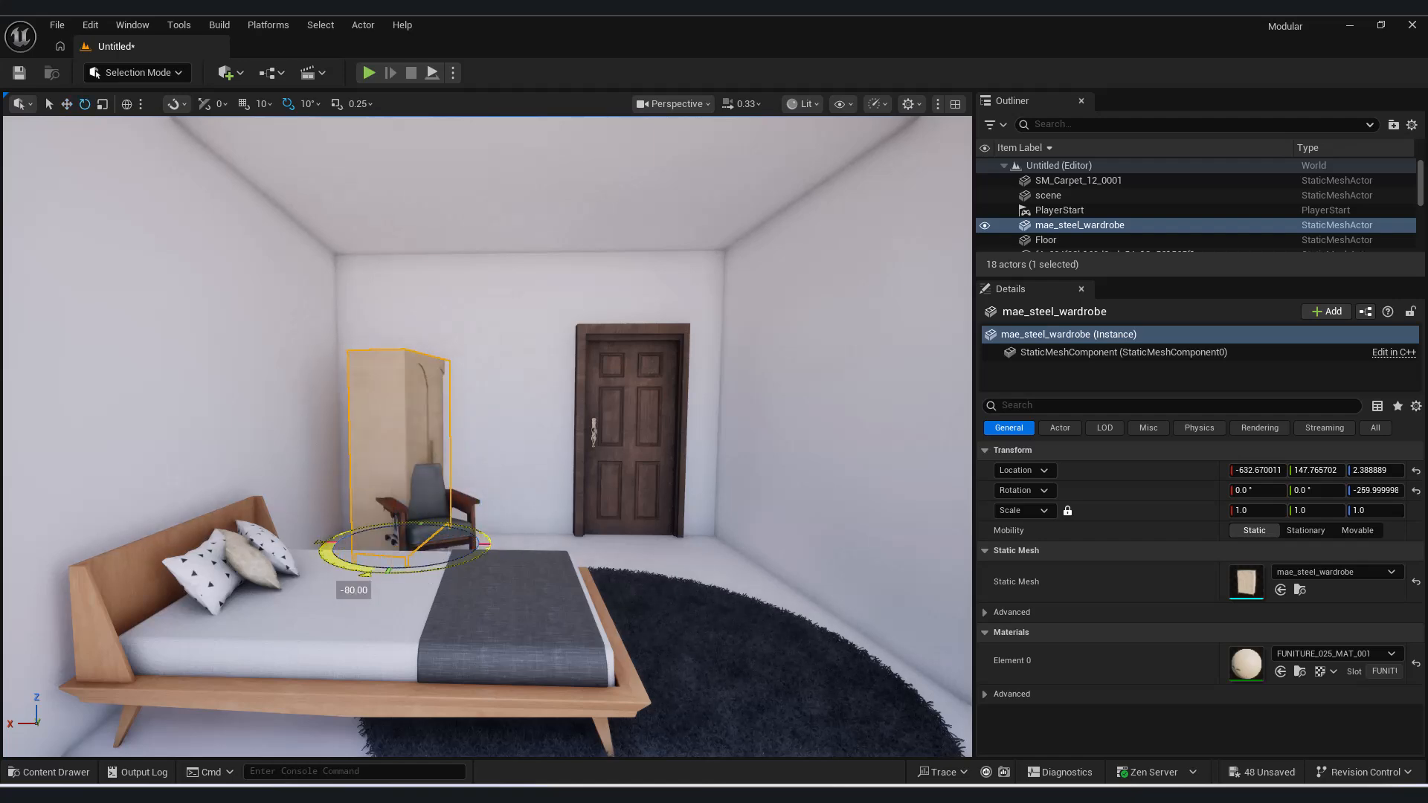
key("f")
left_click_drag(465, 513, 394, 524)
right_click_drag(394, 524, 281, 595)
Step: Shift the armchair away from the wardrobe to about X -698, Y 133
left_click(273, 628)
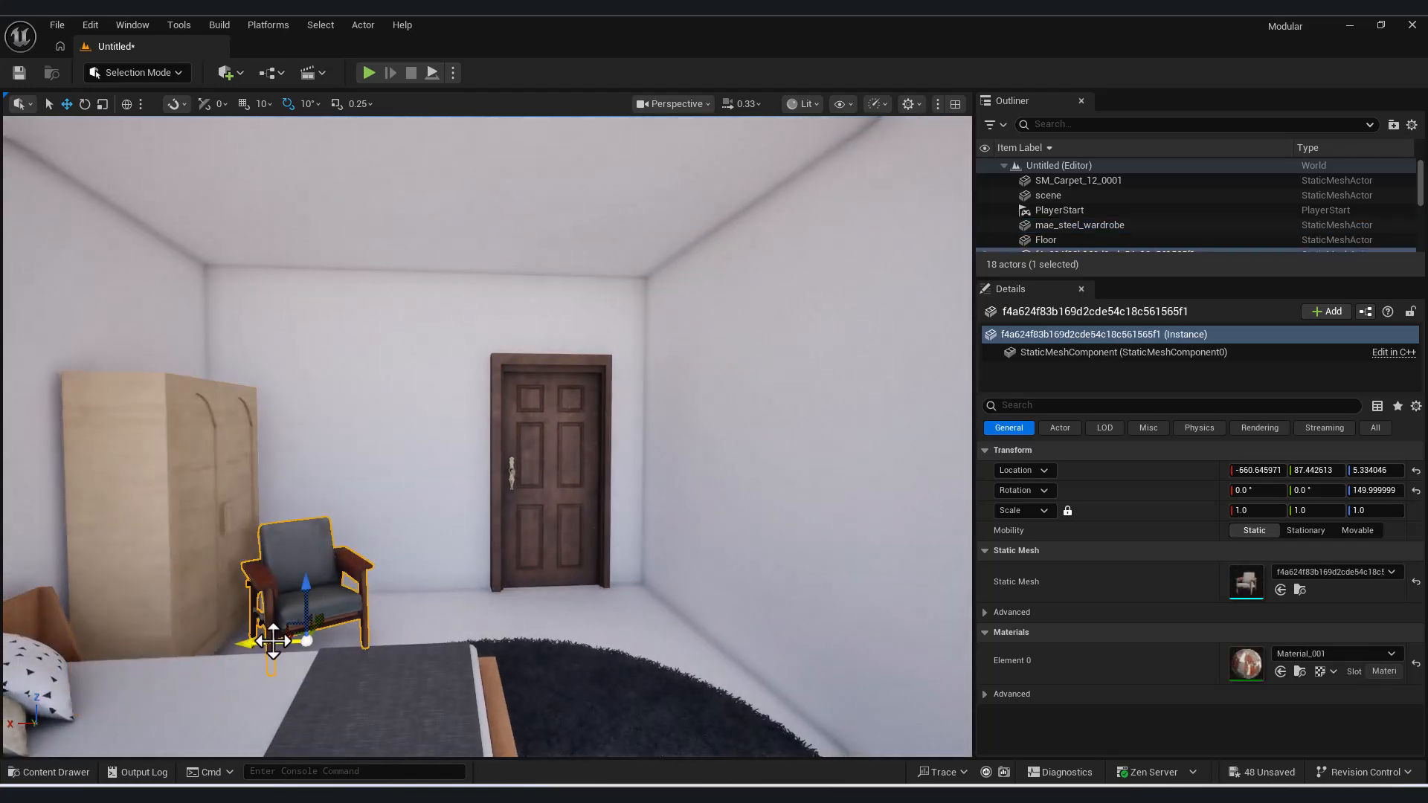
left_click_drag(271, 637, 422, 656)
right_click_drag(422, 656, 372, 632)
key("w")
mouse_move(432, 563)
left_mouse_down()
mouse_move(473, 563)
mouse_move(446, 563)
left_mouse_up()
Step: Move the wardrobe across the room against the wall opposite the headboard, with its doors facing the bed
right_click_drag(447, 563, 364, 543)
left_click(351, 541)
left_click_drag(350, 623, 802, 677)
Step: Move the armchair into the back corner of the room beside the headboard-side wall
left_click(446, 543)
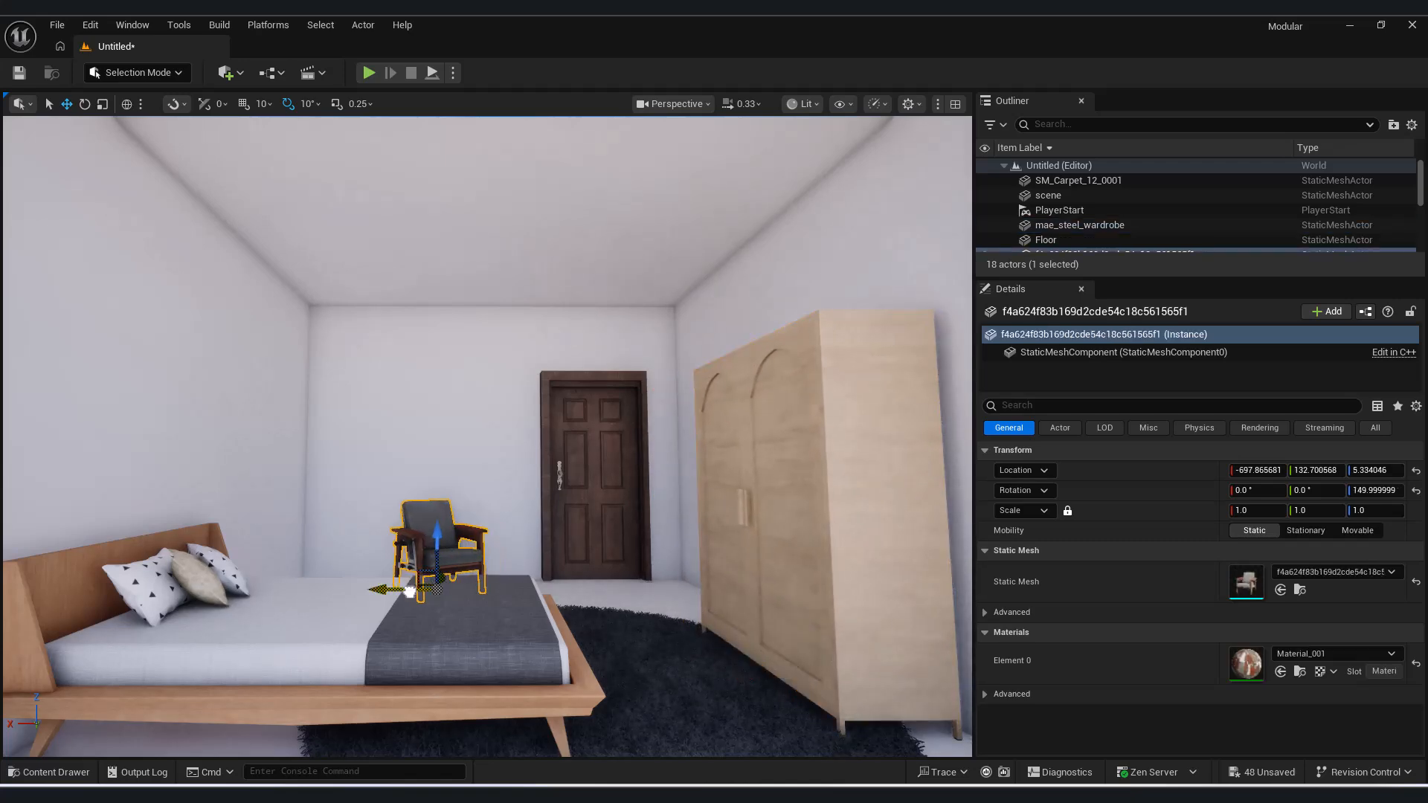
key("f")
right_click_drag(478, 600, 473, 599)
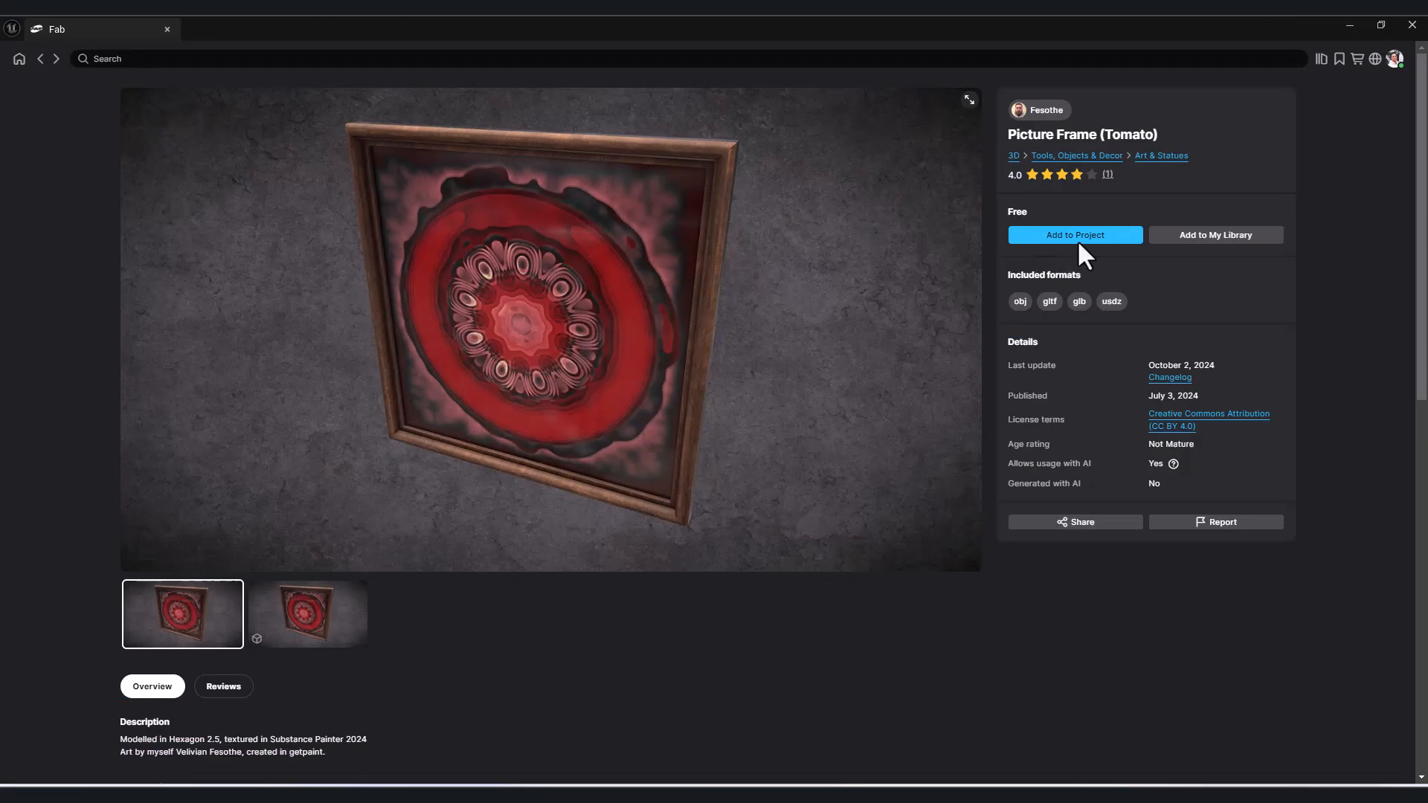
Step: Add the free Picture Frame (Tomato) model from Fab to the project
left_click(1077, 235)
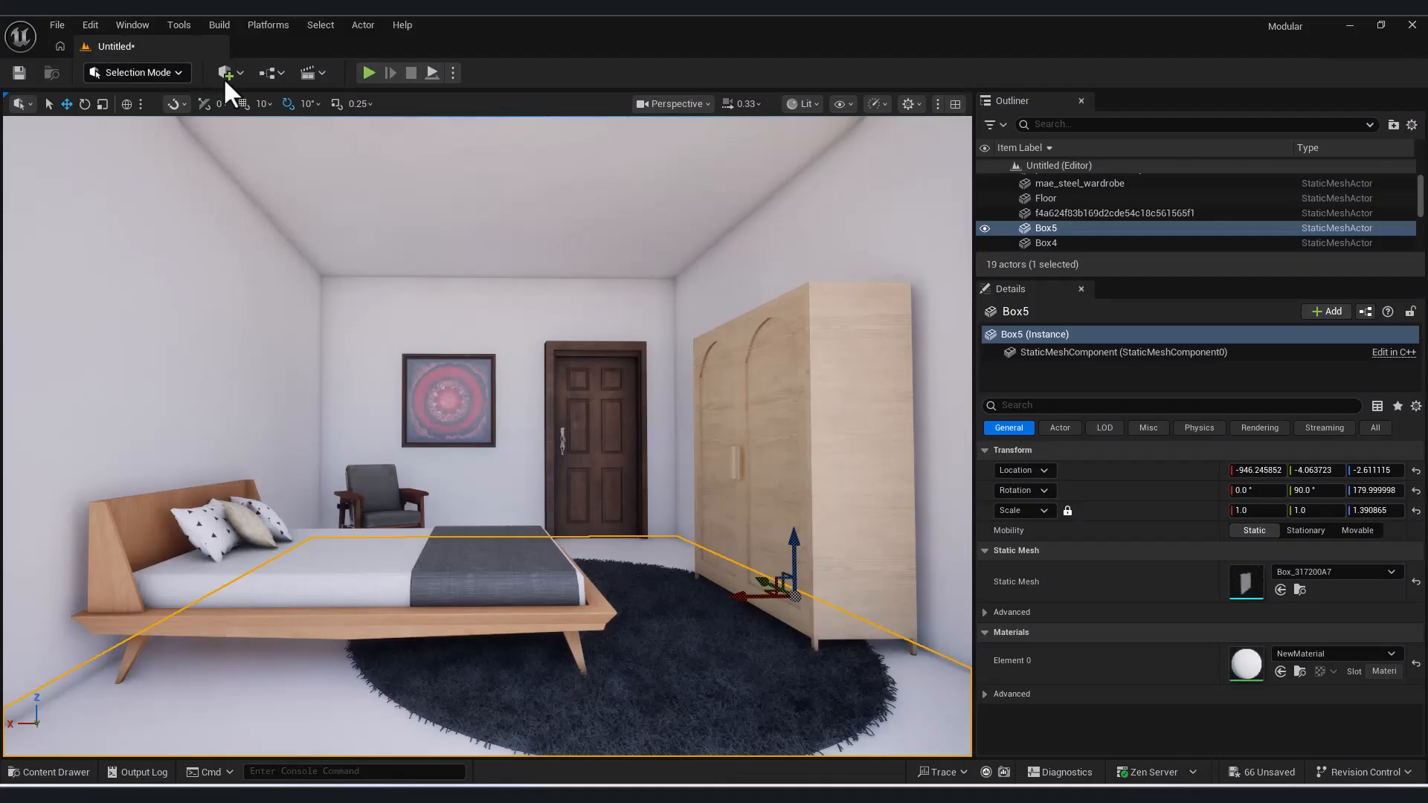
Step: Add a Rect Light to the level
left_click(228, 71)
mouse_move(338, 227)
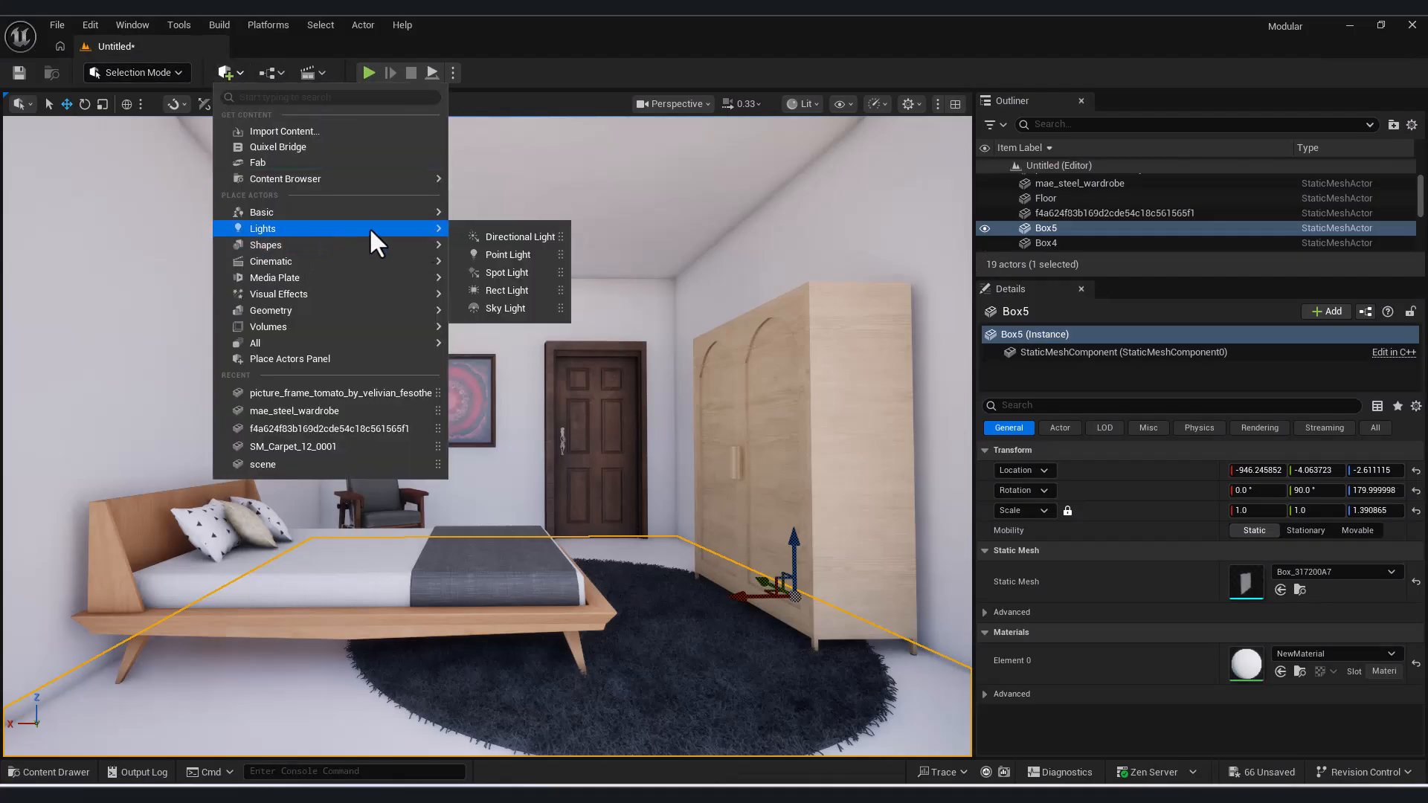
left_click(511, 290)
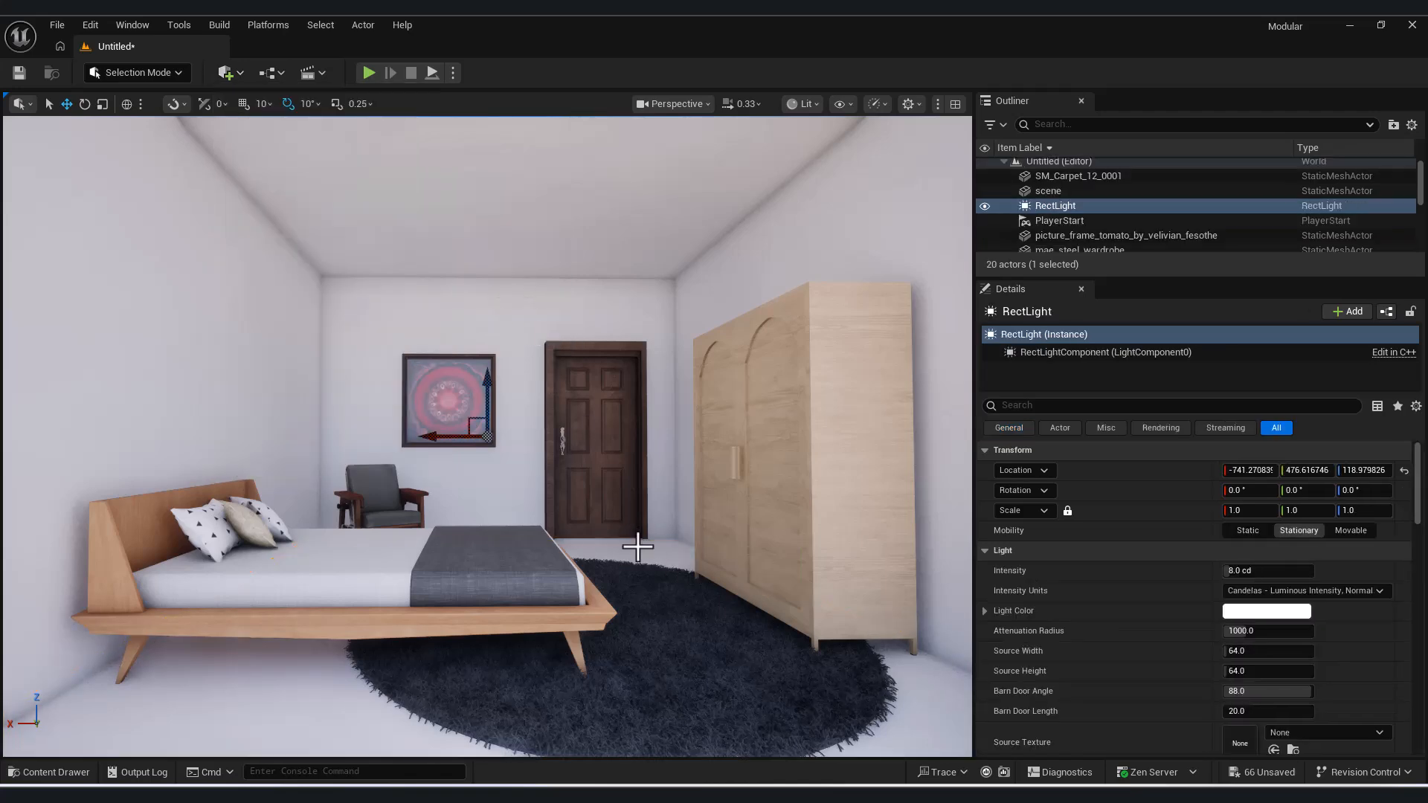
Step: Move the Rect Light inside the room, rotate it to face downward and raise it to the ceiling
key("f")
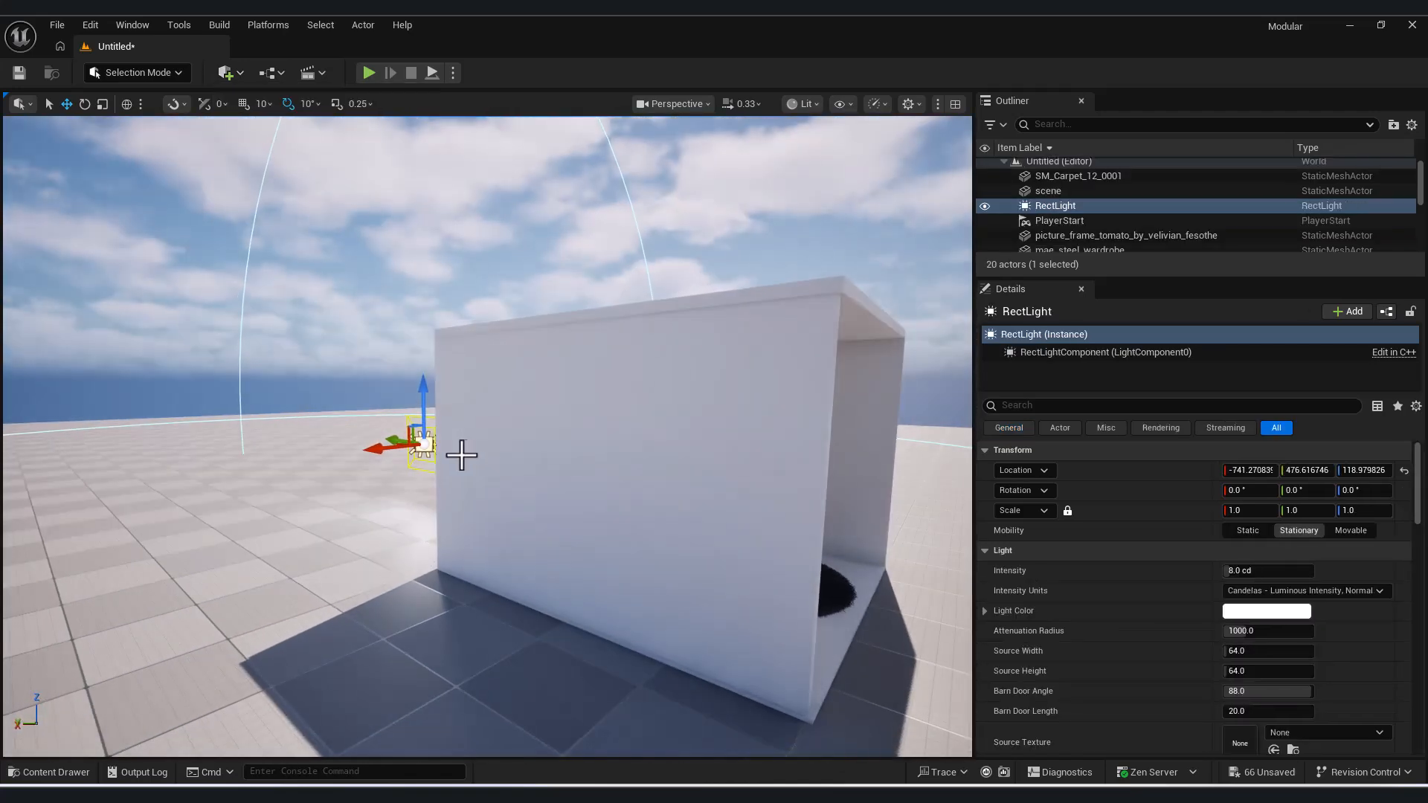
right_click_drag(461, 455, 525, 470)
left_click_drag(549, 474, 593, 506)
right_click_drag(598, 521, 461, 520)
key("e")
left_click_drag(481, 460, 443, 588)
left_click_drag(528, 482, 521, 177)
right_click_drag(520, 297, 488, 314)
Step: Open the Rough_Asphalt_vlpqdf1 folder under Megascans Surfaces and clear the Static Mesh filter to list its materials
left_click(50, 772)
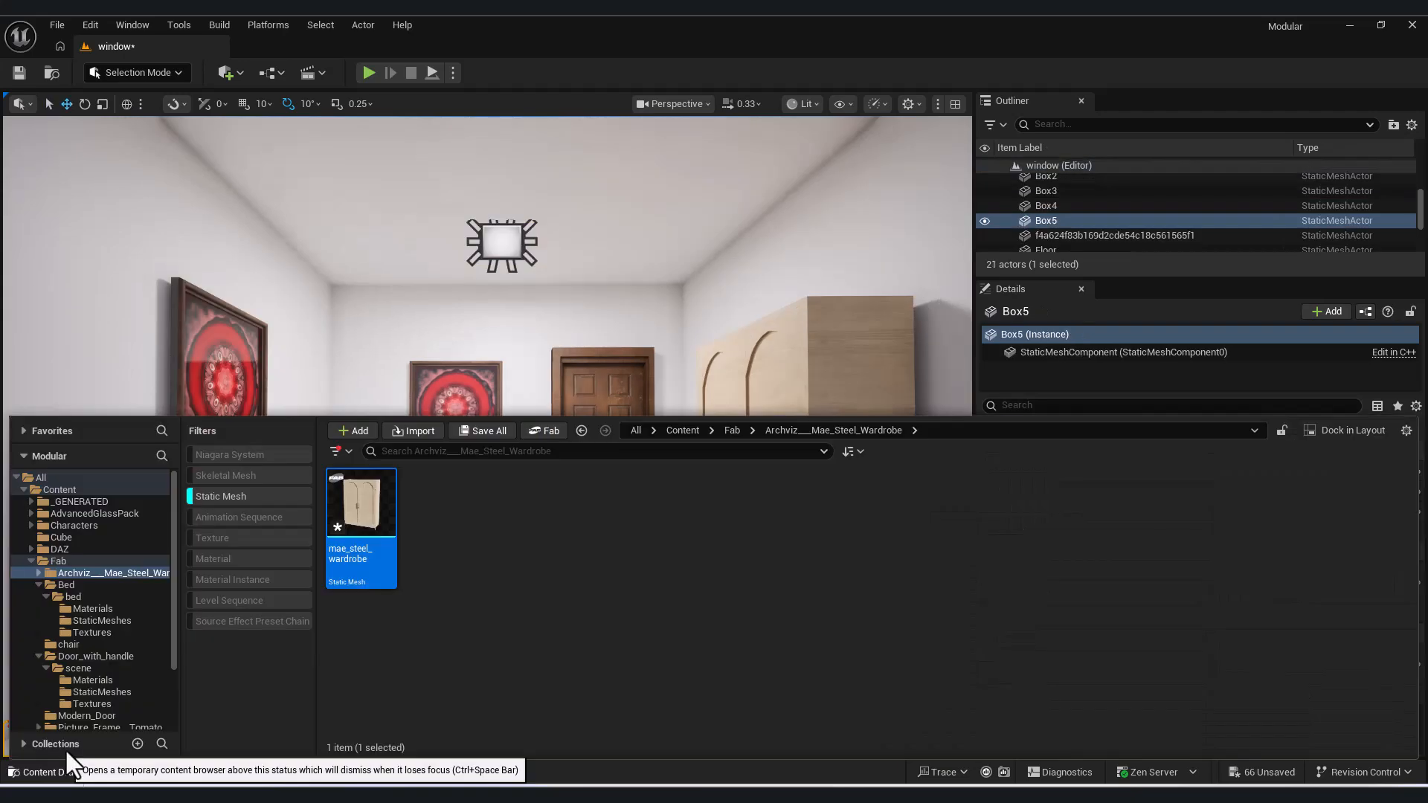
double_click(24, 560)
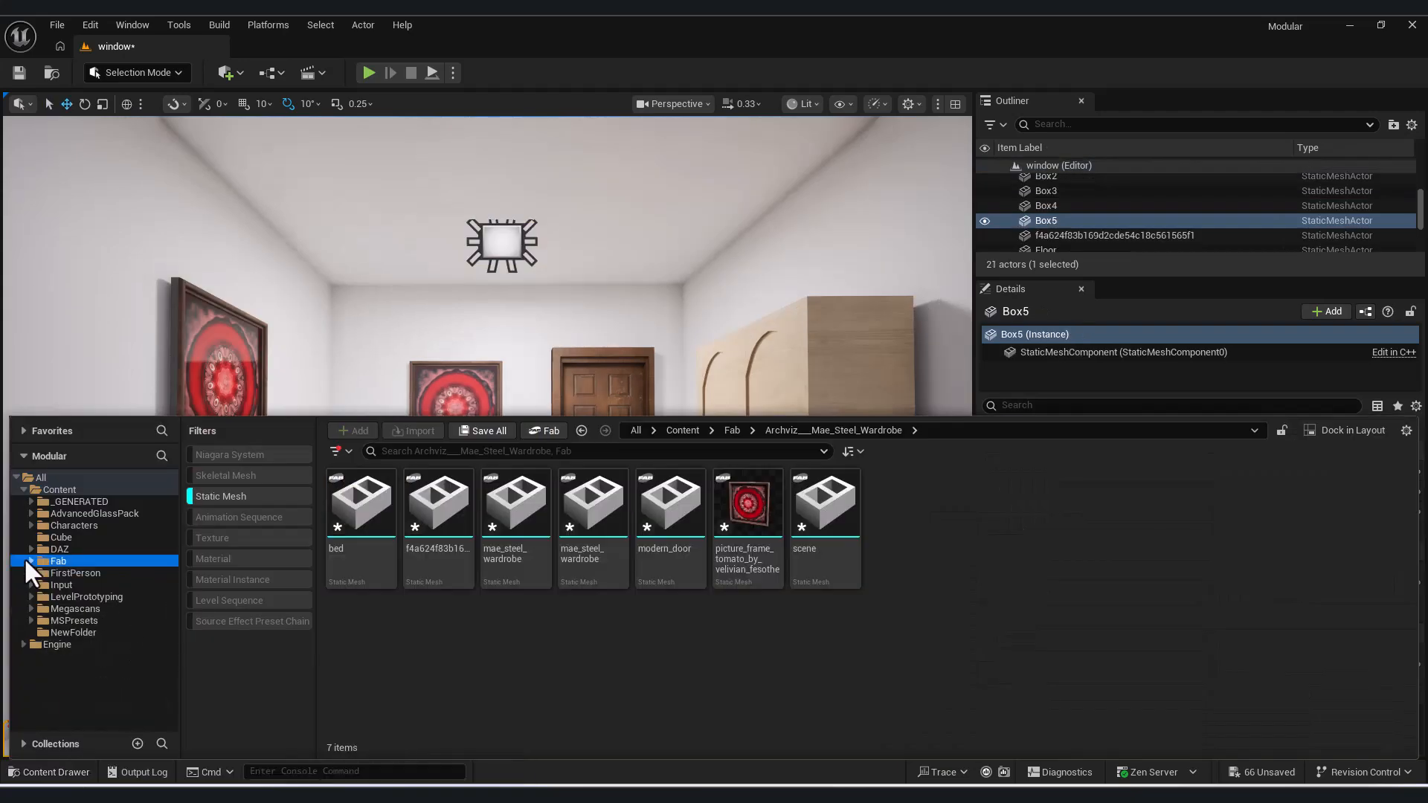
left_click(71, 617)
left_click(75, 609)
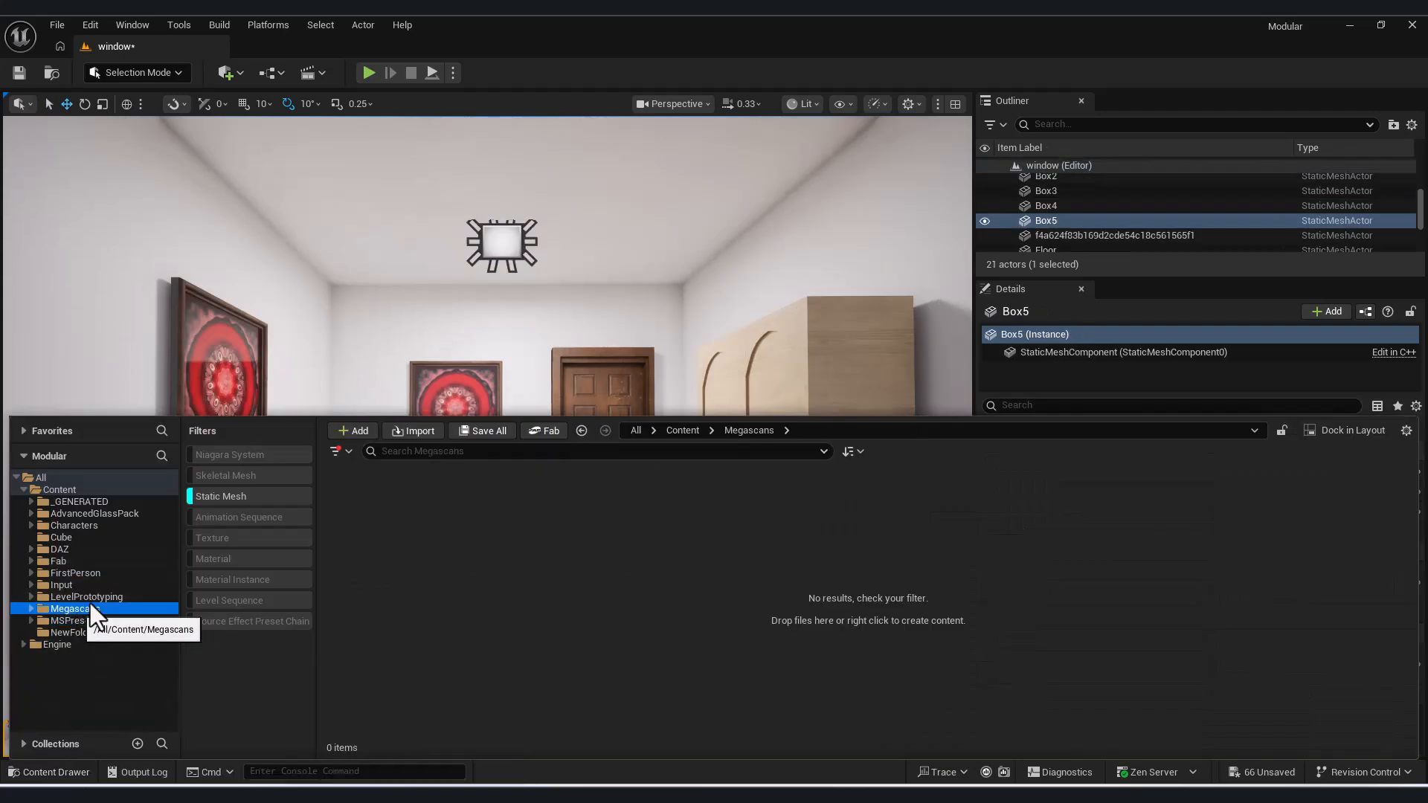
left_click(212, 497)
double_click(389, 511)
double_click(388, 512)
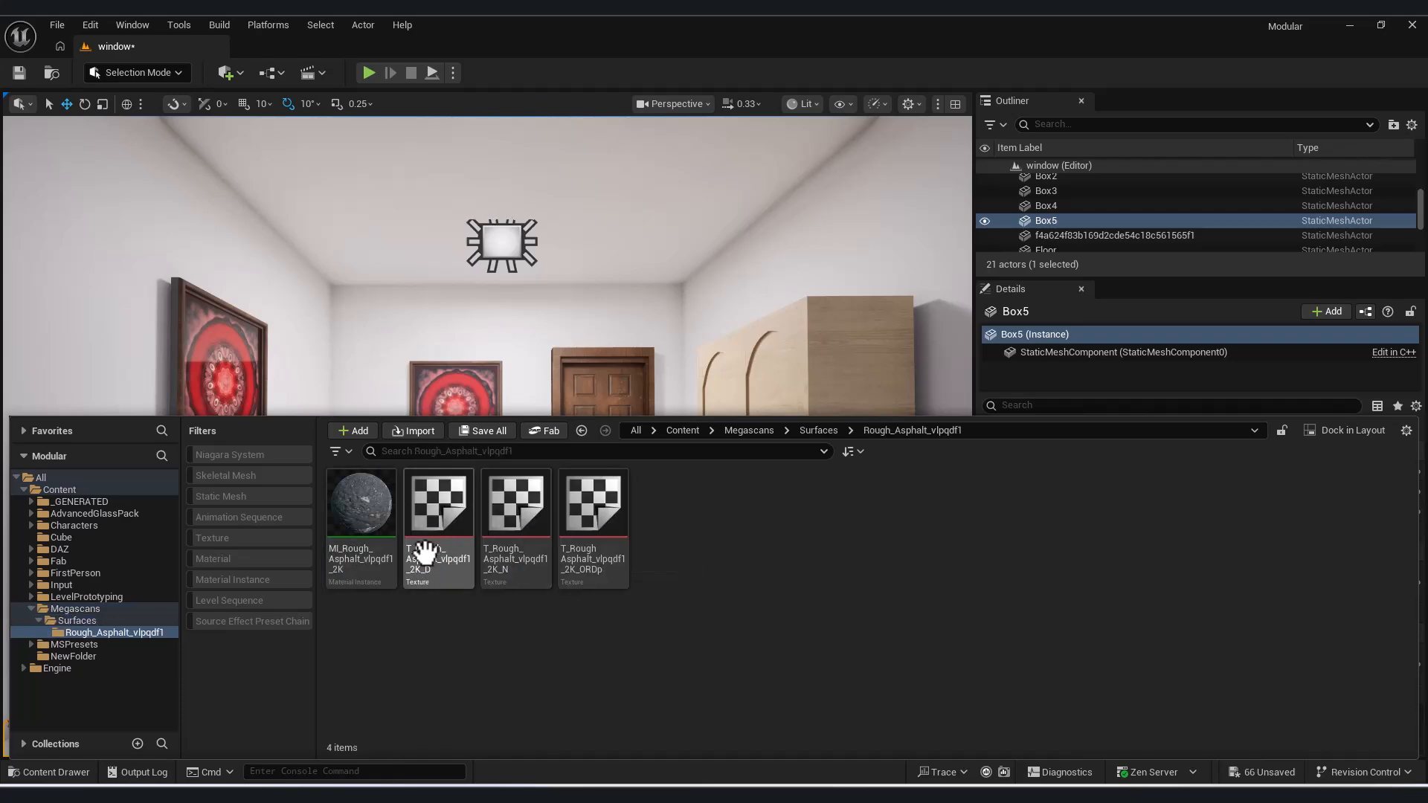
Step: Assign the MI_Wooden_Floor_wdipfjw_2K material to the floor box
left_click(361, 514)
left_click(56, 772)
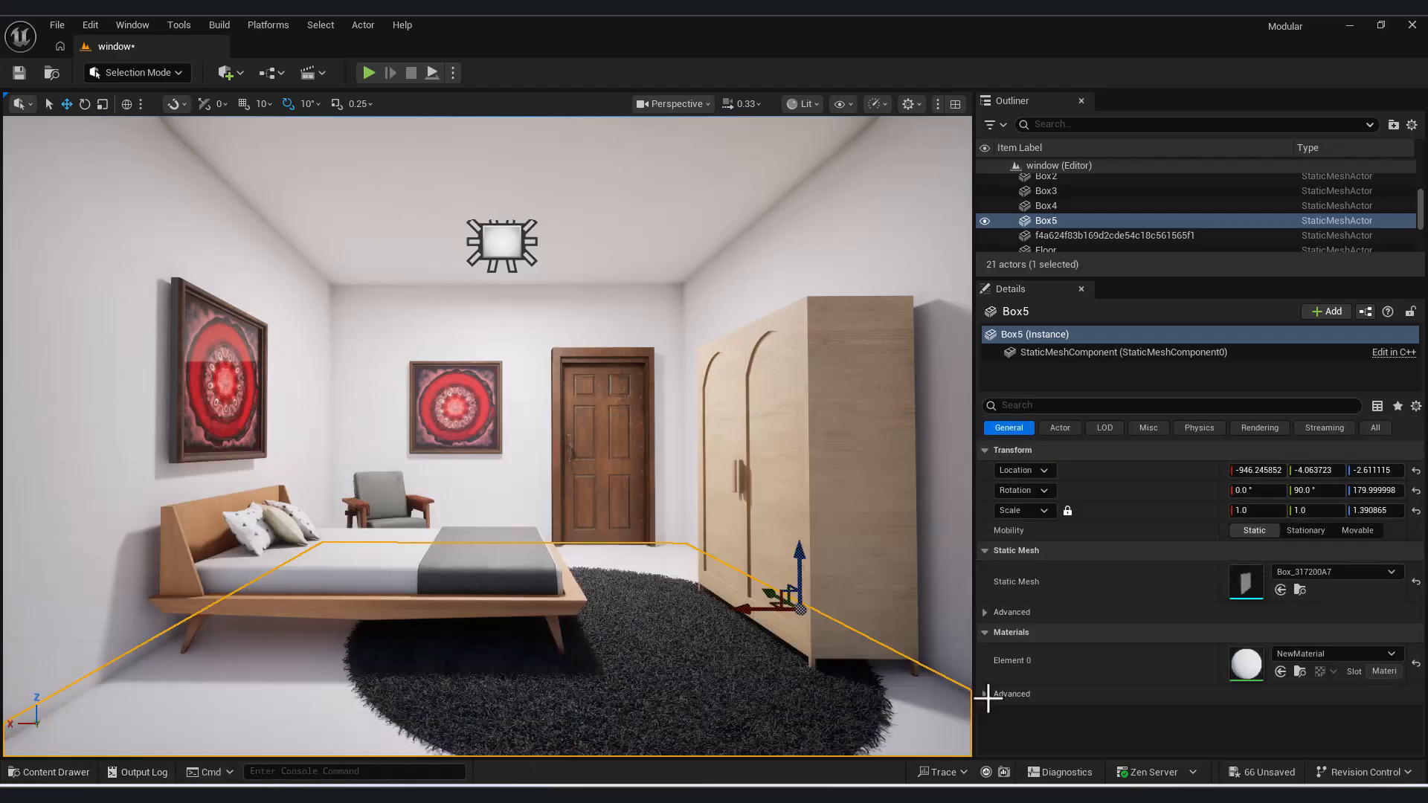
left_click(1280, 671)
Step: Set the wooden floor material's tiling to 3 in X and Y, and raise Tiling X to 6
double_click(1253, 669)
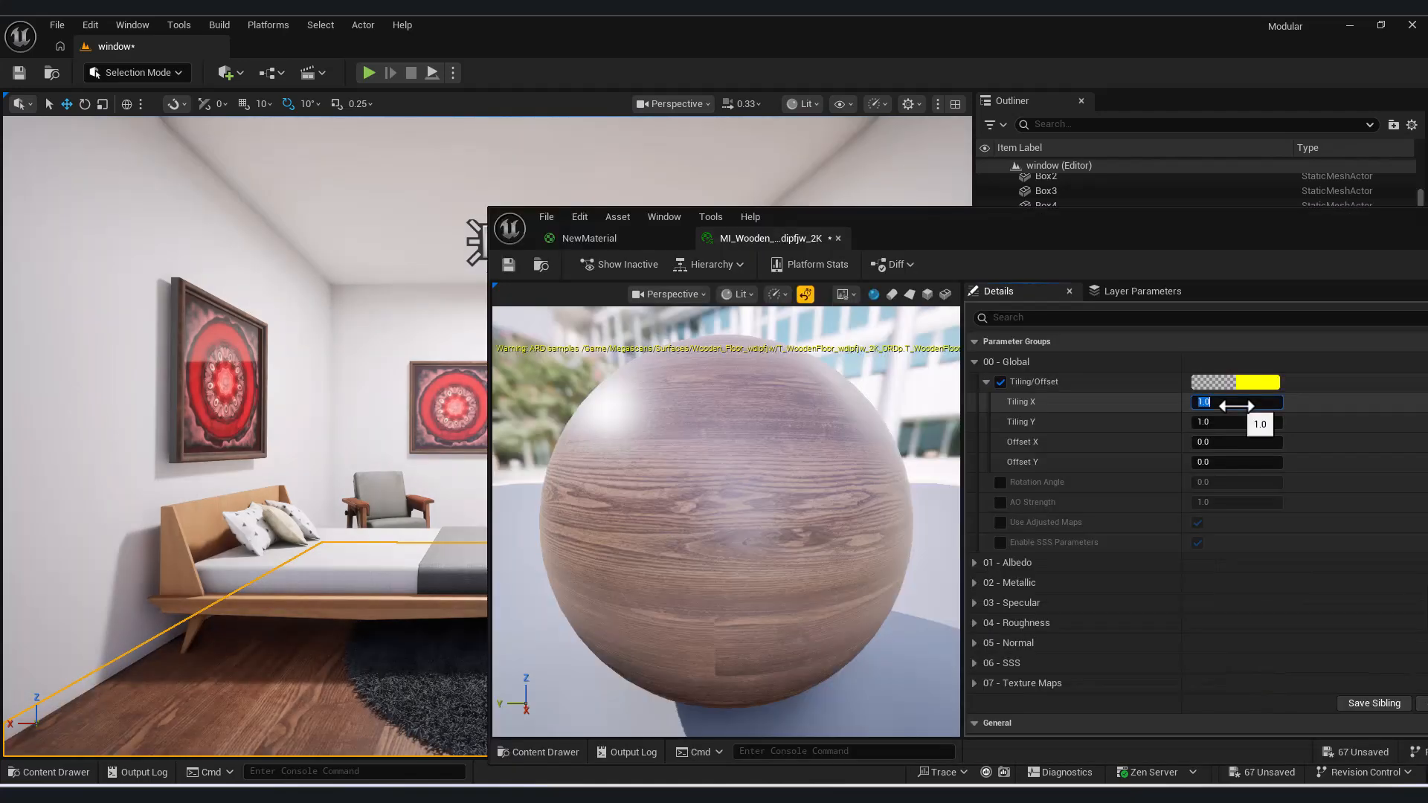
scroll(1235, 406, "up", 2)
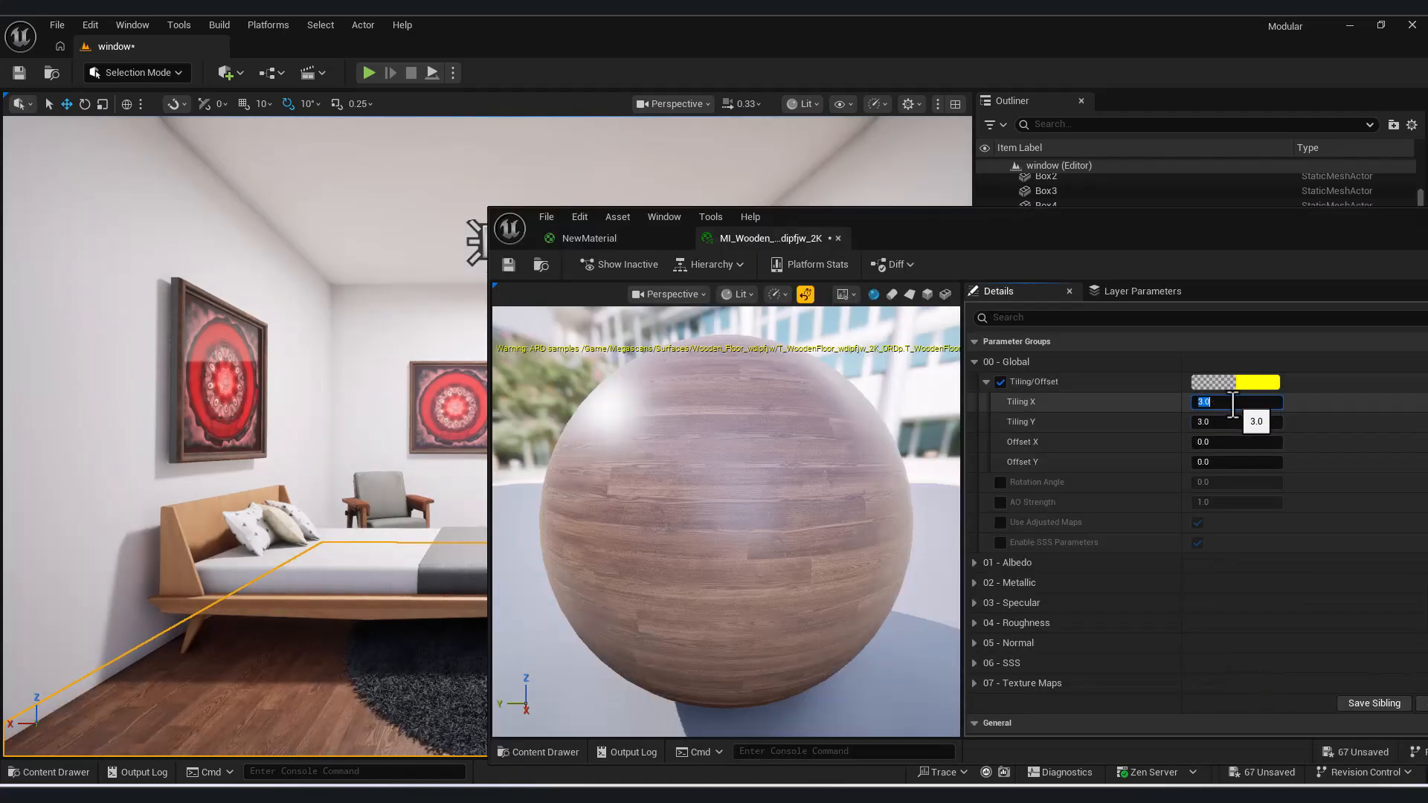
type("5")
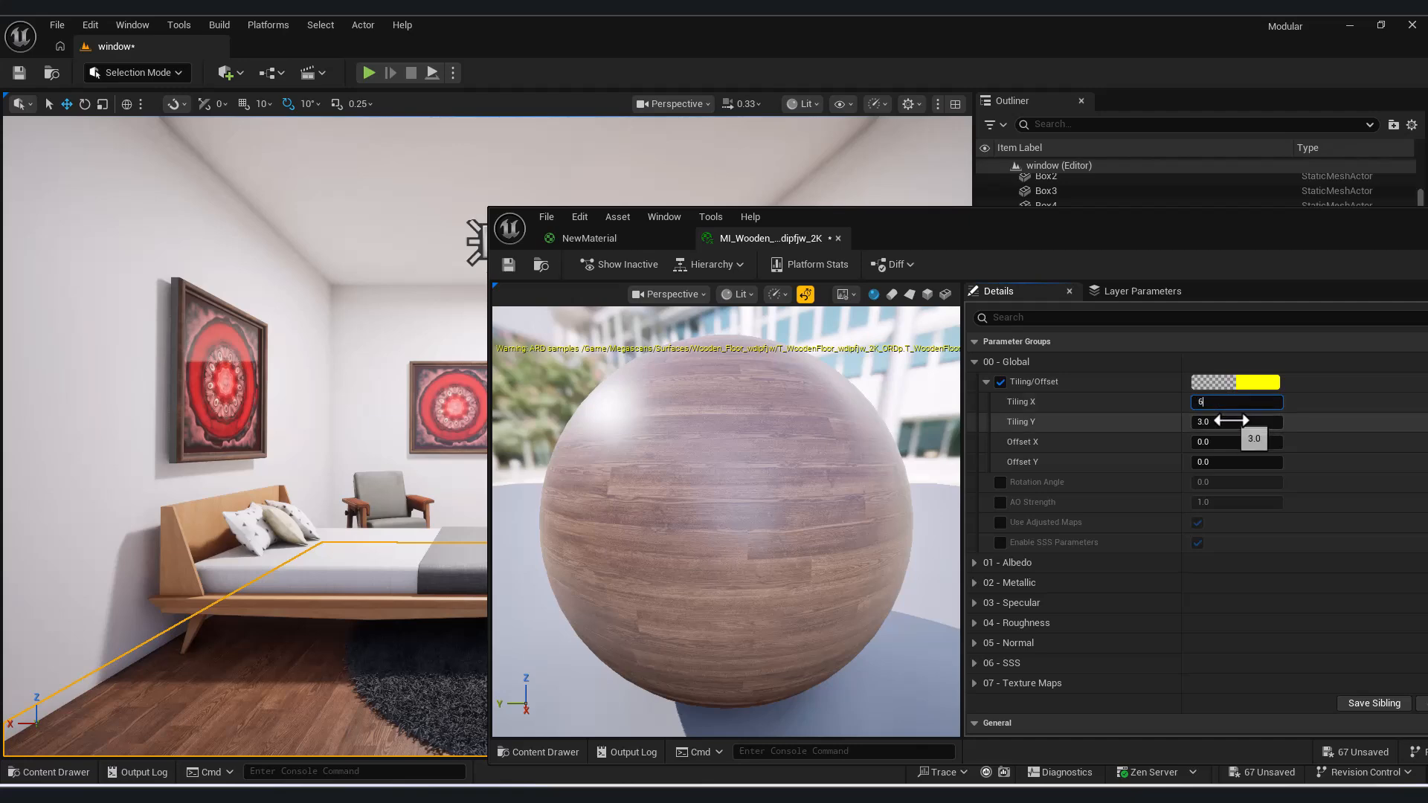
key("Return")
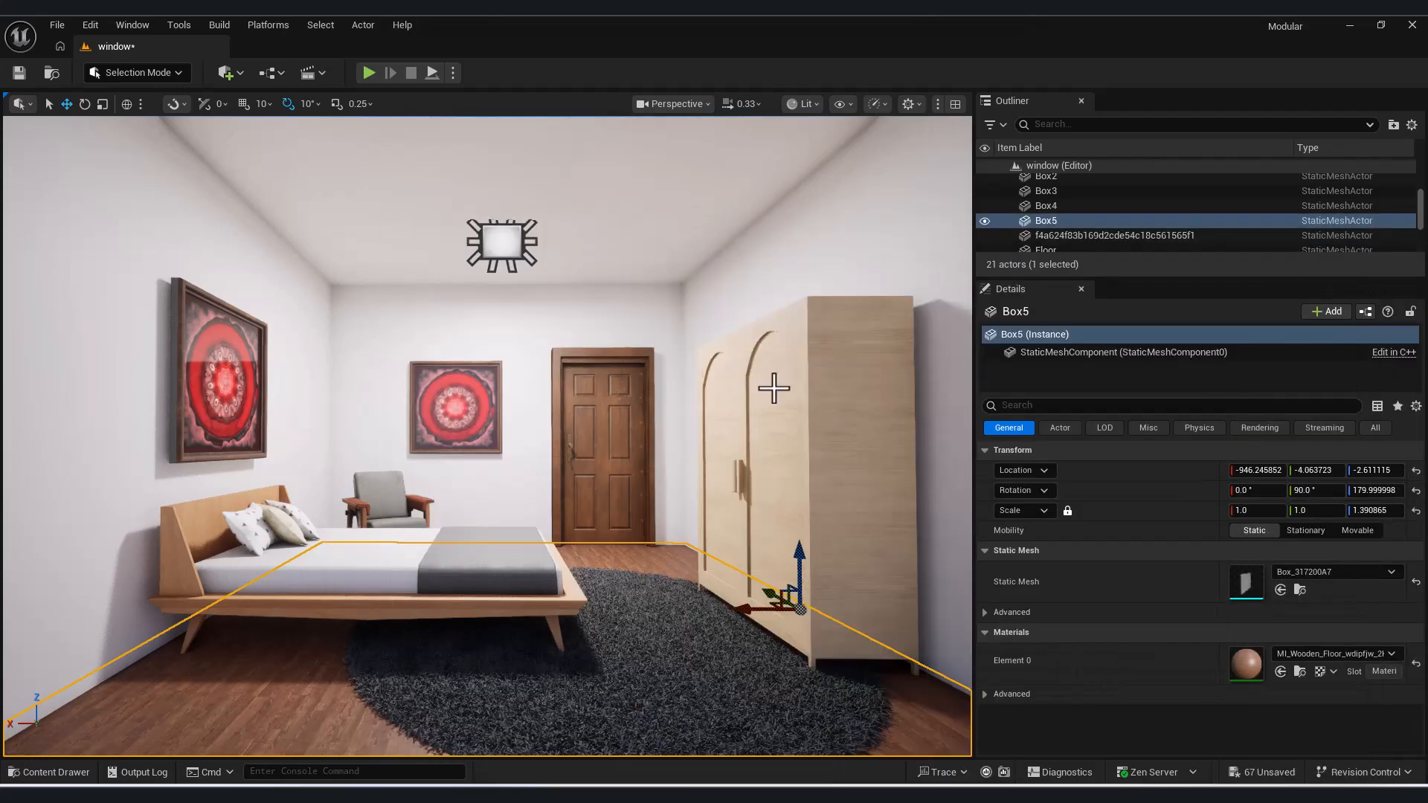
Step: Save the level with the finished bedroom
mouse_move(773, 388)
right_mouse_down()
mouse_move(759, 388)
mouse_move(774, 394)
right_mouse_up()
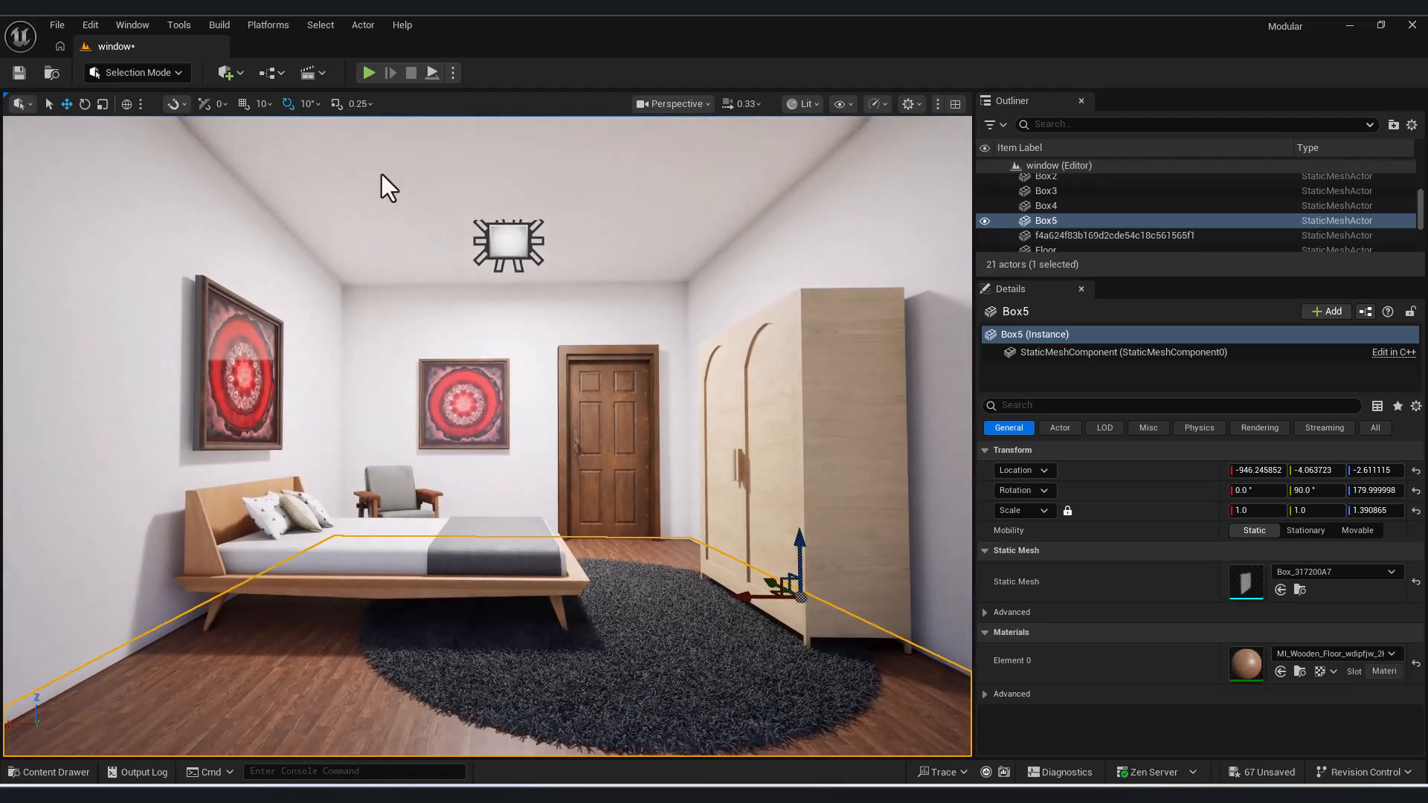
key("ctrl+s")
left_click(49, 772)
left_click(87, 488)
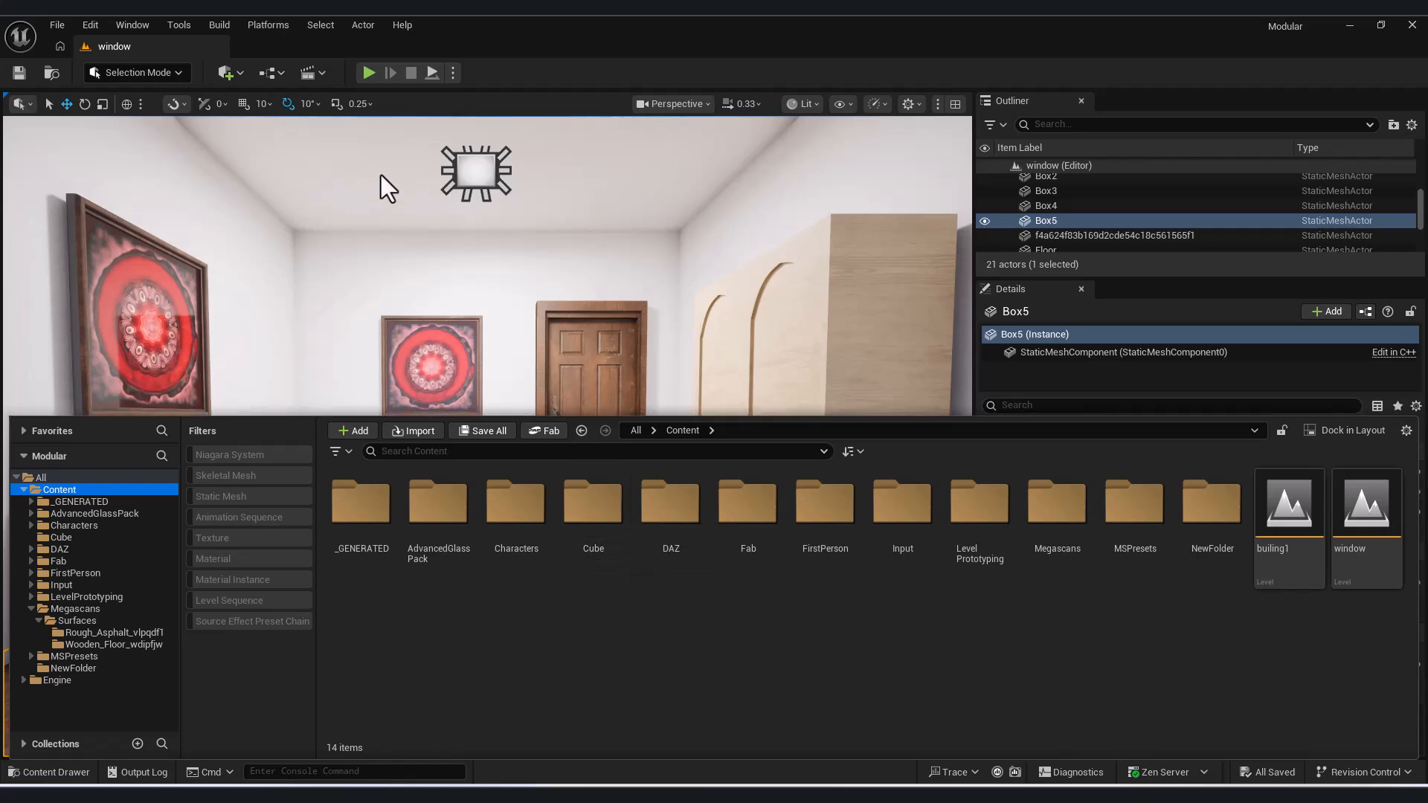
double_click(593, 509)
right_click(639, 546)
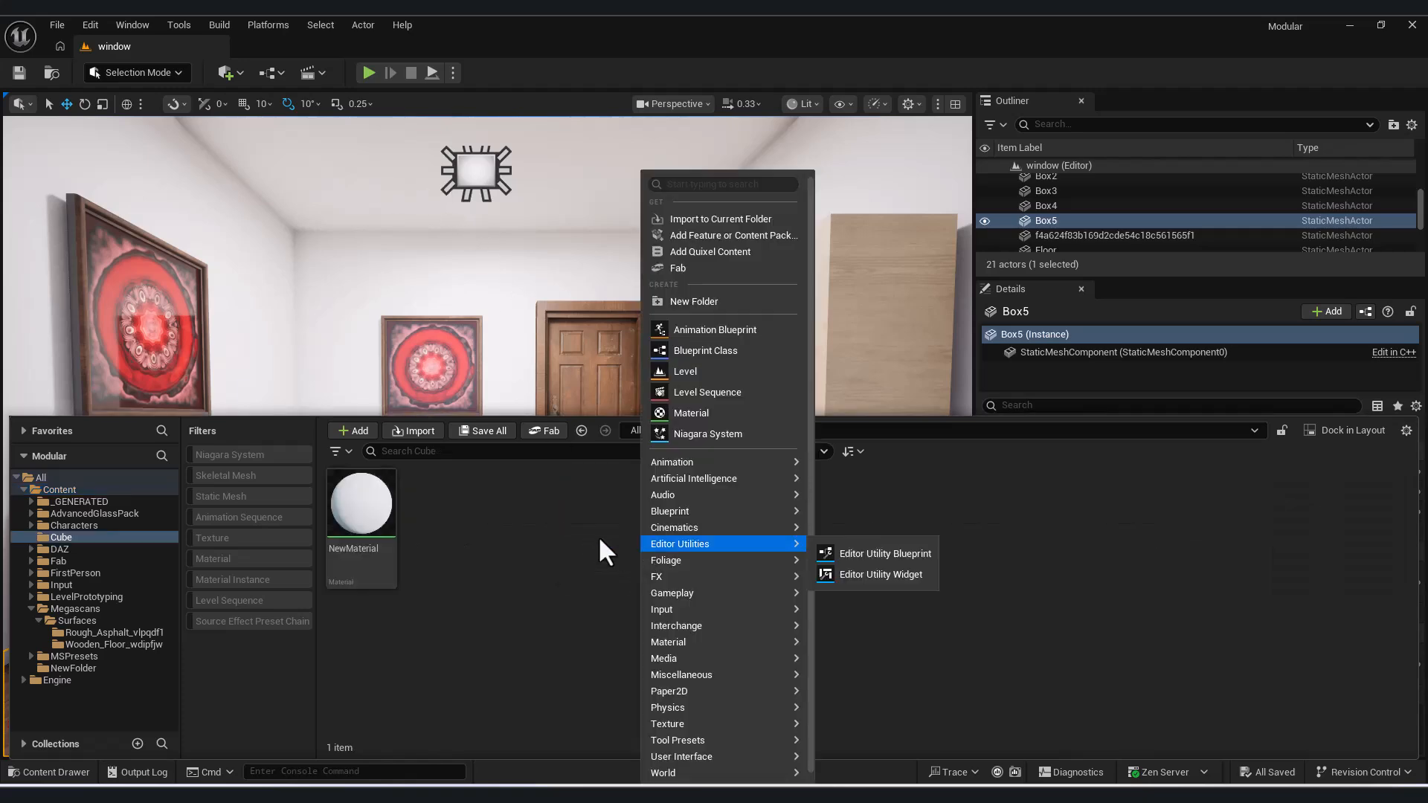
left_click(231, 76)
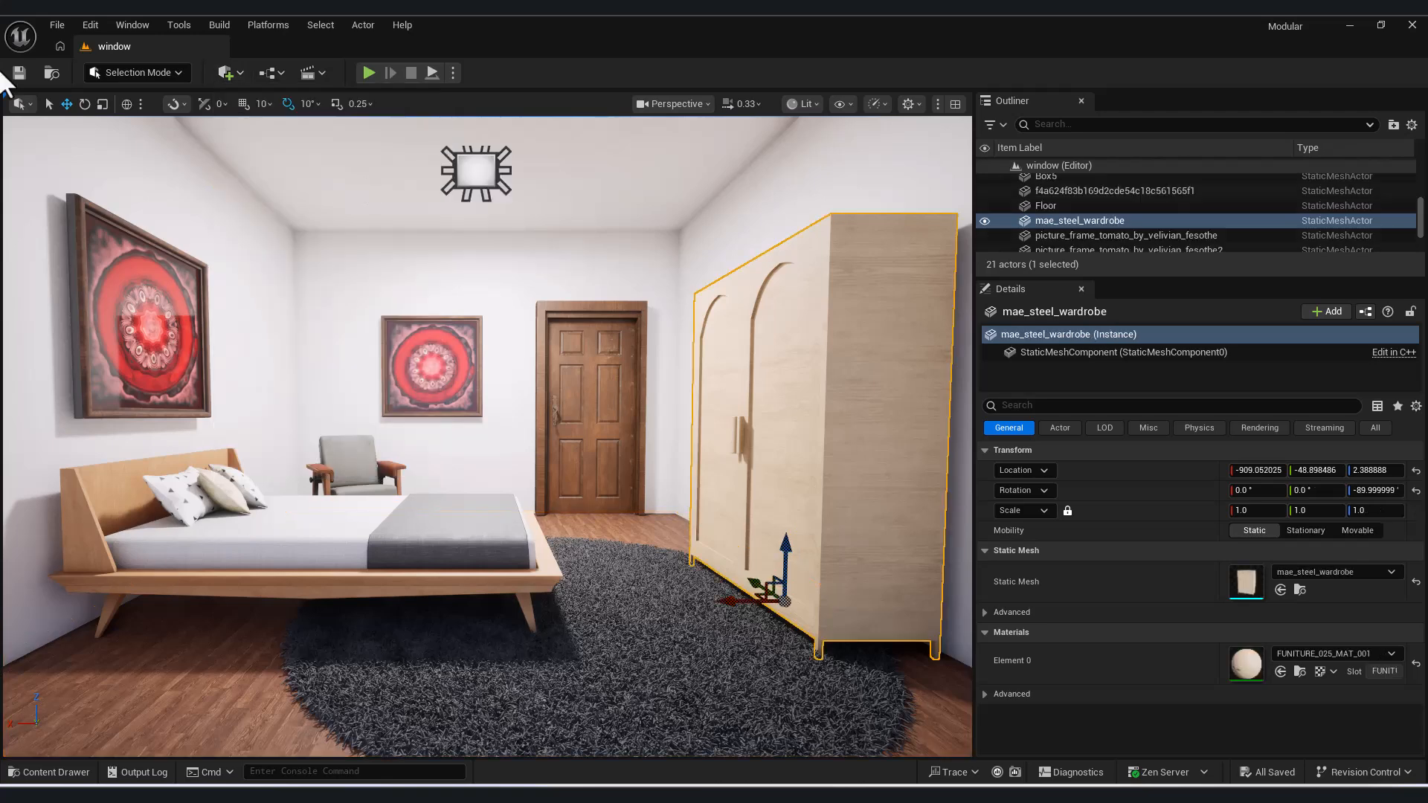
Step: Search the placeable actors for "sce" and add a Scene Capture Cube to the level
left_click(231, 74)
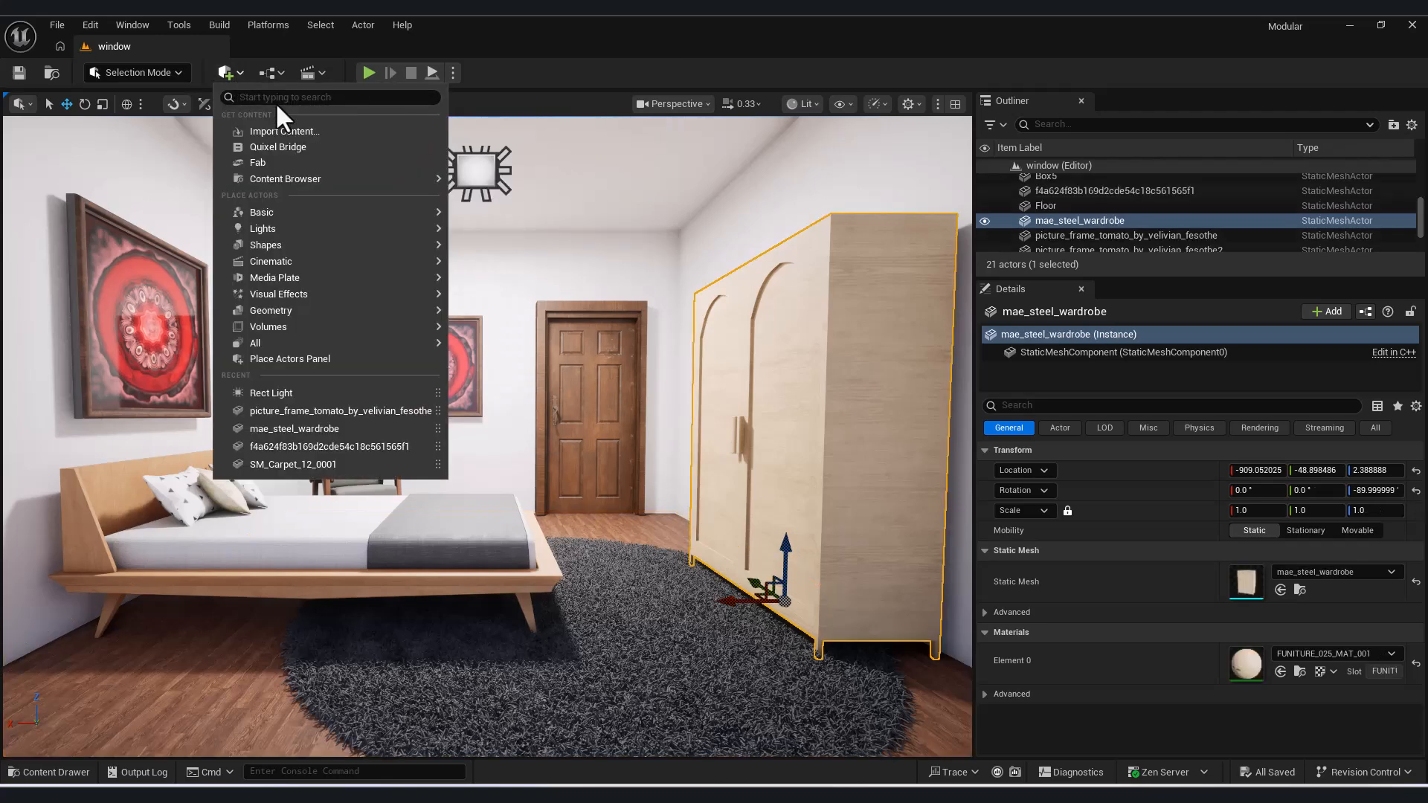
type("sce")
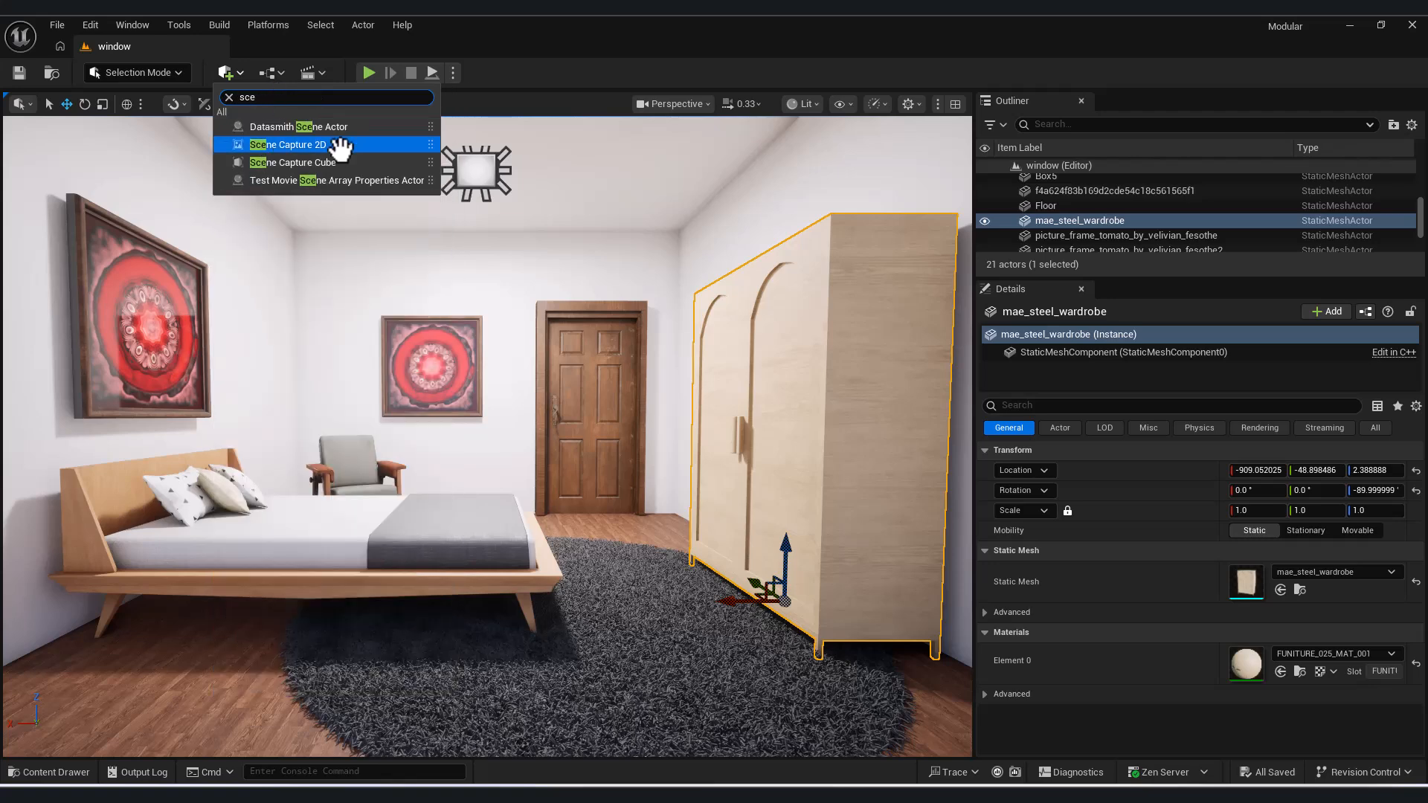
left_click(318, 163)
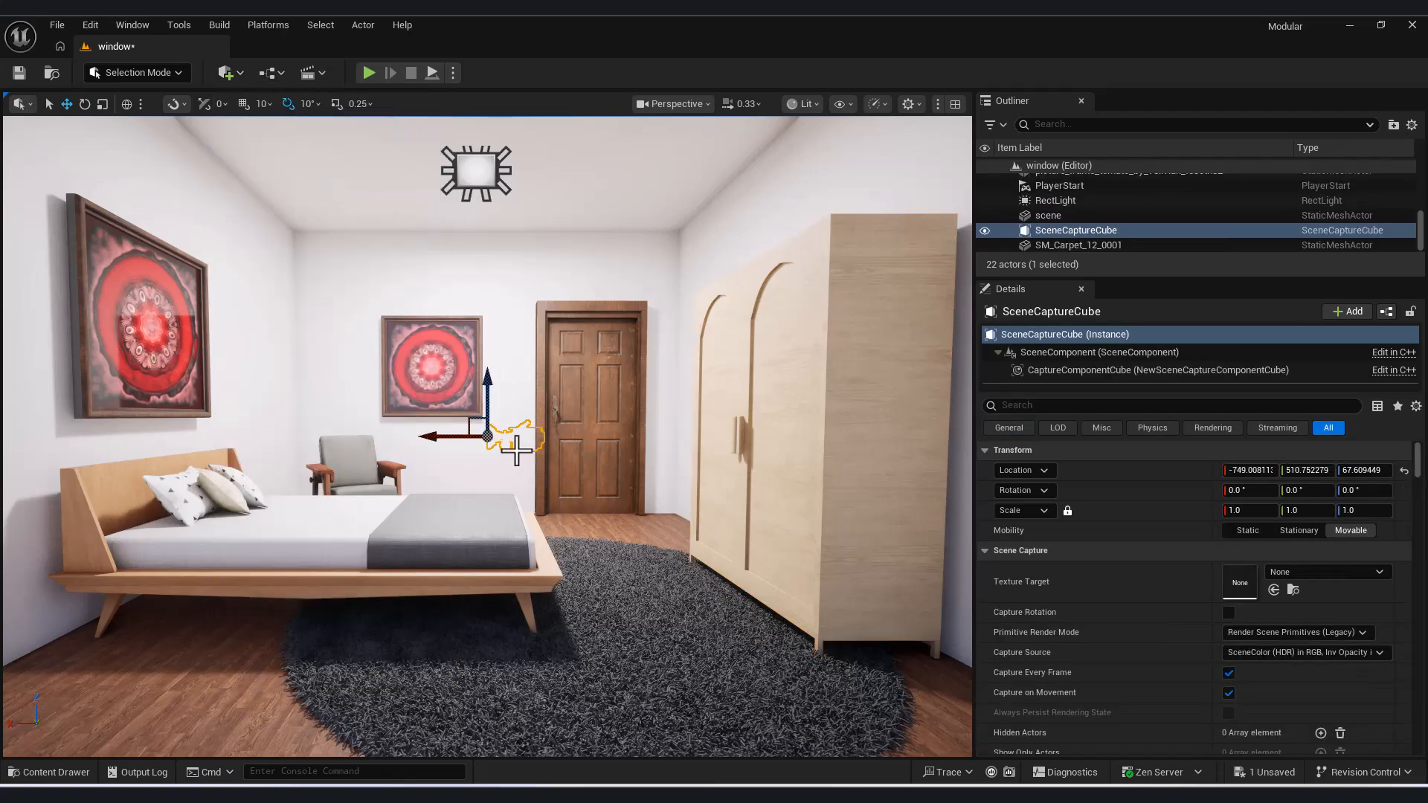
Step: Move the scene capture cube into the room to about Y -74 and rotate it to 90° about Z
right_click_drag(548, 415, 372, 414)
left_click_drag(221, 431, 707, 484)
right_click_drag(707, 484, 507, 448)
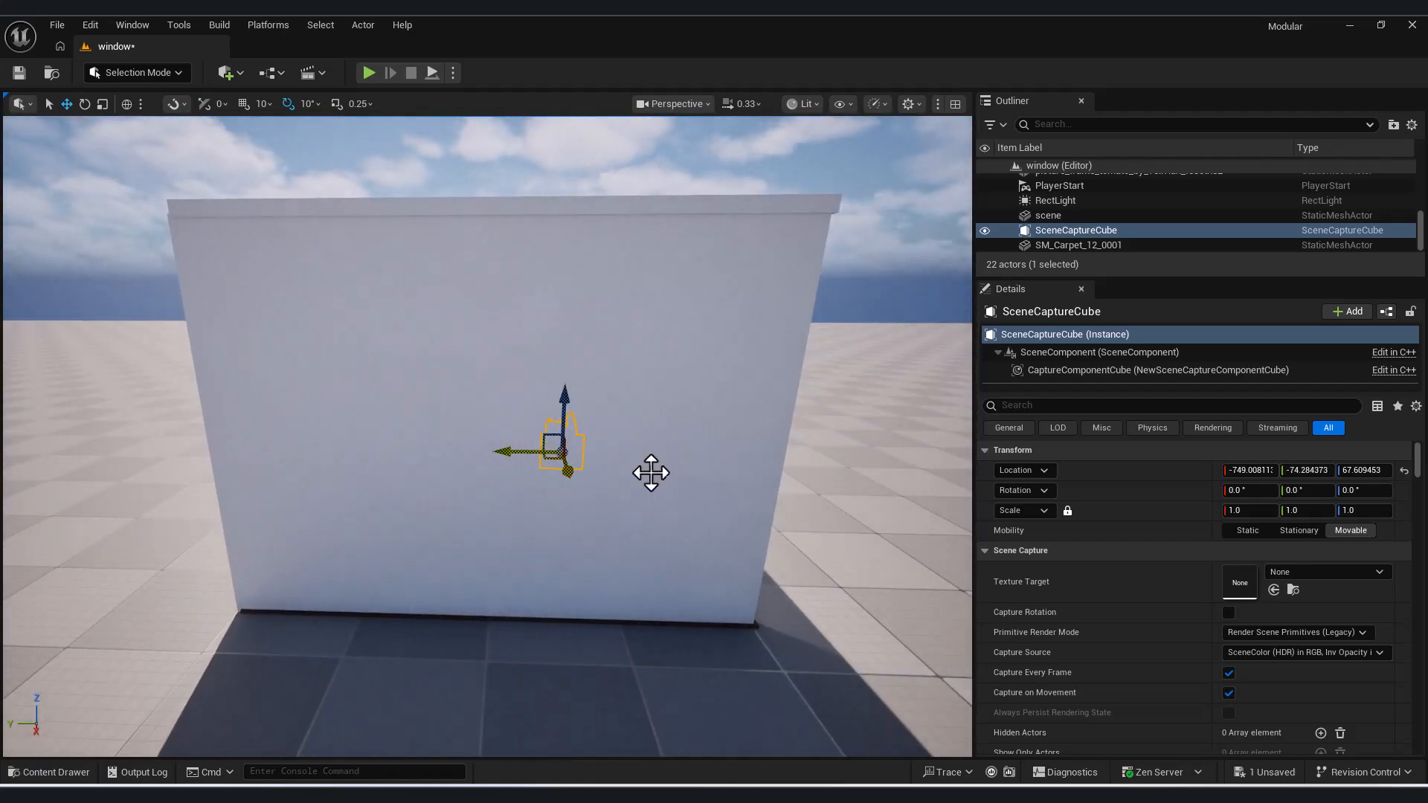
right_click_drag(586, 233, 520, 238)
key("e")
left_click_drag(625, 450, 774, 289)
Step: Look through the SceneCaptureCube and pull it back to about X -752, Y -327, Z 136 to frame the whole bedroom
left_click(678, 104)
left_click(695, 190)
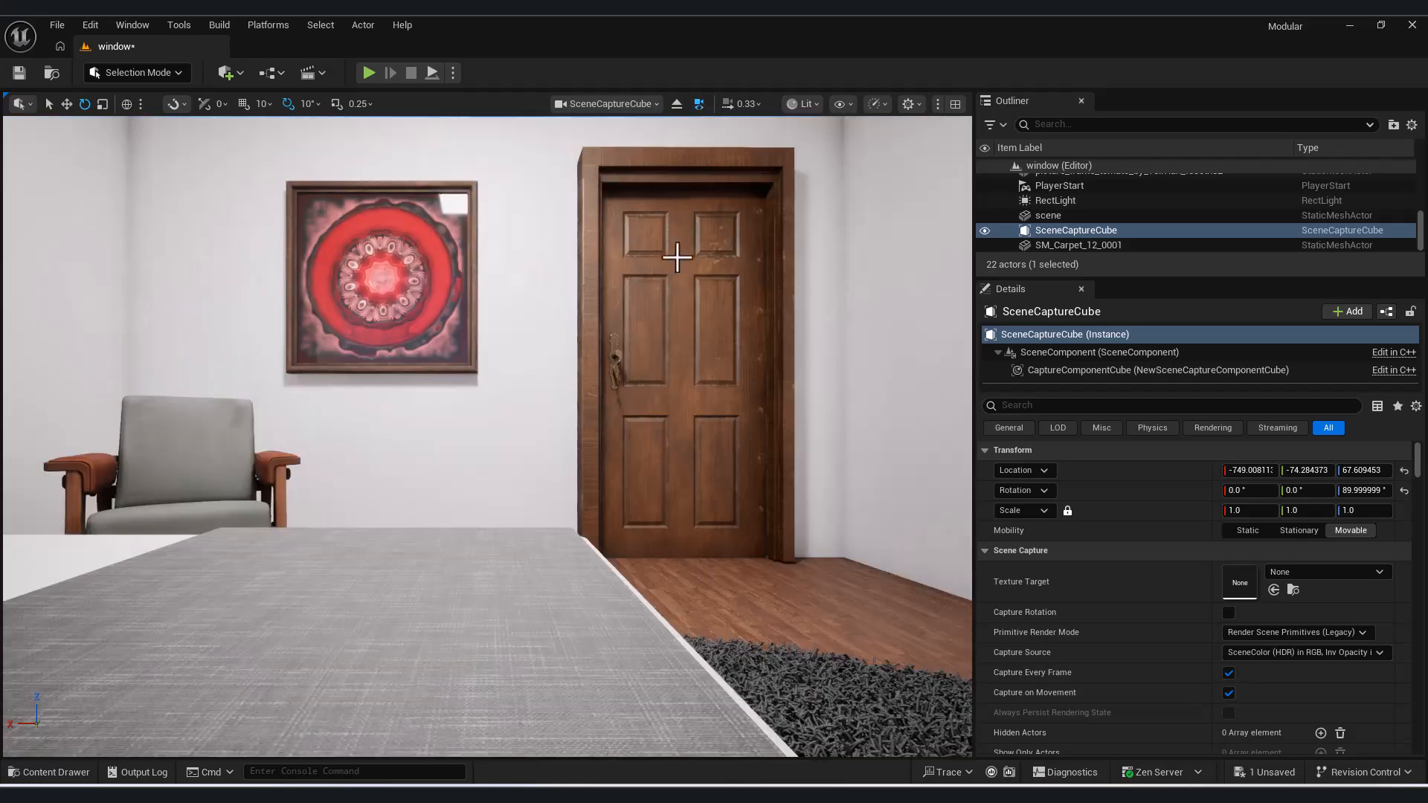
key("s")
mouse_move(488, 437)
right_mouse_down()
mouse_move(481, 425)
mouse_move(485, 450)
right_mouse_up()
key("e")
key("s")
key("e")
key("w")
key("s")
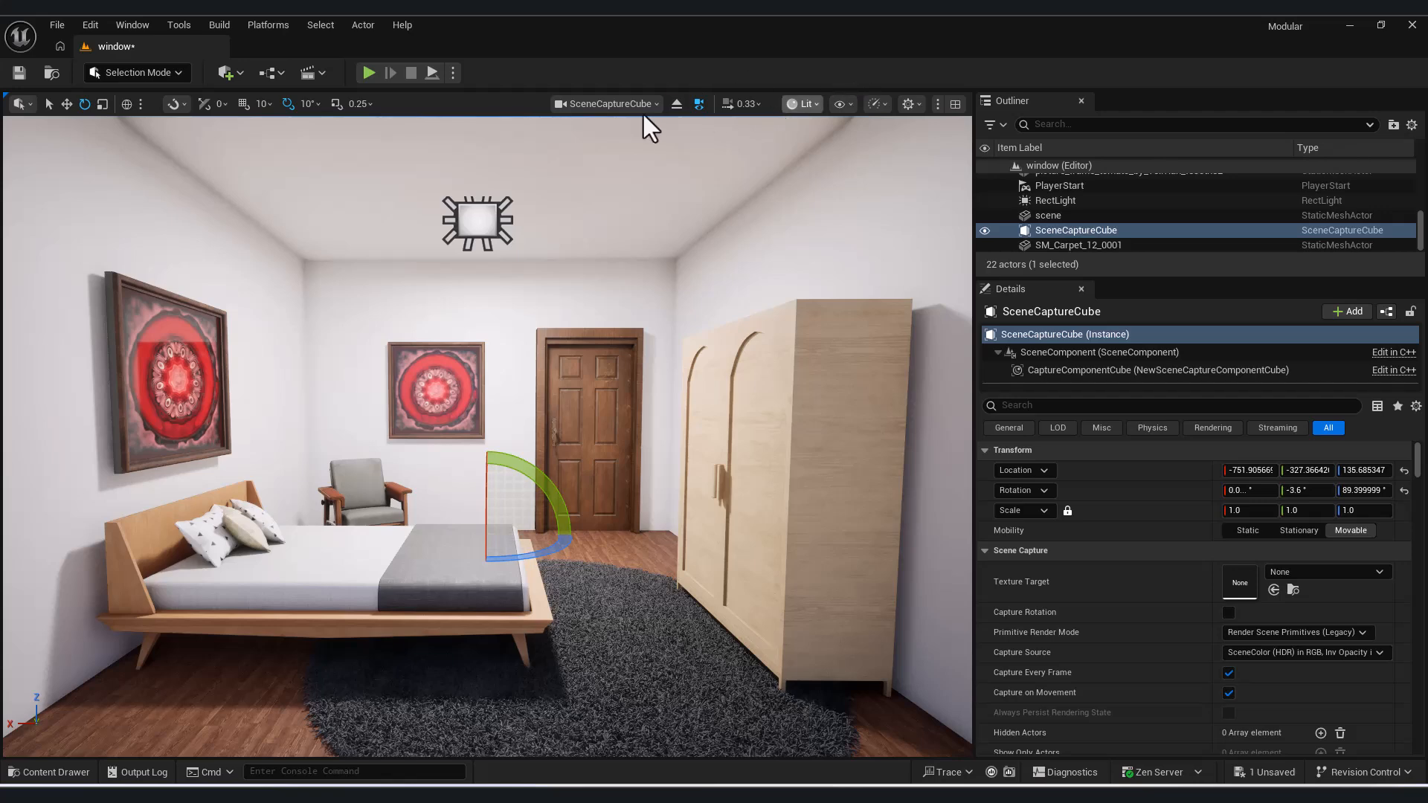
Step: Turn off Capture Every Frame for the scene capture cube
left_click(623, 104)
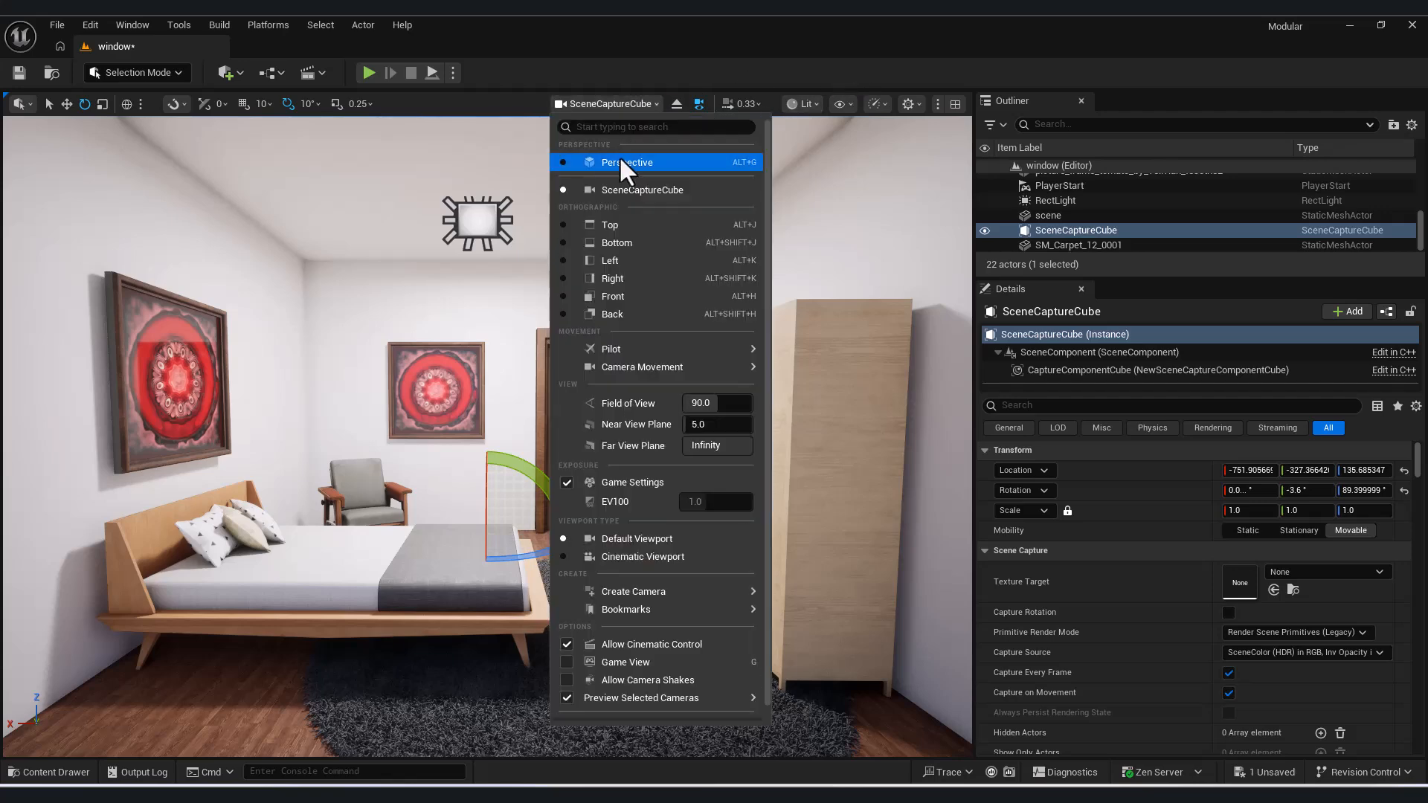
left_click(1228, 673)
left_click(1227, 673)
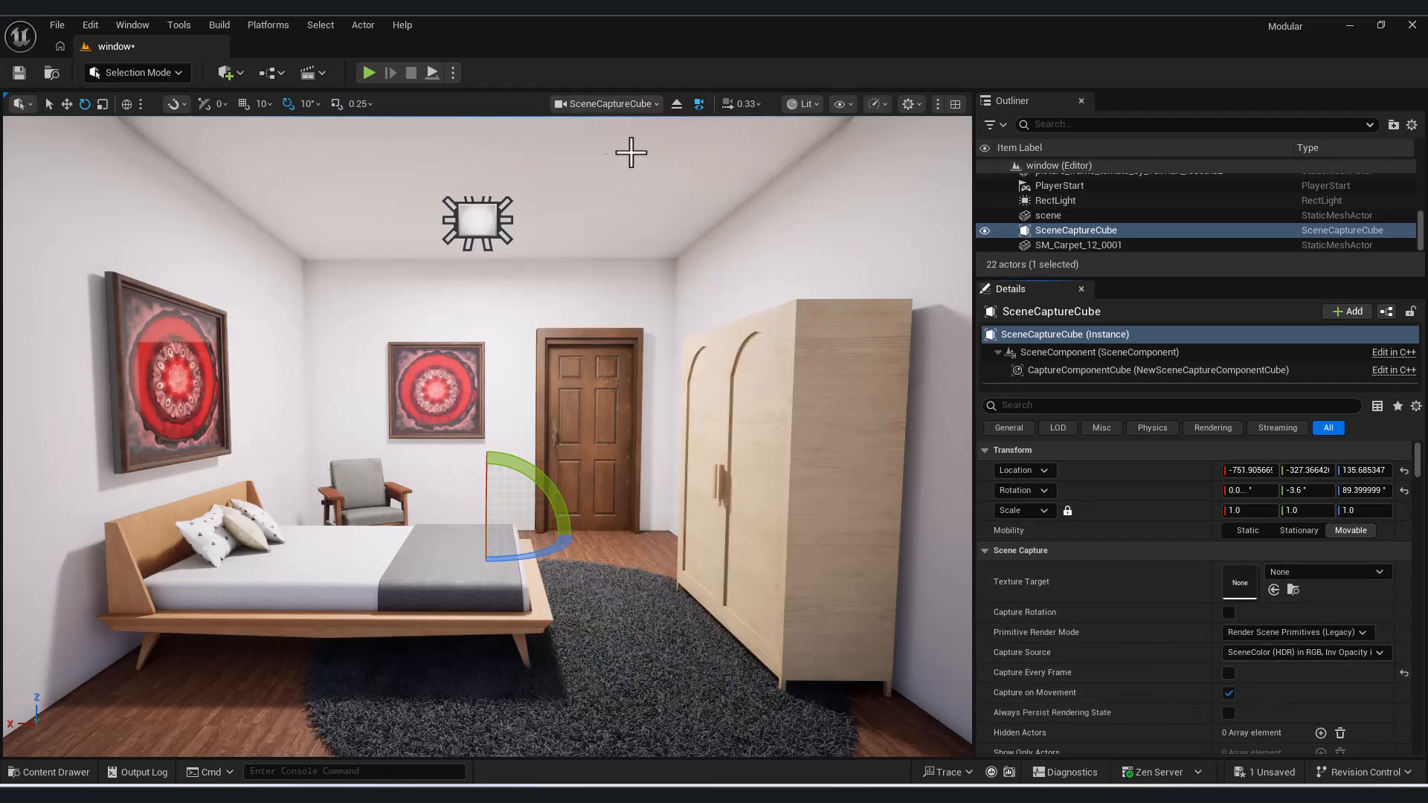
Step: Return the viewport to the Perspective view and look into the room from outside
left_click(611, 103)
left_click(616, 163)
mouse_move(580, 334)
right_mouse_down()
mouse_move(550, 336)
mouse_move(565, 350)
right_mouse_up()
Step: Create a Cube Render Target named Room1 in the Cube folder
left_click(74, 772)
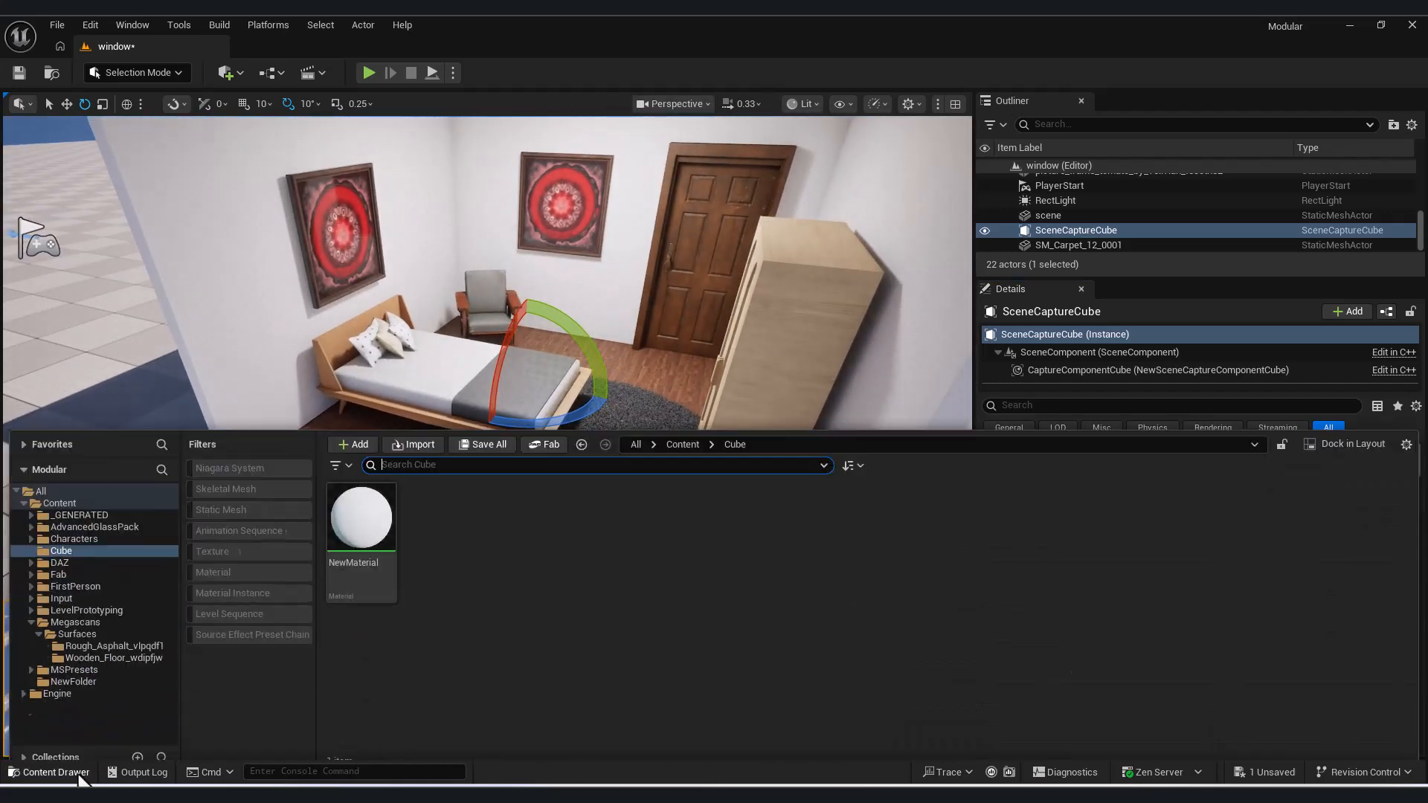
right_click(494, 563)
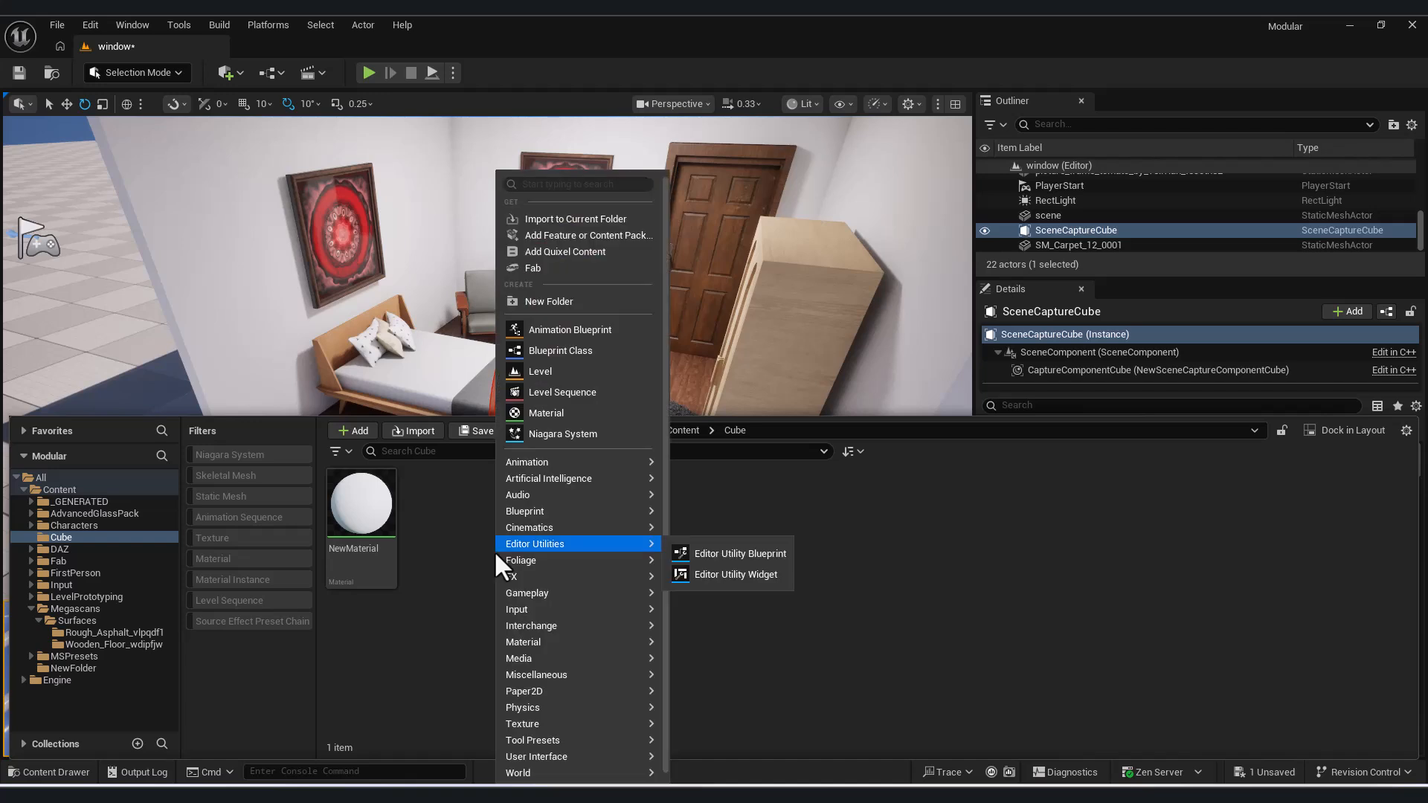
mouse_move(560, 723)
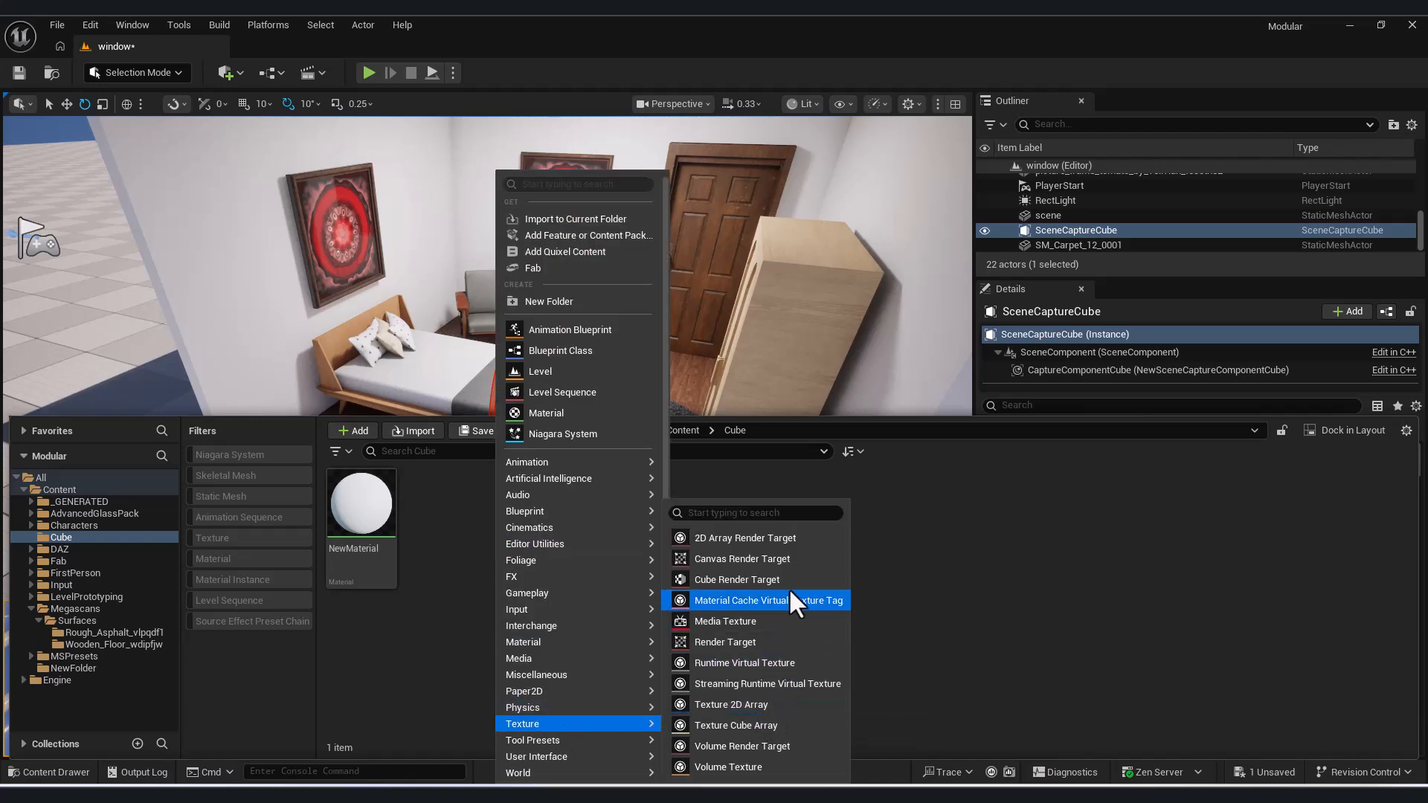
left_click(754, 578)
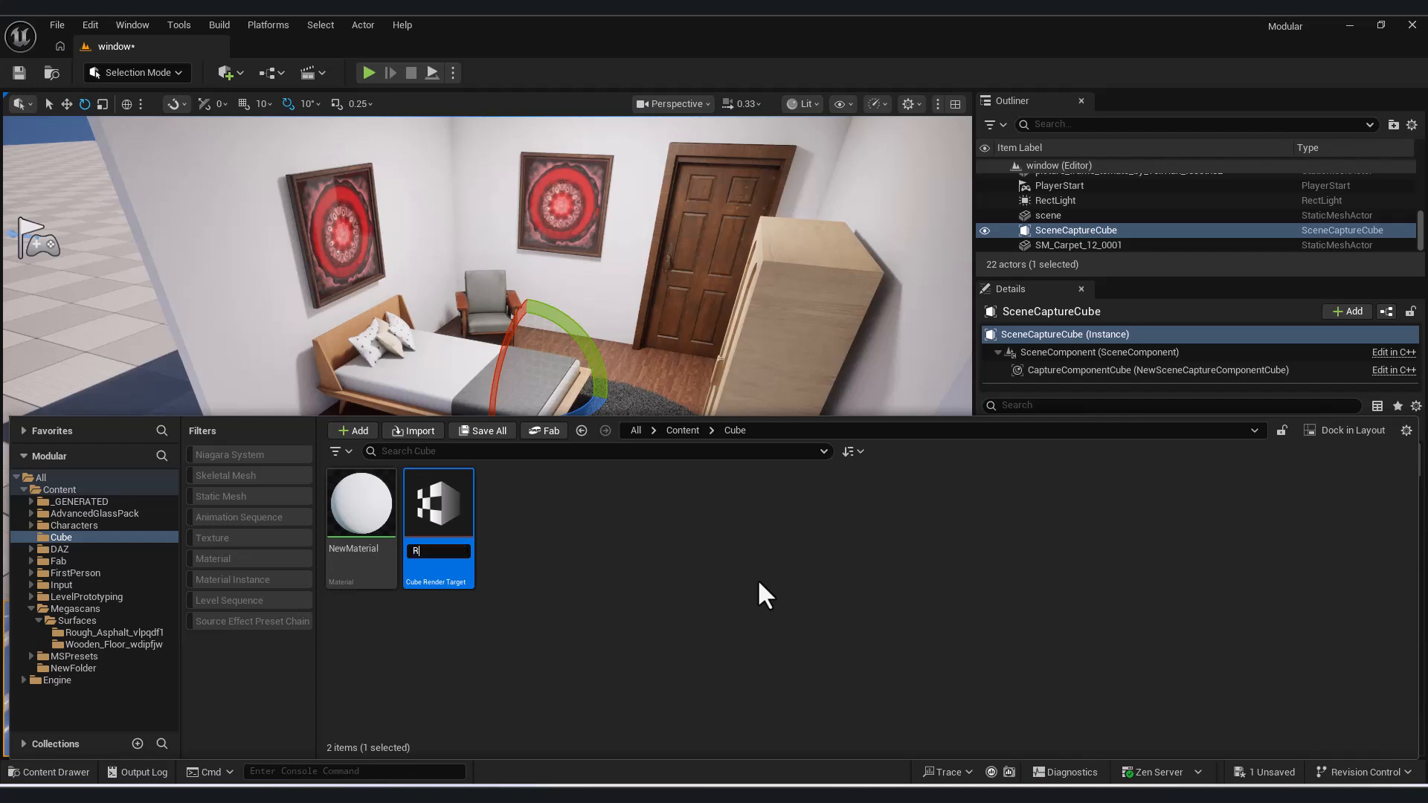
type("Room1")
key("Return")
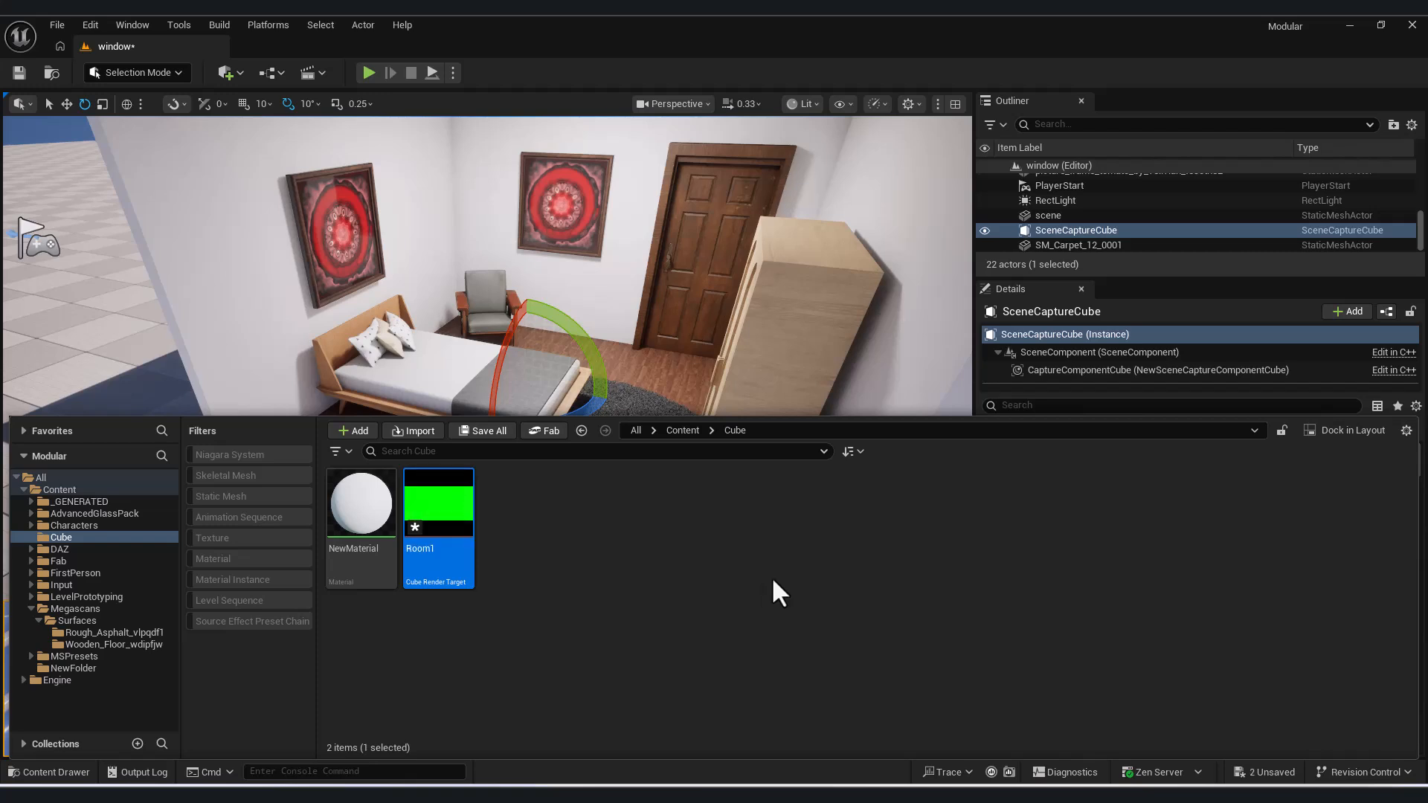
Step: Assign Room1 as the scene capture cube's texture target and move the capture cube toward the room to about Y -228
left_click(74, 771)
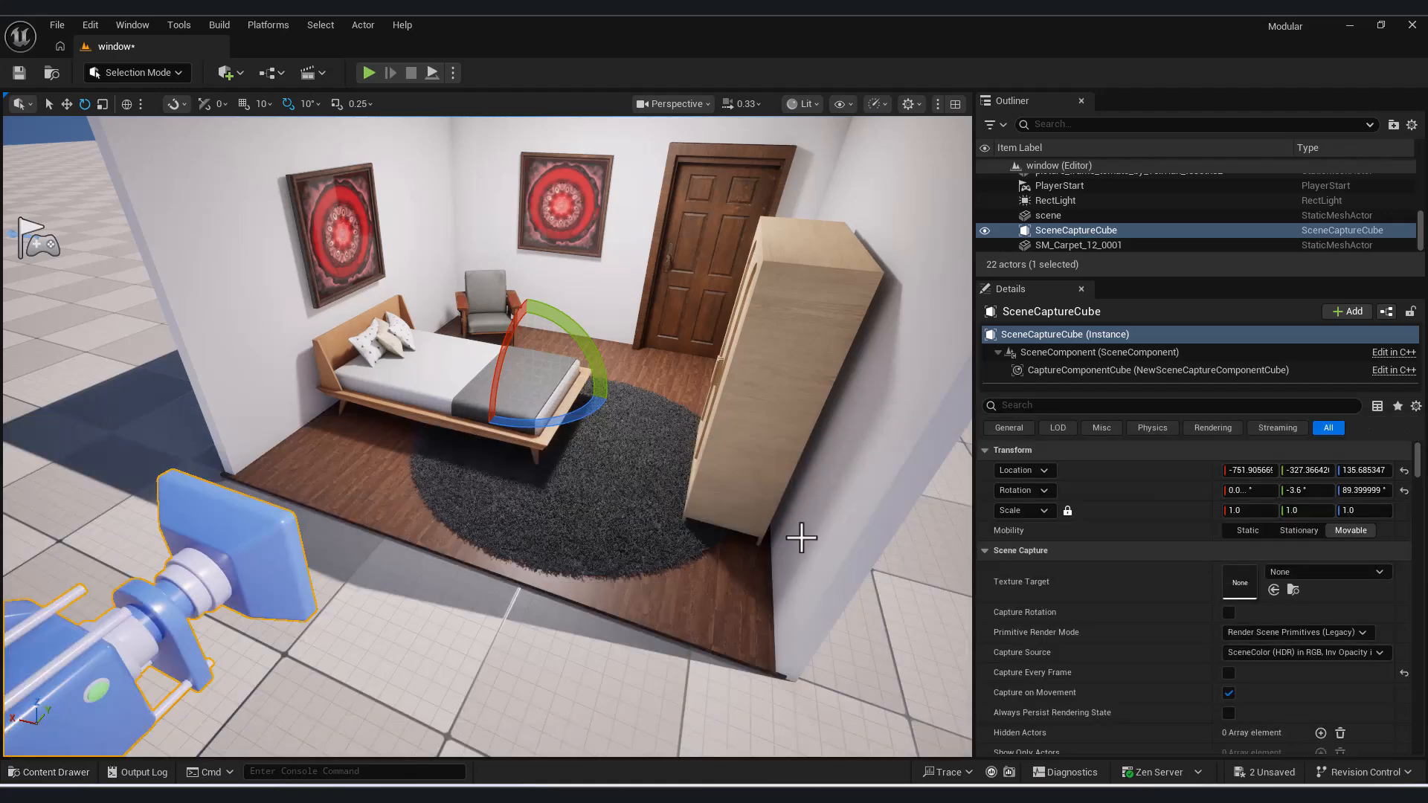
left_click(1273, 590)
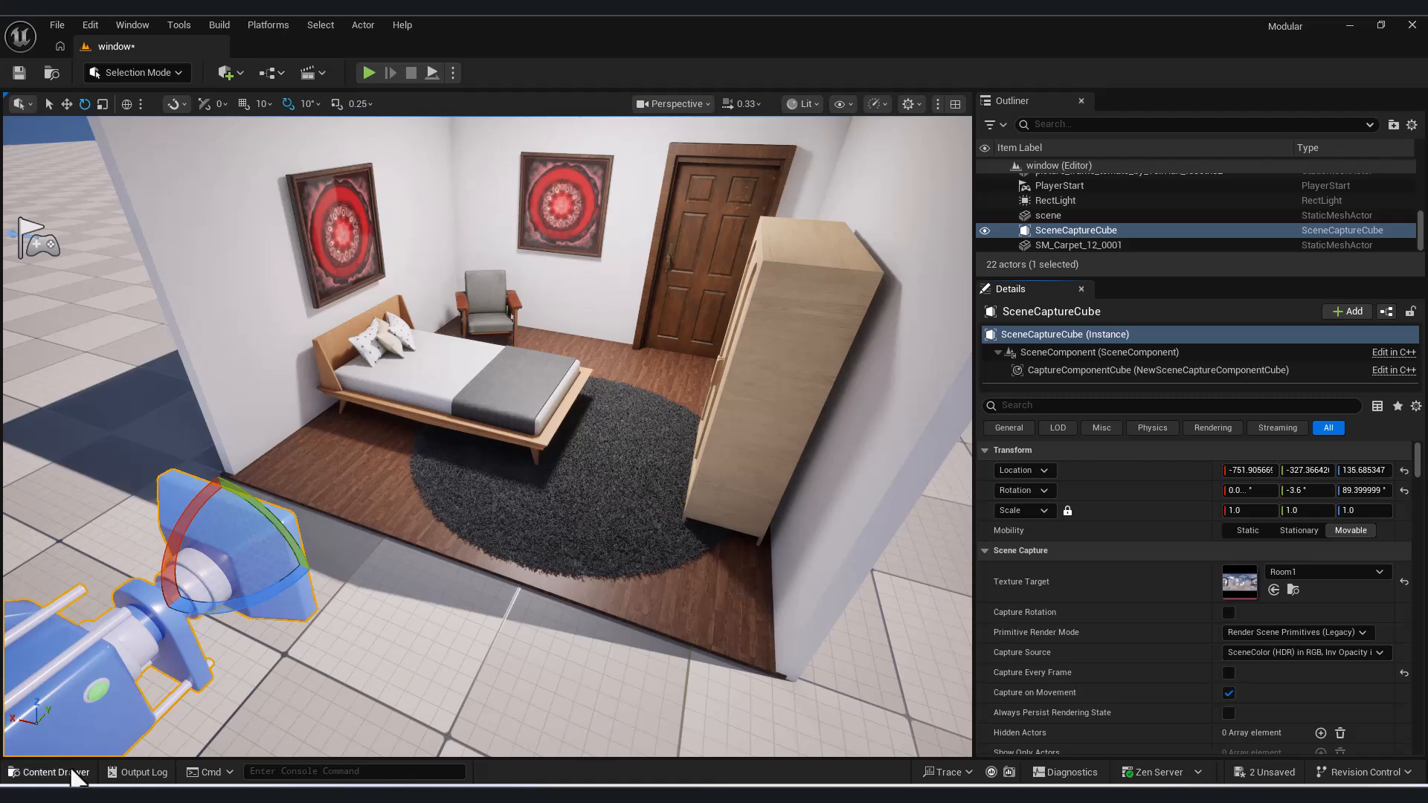
key("f")
key("w")
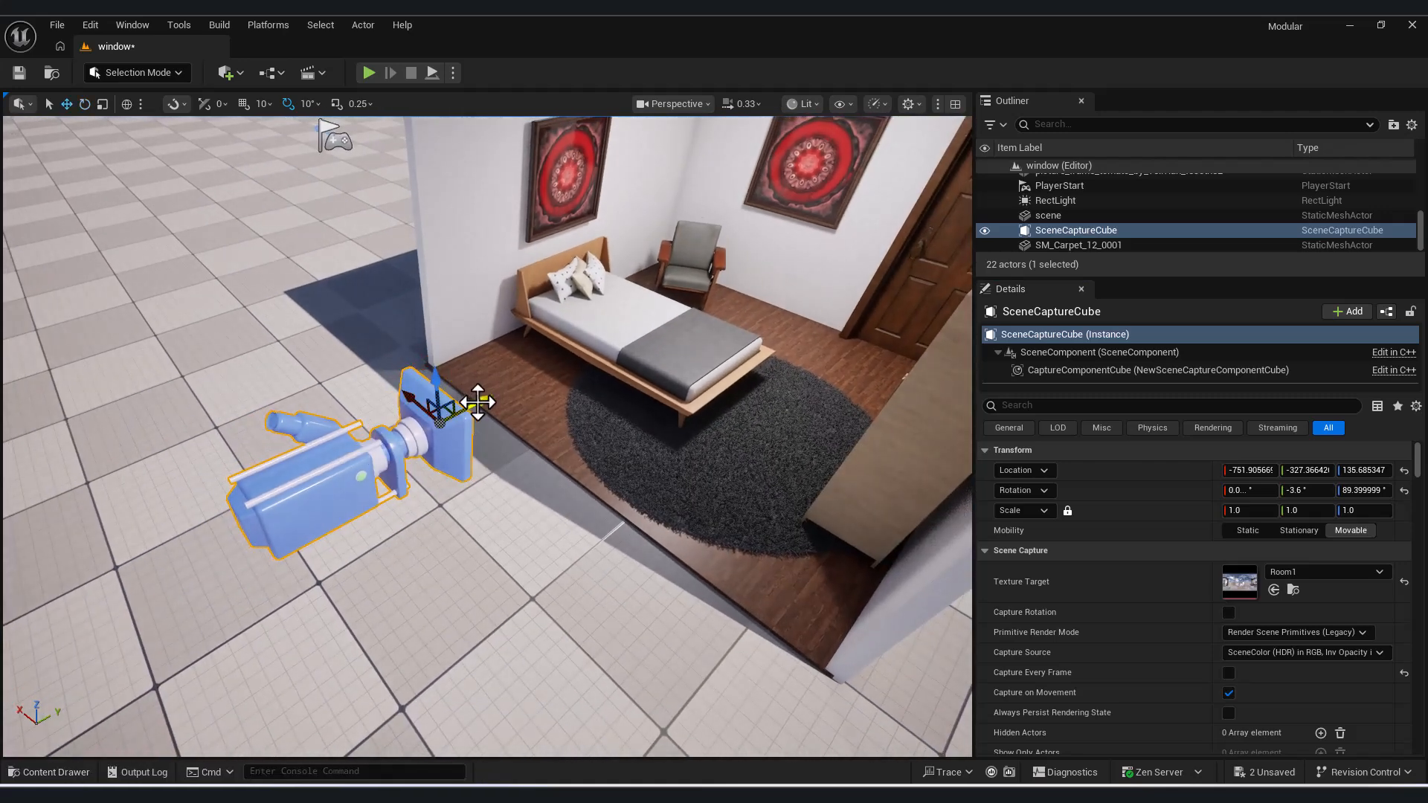
left_click_drag(481, 402, 656, 360)
Step: Open the Room1 render target and examine the captured panorama beside the scene
left_click(74, 773)
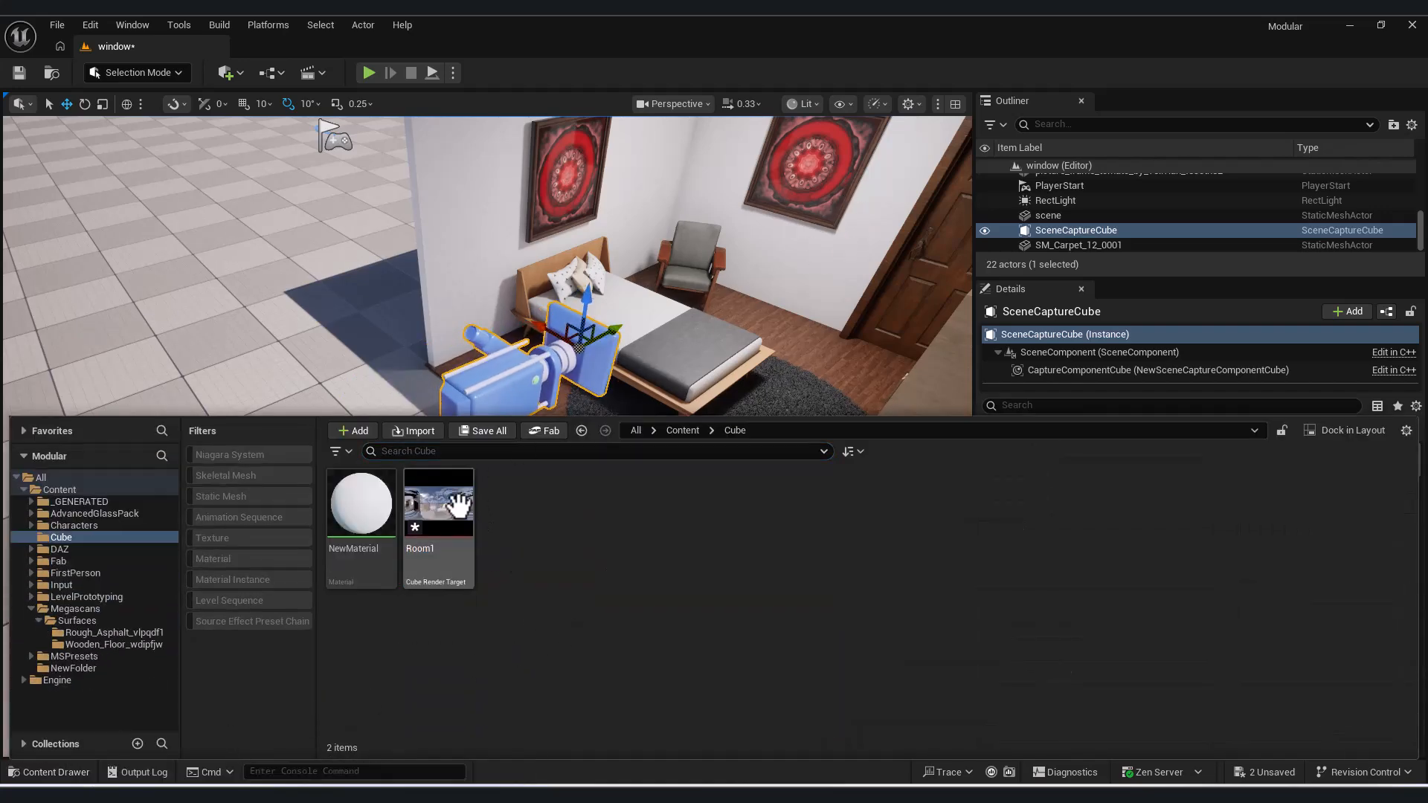
double_click(465, 520)
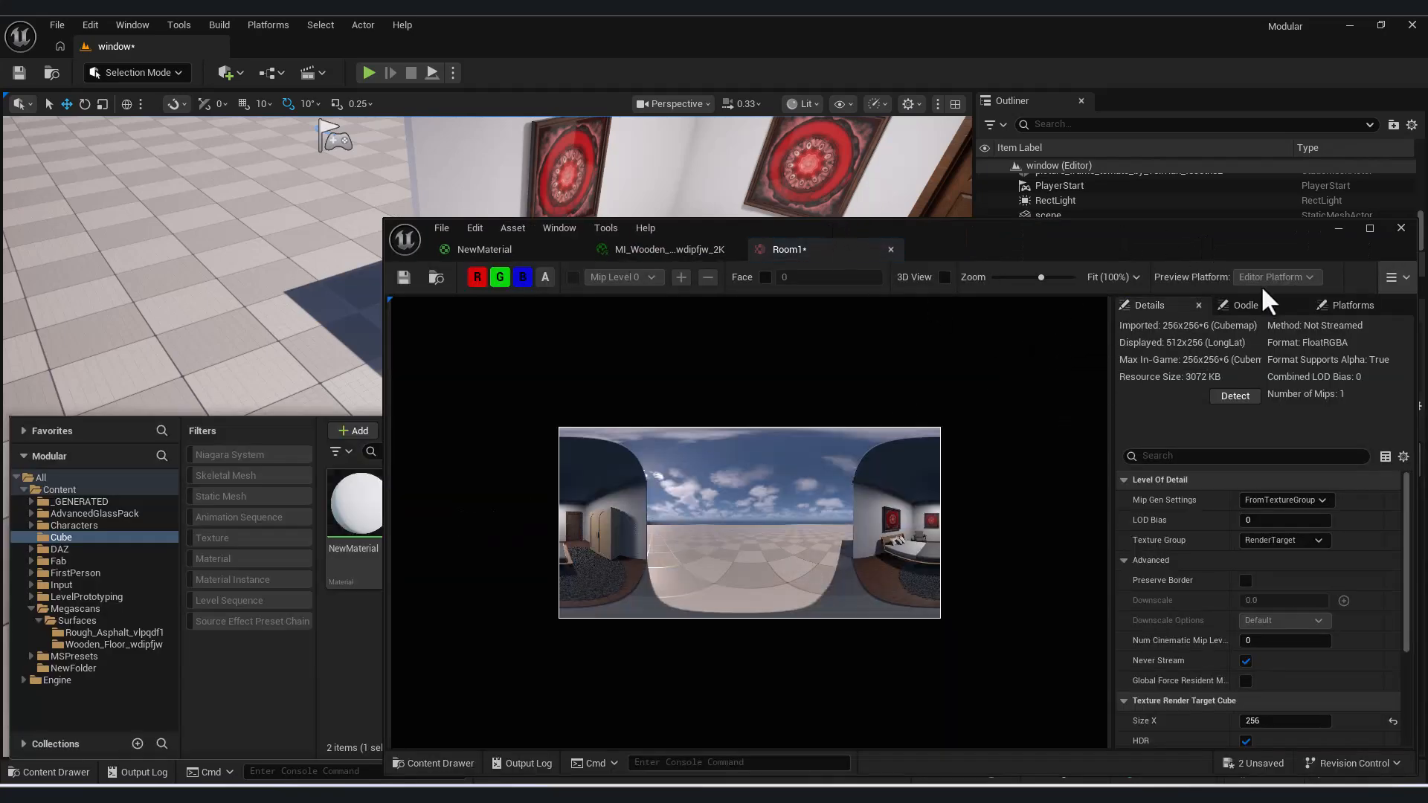
left_click_drag(1221, 247, 1095, 360)
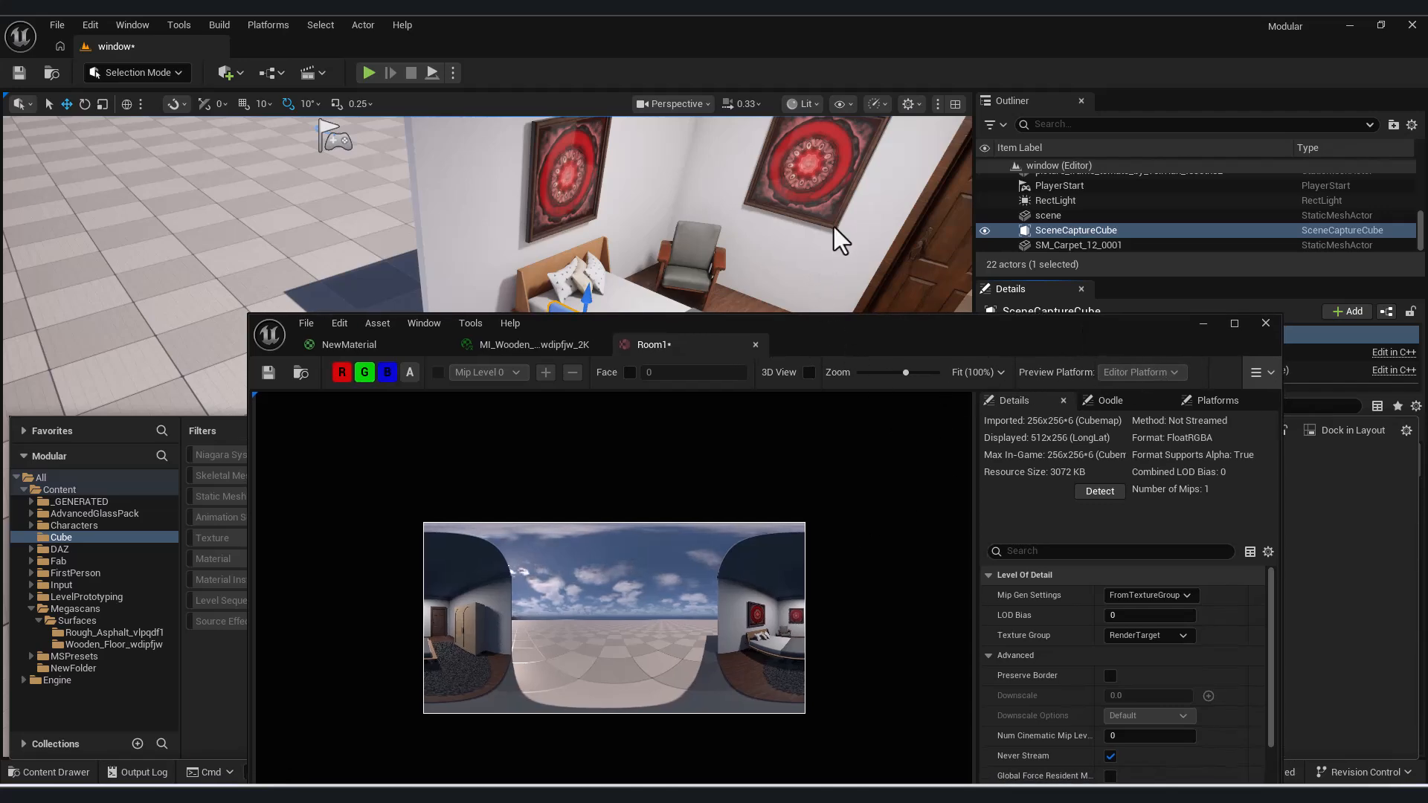
Step: Try stretching only the wall behind the bed to a Y scale of about 2.33, and undo the scaling
left_click(648, 214)
right_click_drag(623, 383, 658, 410)
mouse_move(593, 360)
right_mouse_down()
mouse_move(521, 364)
mouse_move(593, 360)
right_mouse_up()
key("e")
key("w")
key("r")
left_click_drag(617, 292, 680, 276)
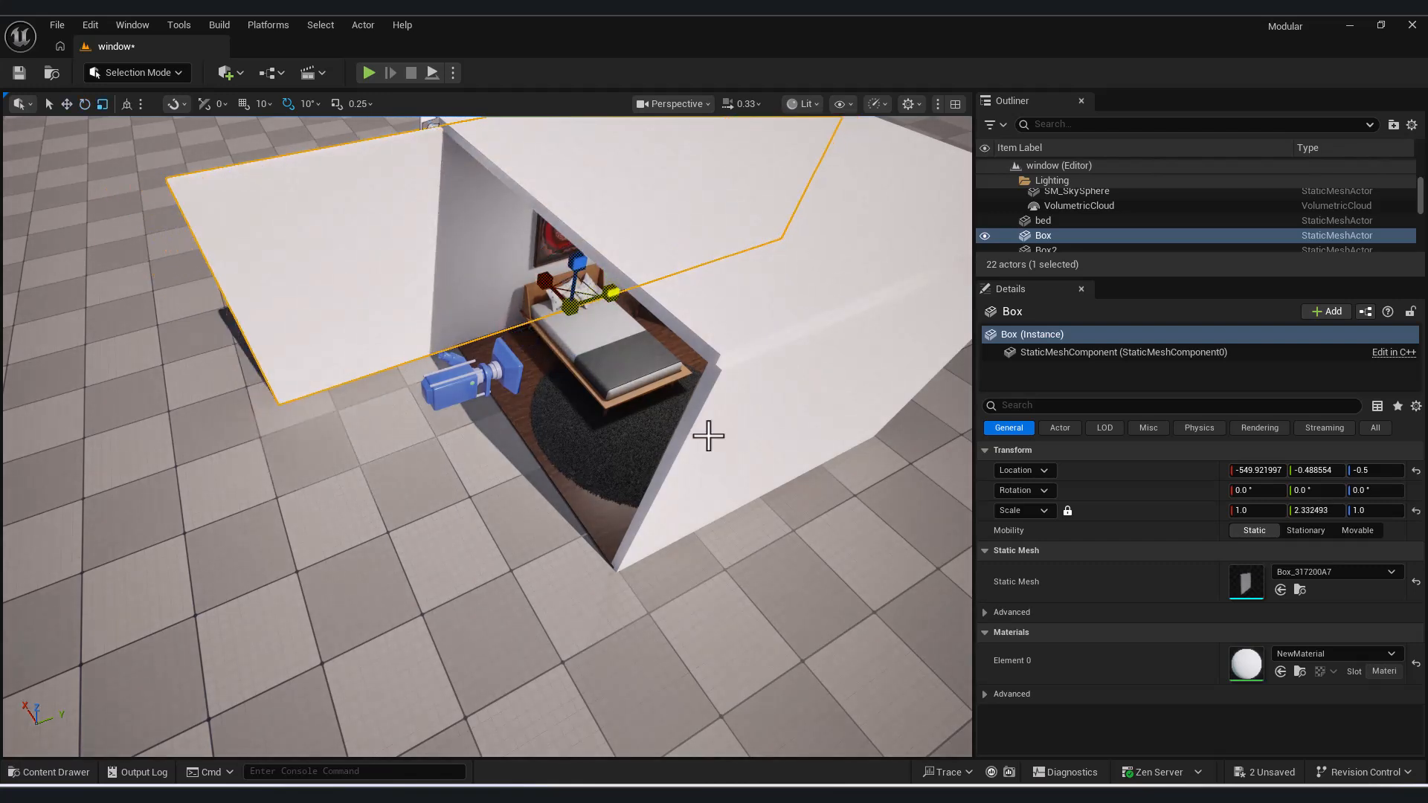
key("ctrl+z")
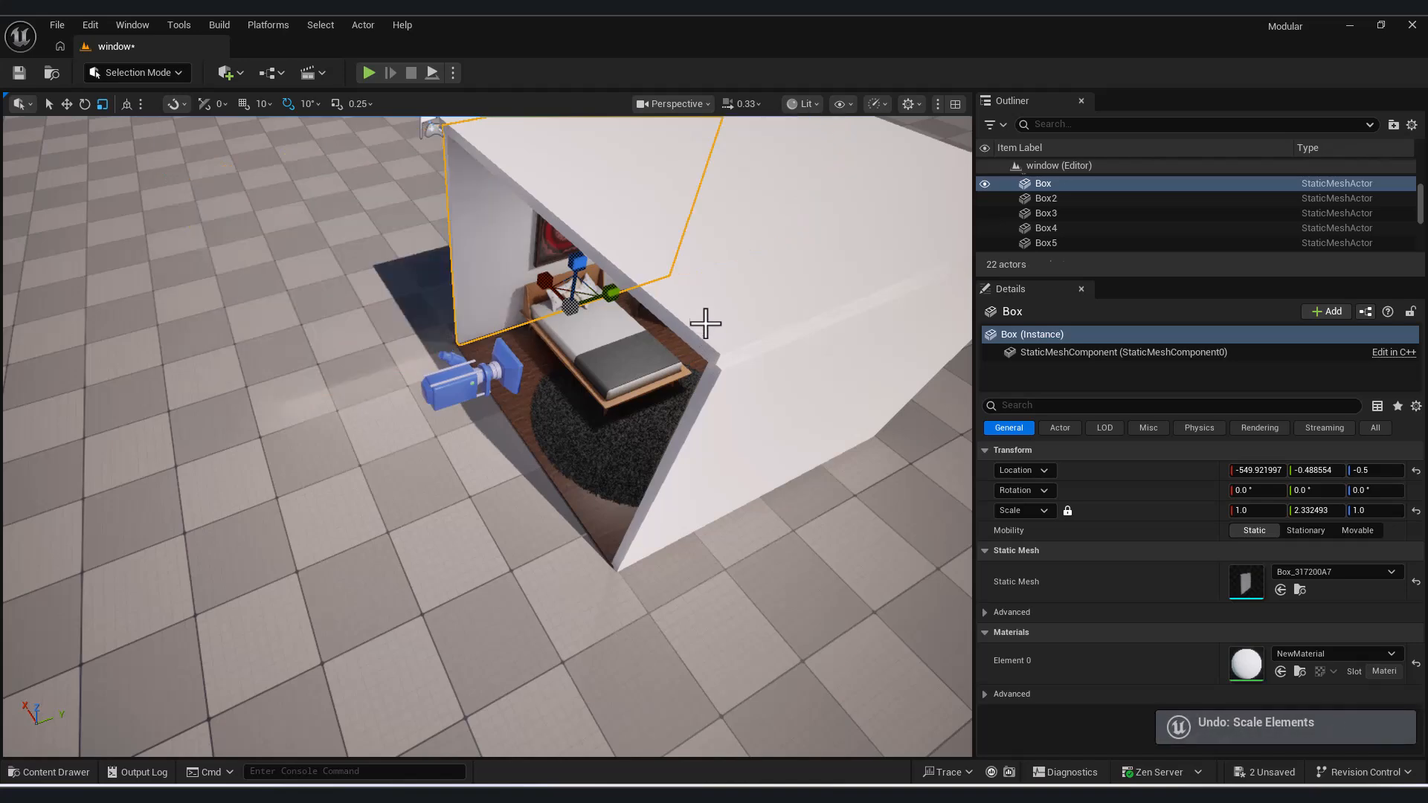
Step: Select both side walls, the ceiling and the room floor together and stretch them to a Y scale of about 1.91
left_click(732, 347, "shift")
left_click(748, 445, "shift")
scroll(751, 468, "down", 3)
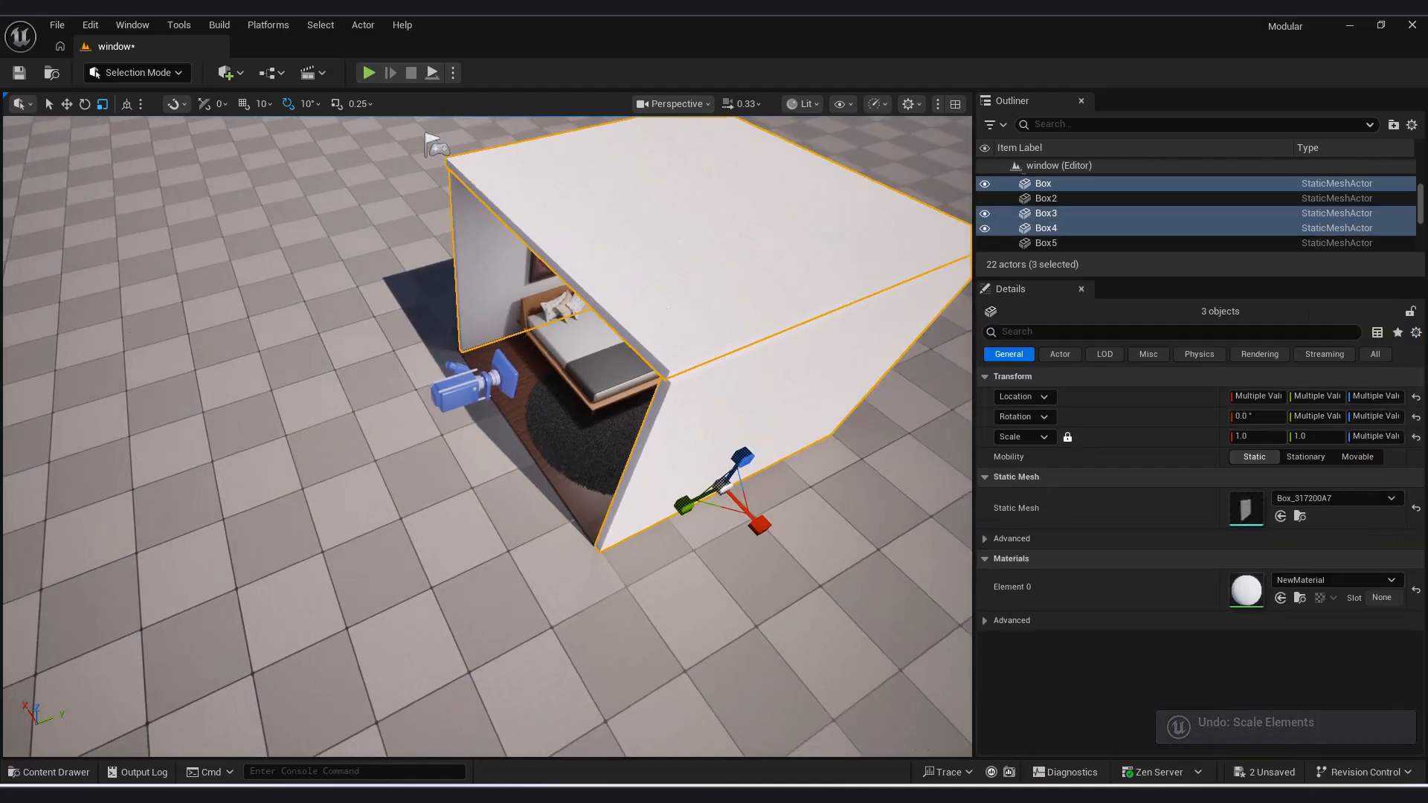
left_click(657, 523, "shift")
left_click_drag(676, 513, 631, 536)
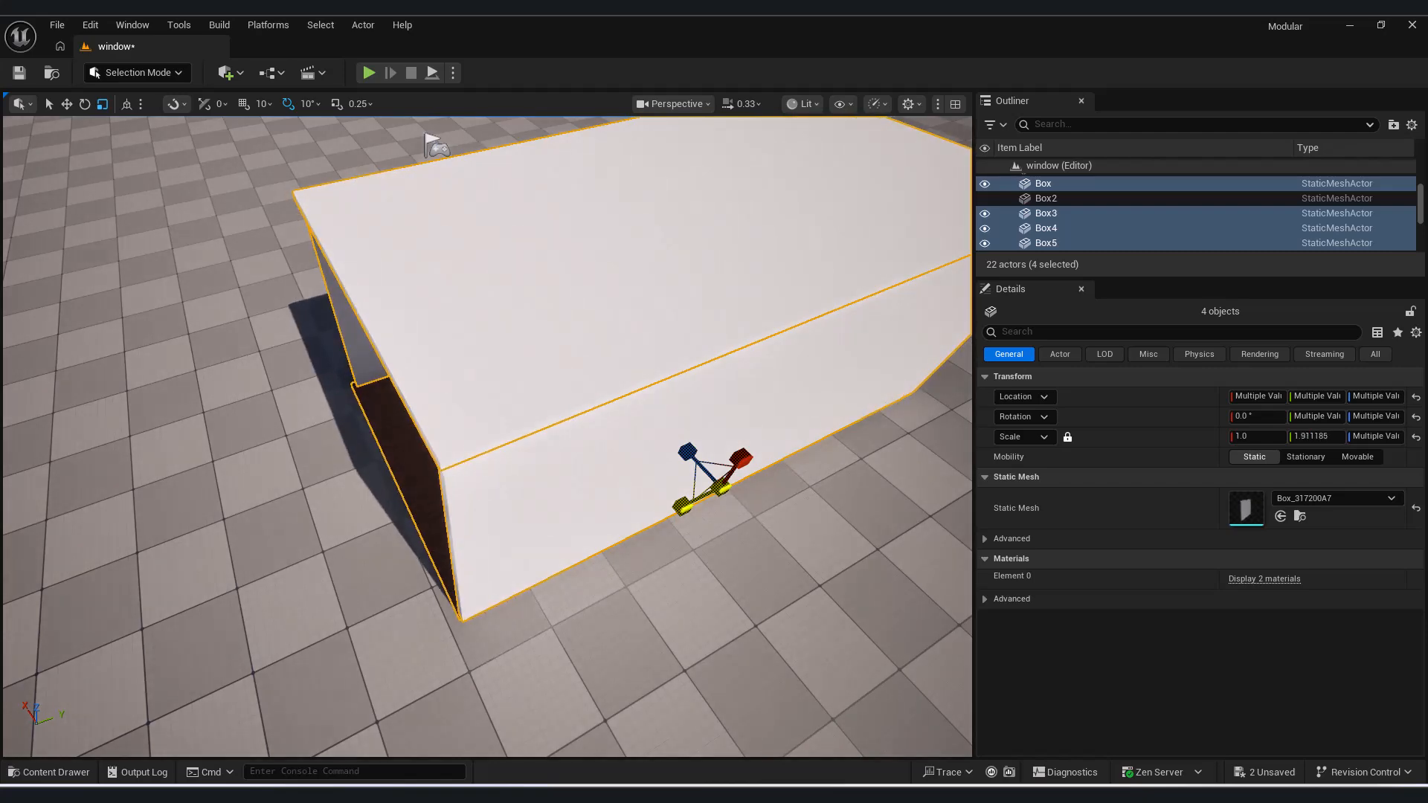
Step: Inspect the extended room around the scene capture cube and check its capture in the Room1 render target
key("a")
right_click_drag(671, 637, 795, 647)
key("w")
key("w")
mouse_move(554, 584)
right_mouse_down()
mouse_move(545, 597)
mouse_move(555, 584)
right_mouse_up()
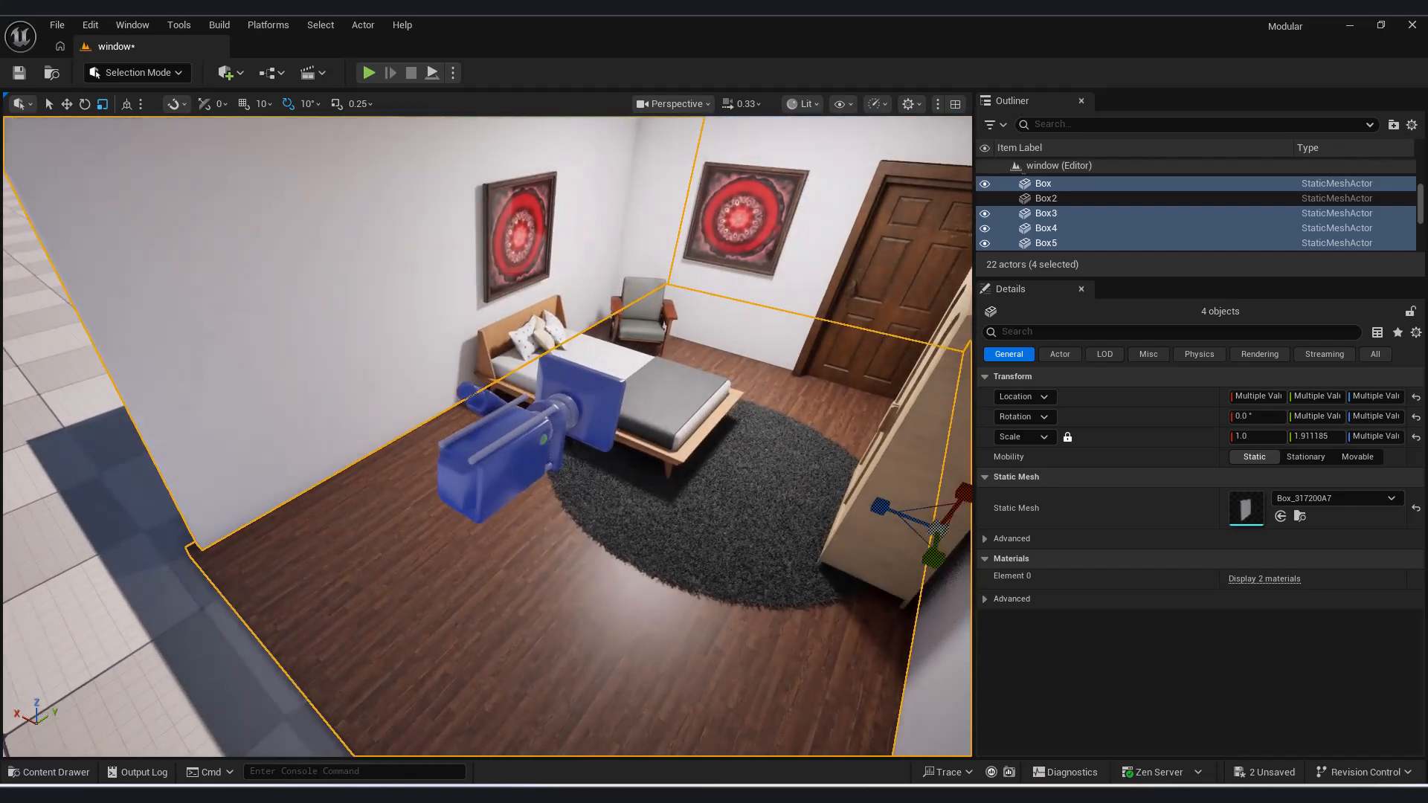
left_click(509, 455)
key("w")
key("f")
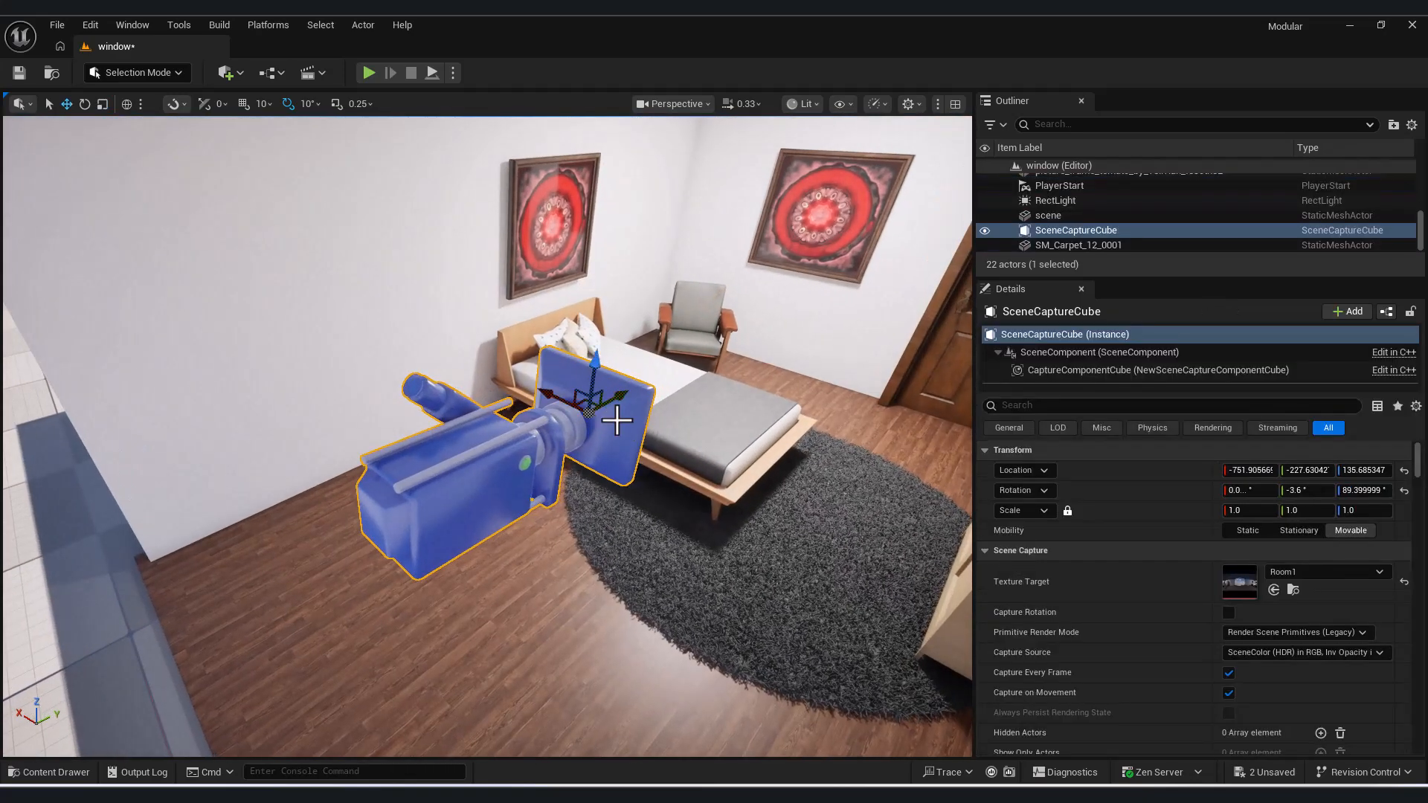
left_click(77, 769)
double_click(449, 499)
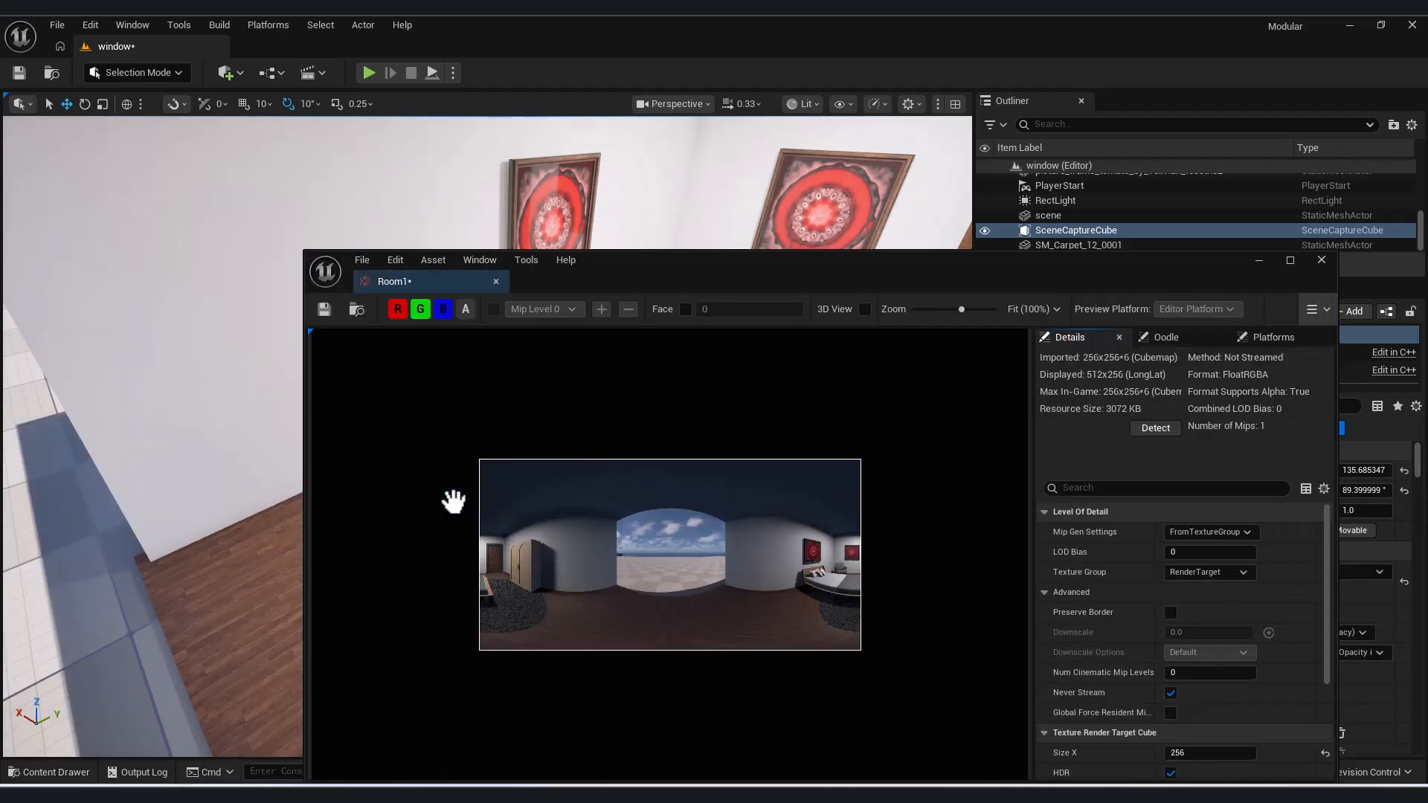
left_click(1320, 259)
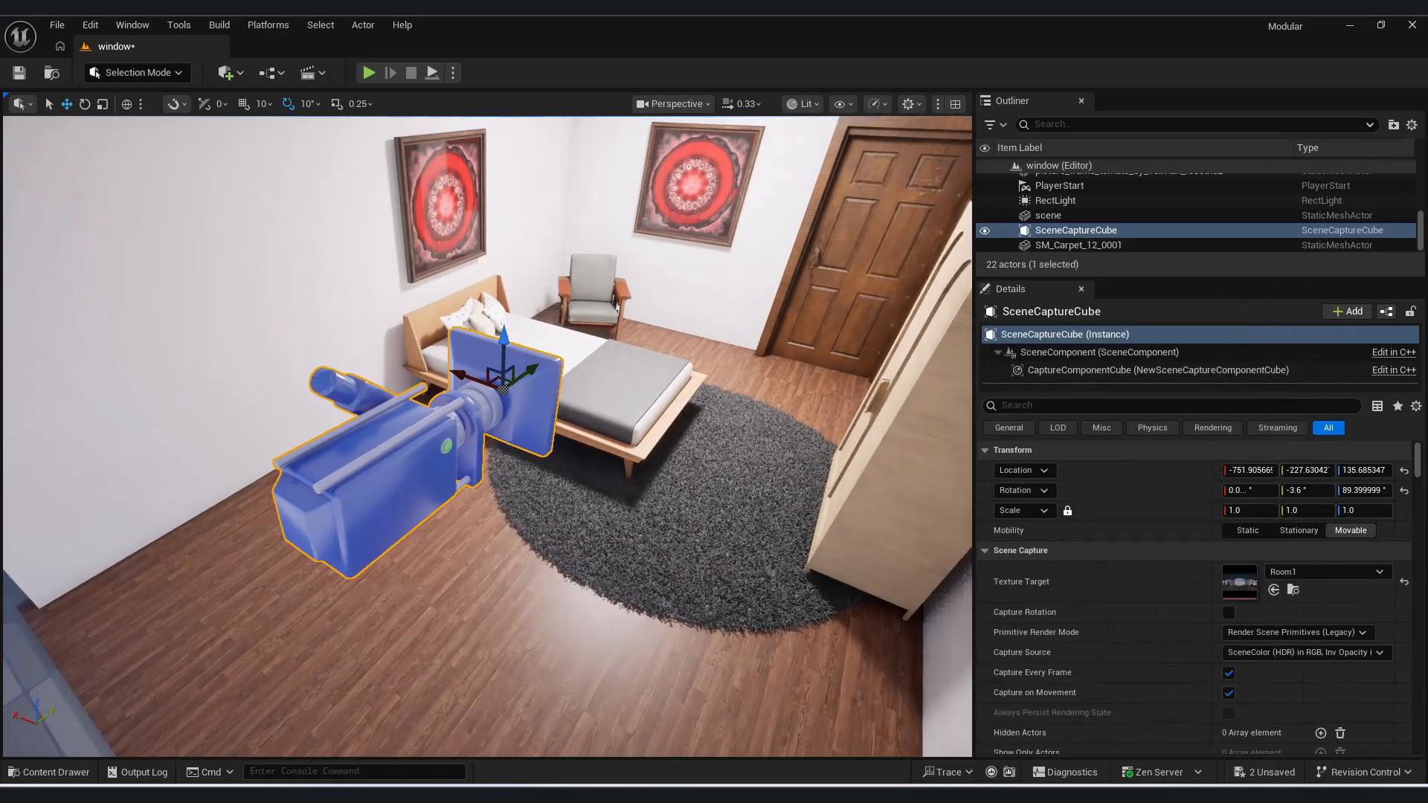
Step: Duplicate the room's back wall and move the copy to about Y -379 to close the open front
right_click_drag(488, 437, 370, 573)
key("s")
key("a")
key("a")
left_click(385, 559)
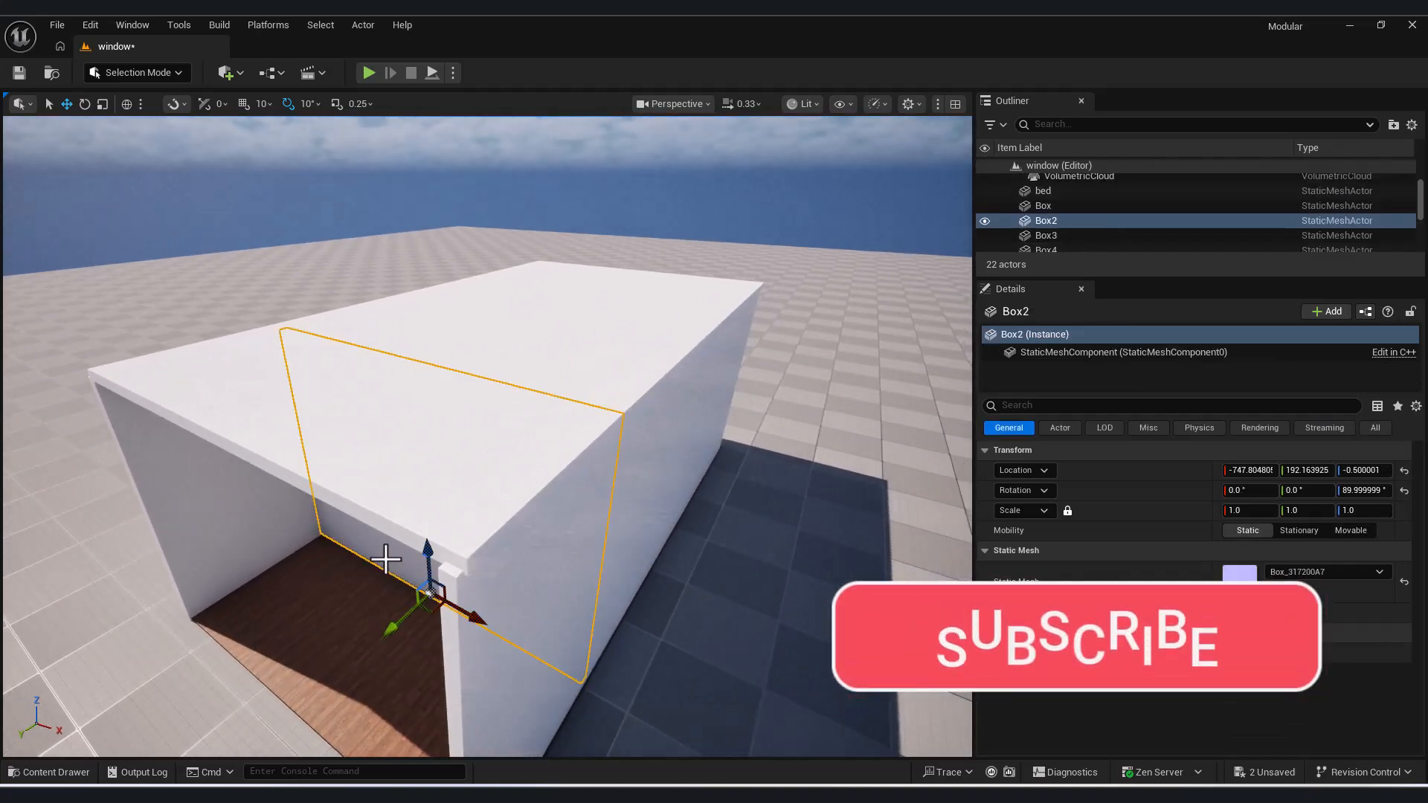
key("ctrl+d")
left_click_drag(399, 605, 599, 541)
key("w")
right_click_drag(599, 542, 591, 522)
left_click_drag(487, 453, 448, 464)
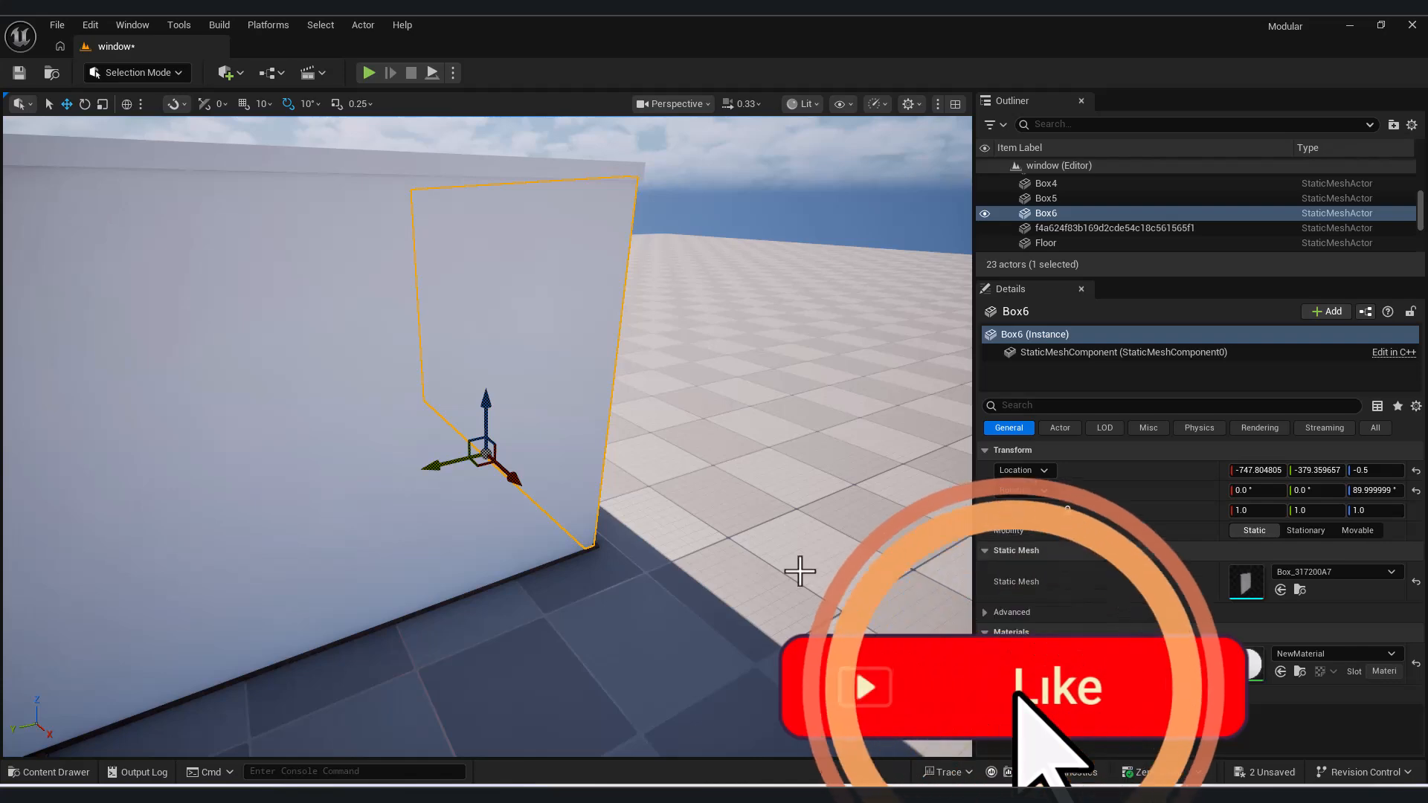
Step: Reopen Room1 to examine the capture of the enclosed room, and minimize the texture editor
left_click(46, 772)
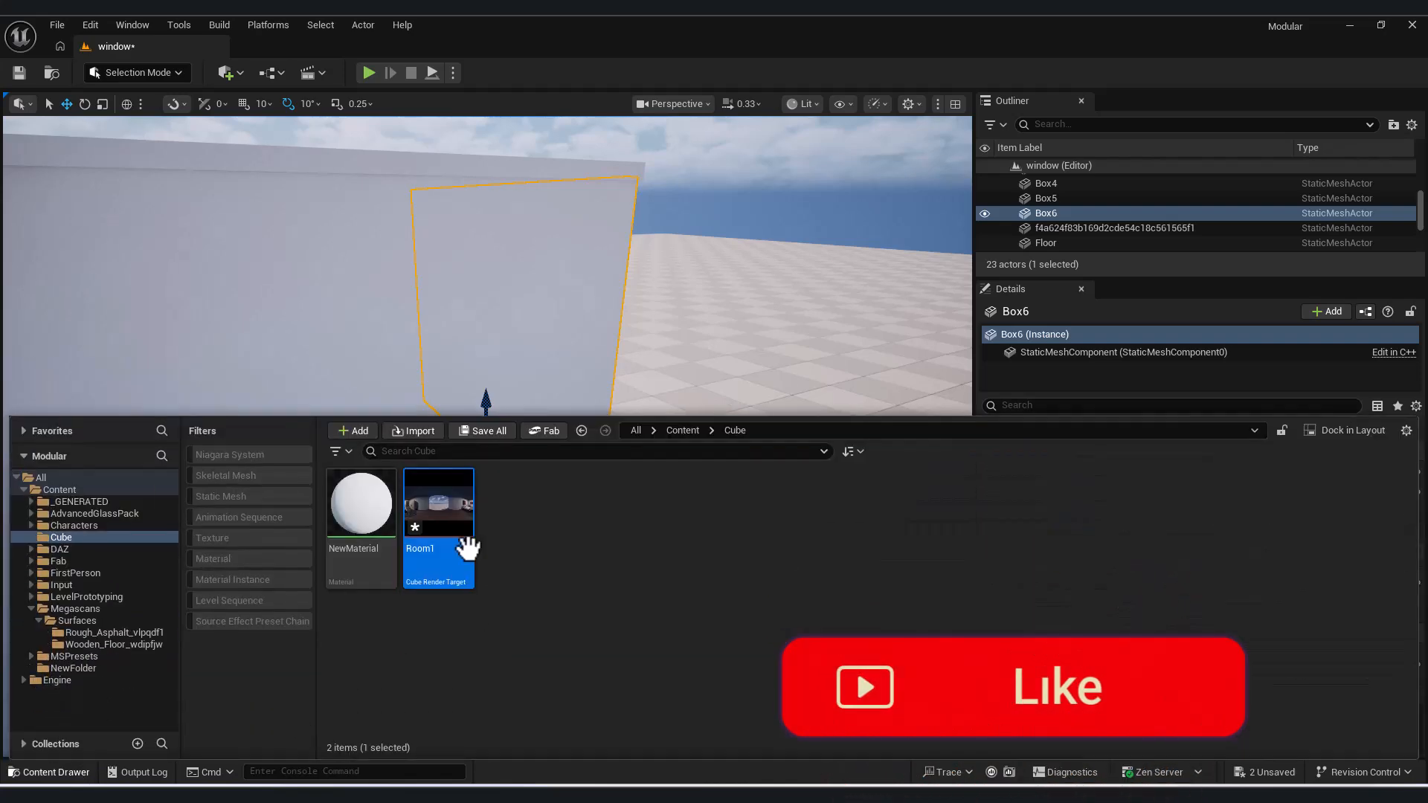
double_click(450, 502)
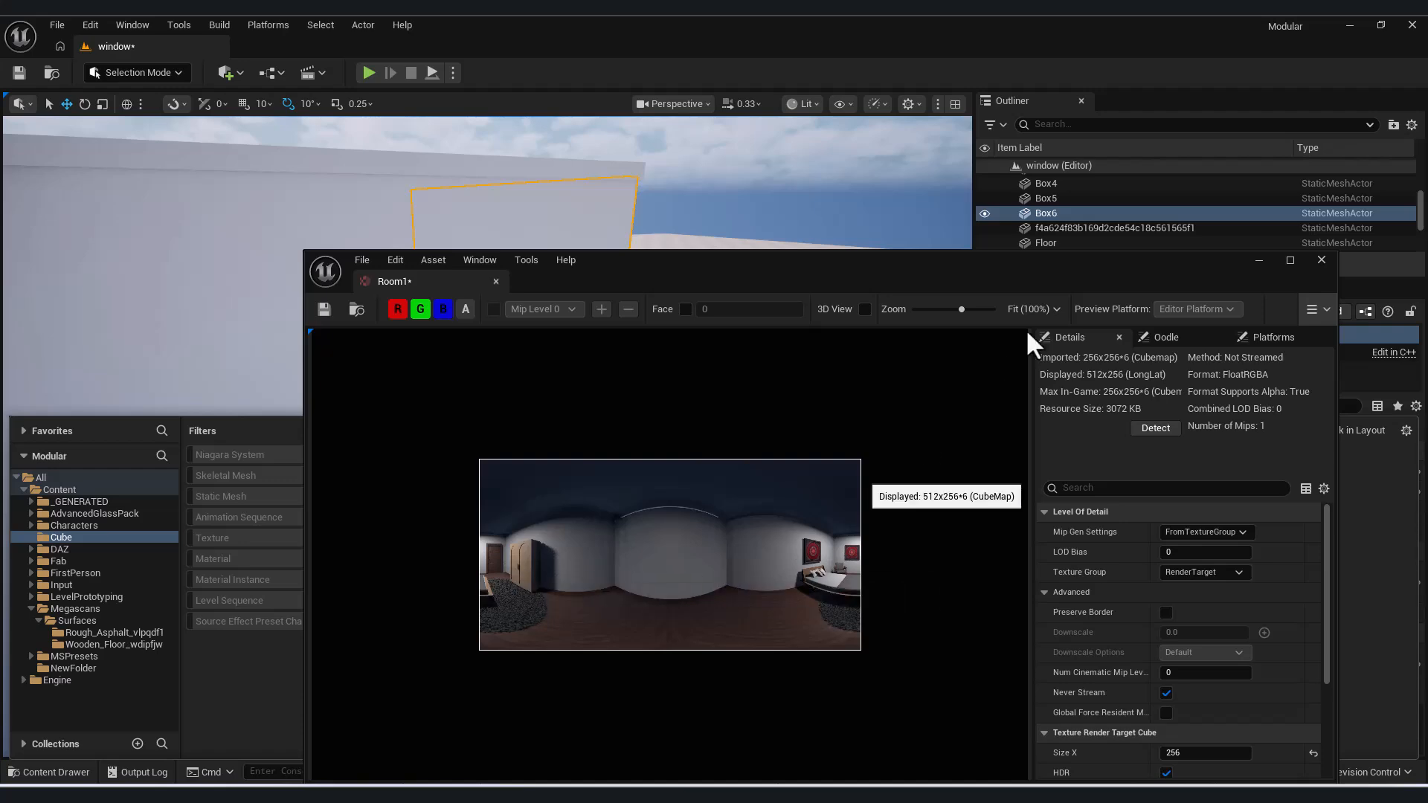
left_click(1258, 261)
Step: Return inside the bedroom and view it through the SceneCaptureCube
right_click_drag(645, 391, 638, 526)
key("d")
left_click(637, 521)
key("w")
key("s")
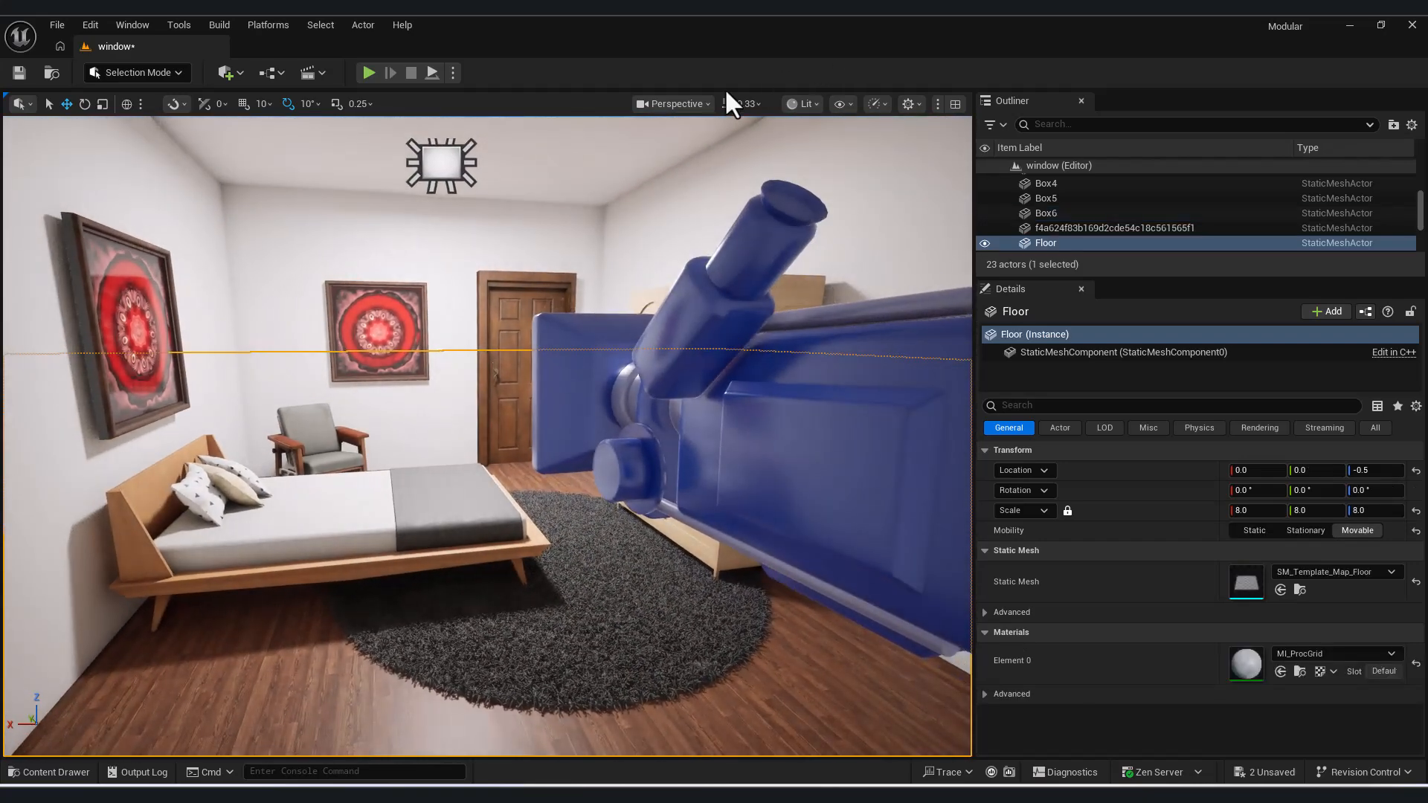
left_click(673, 104)
left_click(718, 192)
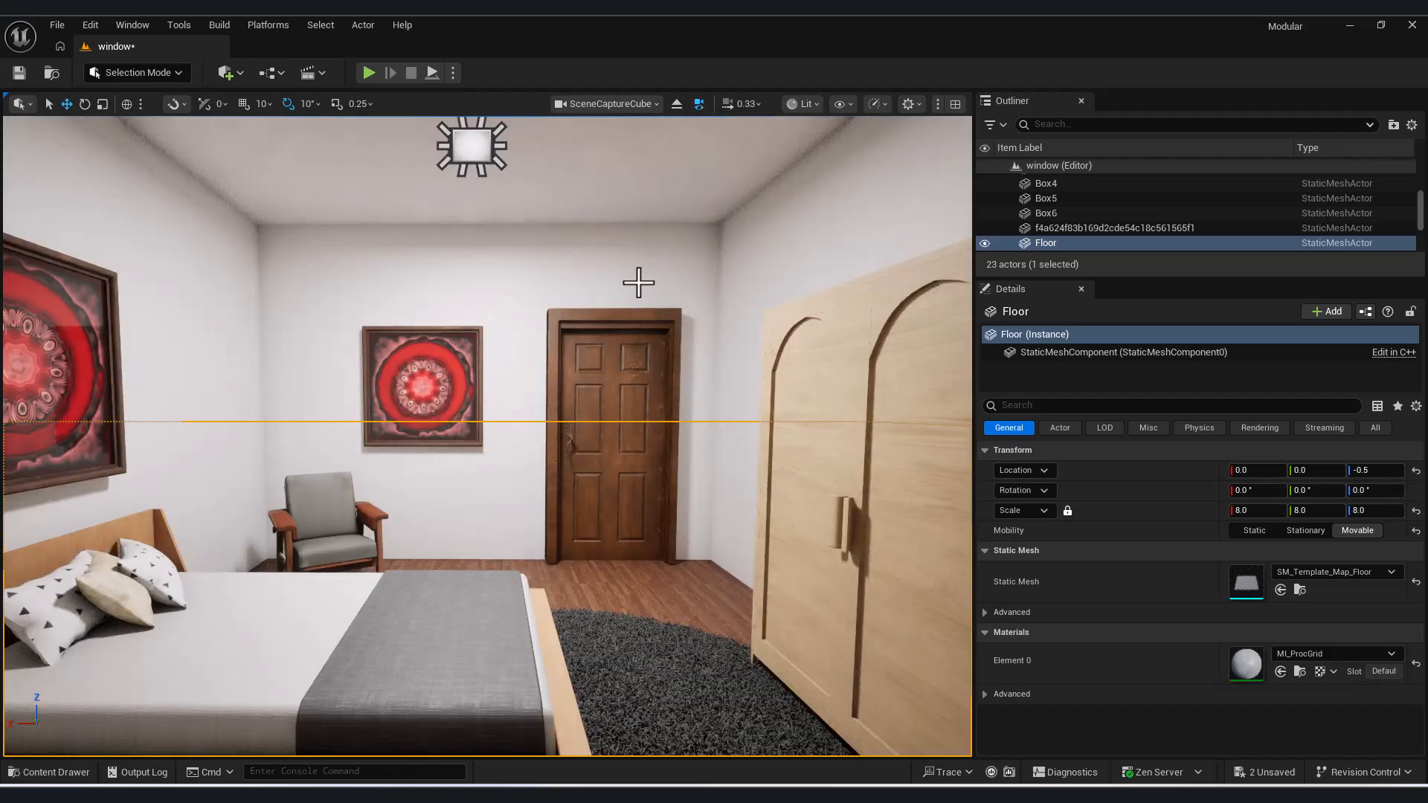
Step: Create a static texture cube from the Room1 render target in the Cube folder
key("ctrl+space")
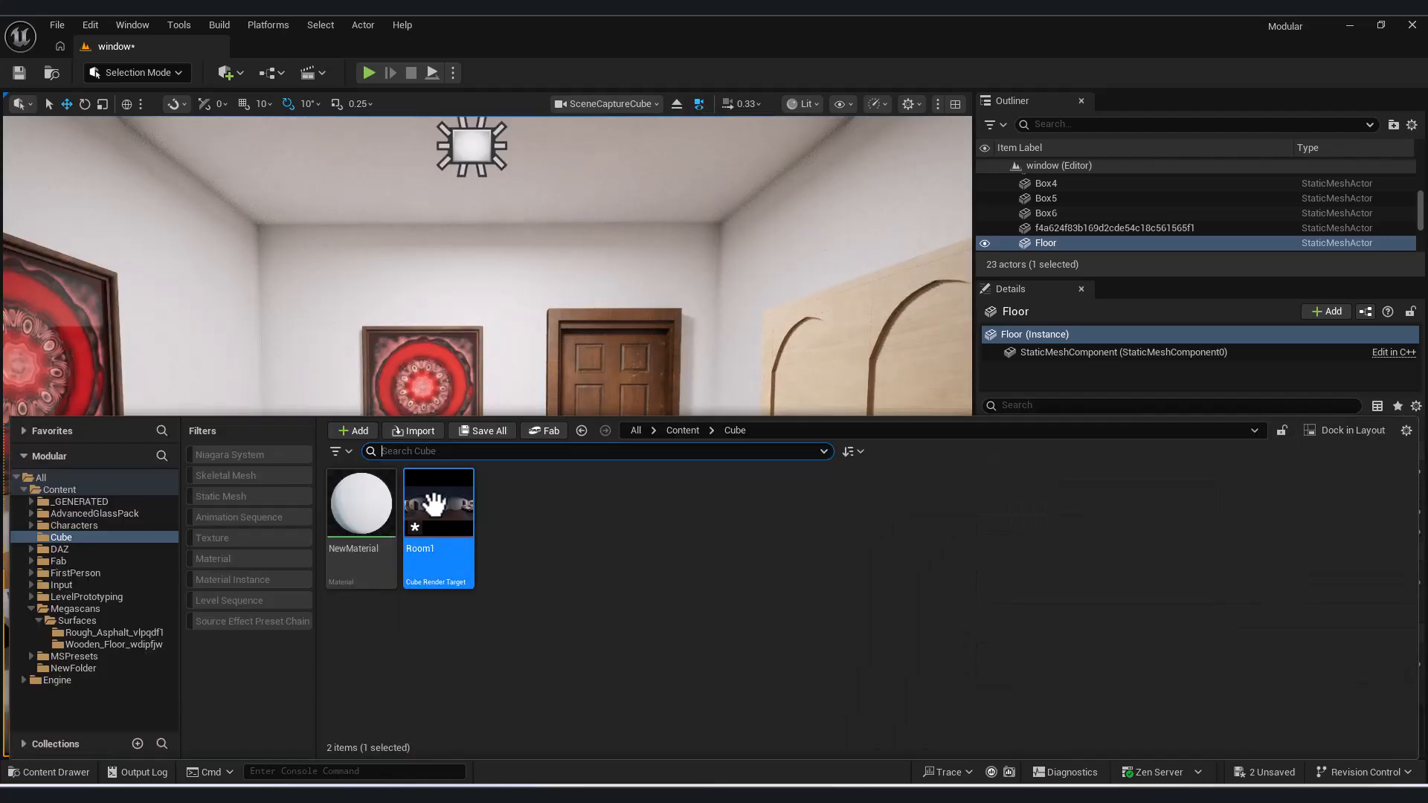
right_click(439, 494)
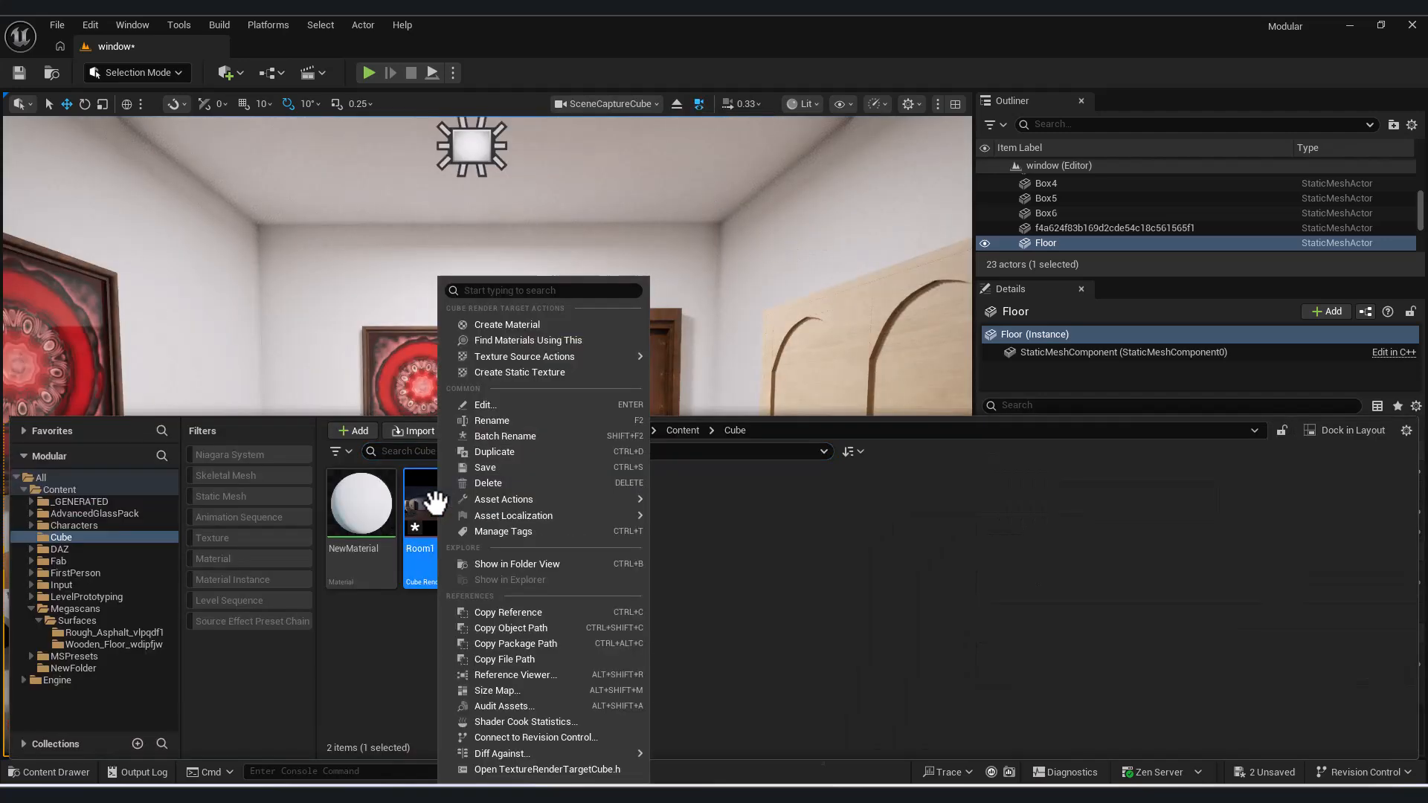
left_click(507, 373)
left_click(619, 617)
left_click(528, 516)
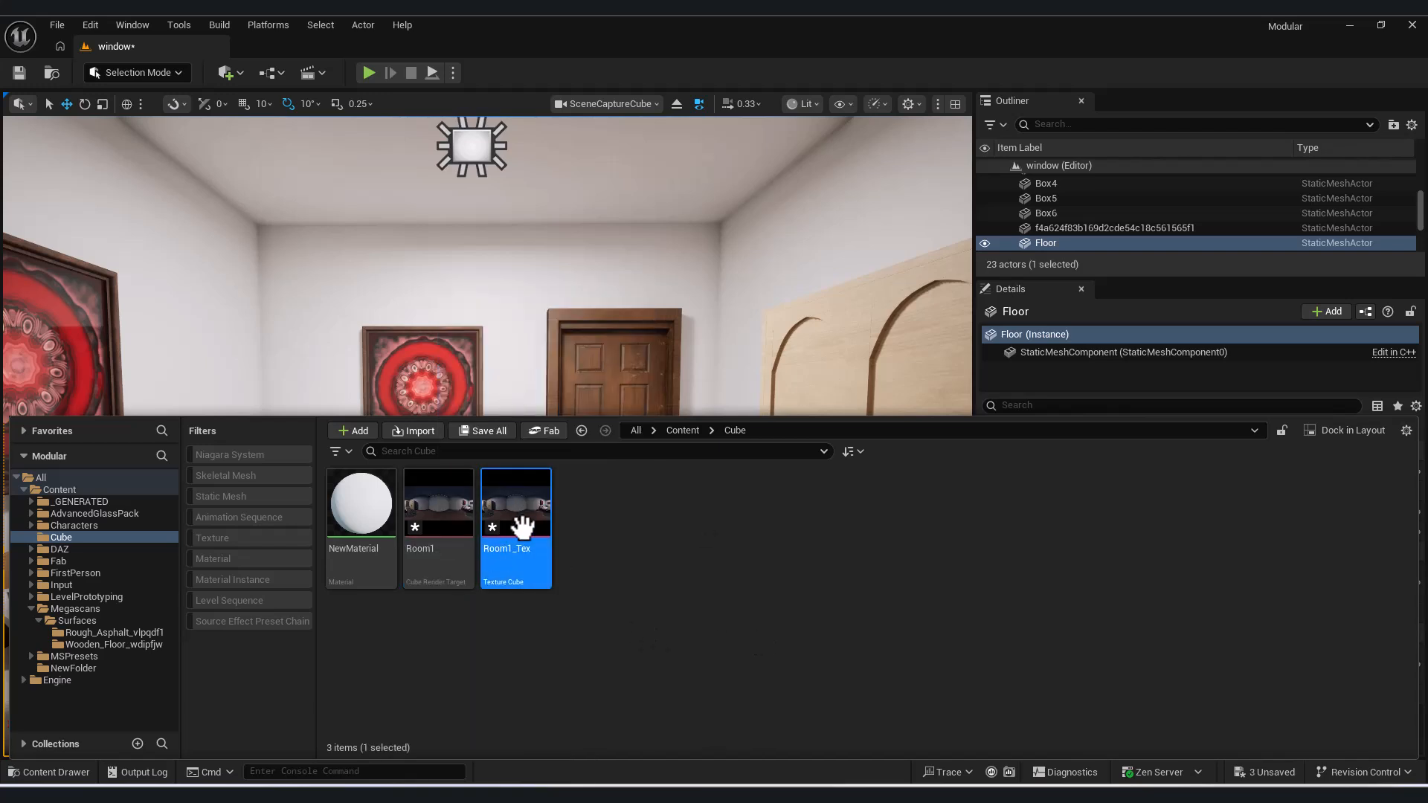
Step: Create a material named M_Room1 in the Cube folder and open it in the material editor
right_click(741, 534)
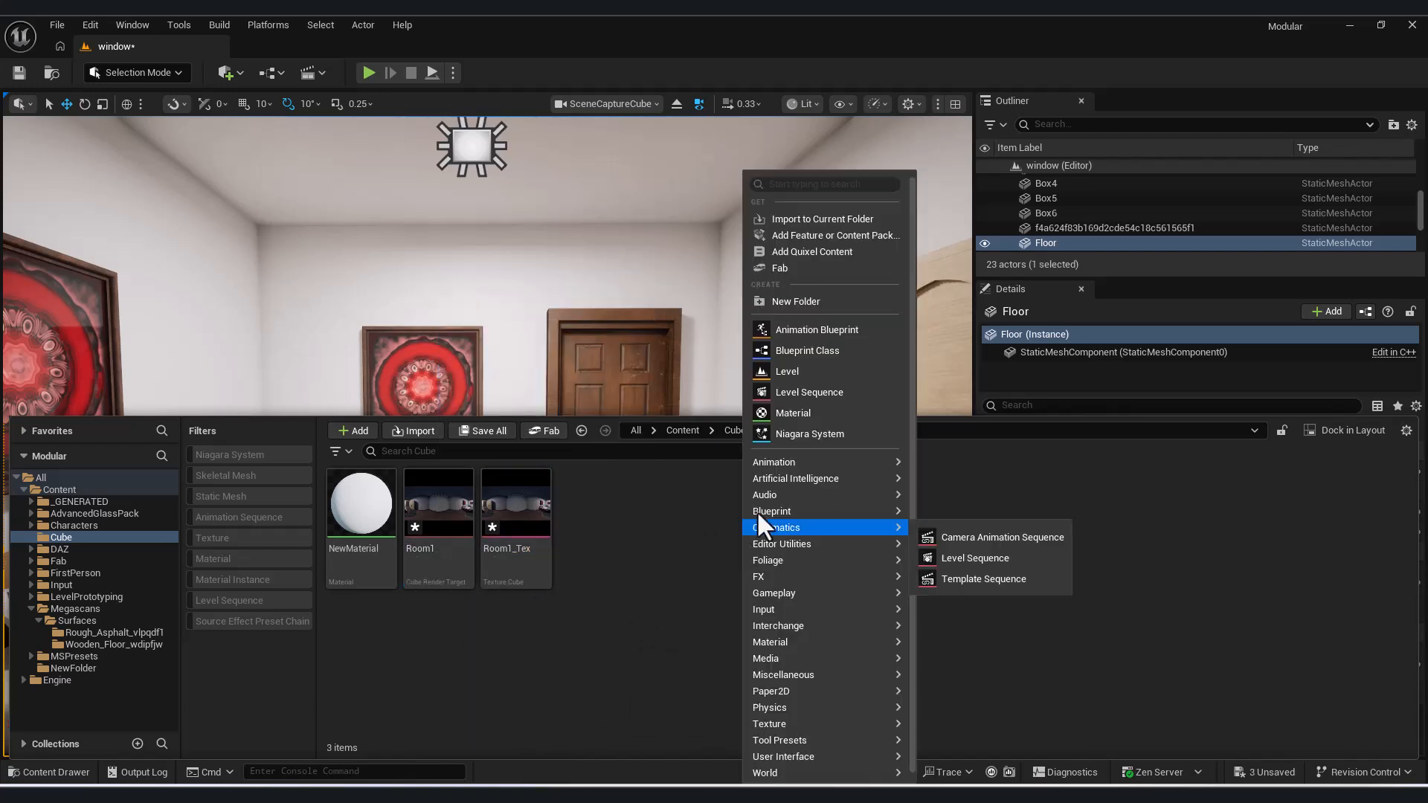
left_click(811, 412)
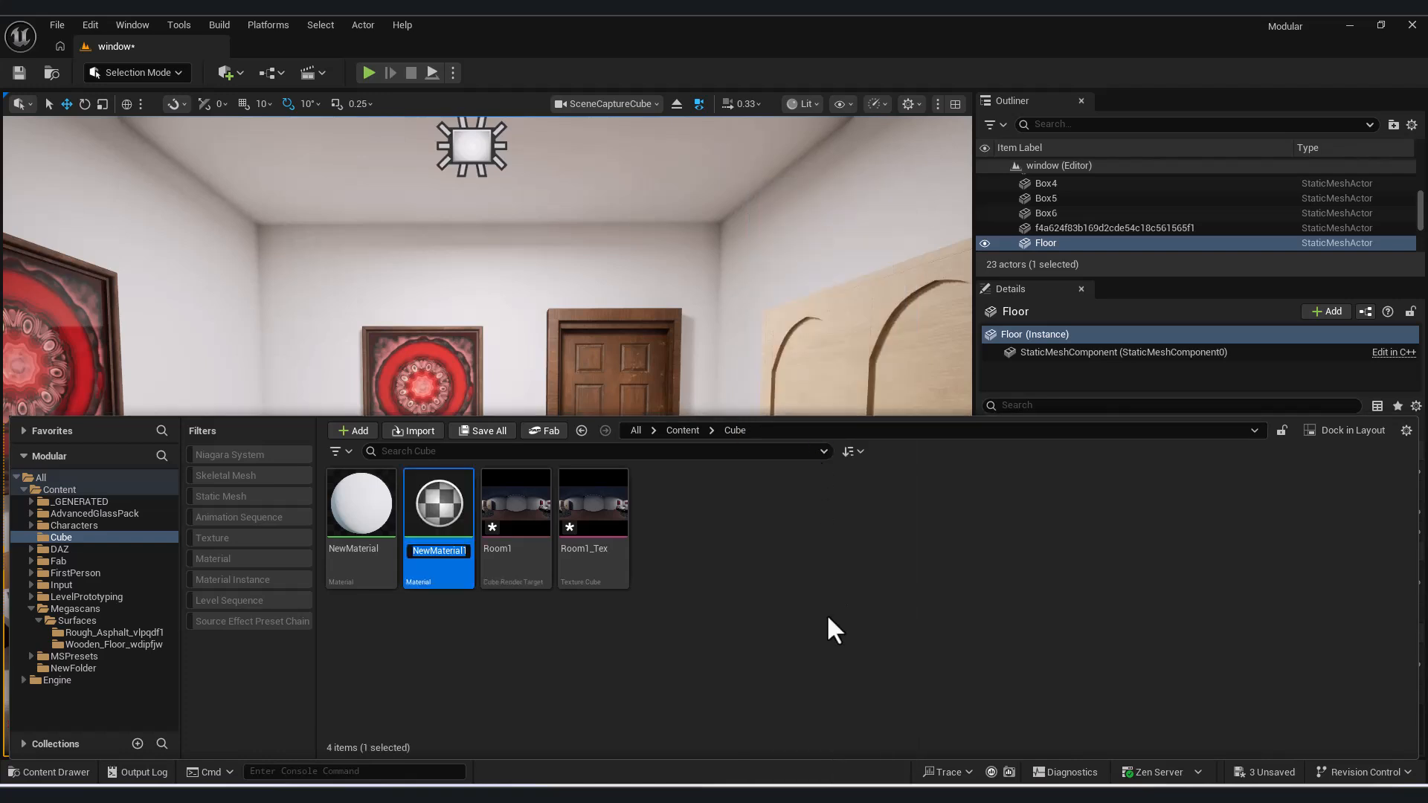
type("Room1")
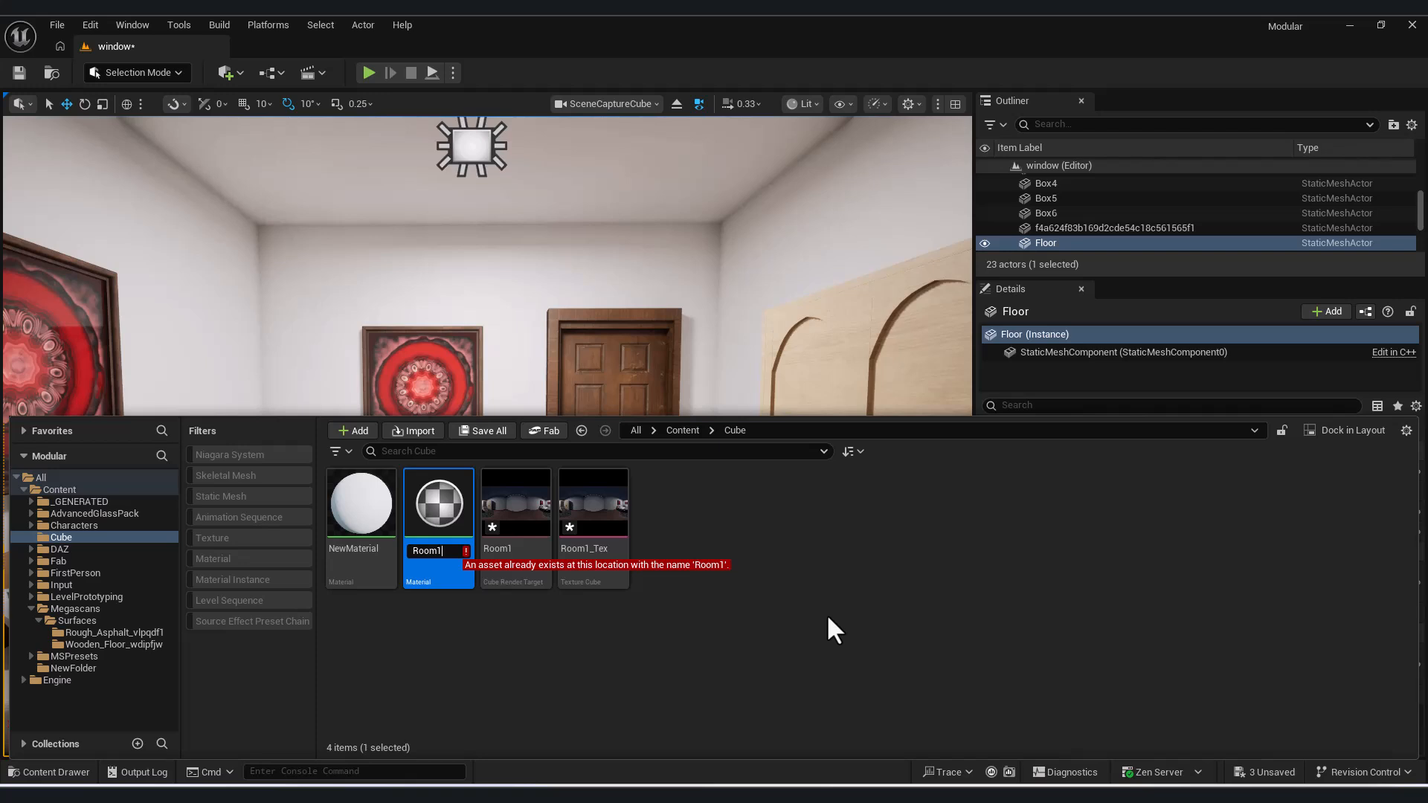
key("BackSpace")
key("BackSpace")
key("BackSpace")
key("BackSpace")
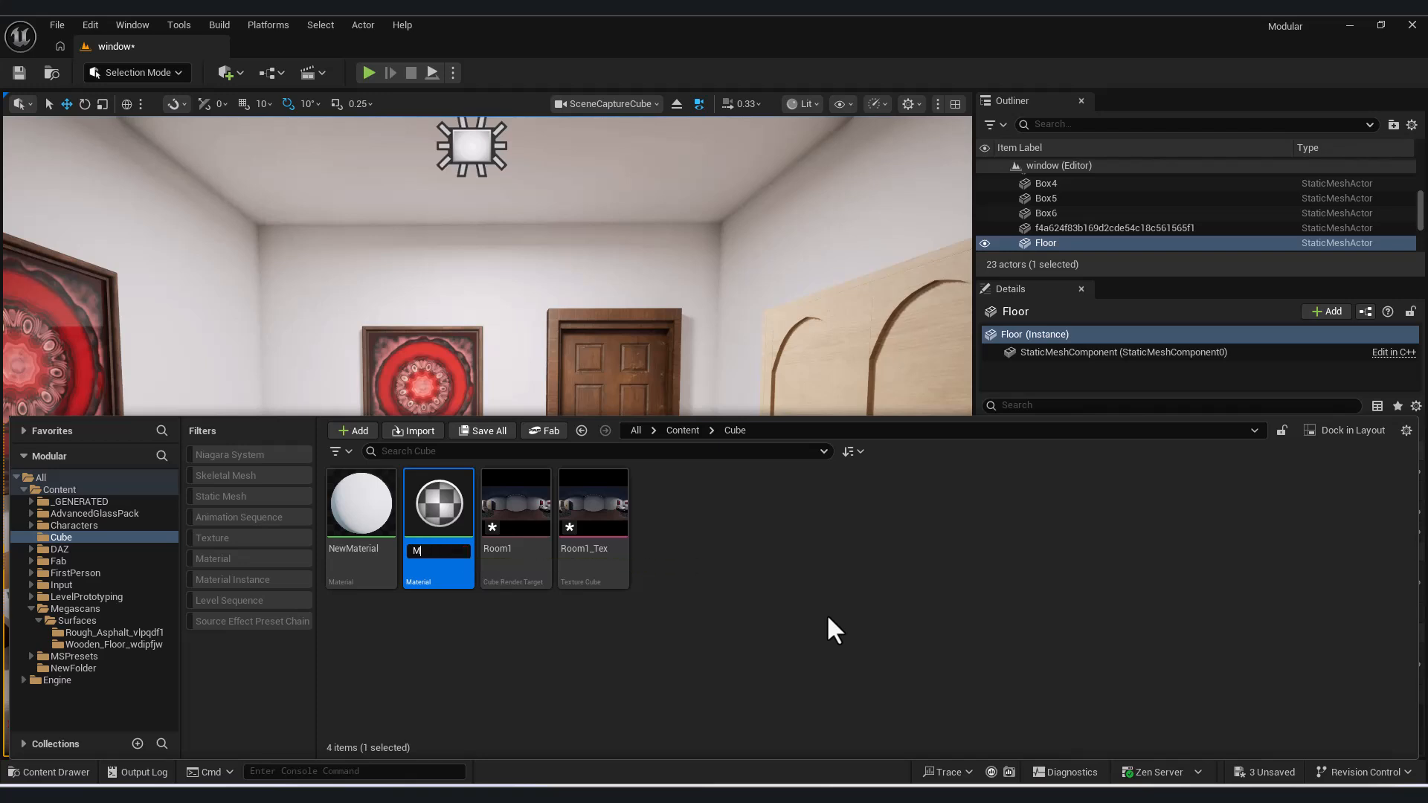
type("M_Room1")
key("Return")
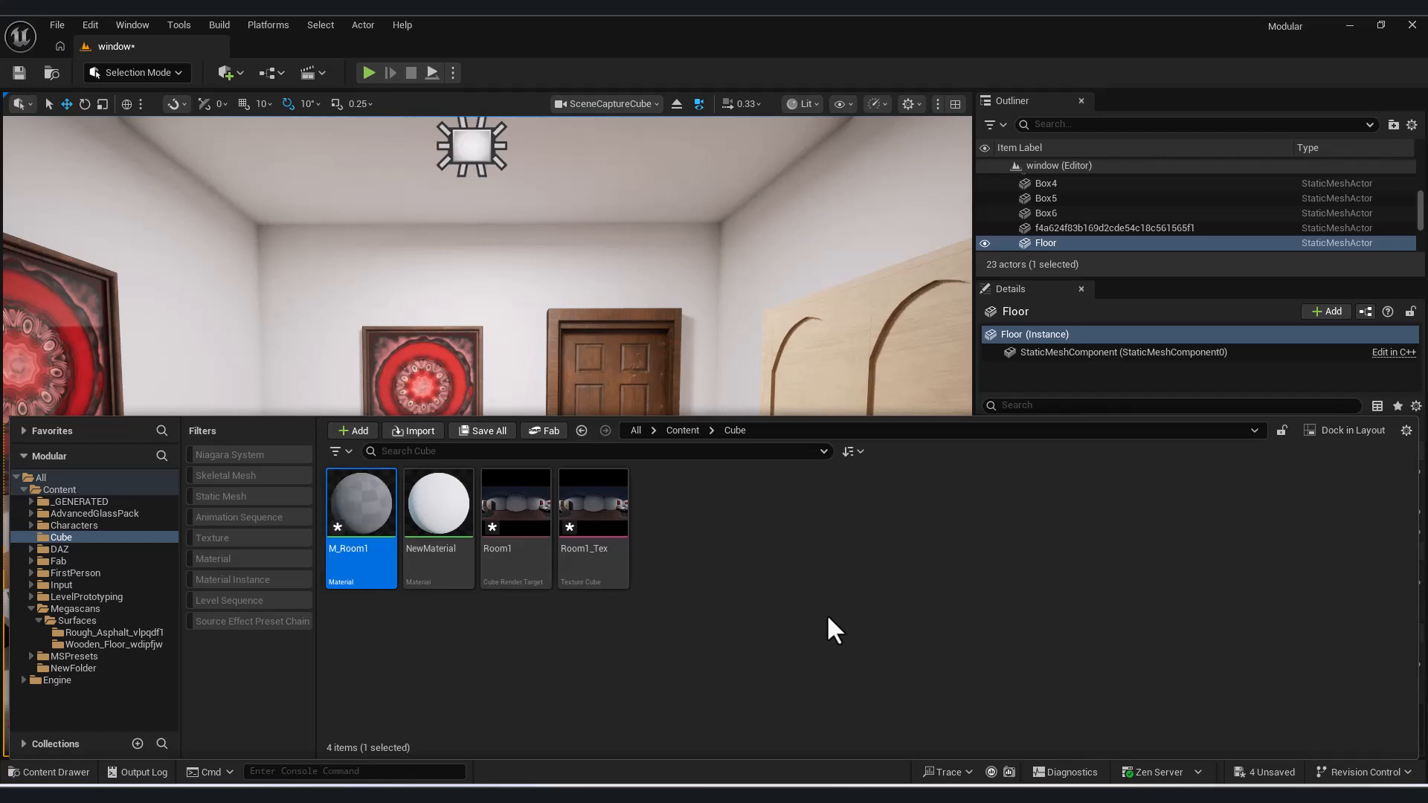
double_click(350, 512)
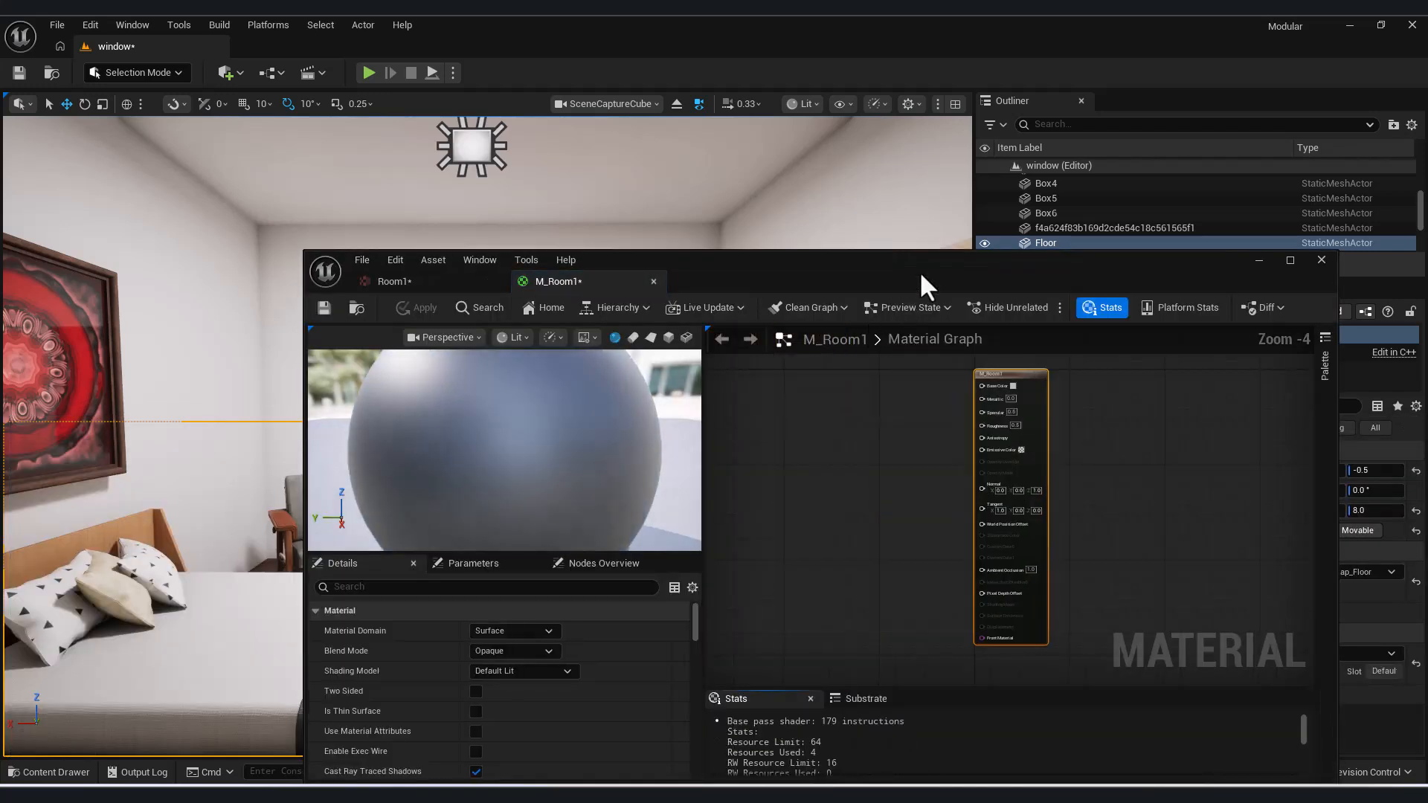
left_click_drag(919, 273, 891, 199)
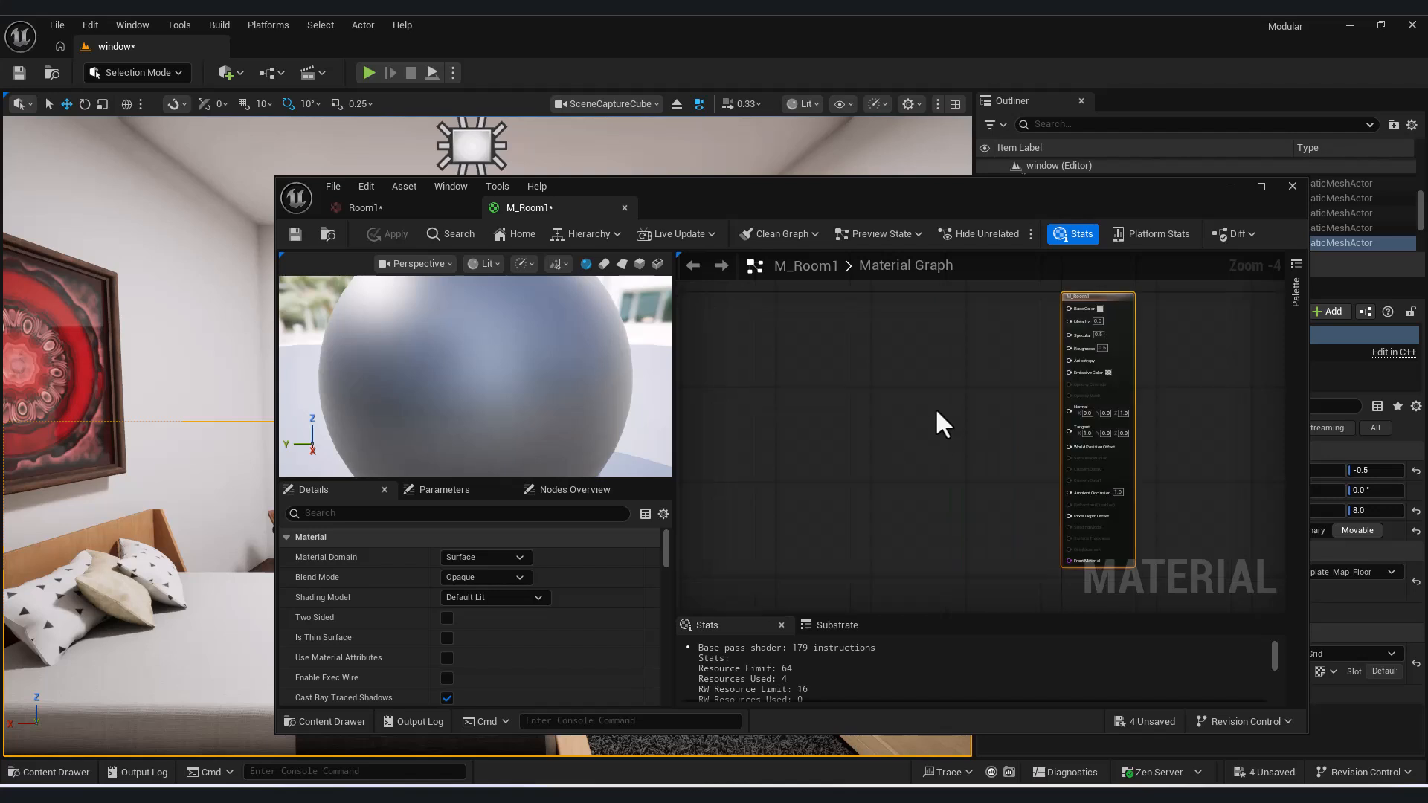
Step: Add an InteriorCubemap node to the M_Room1 material graph
right_click(935, 409)
type("interior")
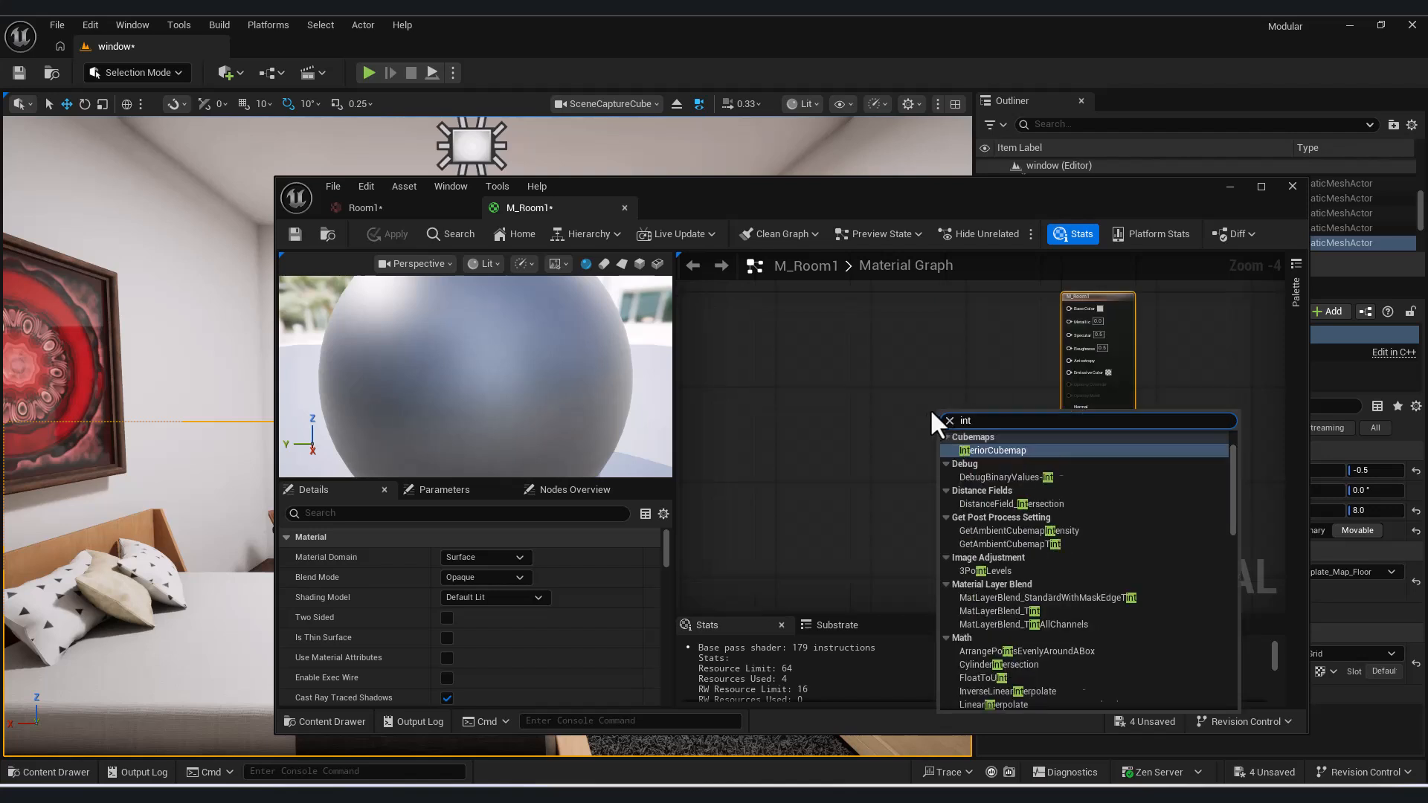
left_click(1002, 453)
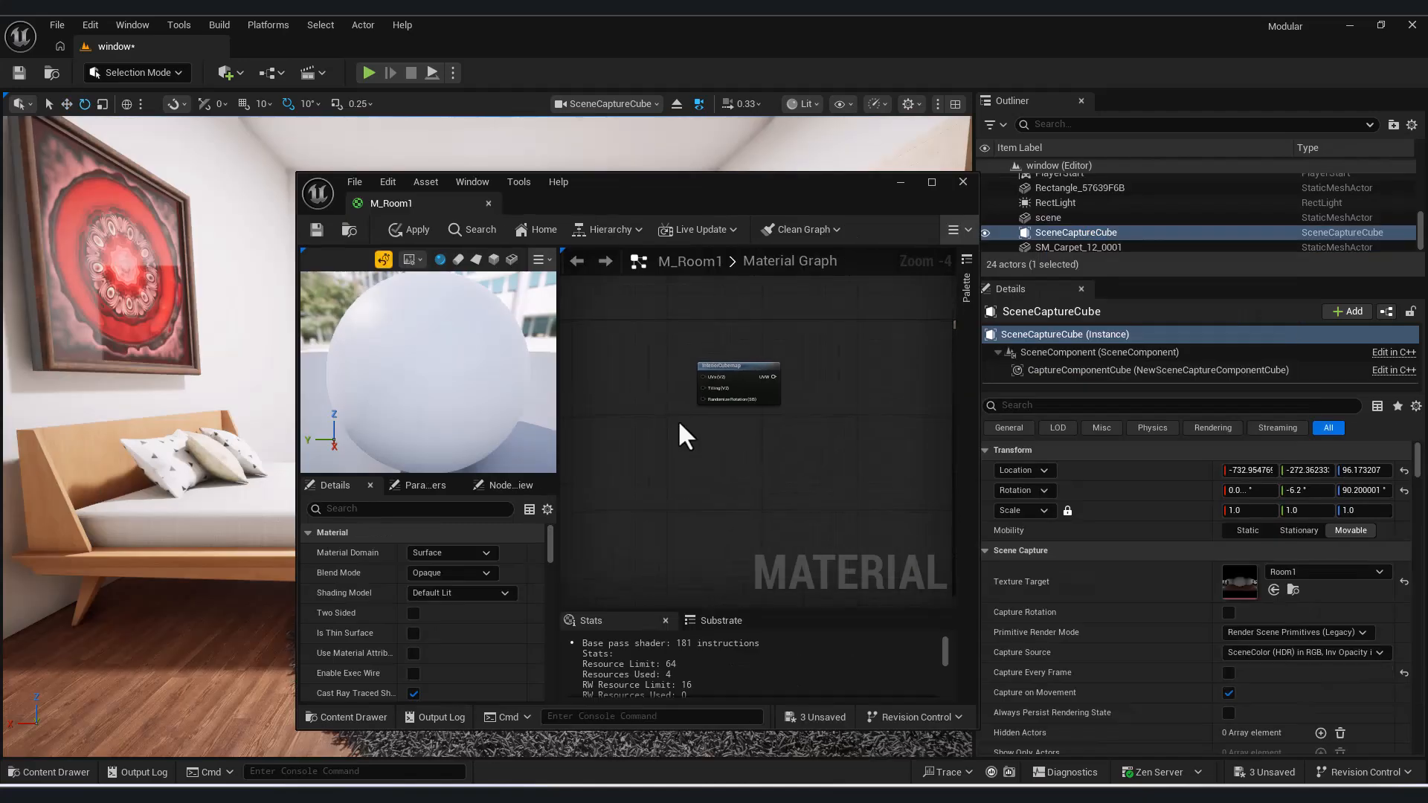
Step: Add a constant of 1.0 and connect it to the Tiling input of the InteriorCubemap node
scroll(679, 422, "up", 3)
key("1")
left_click(641, 397)
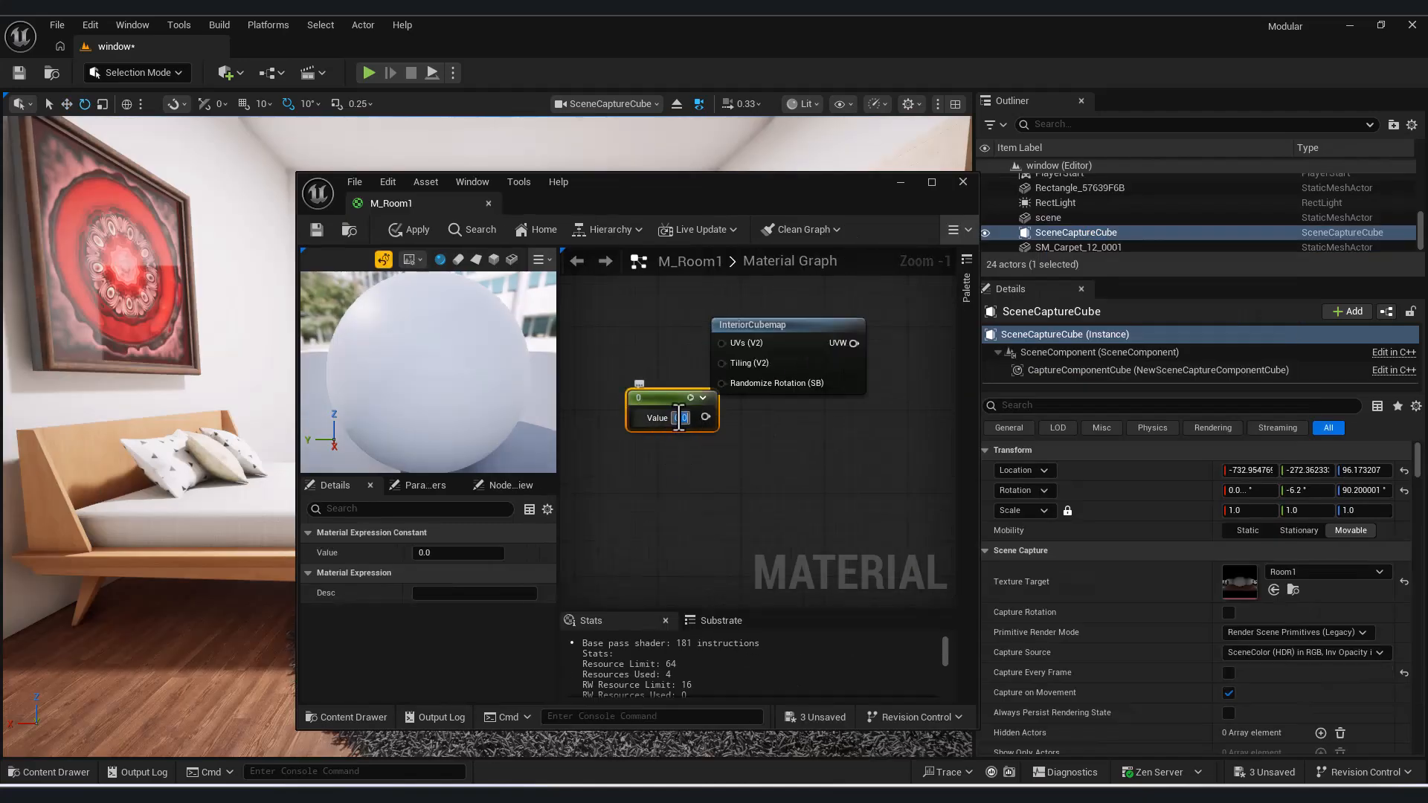
left_click(764, 515)
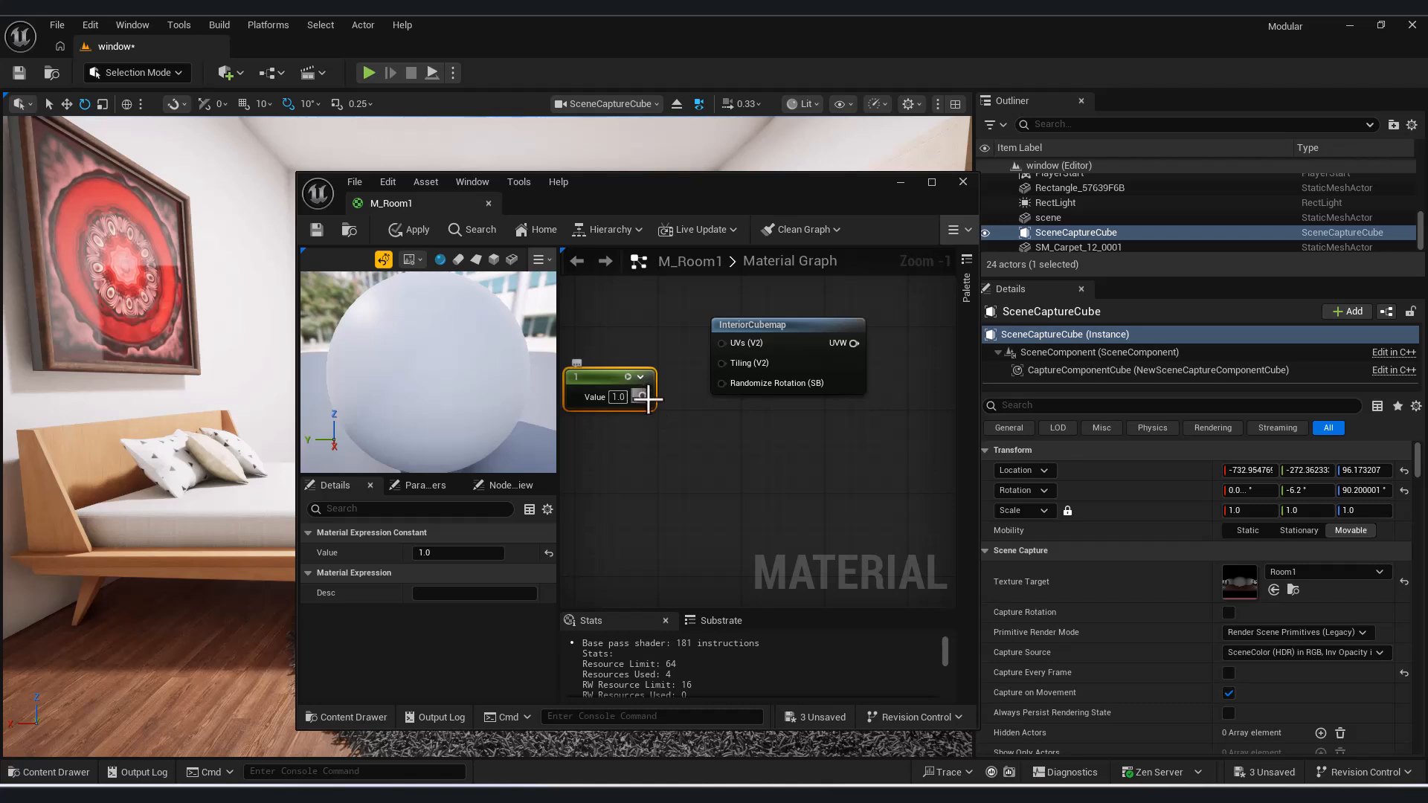
left_click_drag(739, 380, 732, 366)
right_click_drag(792, 445, 691, 511)
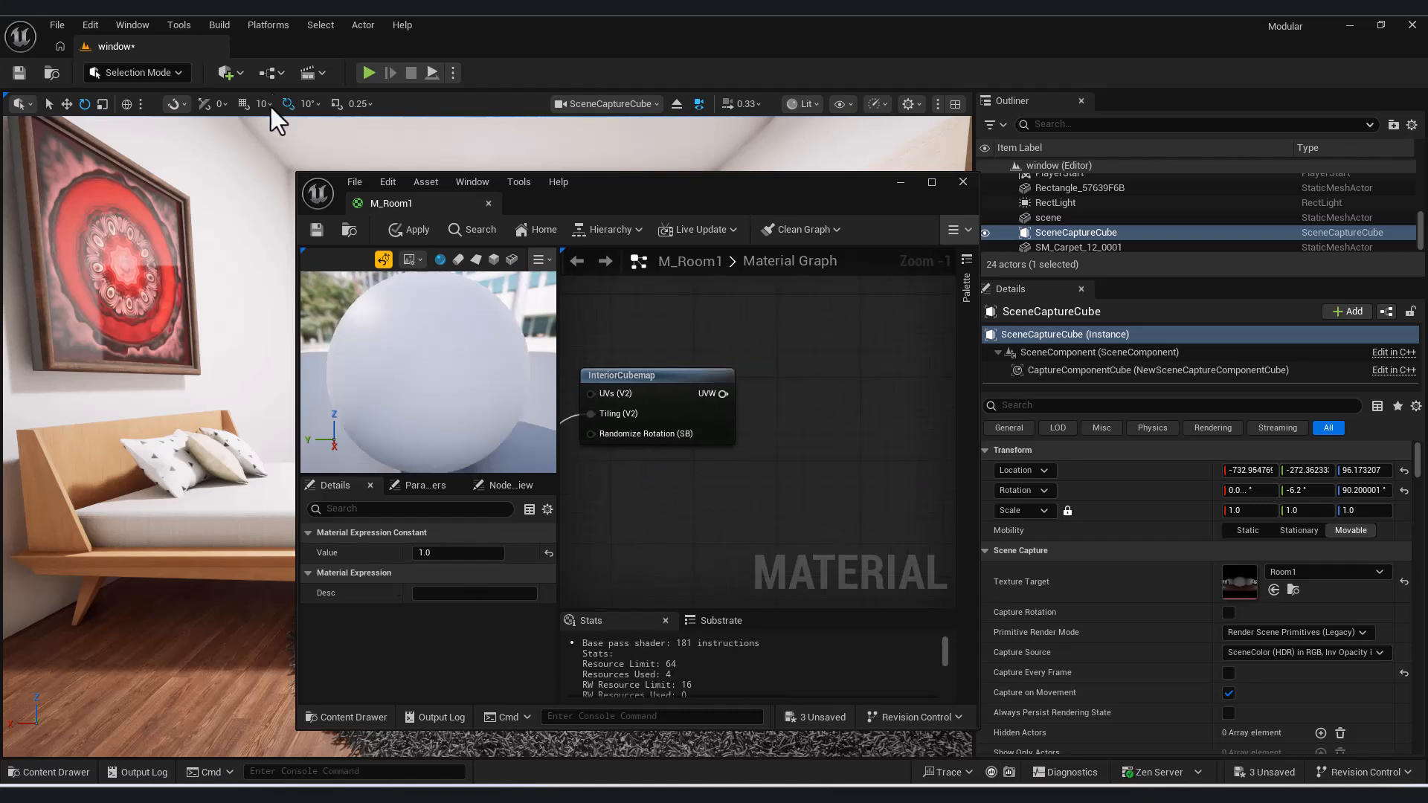
Step: Add a TextureSampleParameterCube named Room1 and align it beside the InteriorCubemap node
left_click_drag(753, 458, 1090, 451)
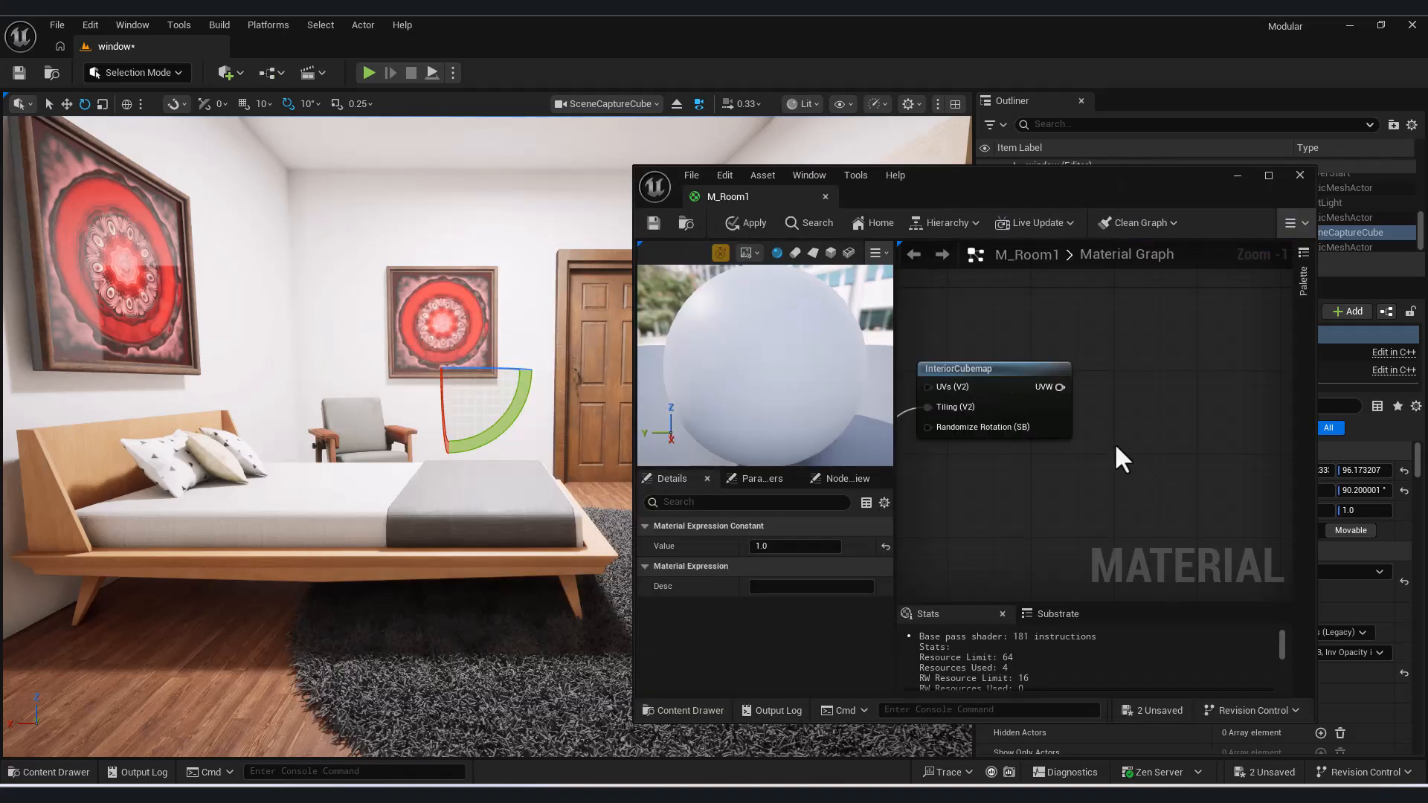
right_click(1114, 445)
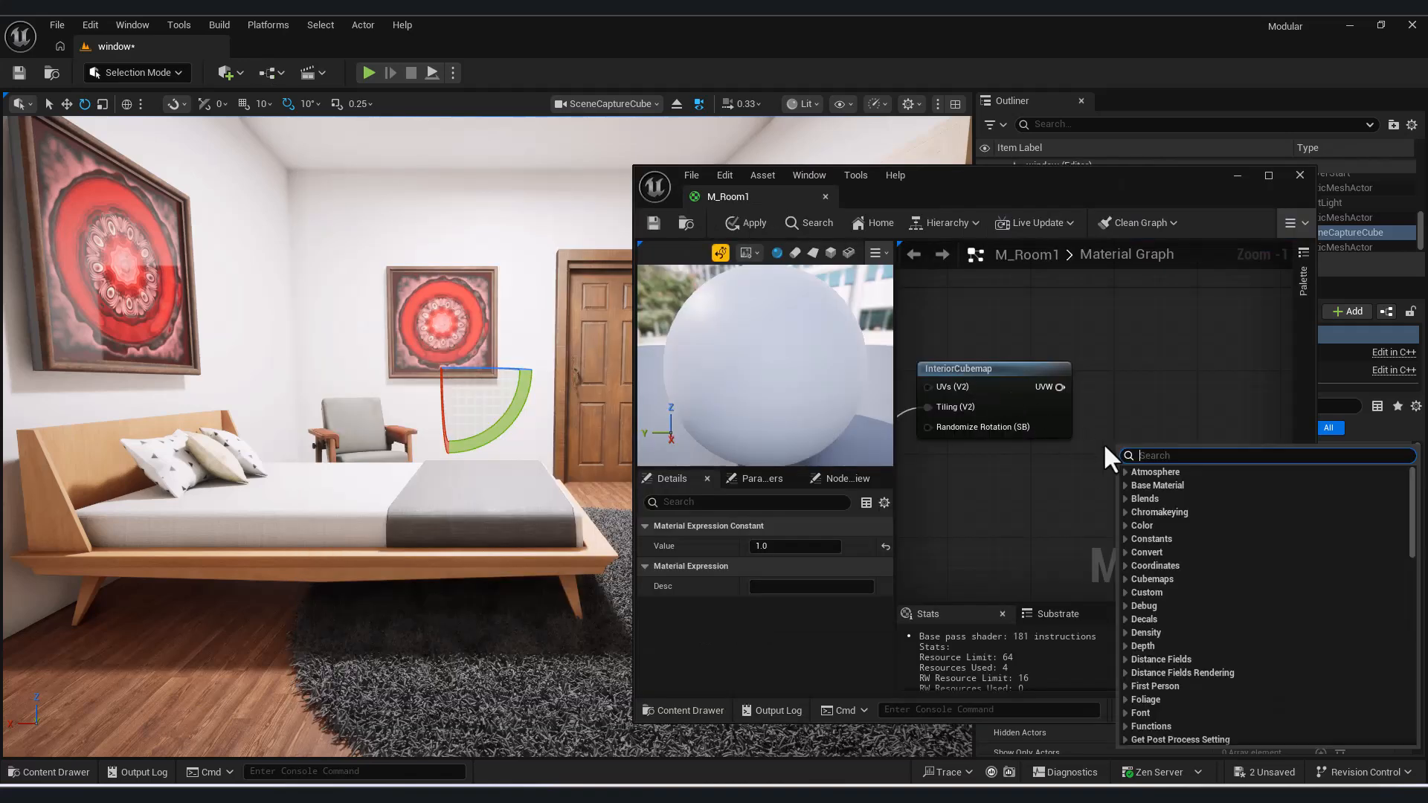
type("text")
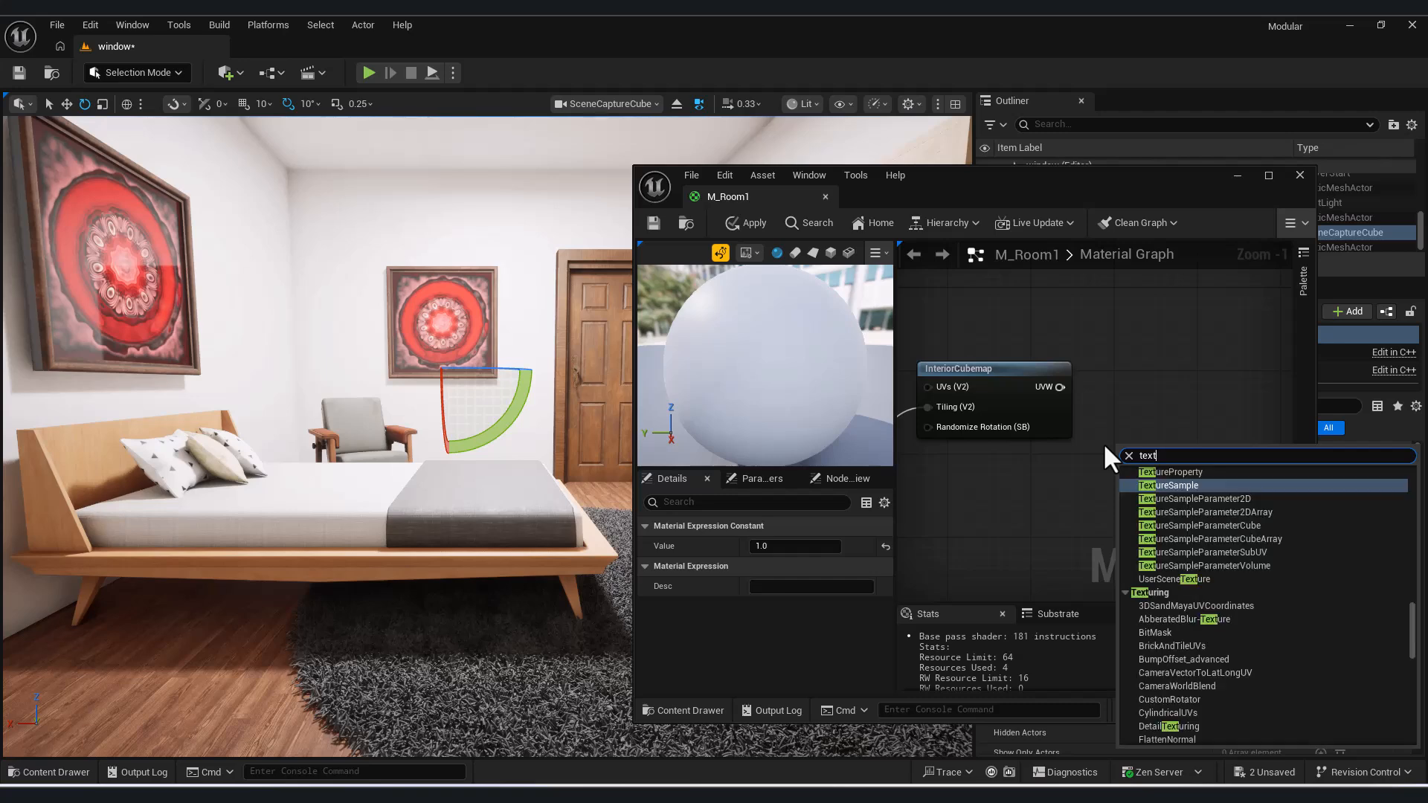
type("ure")
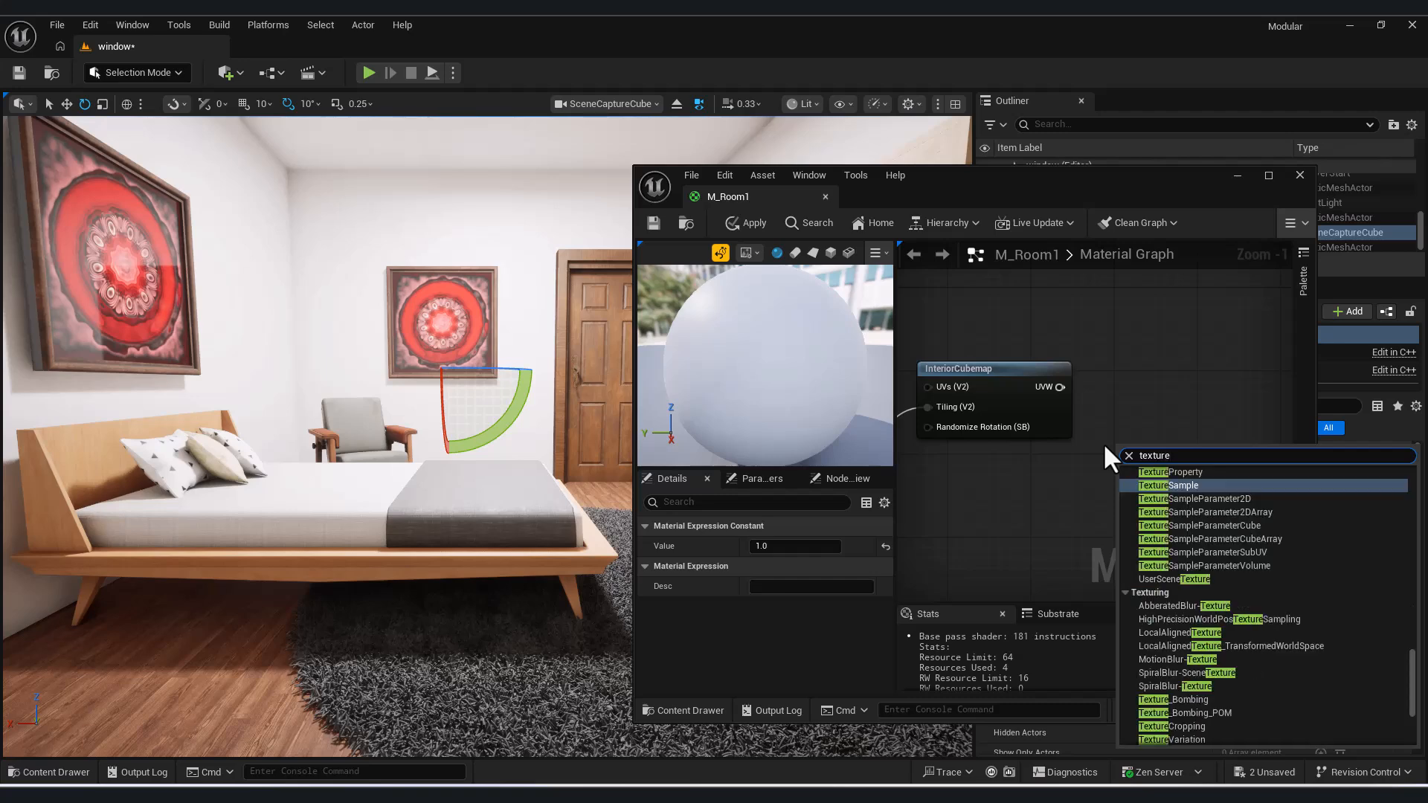
left_click(1234, 526)
type("Room")
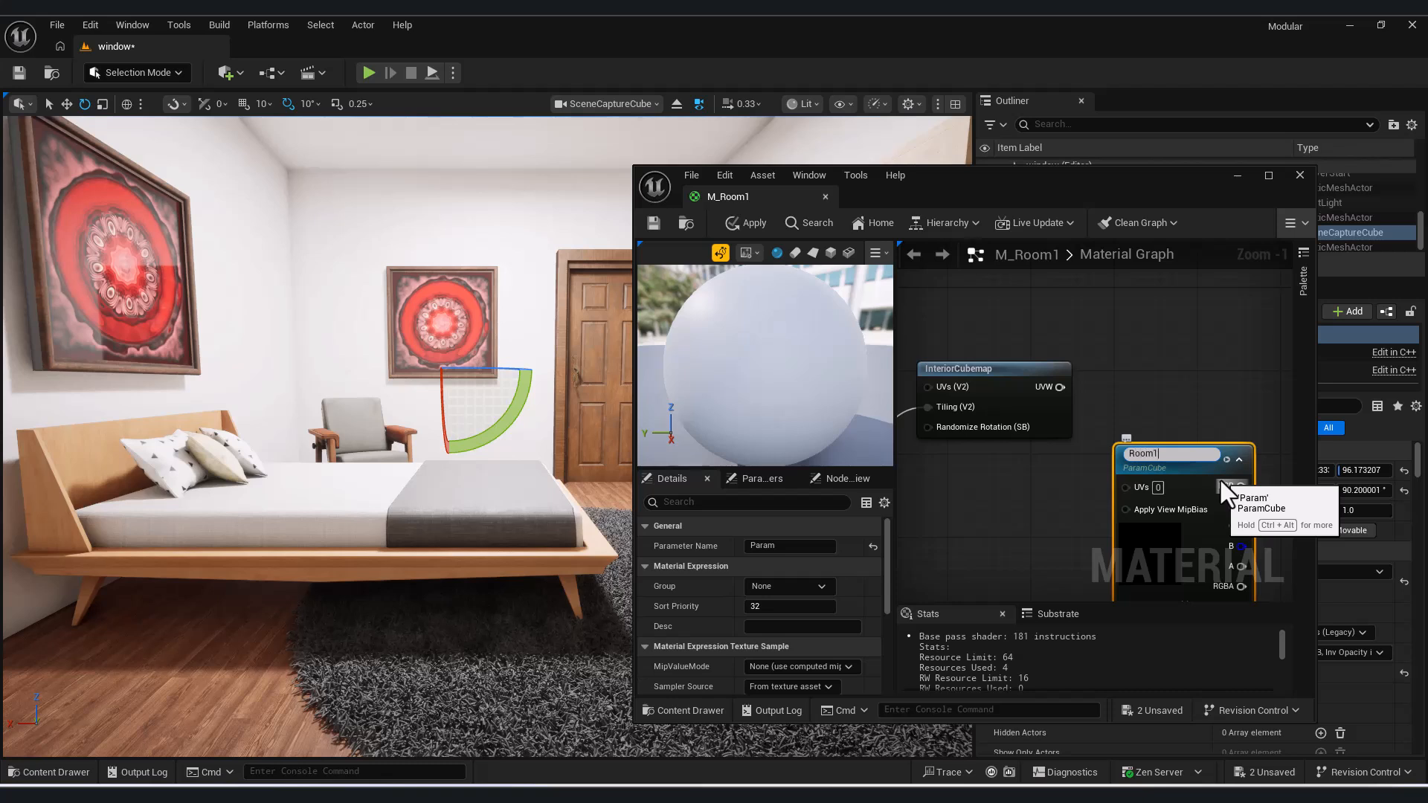
type("1")
left_click_drag(1194, 470, 1194, 385)
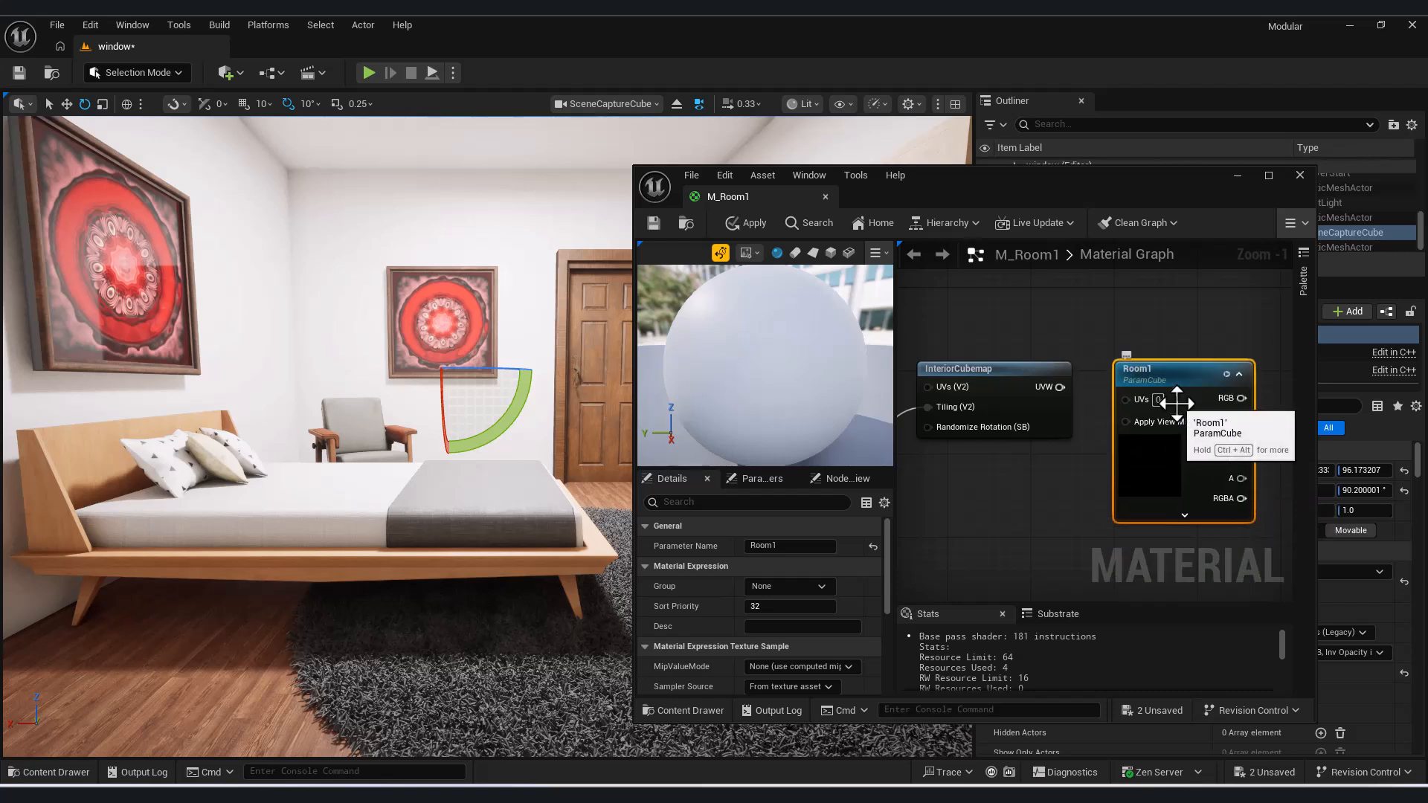
Step: Assign the Room1 cube render target from the Cube folder as the texture of the Room1 parameter node
scroll(788, 616, "down", 2)
scroll(810, 606, "down", 4)
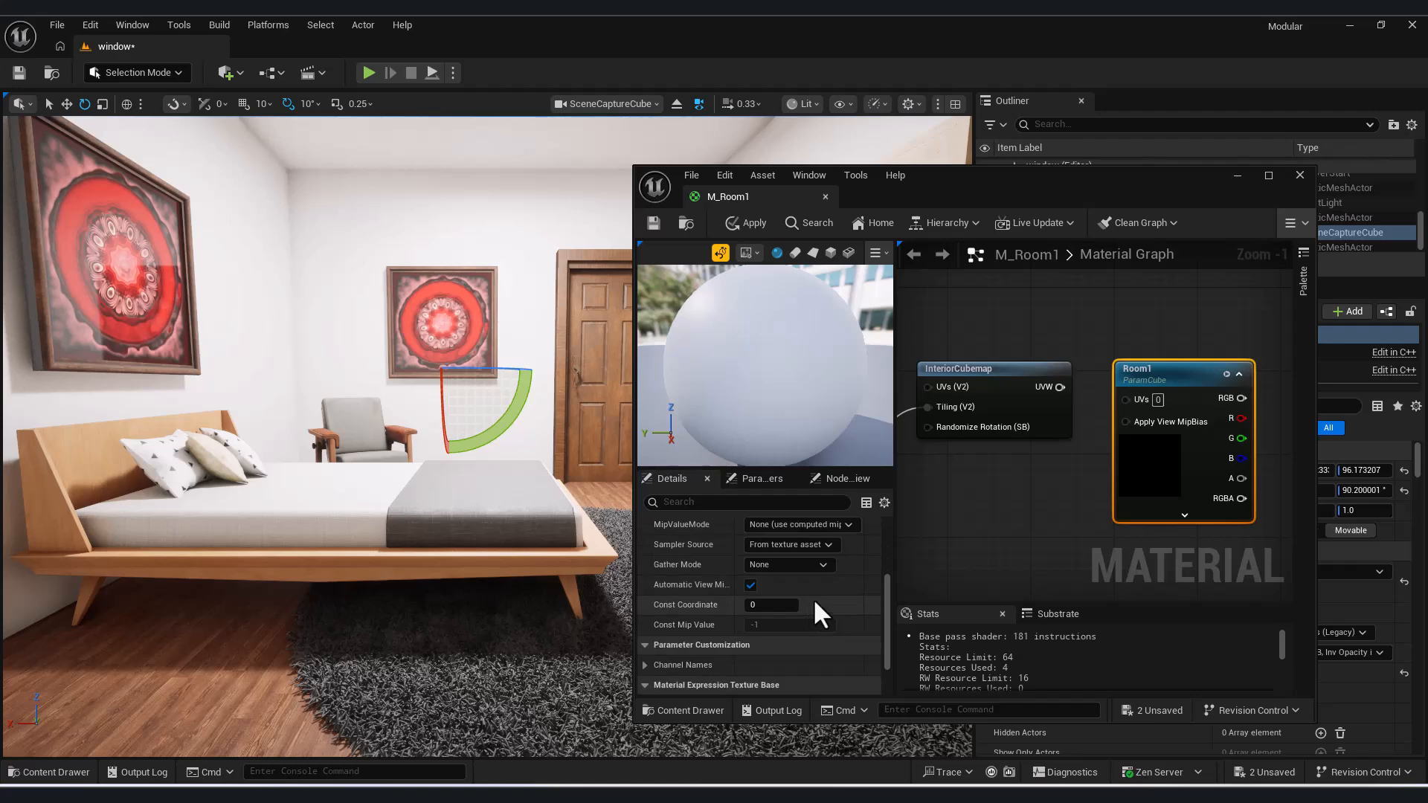
left_click(48, 772)
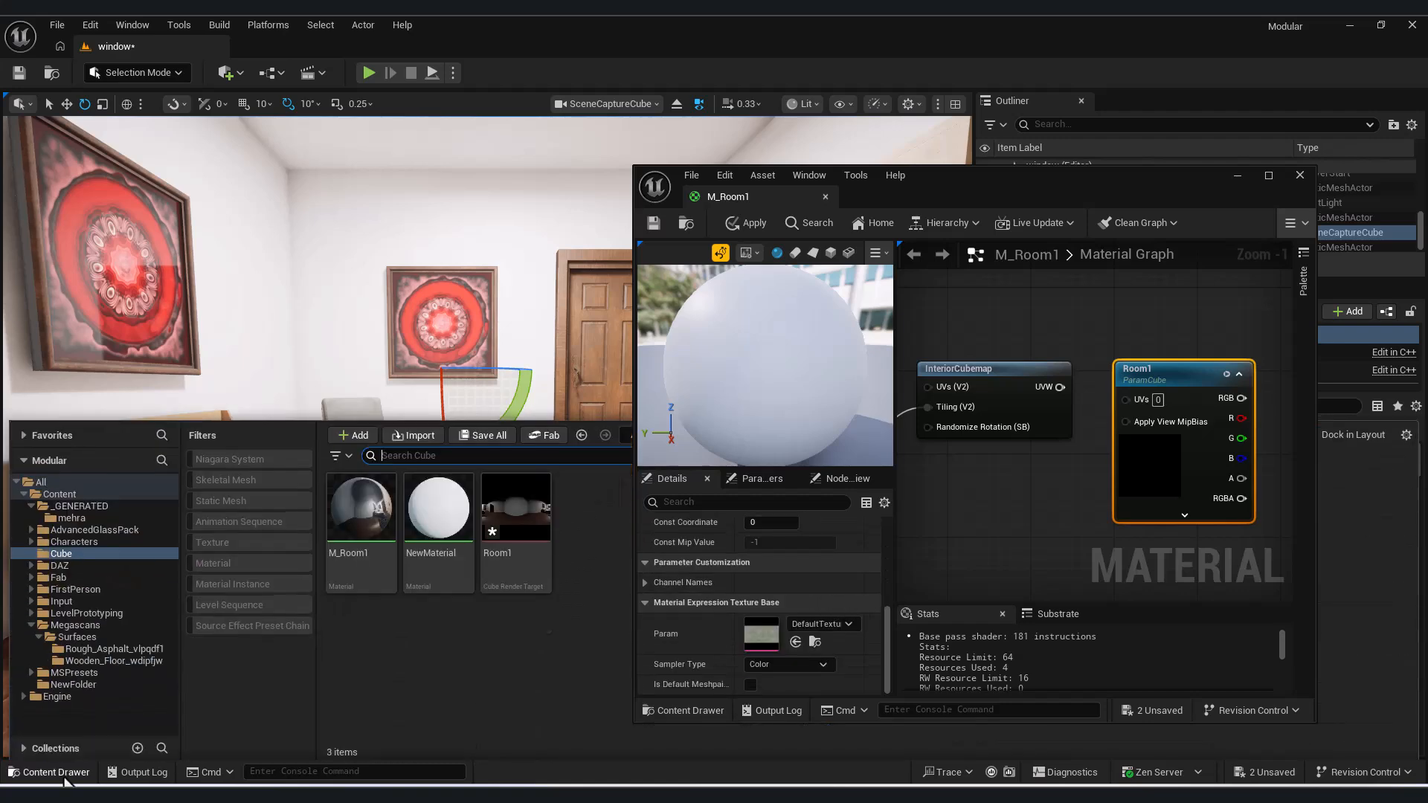
left_click(511, 524)
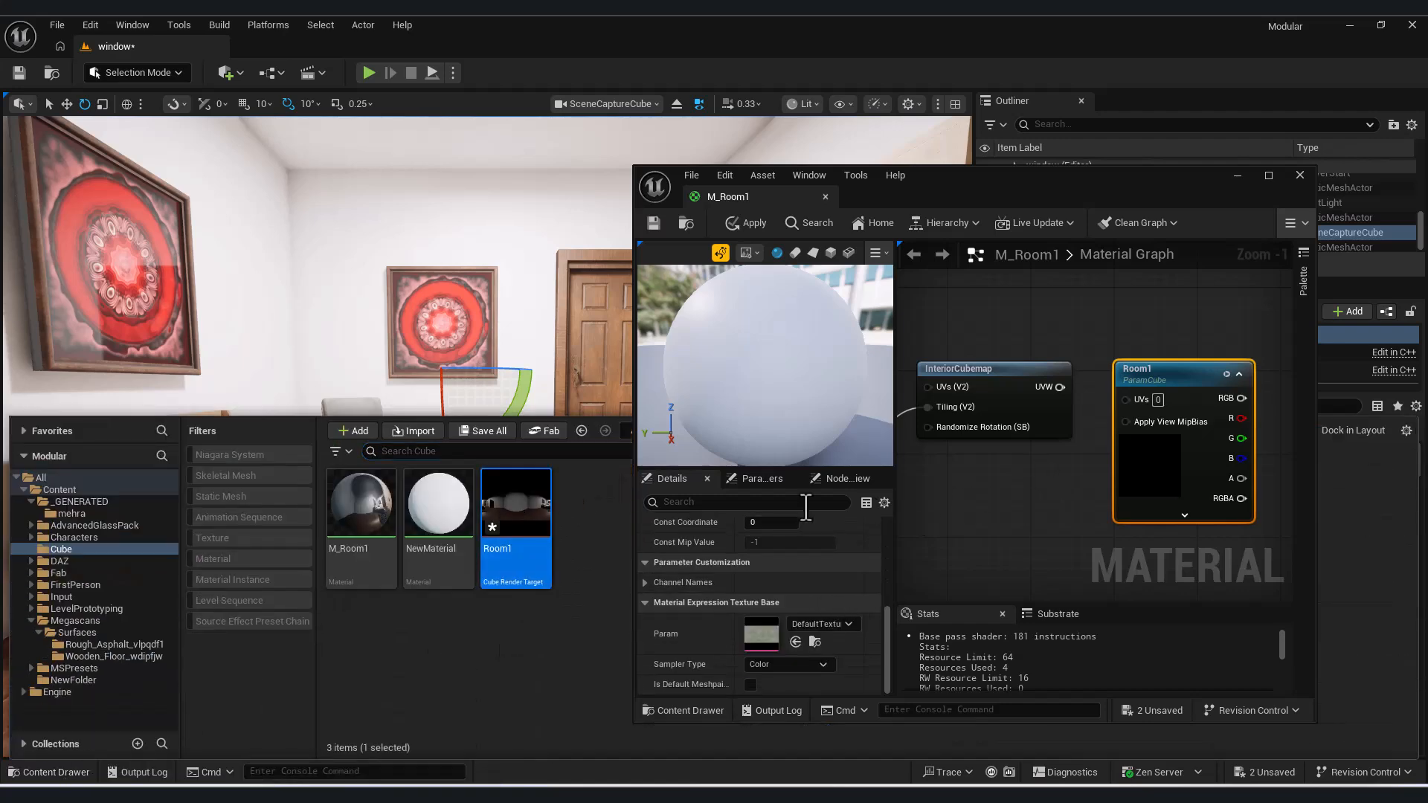
left_click(794, 642)
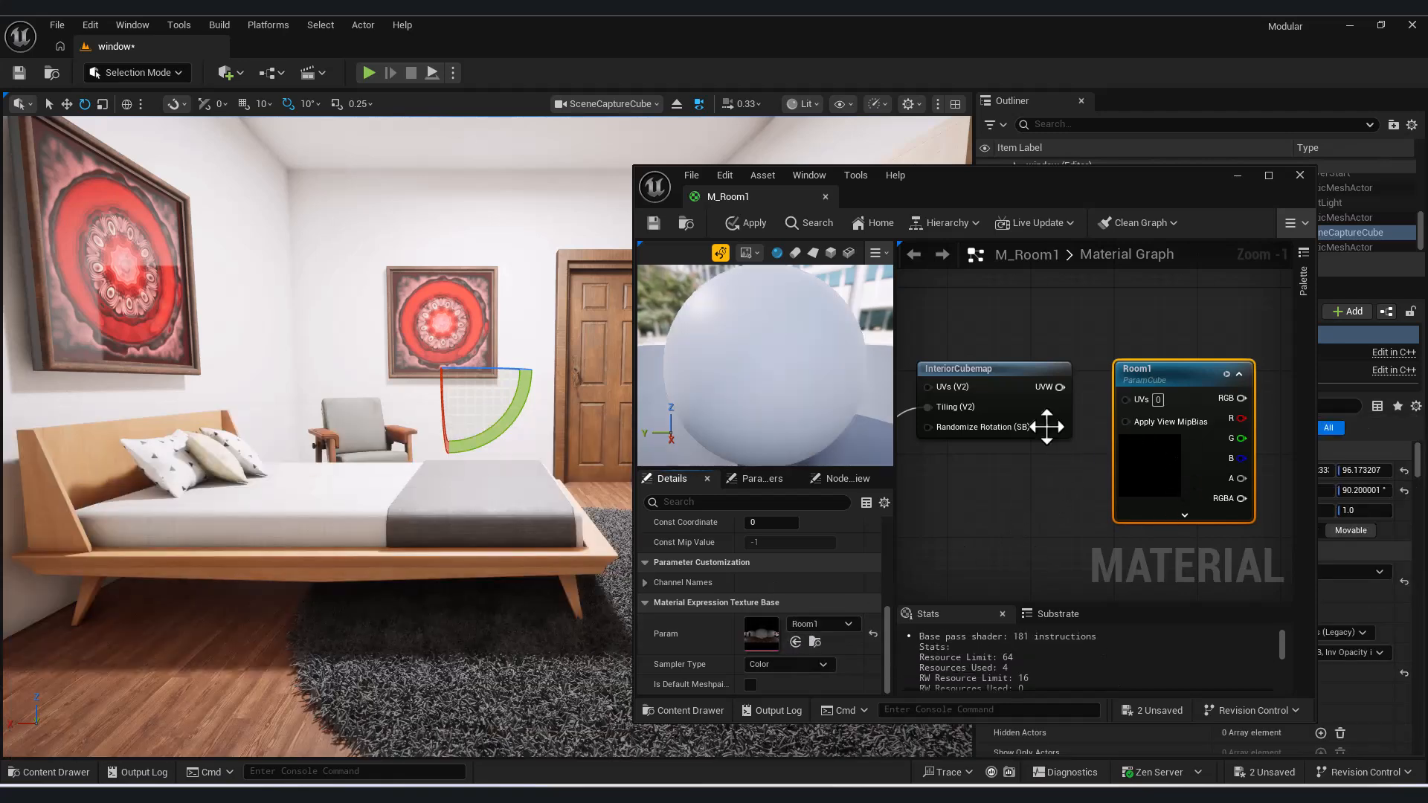
Step: Connect the InteriorCubemap UVW output to the Room1 sampler's UVs and the sampler's RGB output to Base Color
left_click_drag(1058, 387, 1126, 400)
right_click_drag(1290, 412, 1063, 476)
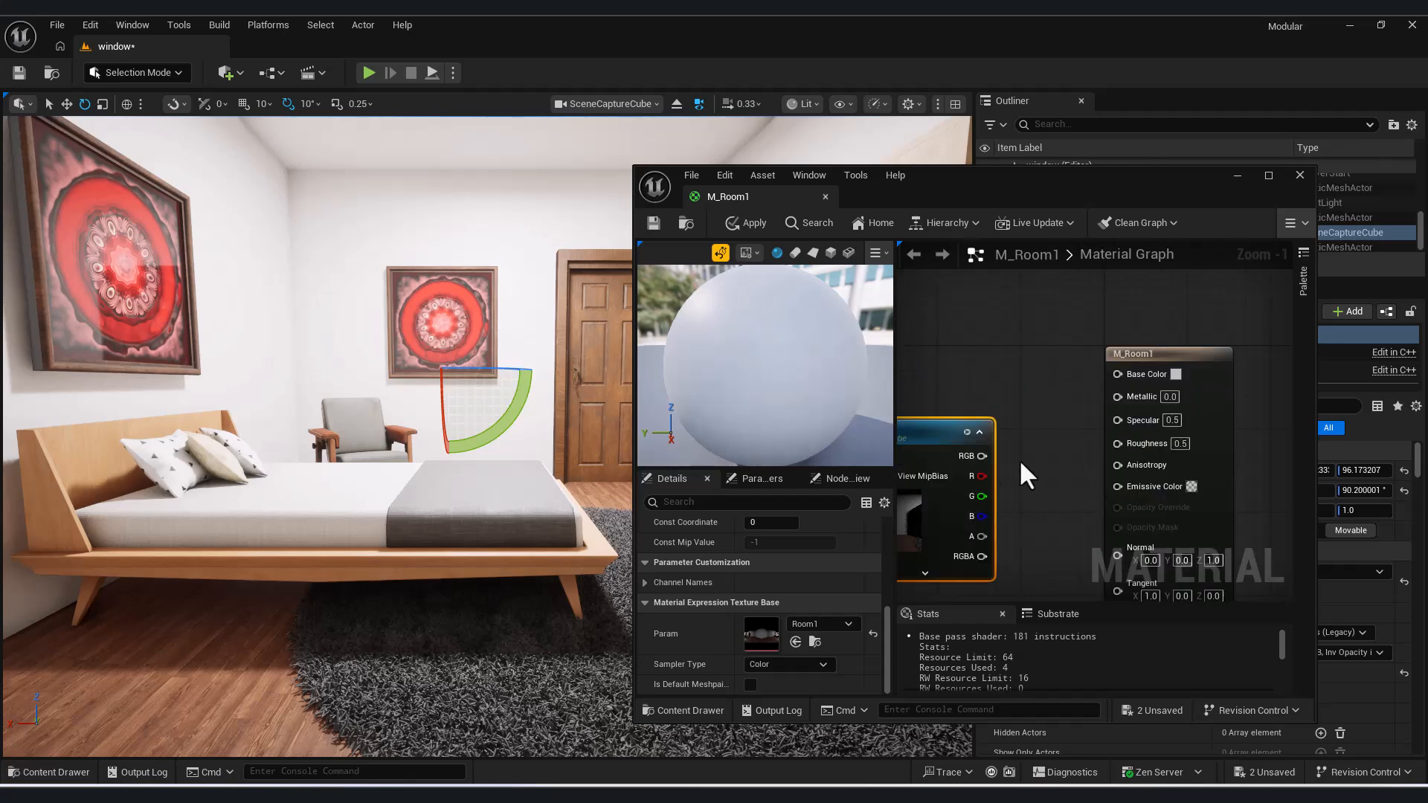
left_click_drag(1133, 366, 1126, 375)
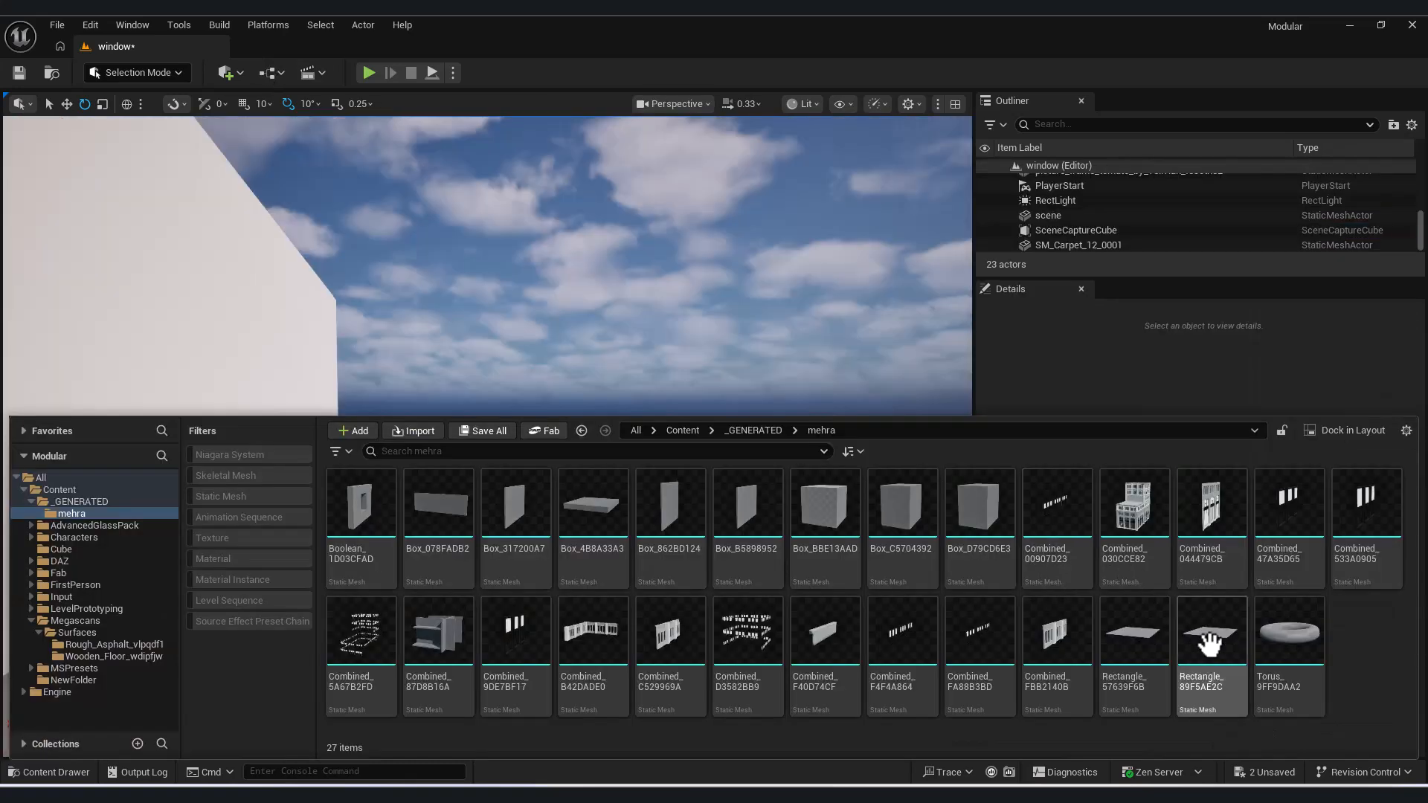
Step: Place the Rectangle_89F5AE2C mesh outside the room, stand it upright at -90° on X and raise it above the floor
left_click_drag(1206, 637, 580, 517)
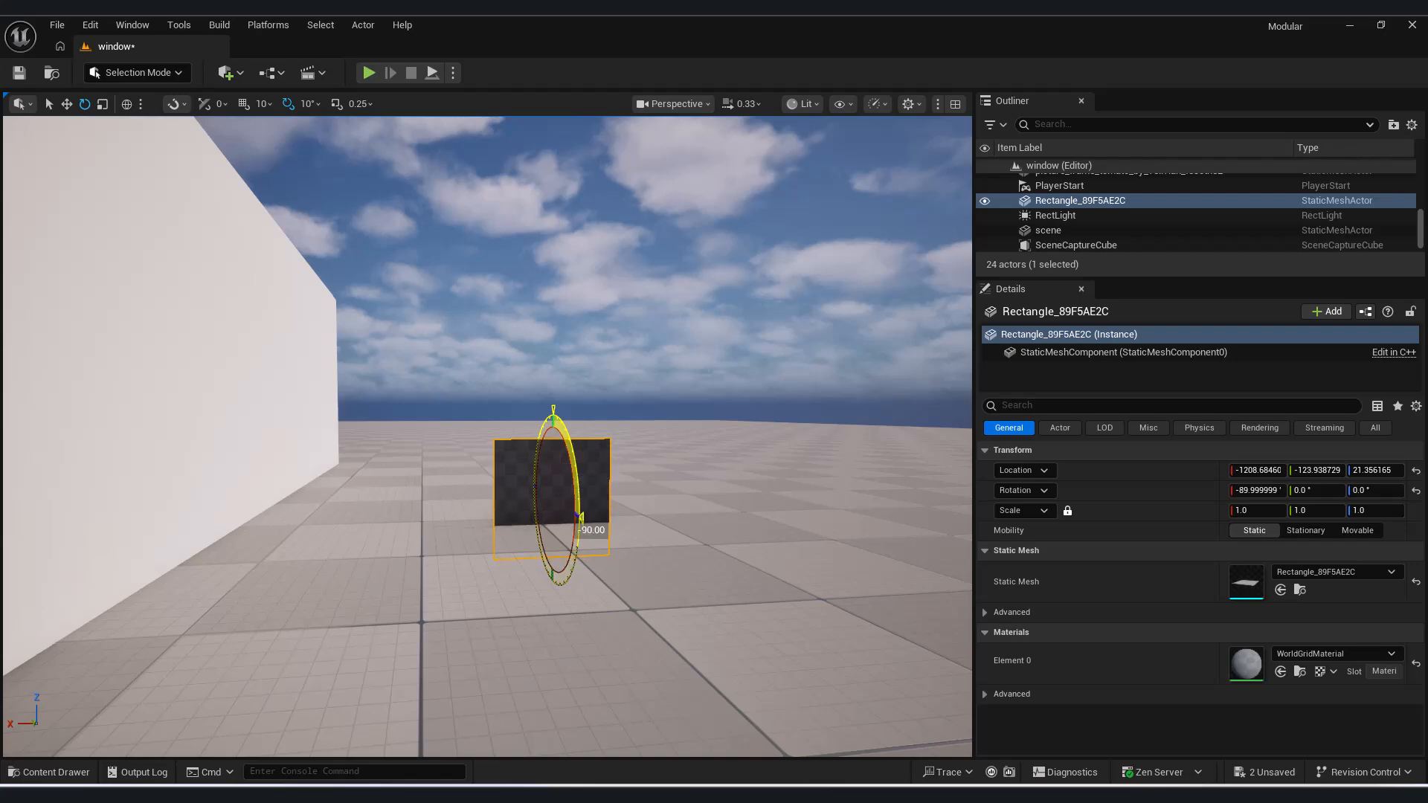
key("w")
left_click_drag(551, 449, 540, 397)
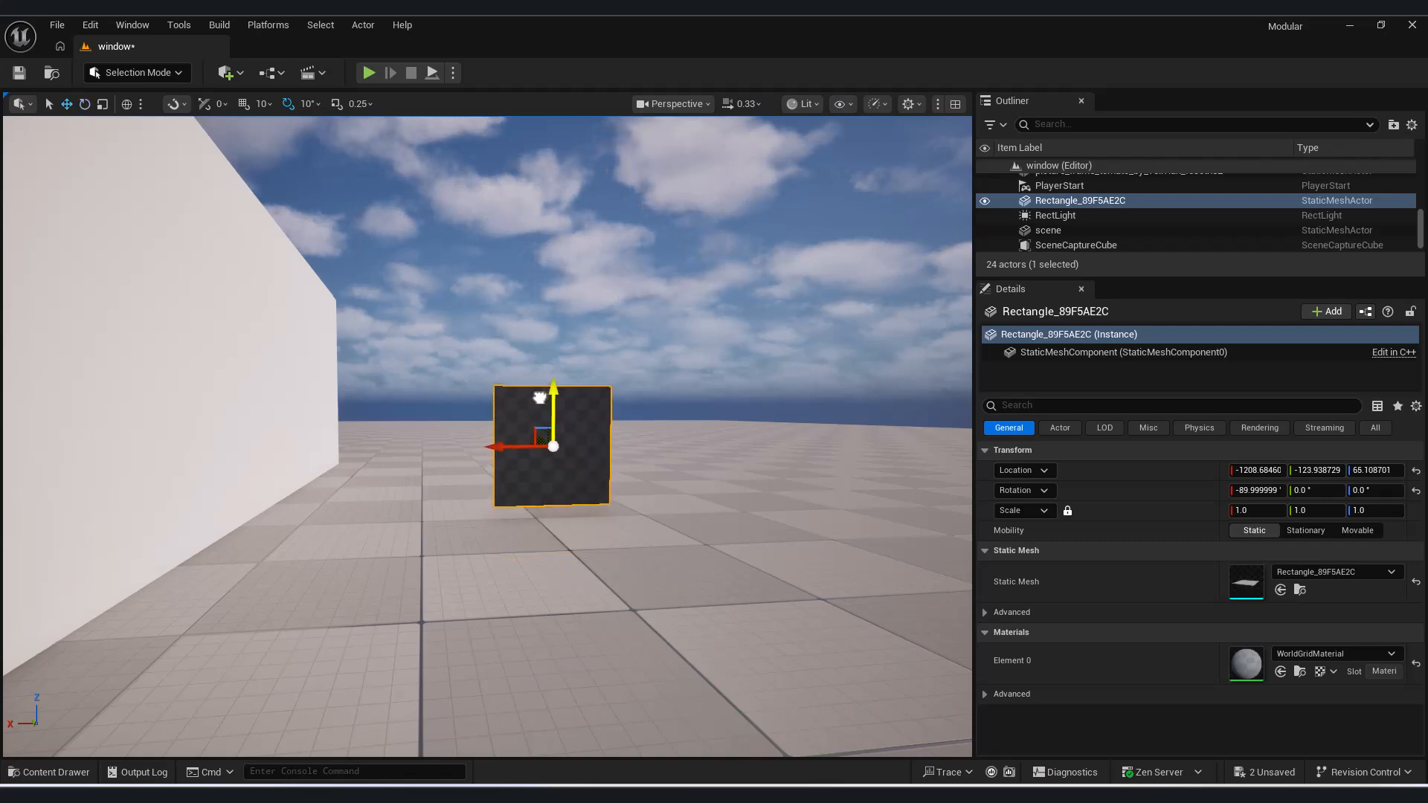
Step: Apply the M_Room1 material from the Cube folder to the upright rectangle outside the room
left_click(51, 773)
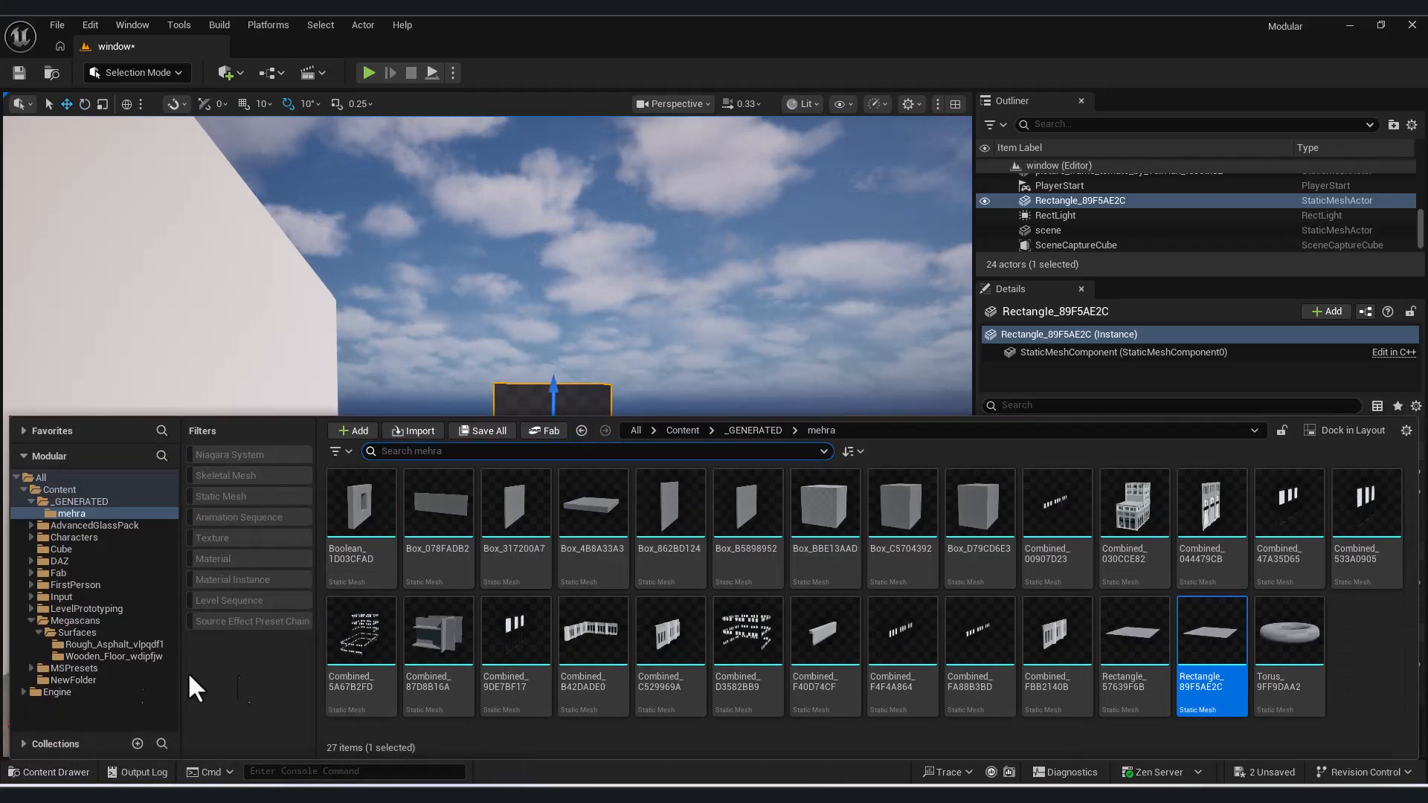
left_click(61, 549)
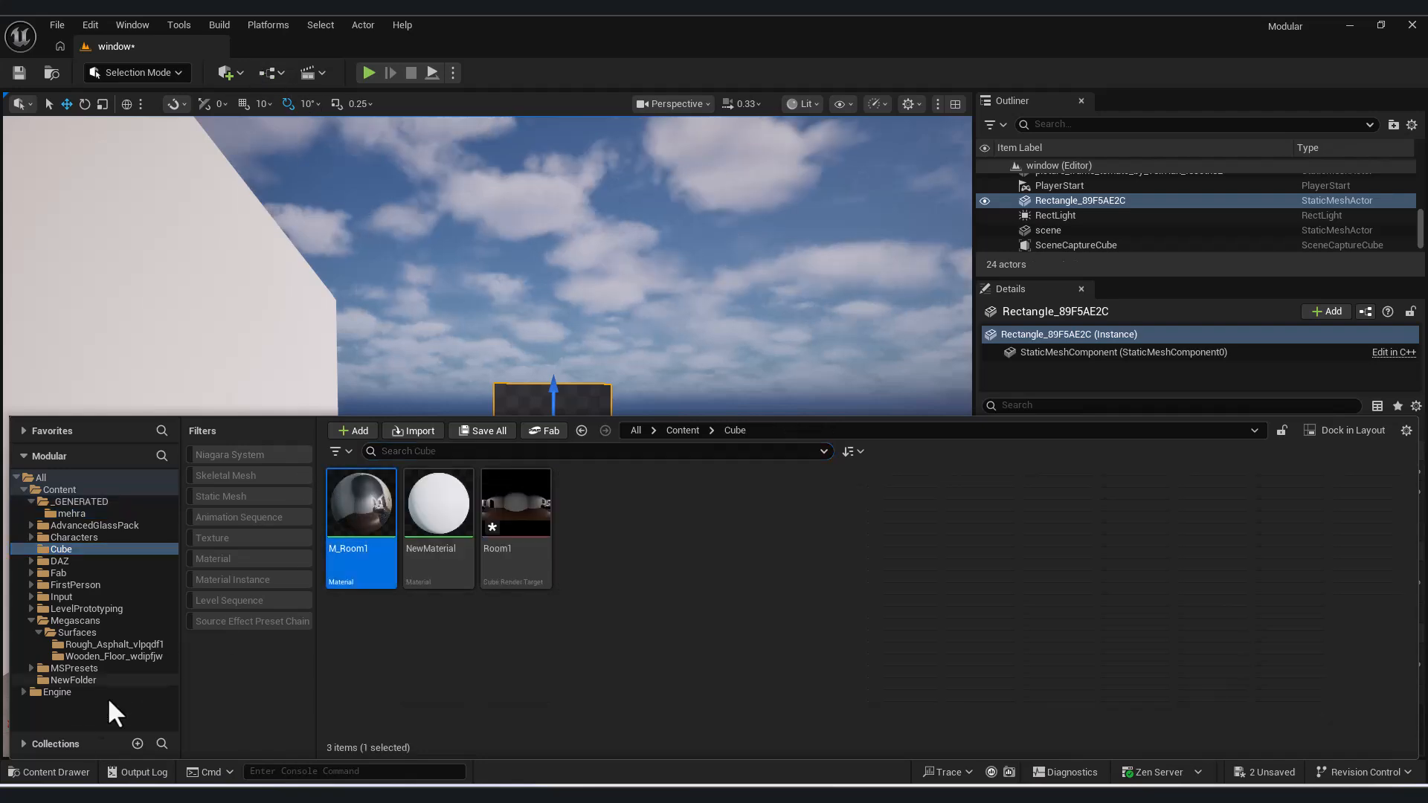
left_click(361, 504)
left_click(51, 772)
left_click(1279, 671)
right_click_drag(724, 484, 680, 495)
key("d")
key("w")
key("s")
key("a")
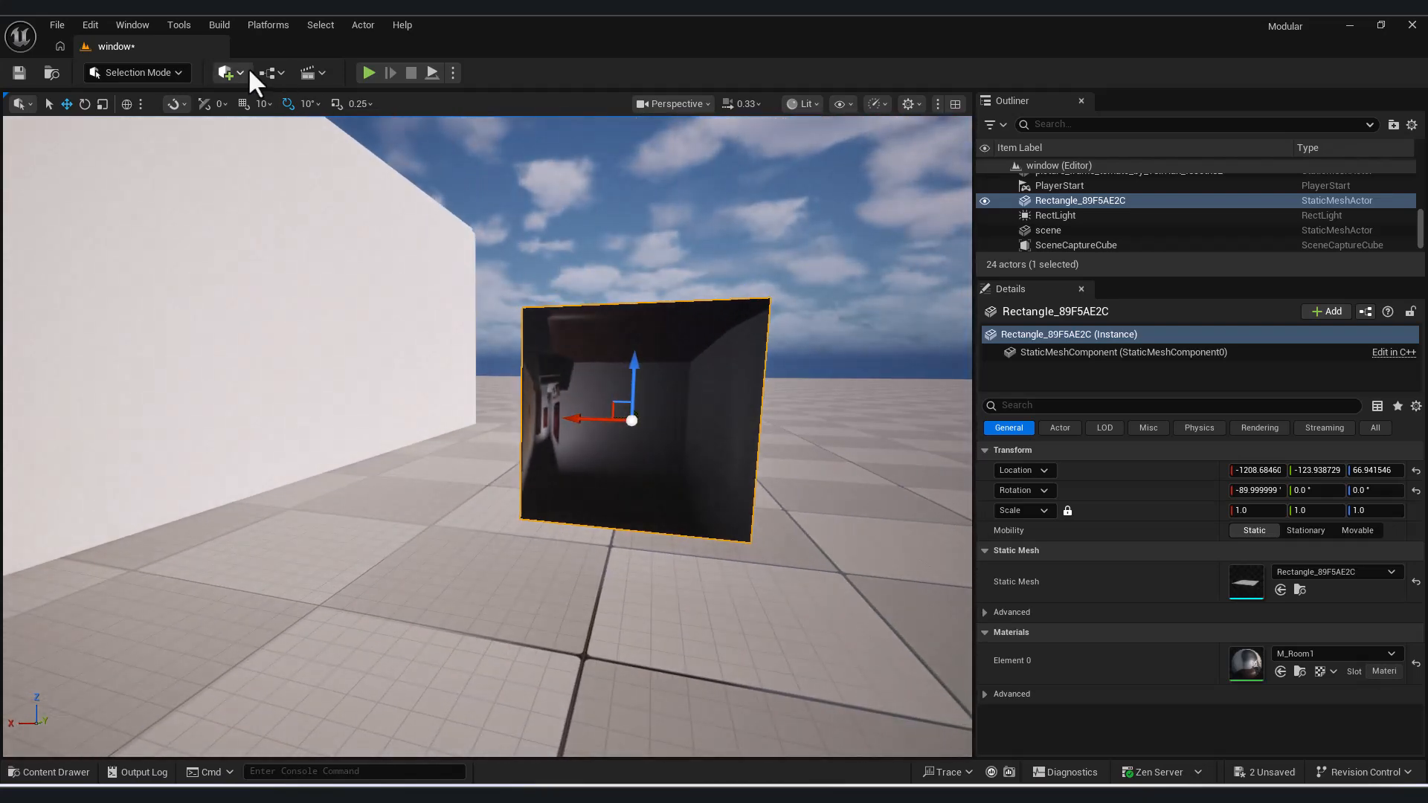
Step: Enable Capture Rotation on the SceneCaptureCube in the bedroom, check the view through it and return to the Perspective view
key("w")
right_click_drag(473, 315, 278, 175)
key("a")
key("s")
left_click(548, 175)
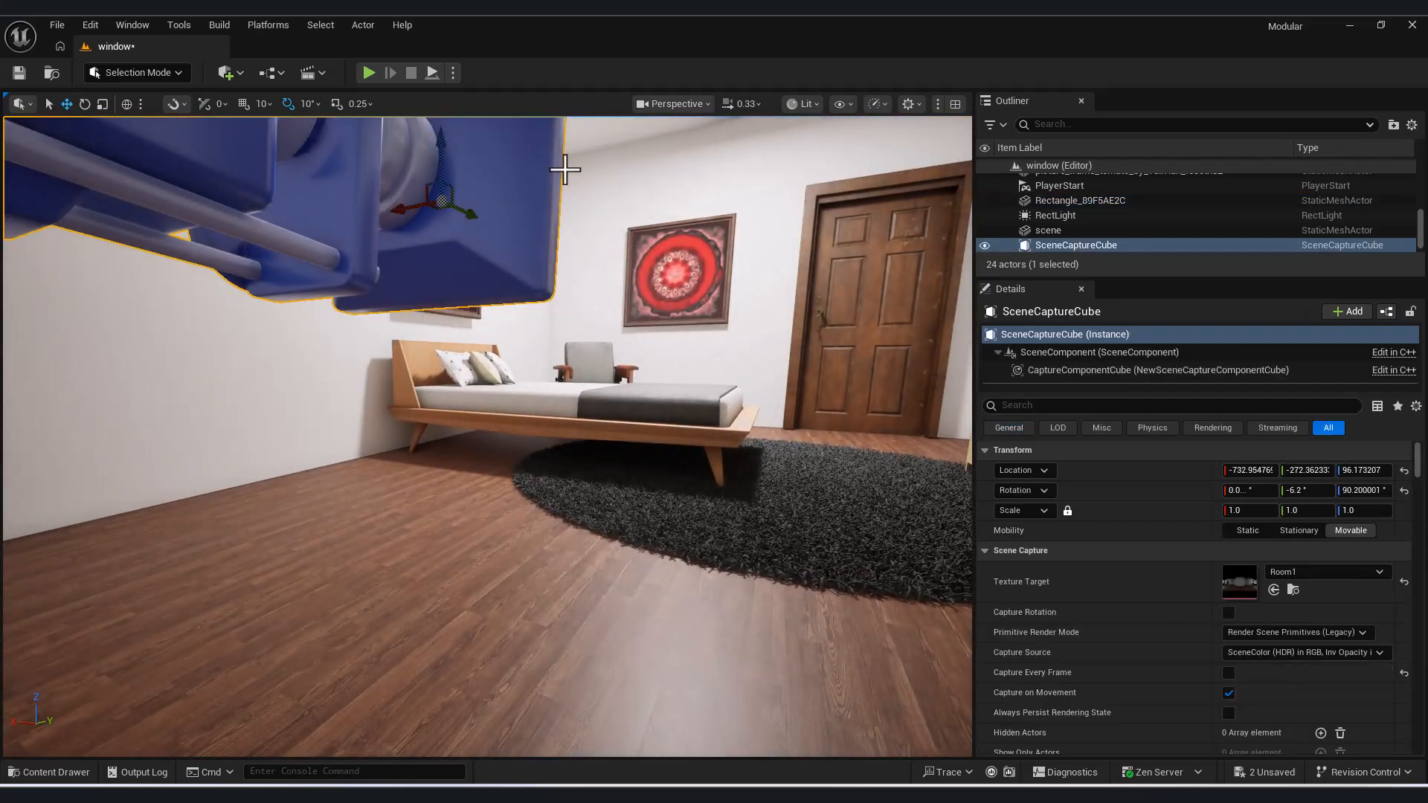
left_click(661, 108)
left_click(788, 189)
left_click(1228, 614)
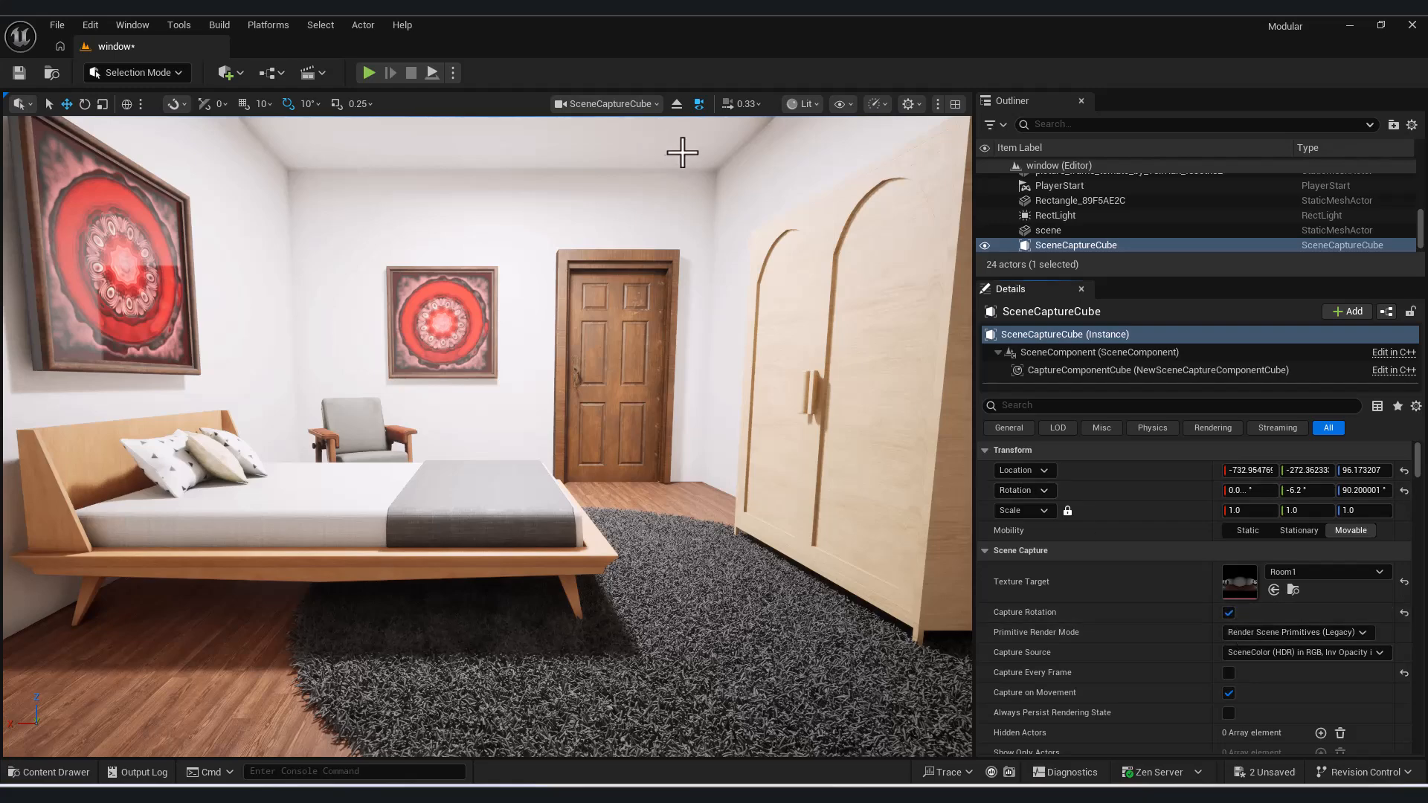
left_click(614, 108)
left_click(644, 189)
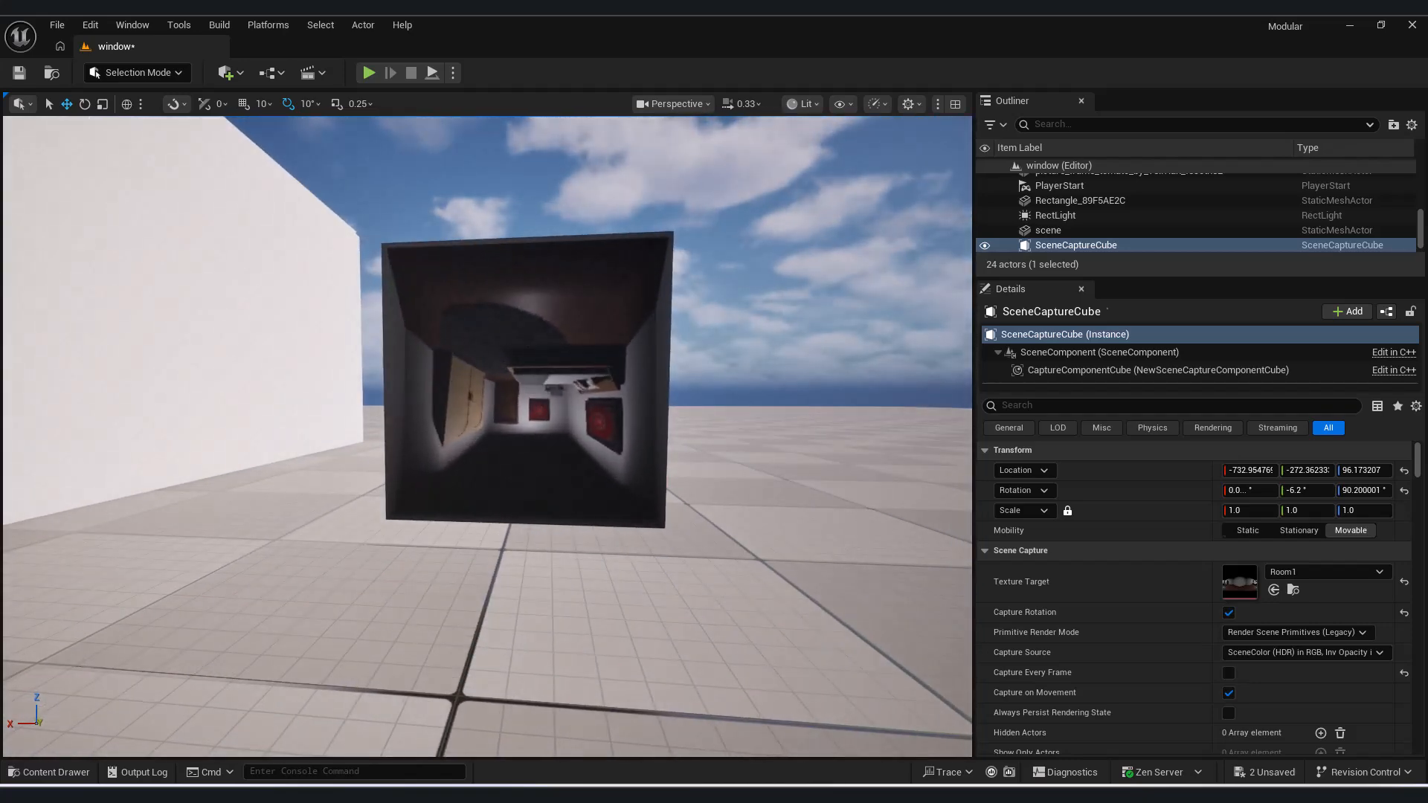
Step: Rotate the rectangle to 90° on X and 180° on Z so the room appears the right way up
left_click(579, 392)
left_click_drag(433, 383, 611, 384)
key("w")
right_click_drag(699, 426, 572, 423)
key("s")
key("s")
key("w")
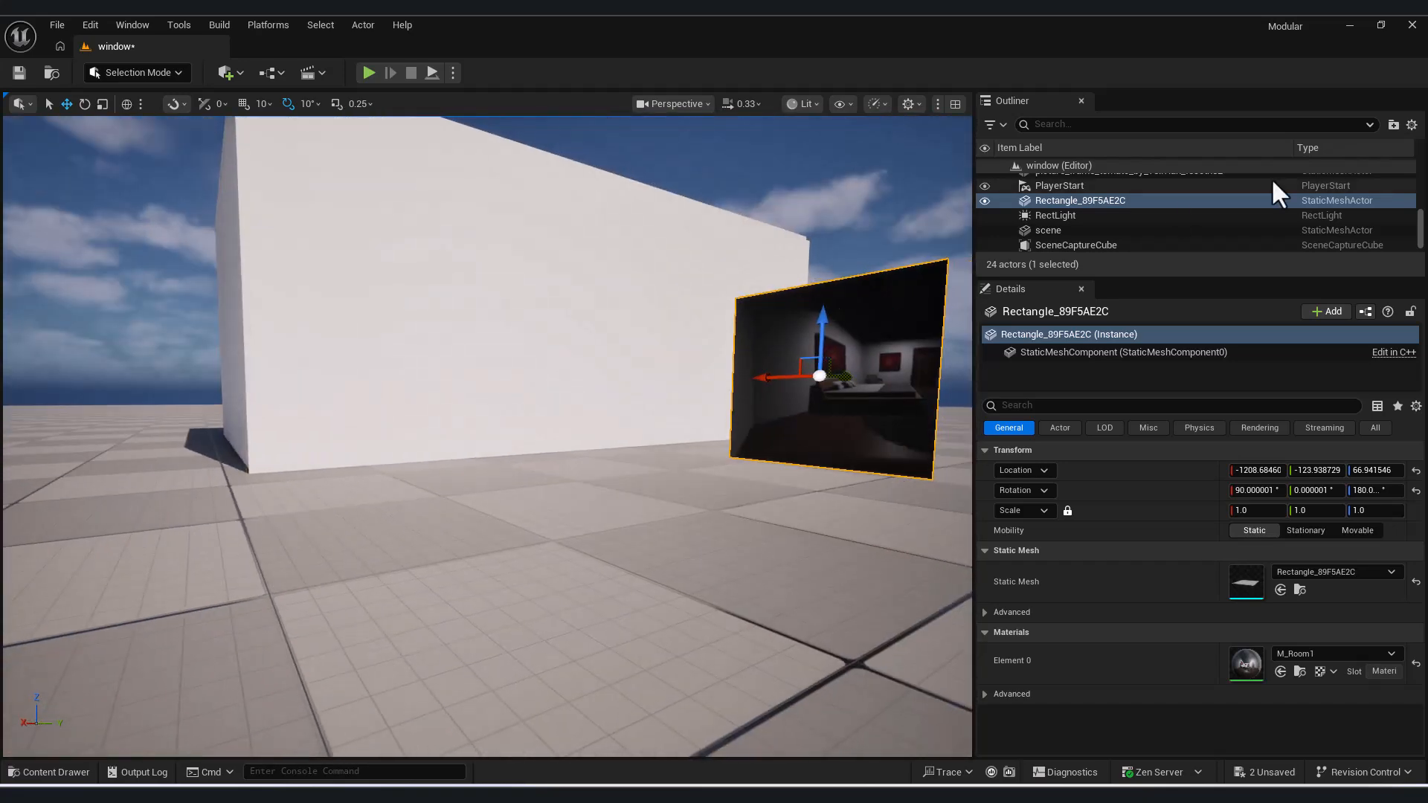
Step: Shift the SceneCaptureCube inside the bedroom and check the captured room on the rectangle
left_click(1113, 244)
left_click_drag(421, 369, 431, 370)
right_click_drag(431, 370, 513, 417)
key("w")
key("d")
key("s")
key("w")
key("d")
key("s")
Step: Increase the bedroom RectLight's intensity to 20 cd and further to 30 cd
left_click(1076, 216)
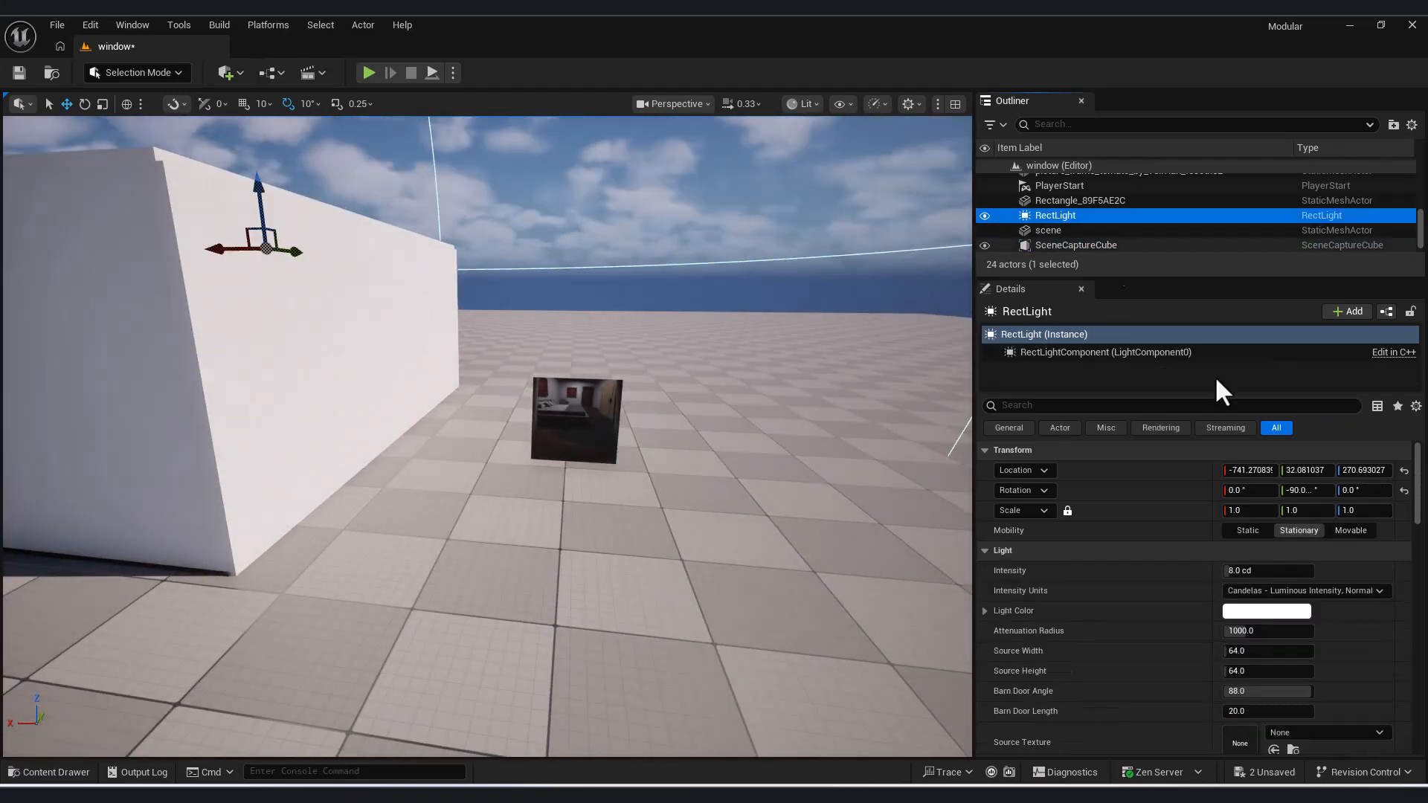
left_click(1307, 571)
type("20")
key("Return")
mouse_move(746, 528)
right_mouse_down()
mouse_move(725, 509)
mouse_move(746, 528)
right_mouse_up()
key("w")
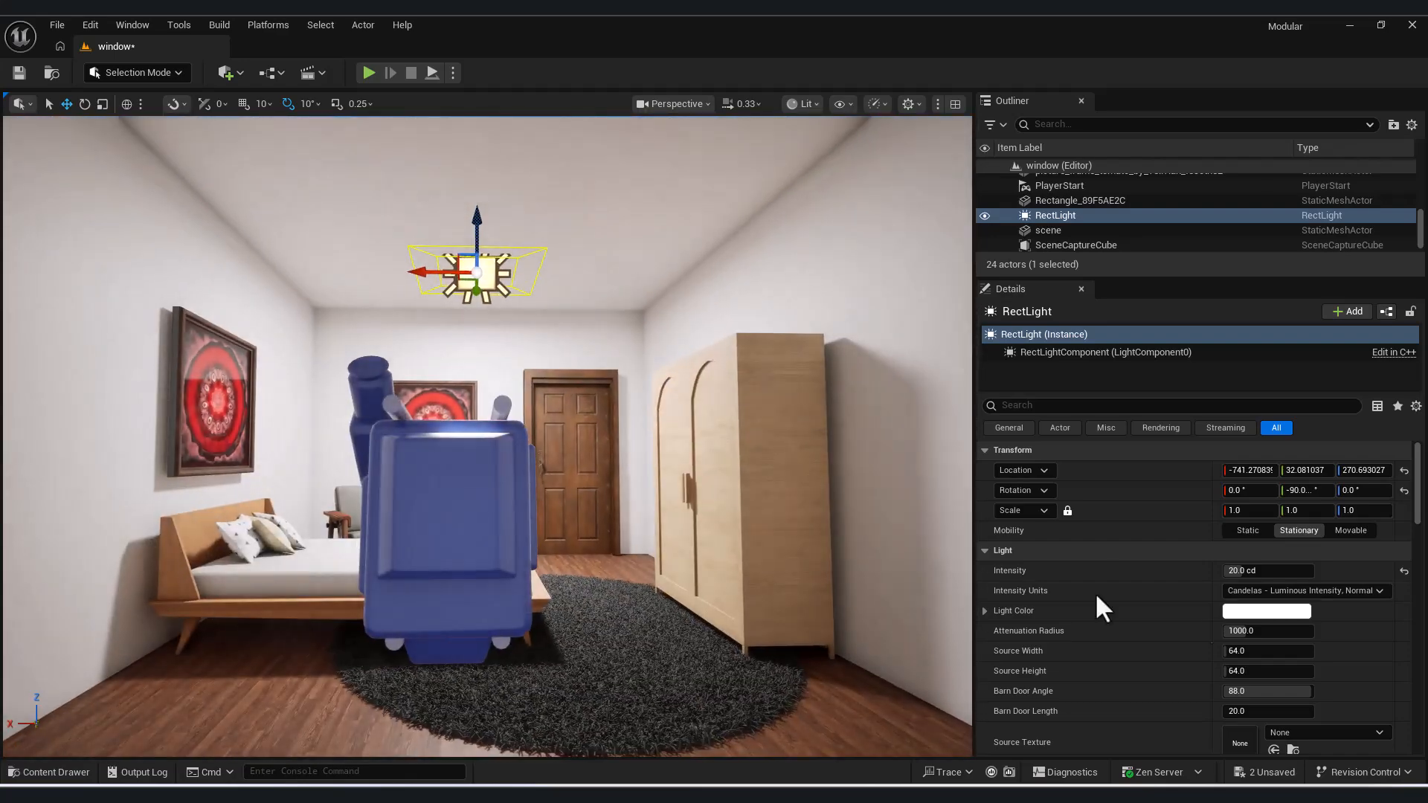
type("30")
key("Return")
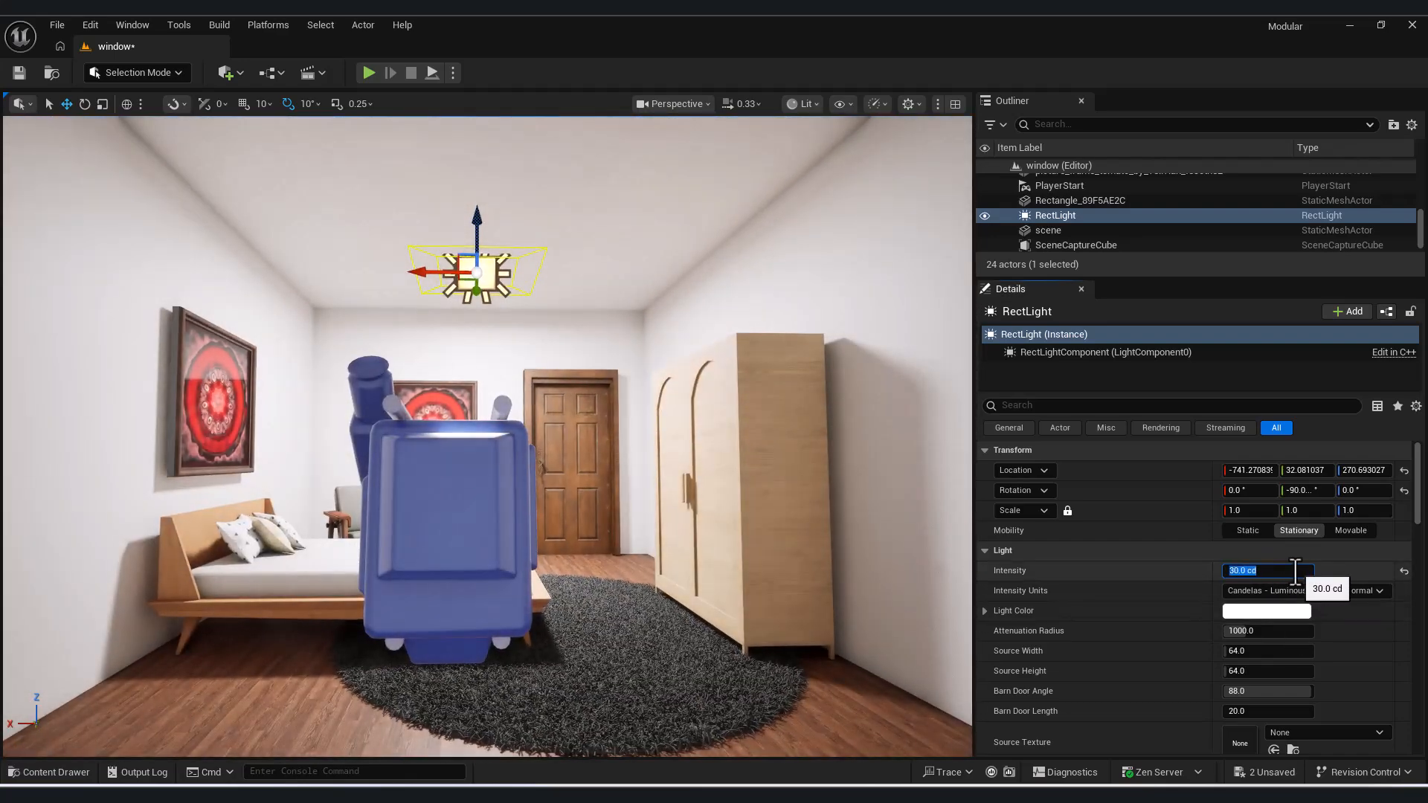
Step: Place the SceneCaptureCube at Z about 132 to recapture the lit room, and examine the rectangle from several angles
key("s")
right_click_drag(762, 437, 661, 436)
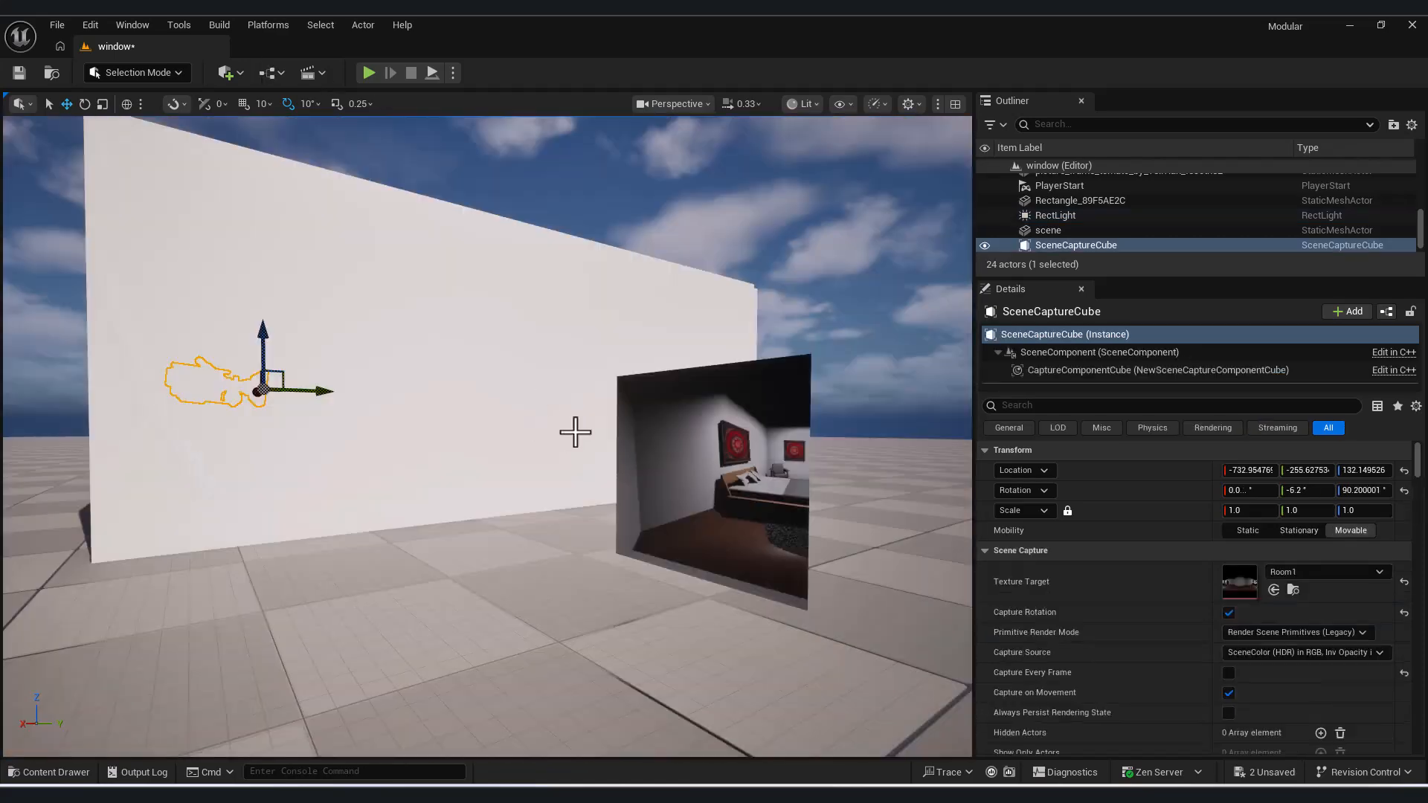
right_click_drag(575, 432, 610, 428)
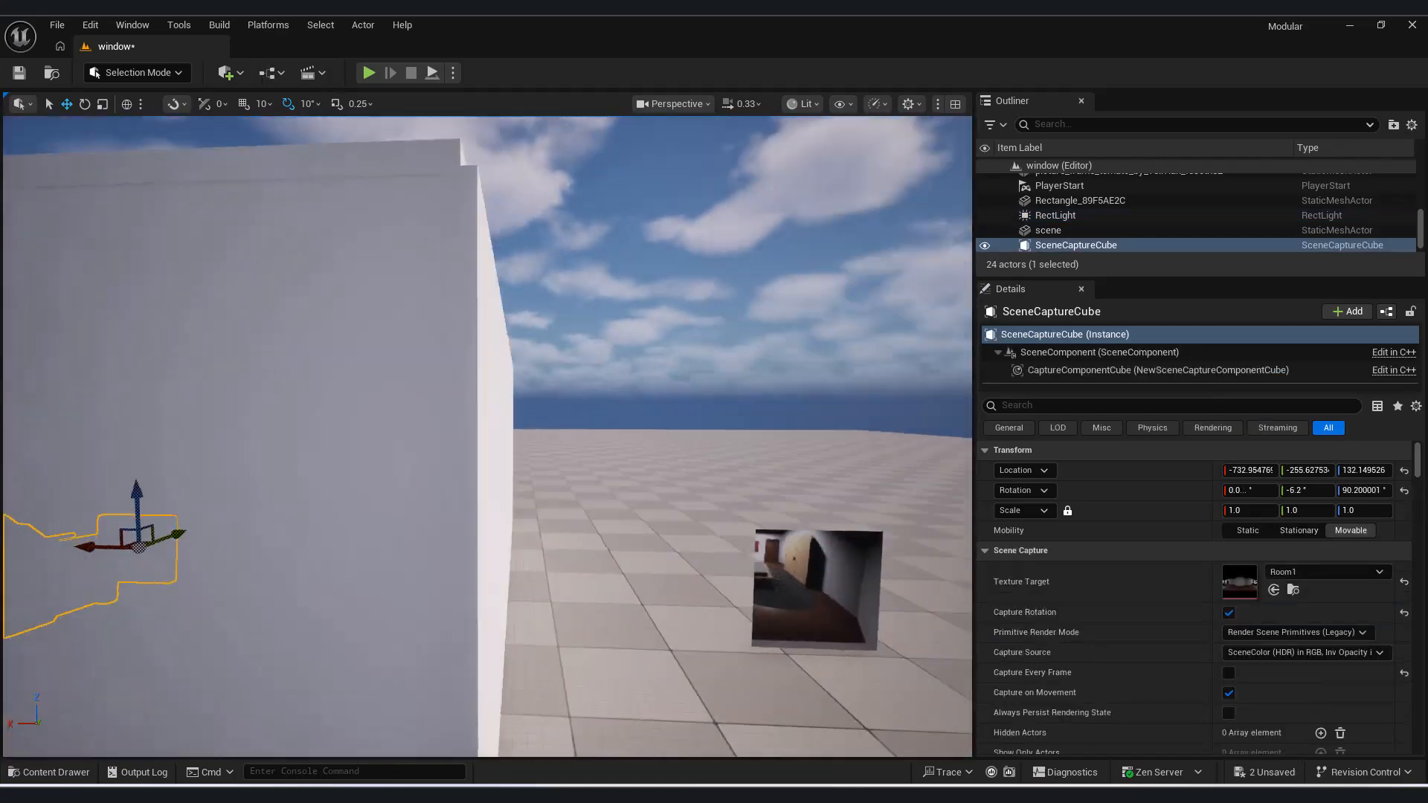
right_click_drag(575, 431, 320, 383)
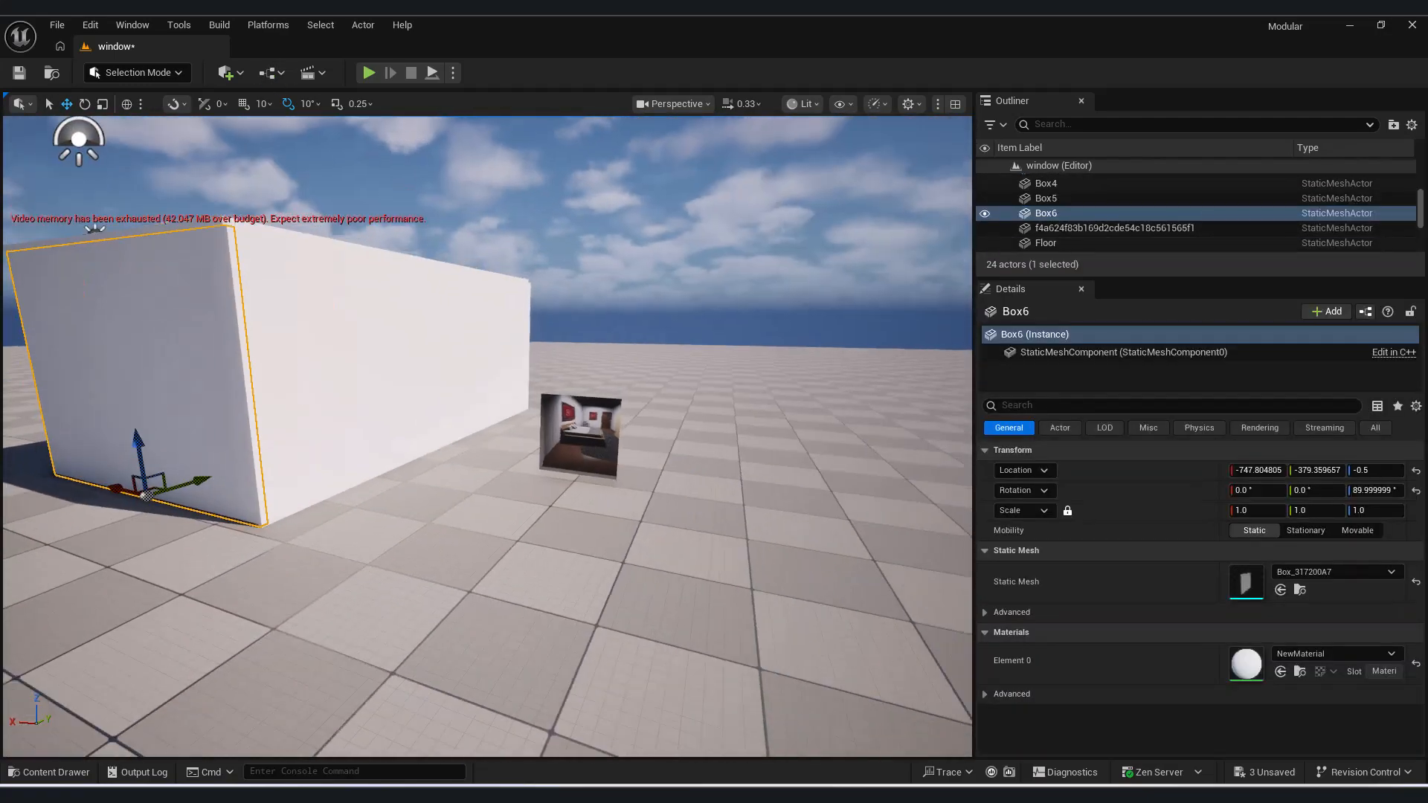
Step: Duplicate the room's end wall to X about -1238, add a copy scaled to about 0.30 by 0.55 and thickened through it, and select both
left_click_drag(141, 476, 443, 556, "alt")
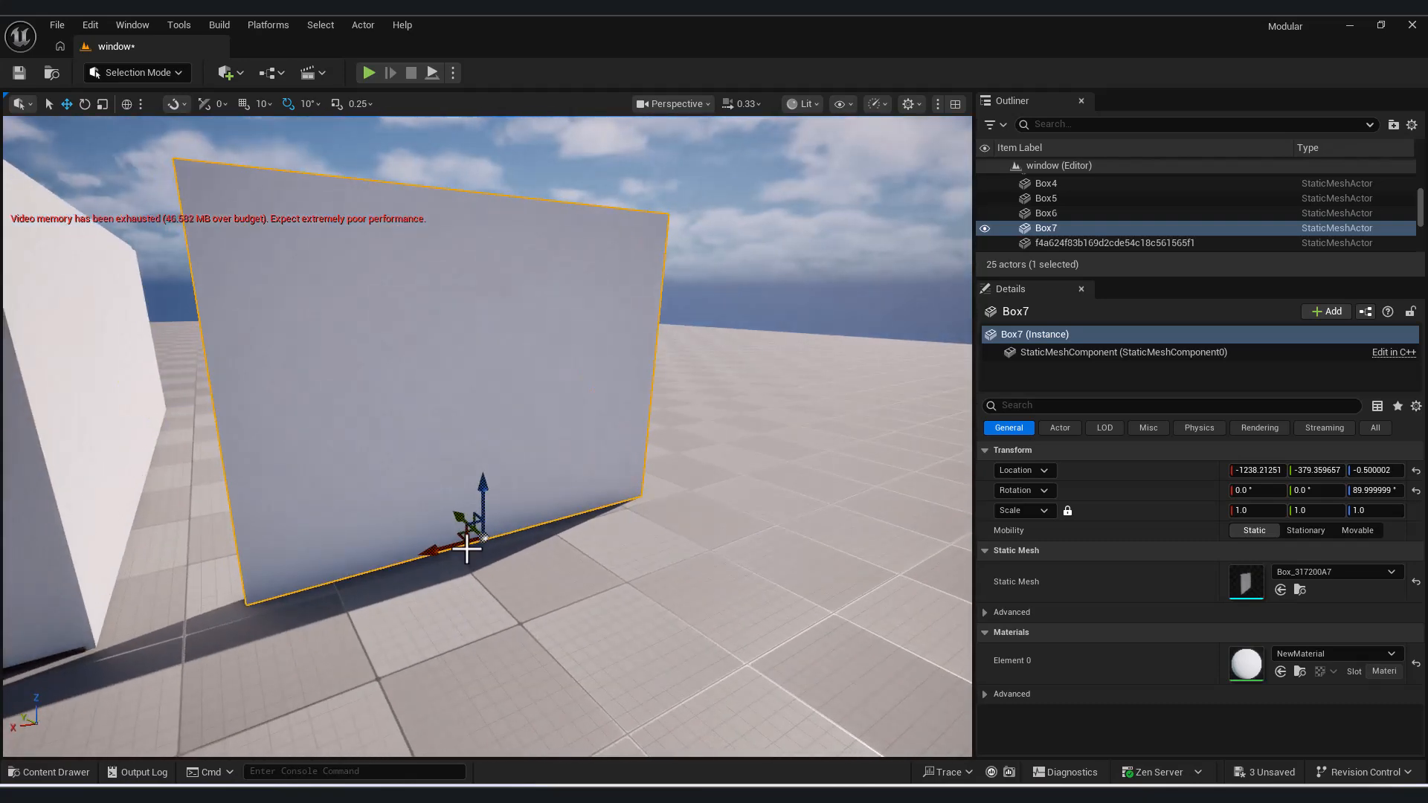
left_click_drag(454, 527, 455, 525, "alt")
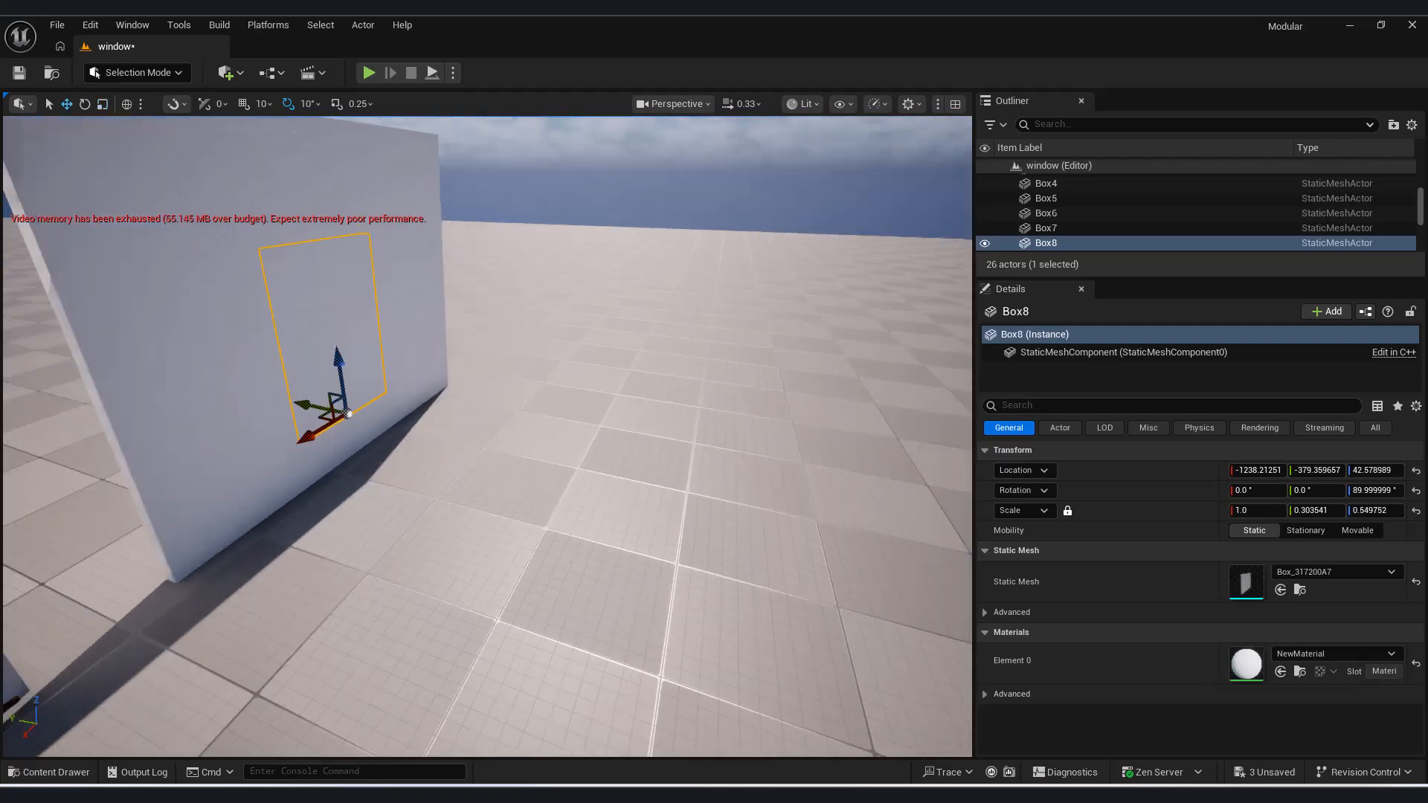
left_click_drag(355, 435, 249, 446)
left_click(248, 446, "ctrl")
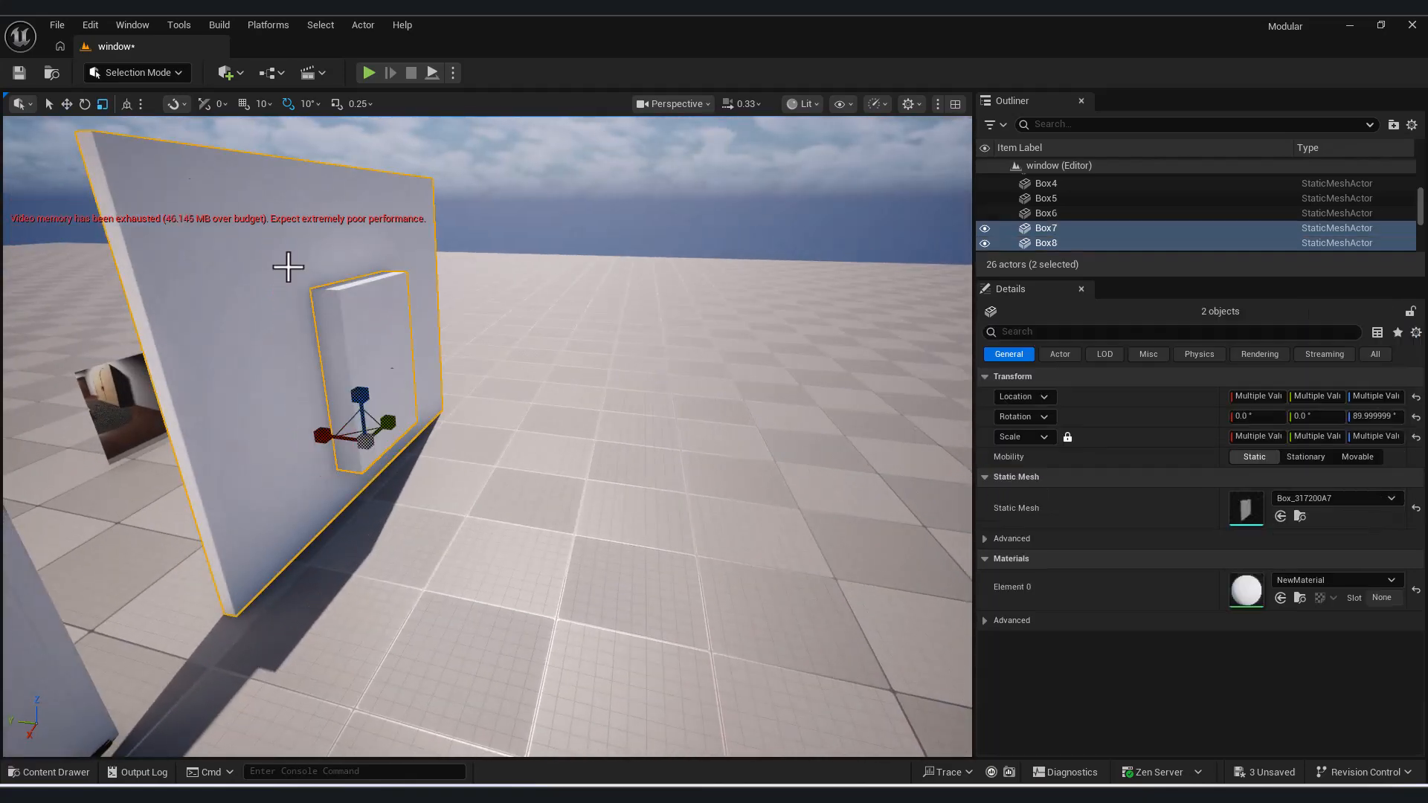
Step: Cut a window opening through the duplicated wall with a Mesh Boolean set to Difference A - B, using the thickened copy as the cutter
left_click(170, 75)
left_click(154, 159)
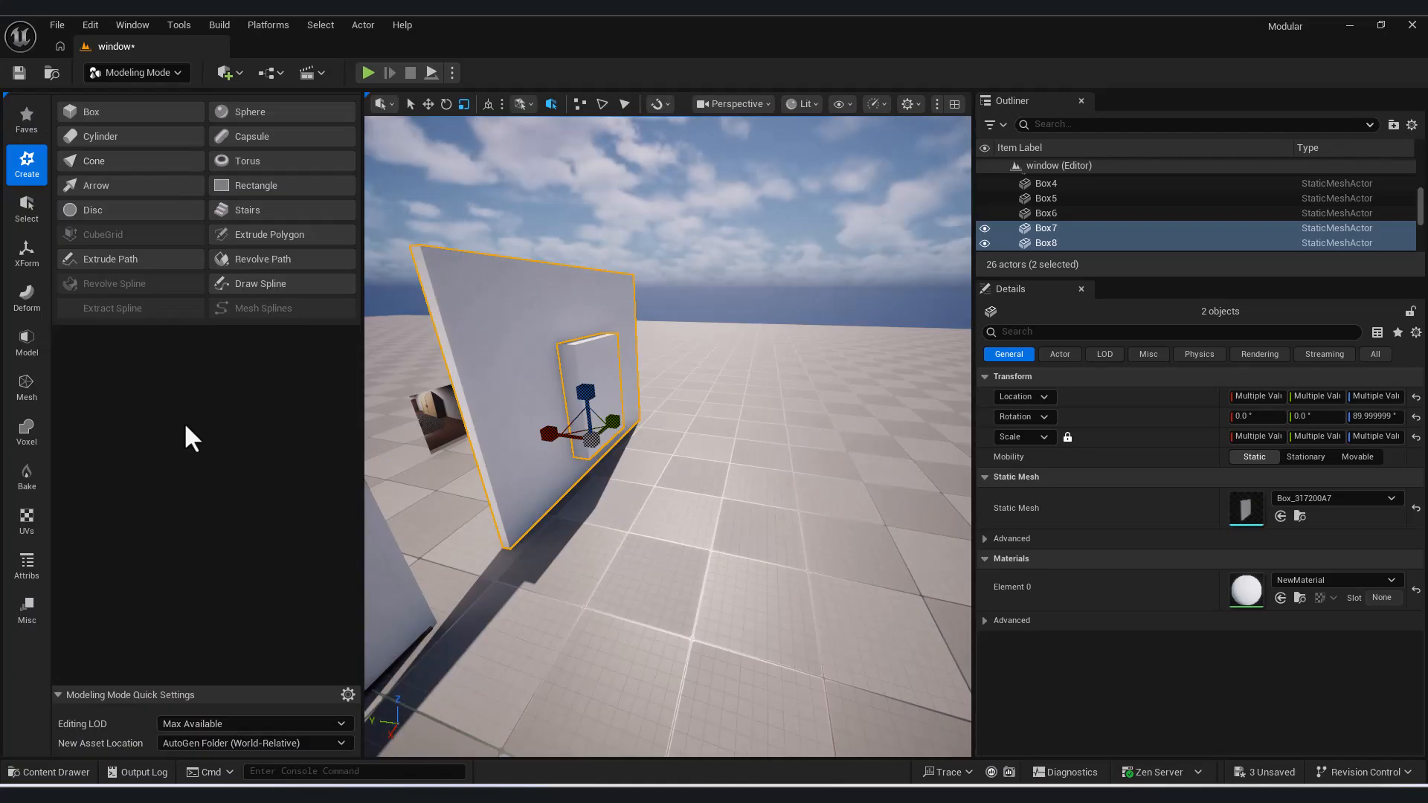
left_click(34, 339)
left_click(128, 132)
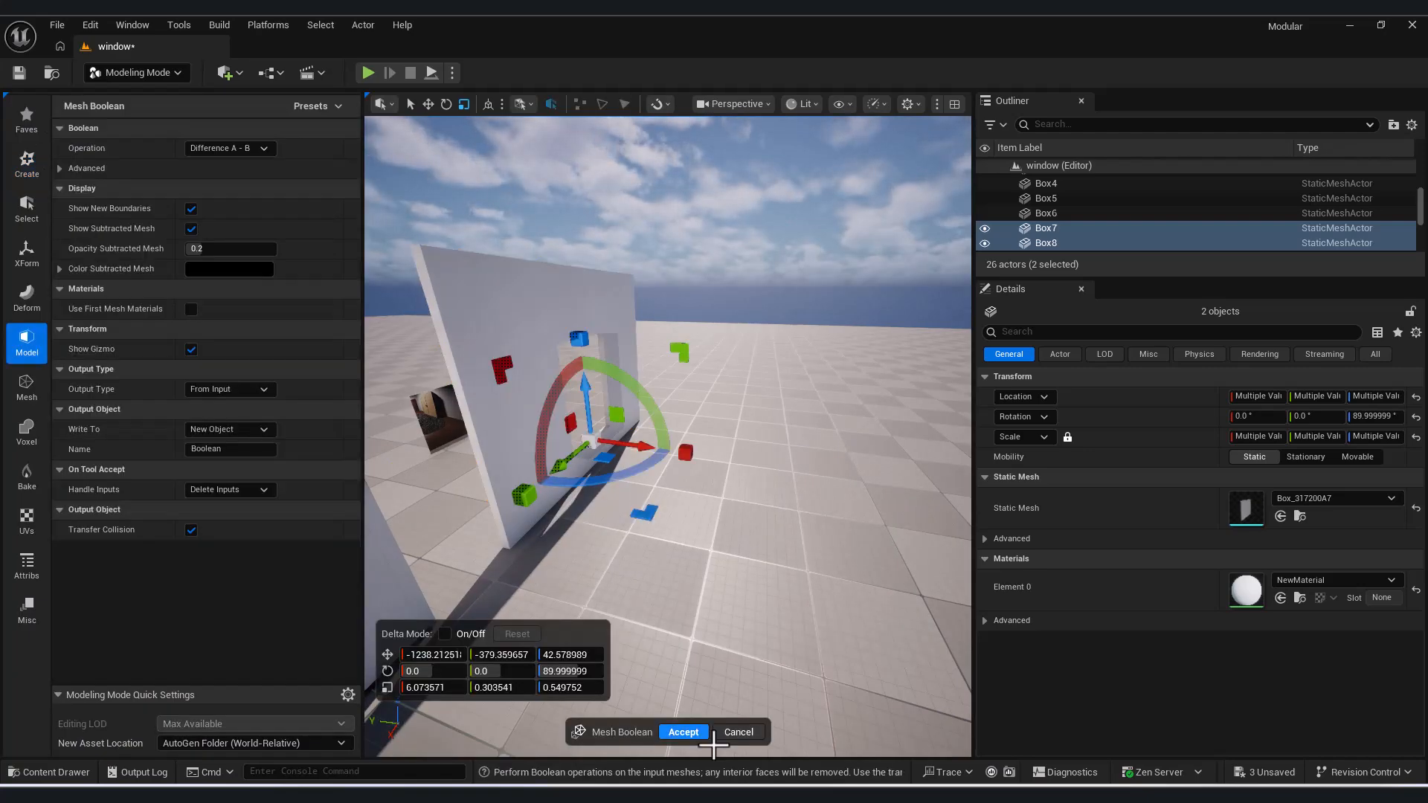
right_click_drag(767, 569, 632, 562)
left_click_drag(734, 461, 724, 473)
left_click(682, 732)
Step: Move the M_Room1 rectangle behind the new window opening, to X about -1209
right_click_drag(758, 417, 727, 349)
left_click(727, 350)
key("w")
left_click_drag(752, 342, 626, 371)
right_click_drag(626, 371, 729, 372)
Step: Back in Selection Mode, scale the rectangle uniformly to about 1.95 and raise it to Z about 118 to fill the window opening
left_click(140, 79)
left_click(141, 99)
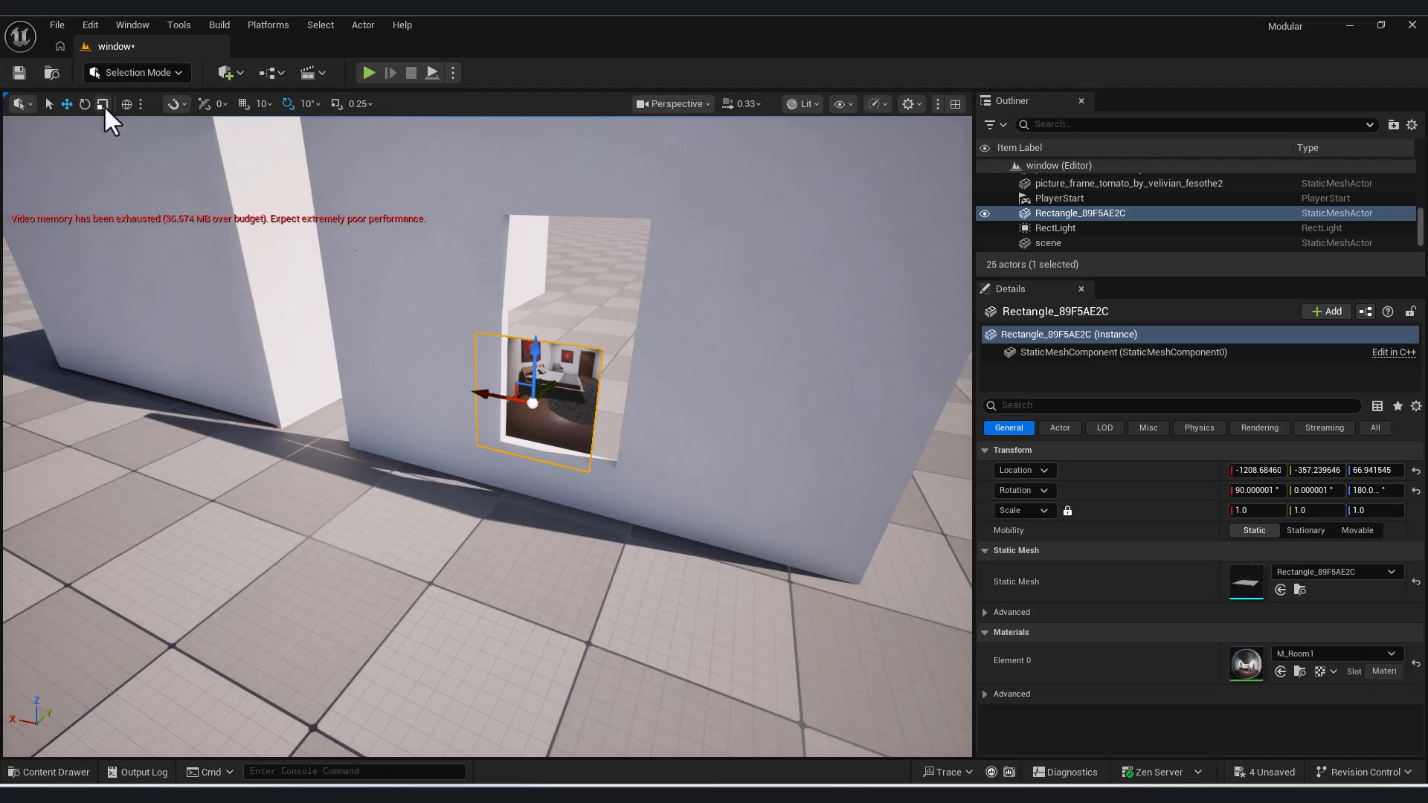
left_click_drag(532, 395, 493, 330)
key("w")
right_click_drag(493, 330, 524, 319)
right_click_drag(297, 190, 246, 186)
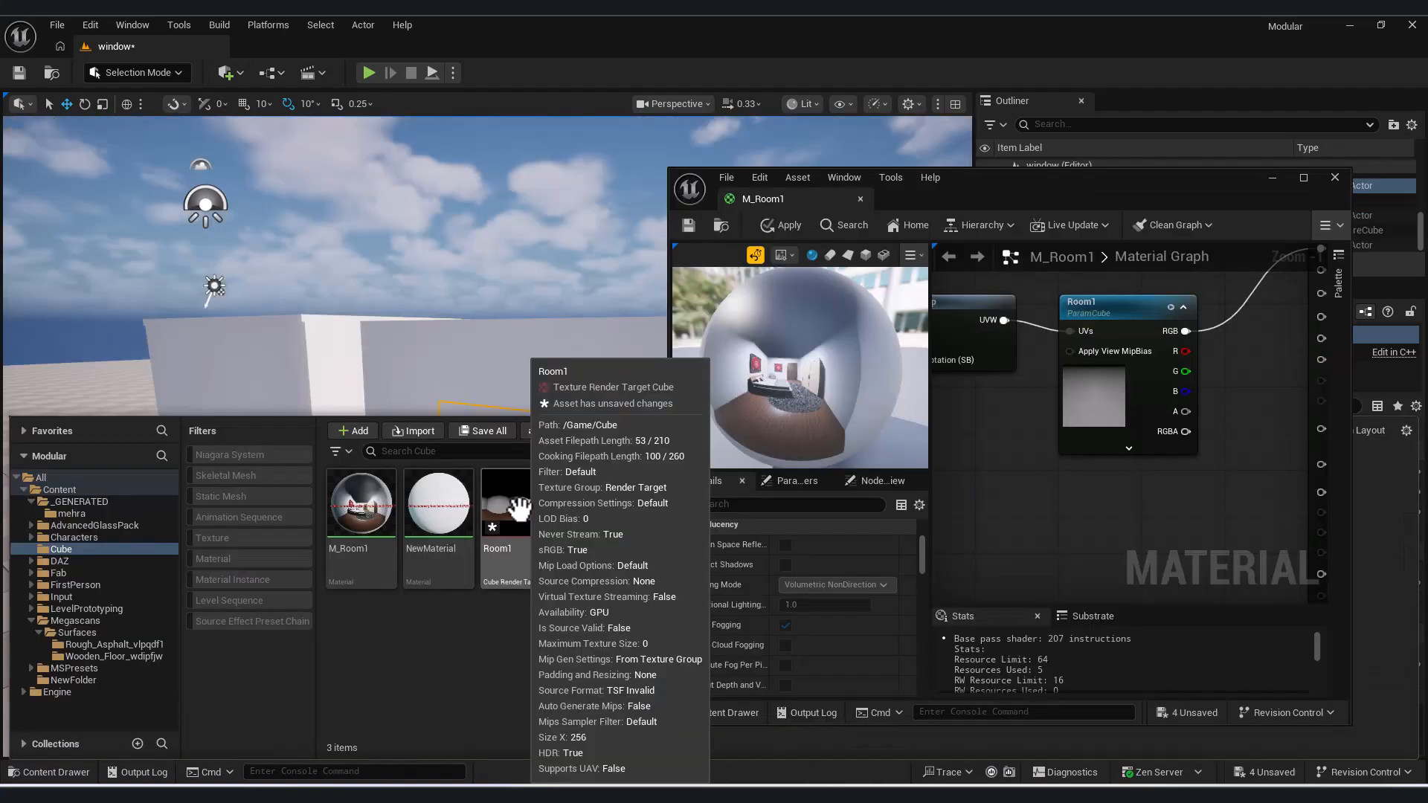
Step: Create a static texture named Room1_Tex from the Room1 cube render target
right_click(518, 508)
left_click(487, 648)
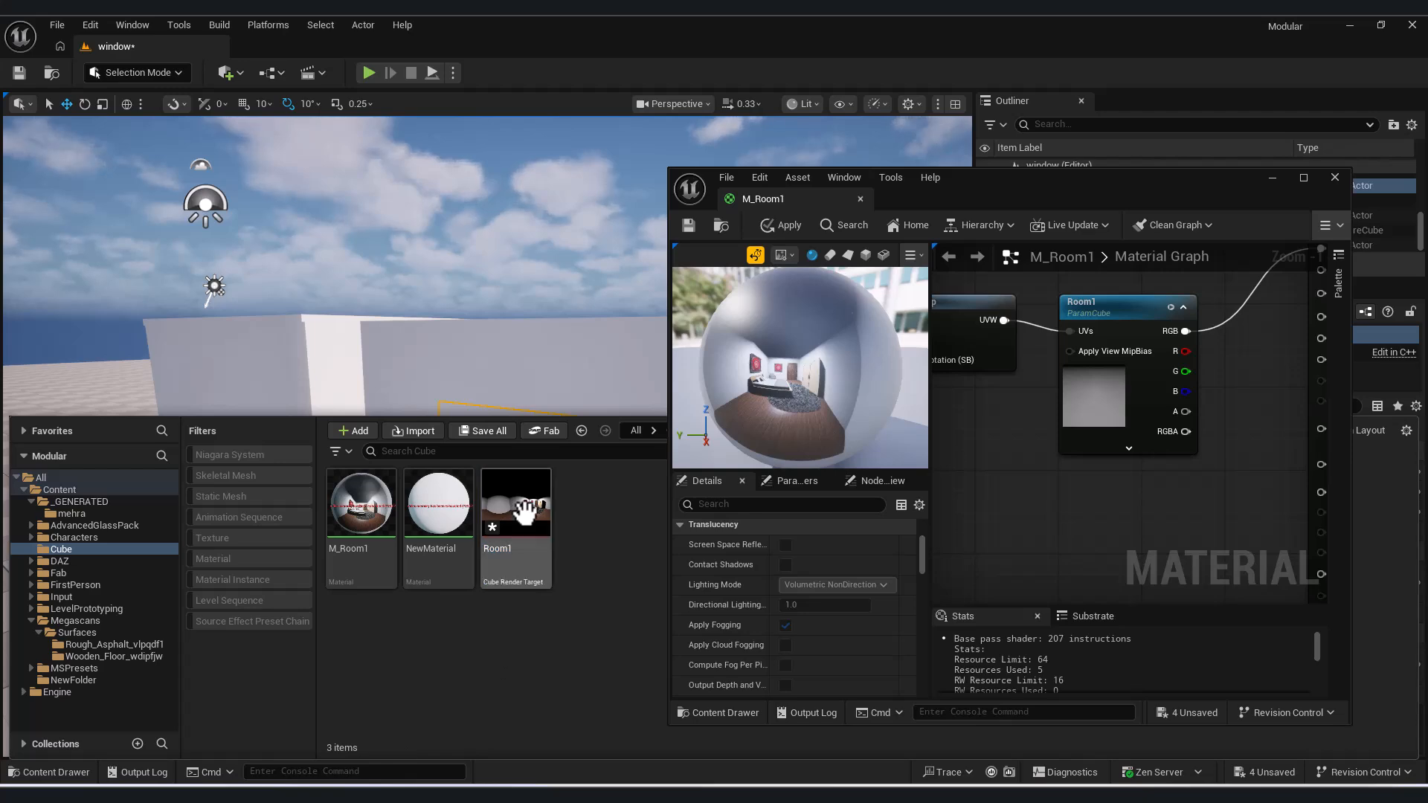
right_click(526, 474)
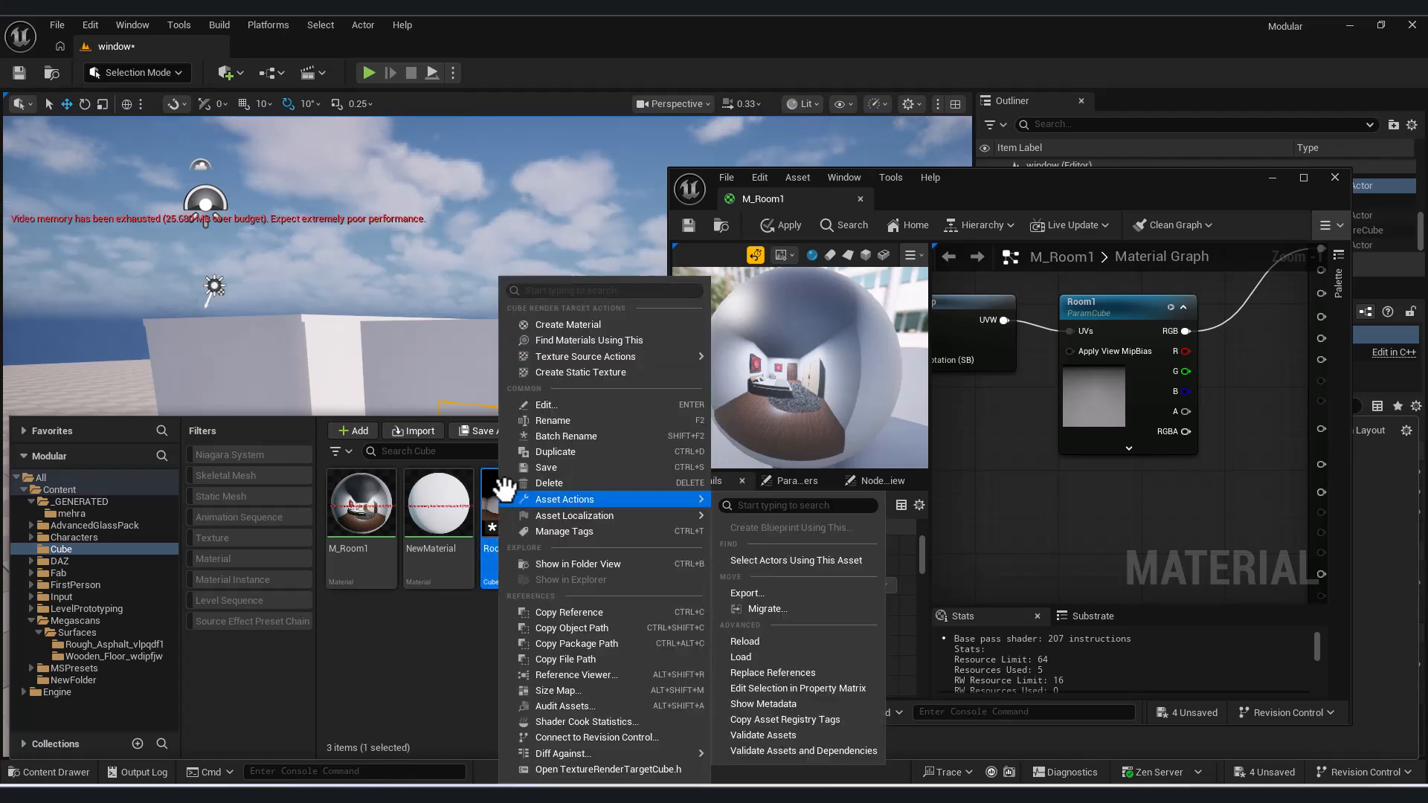
left_click(582, 369)
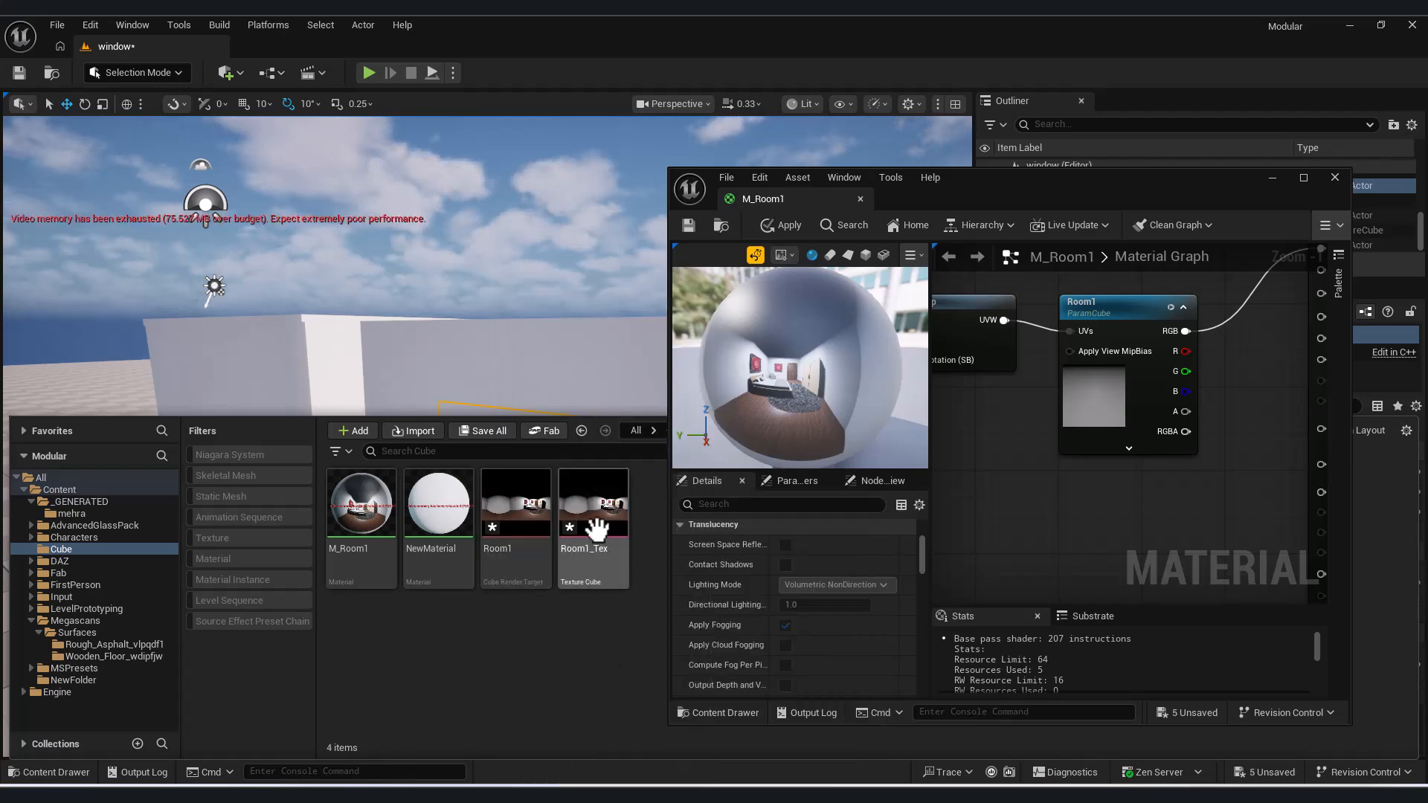
Step: Assign Room1_Tex to the Room1 texture parameter in M_Room1 and minimize the material editor
left_click(1099, 415)
left_click(829, 642)
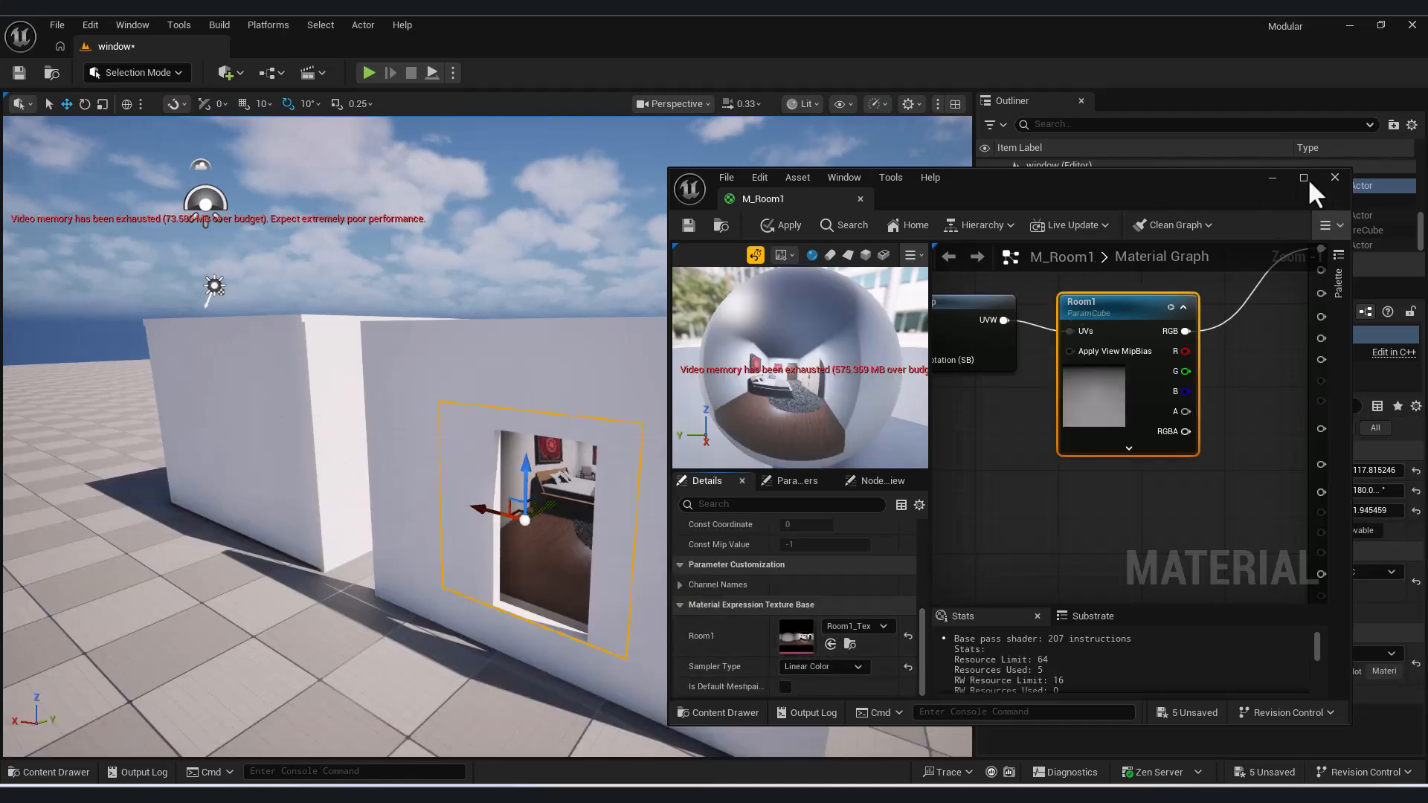
left_click(1270, 177)
Step: Test the window's static texture by shifting the SceneCaptureCube along Y to about -200, and undo the move
left_click(1115, 231)
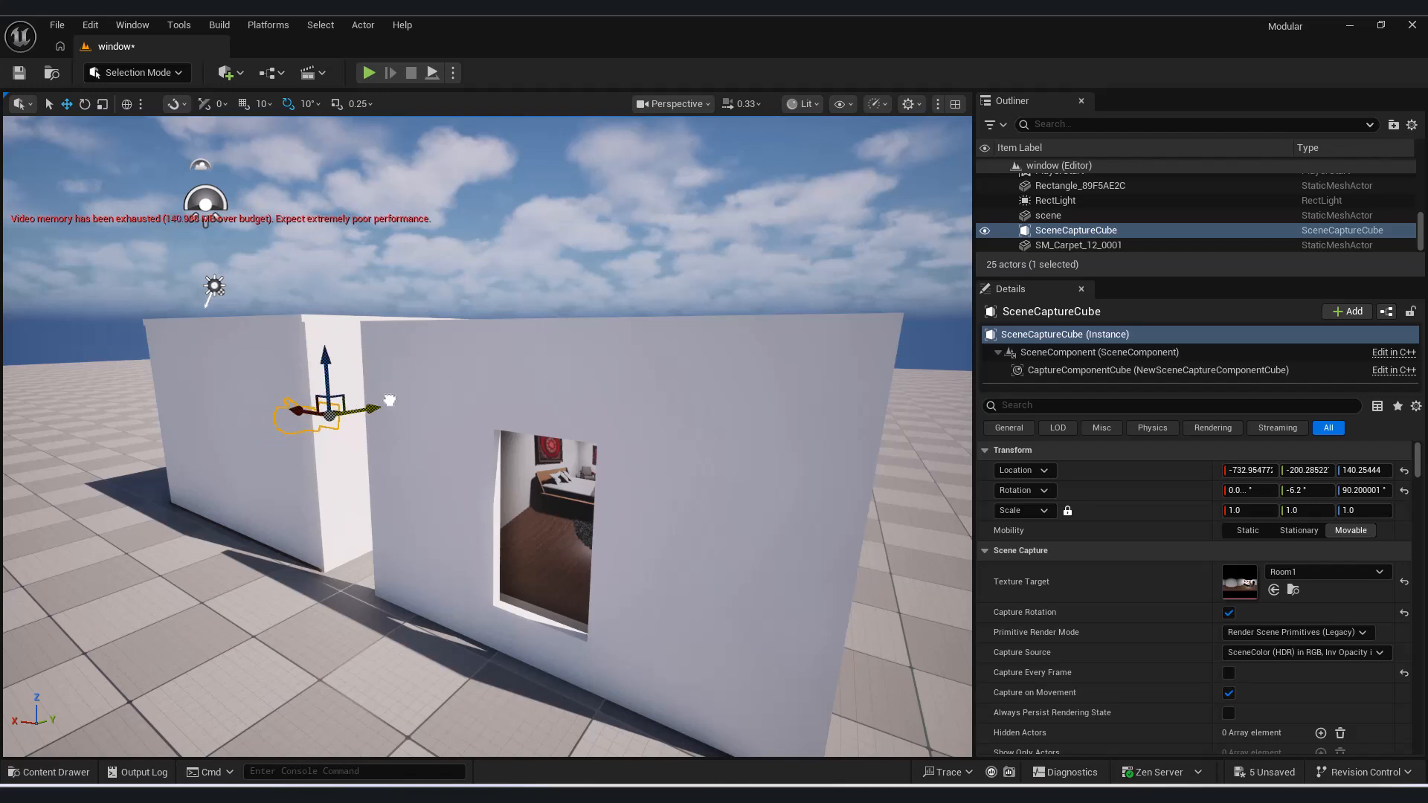
key("ctrl+z")
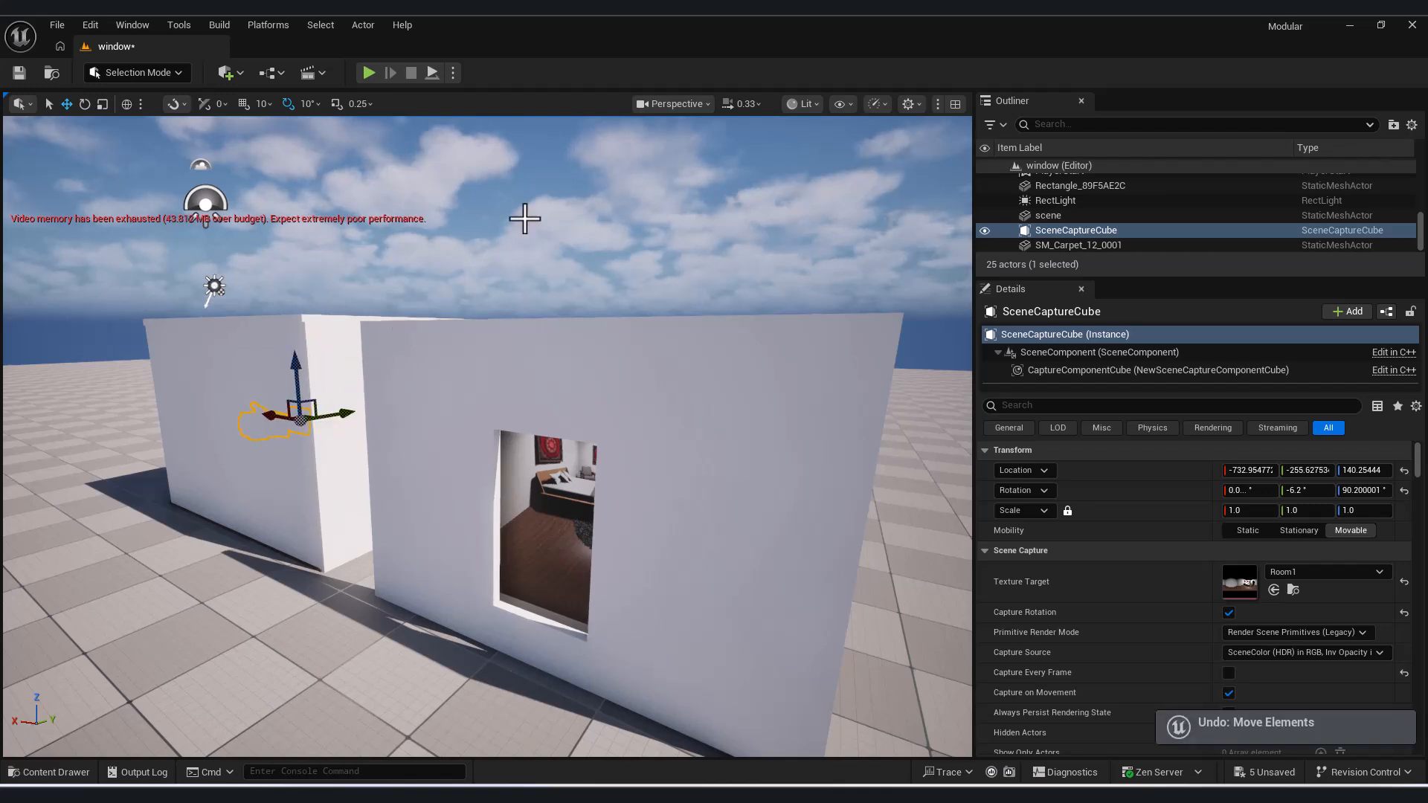
left_click(425, 427)
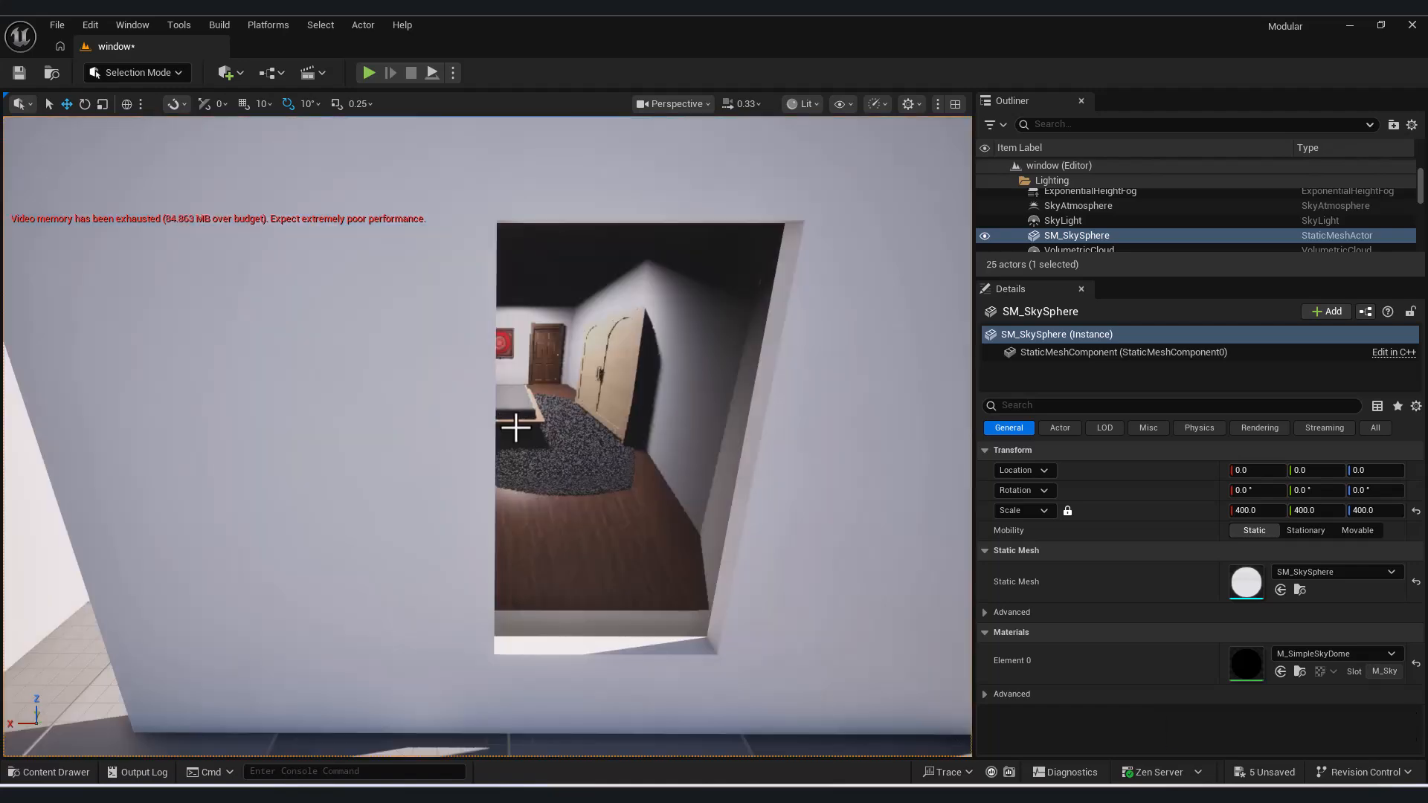
Step: Select the rectangle behind the window and adjust its height to Z about 113 while checking the room view
right_click_drag(515, 428, 465, 409)
left_click(536, 503)
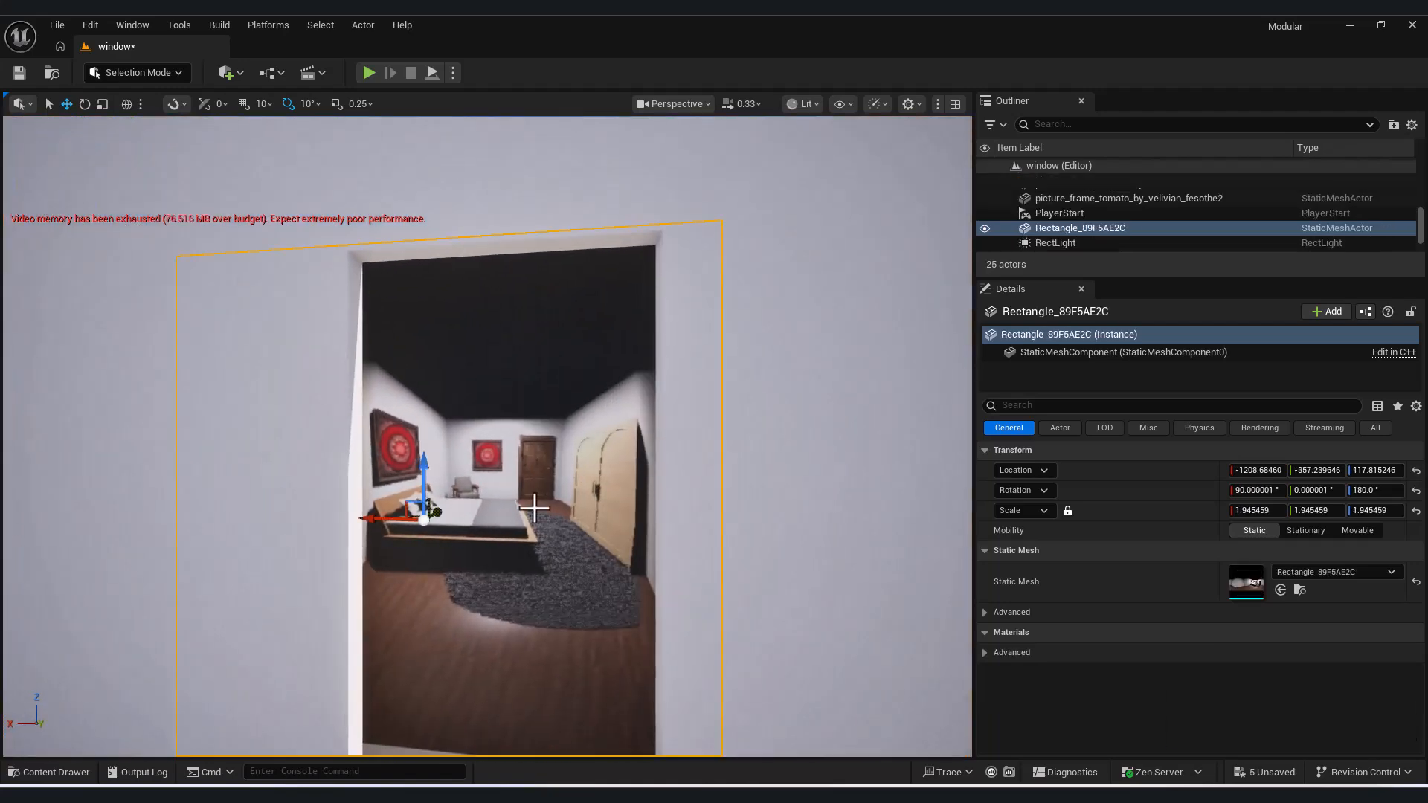
right_click_drag(535, 503, 529, 497)
left_click_drag(440, 466, 512, 495)
right_click_drag(513, 494, 502, 490)
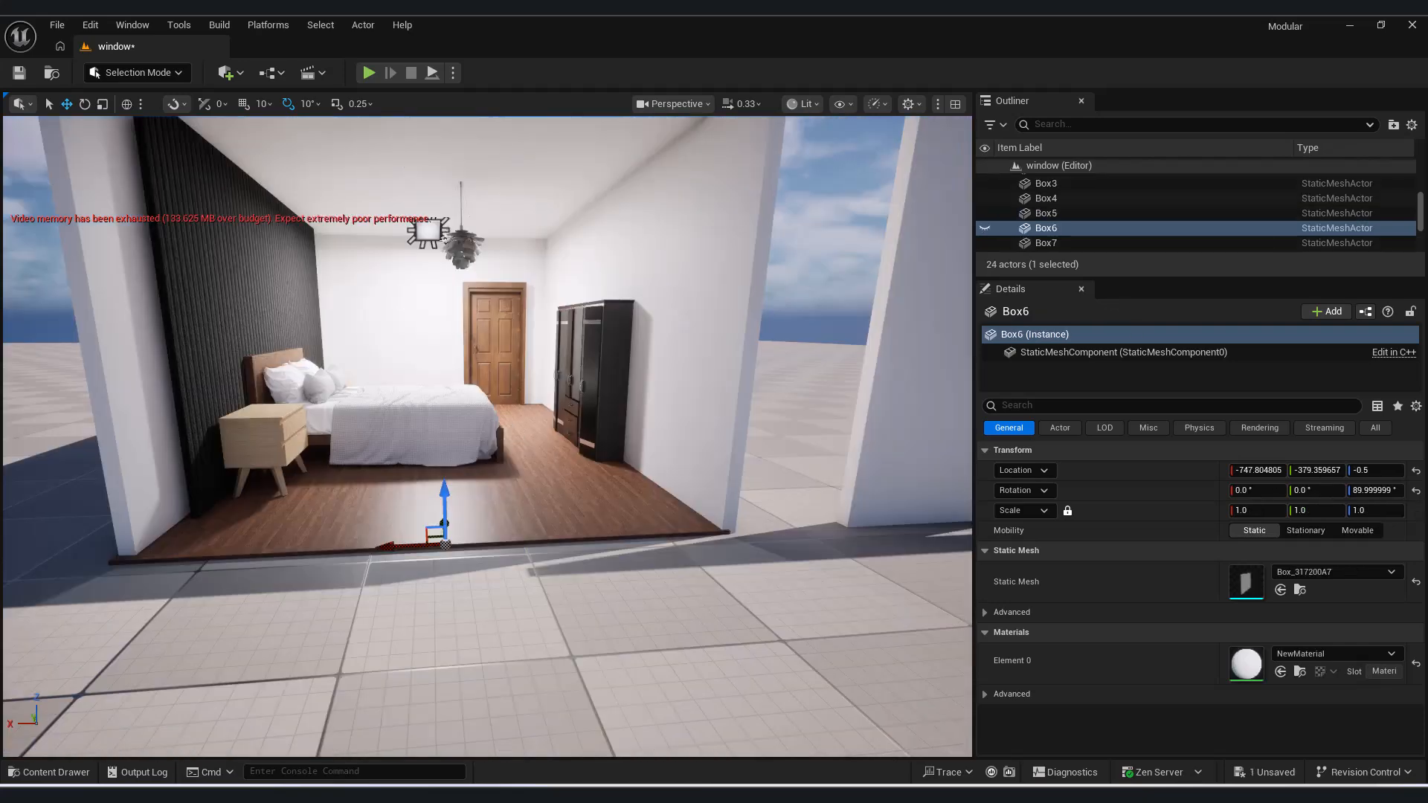
Step: Duplicate the M_Room1 material in the Cube folder and name the copy M_Room2
right_click_drag(502, 491, 462, 223)
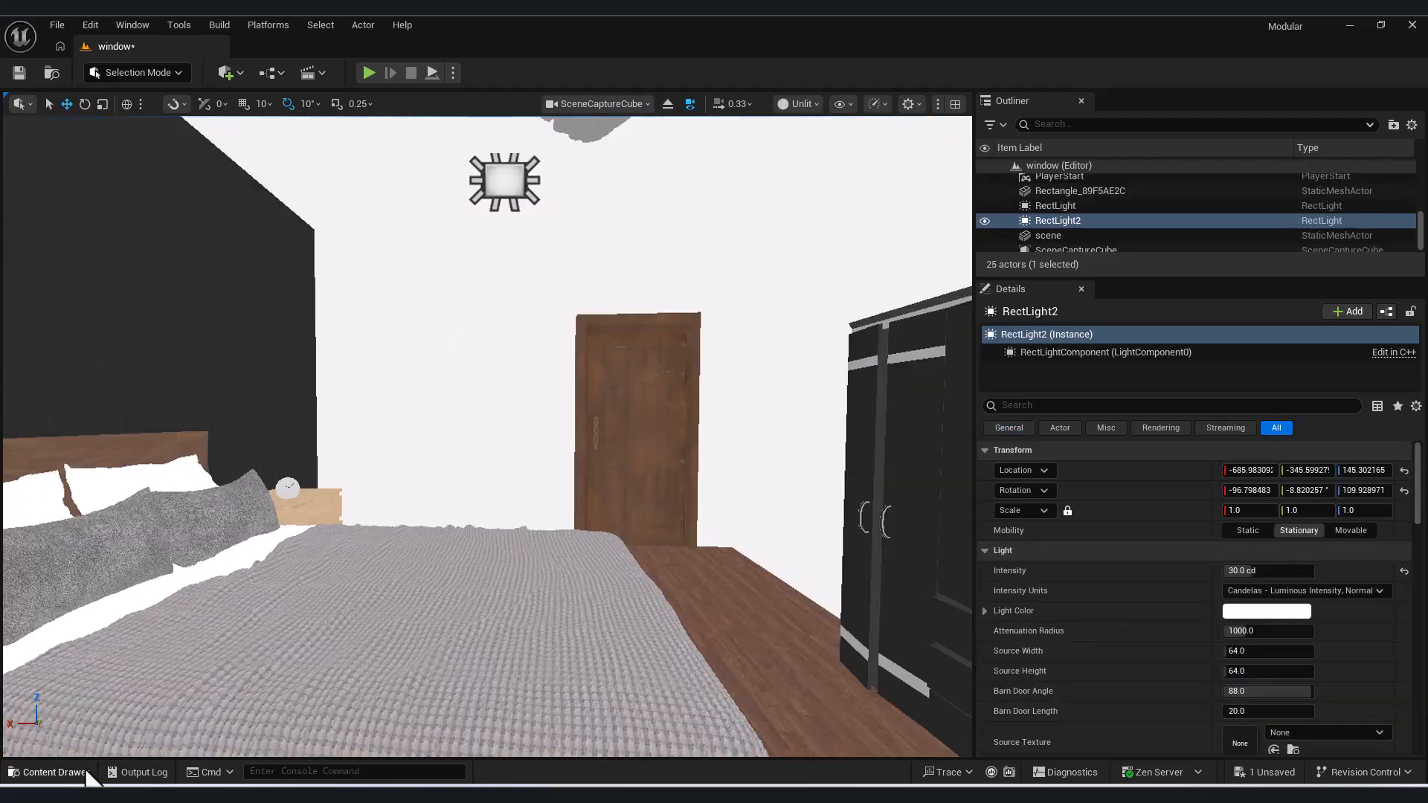
left_click(87, 773)
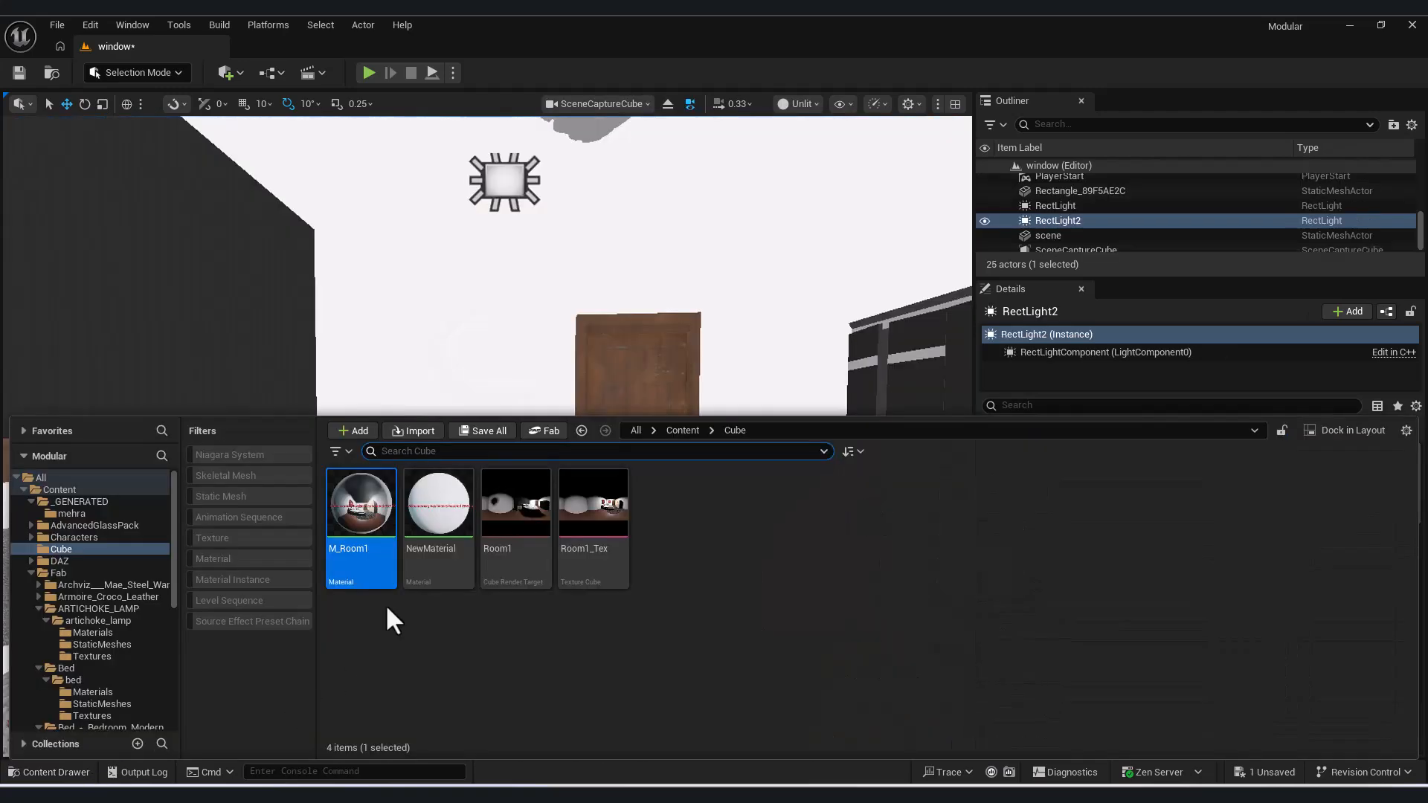
right_click(380, 520)
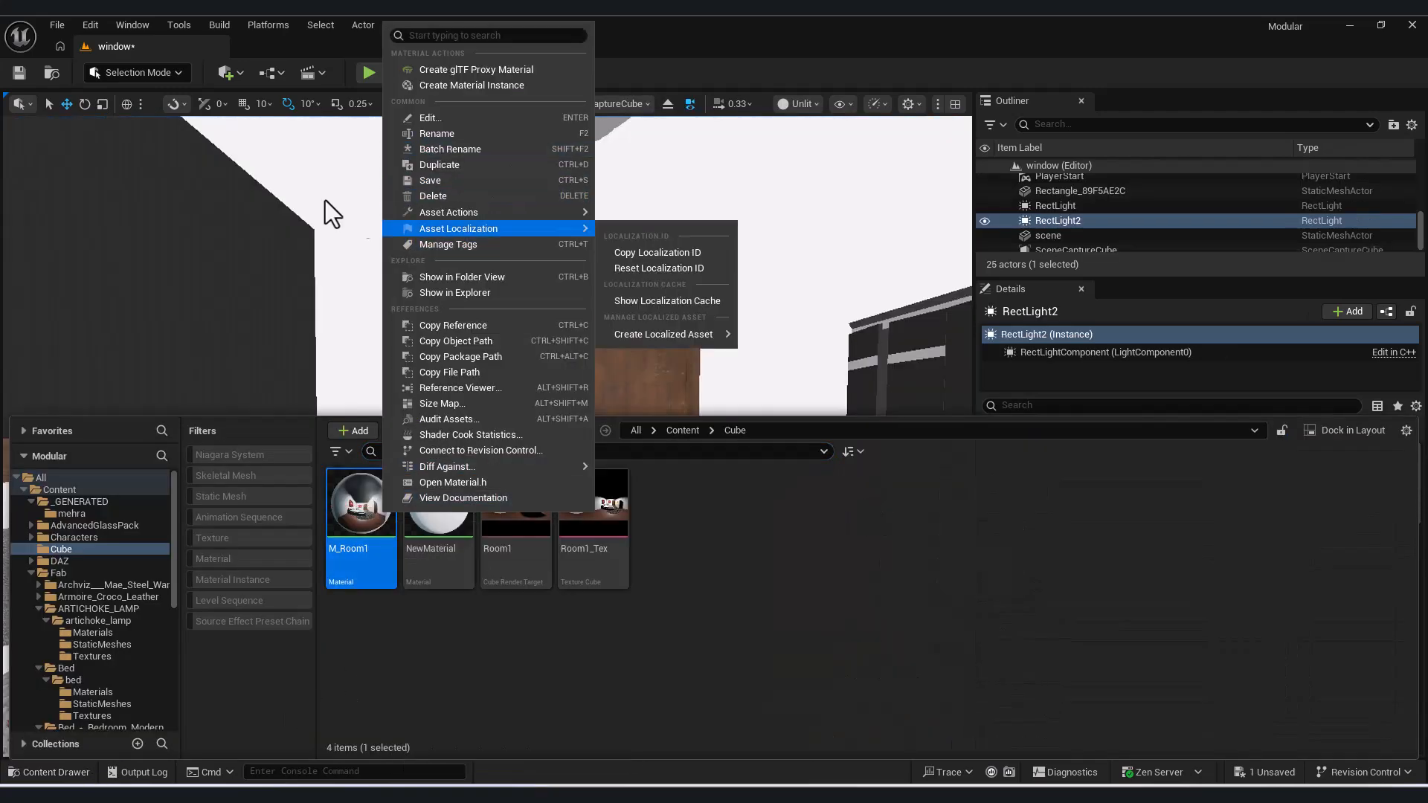
left_click(75, 232)
right_click(353, 546)
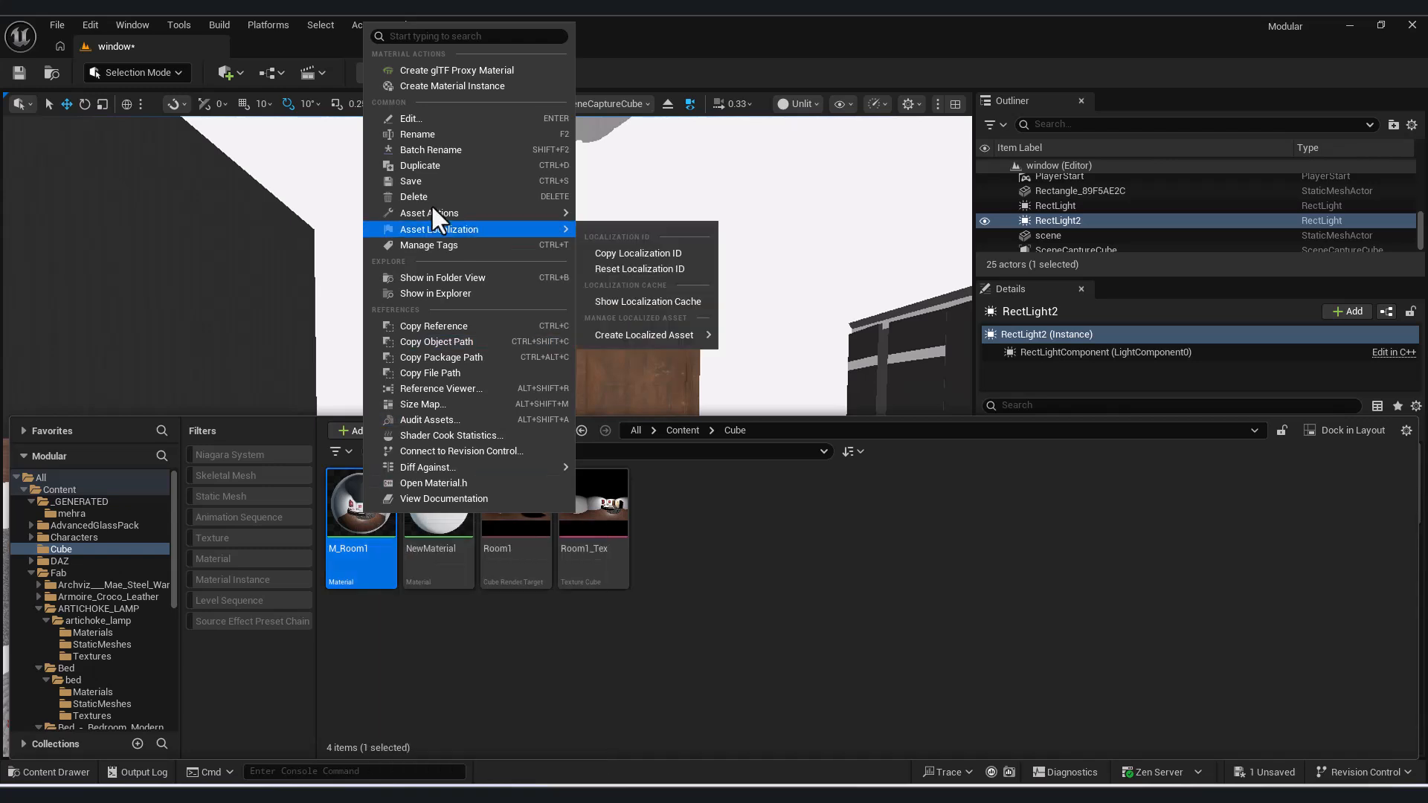
left_click(440, 165)
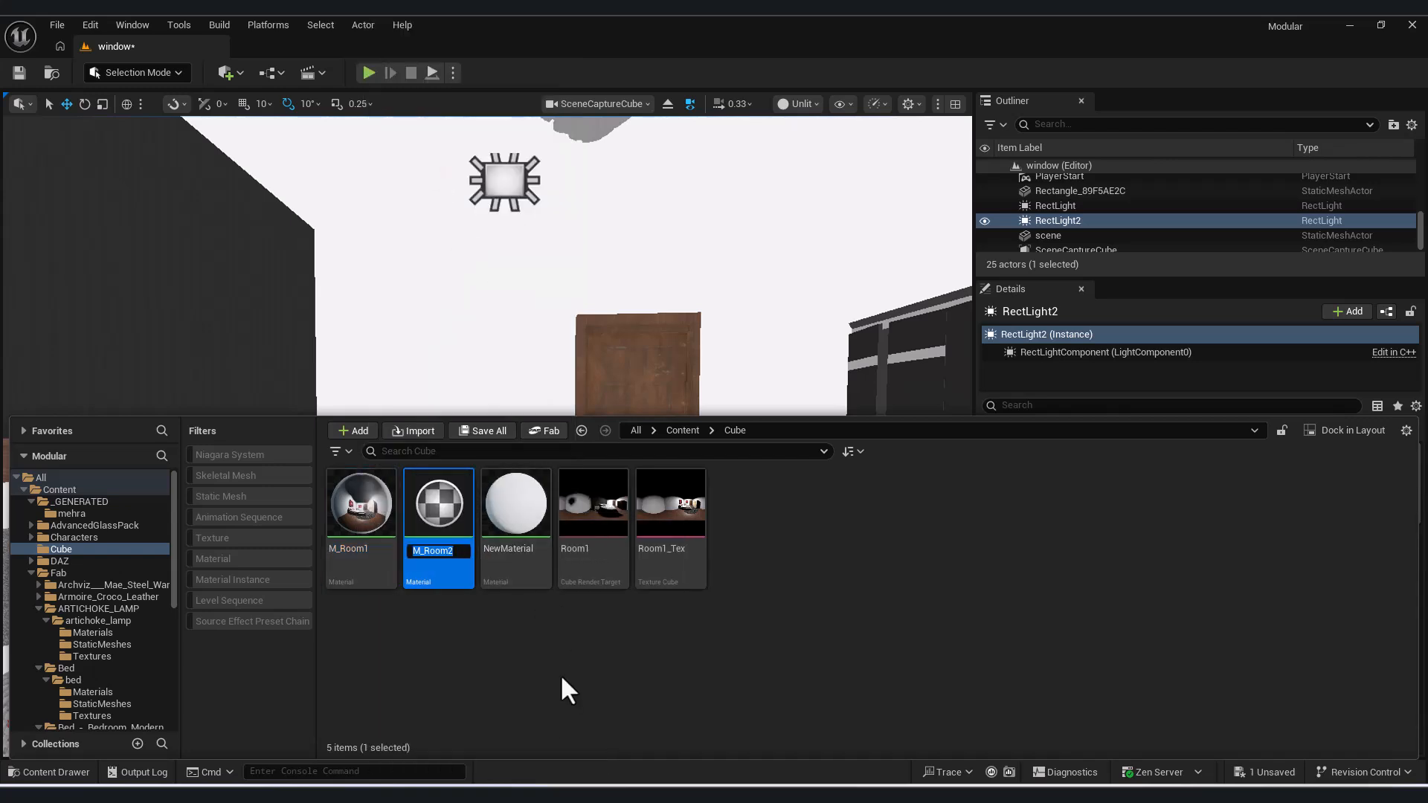
key("Return")
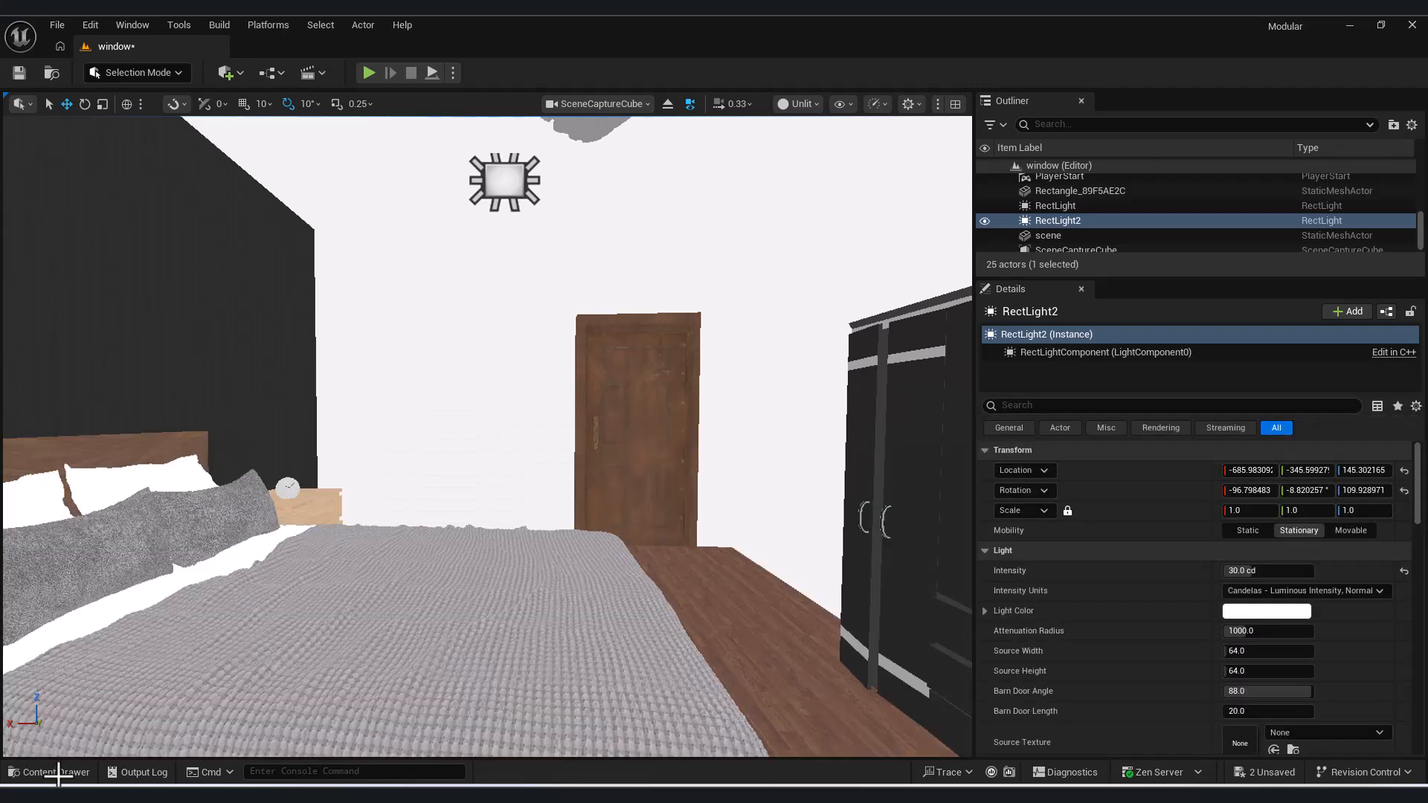
Step: Create a static texture from the Room1 render target of the rearranged bedroom and rename it Room1_Tex2
left_click(56, 776)
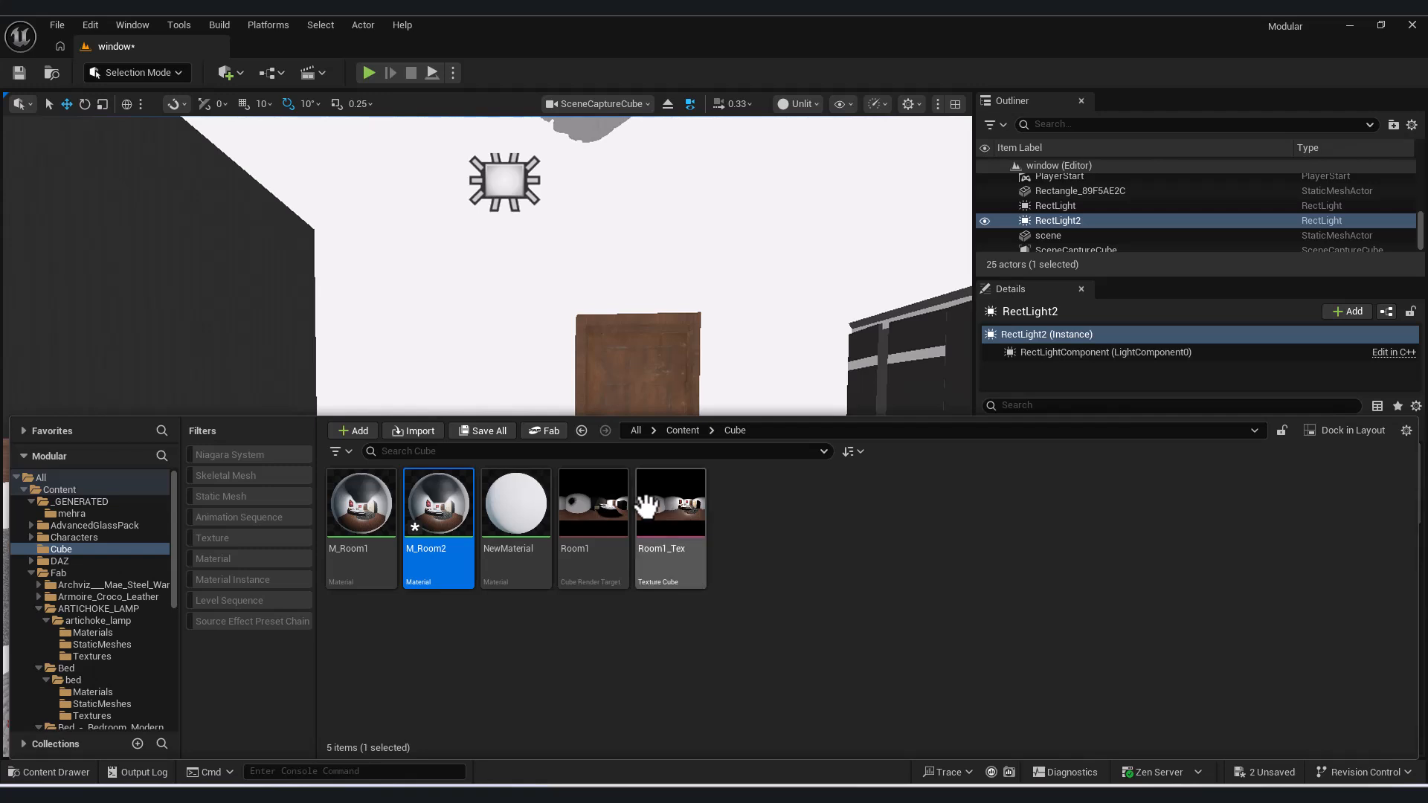
left_click(595, 498)
right_click(596, 491)
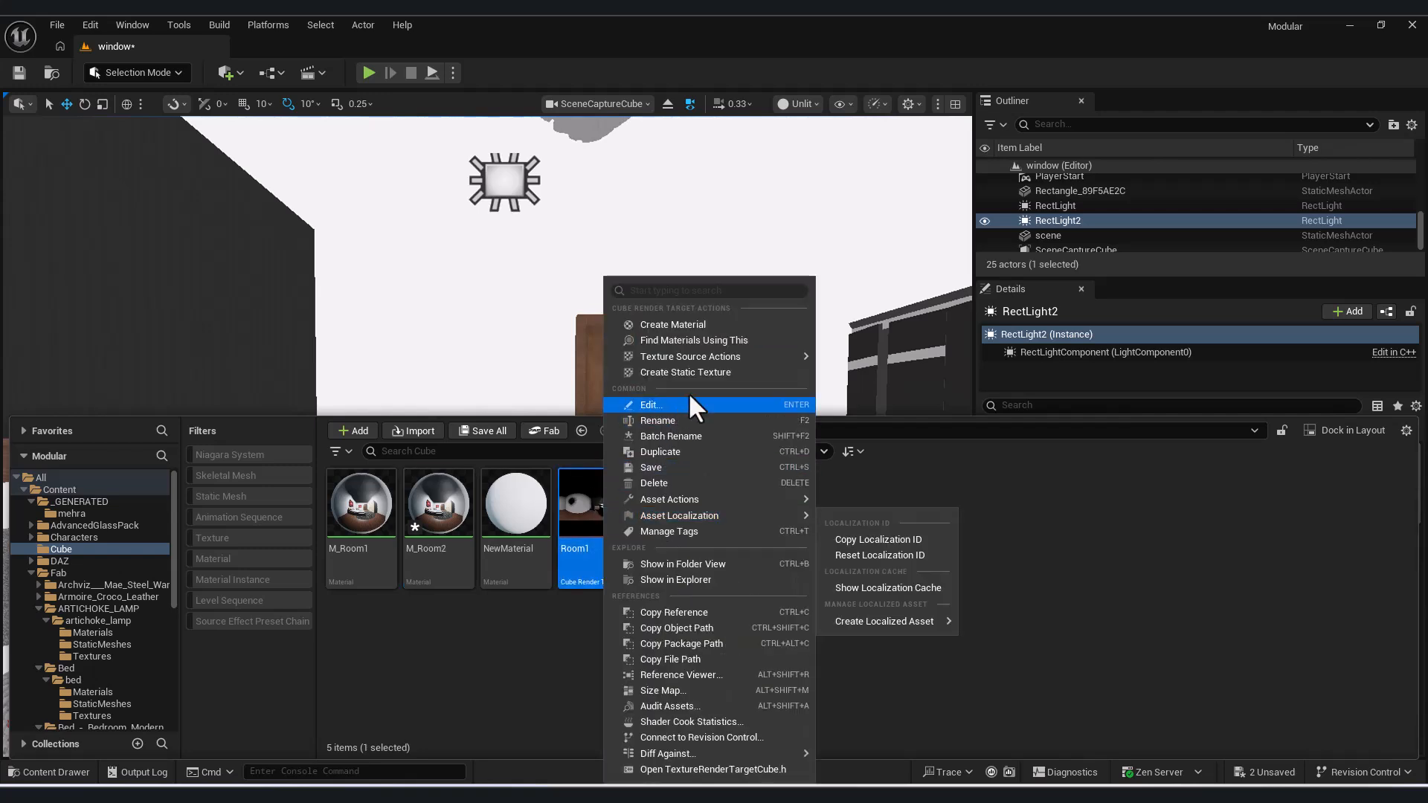
left_click(697, 373)
left_click(753, 512)
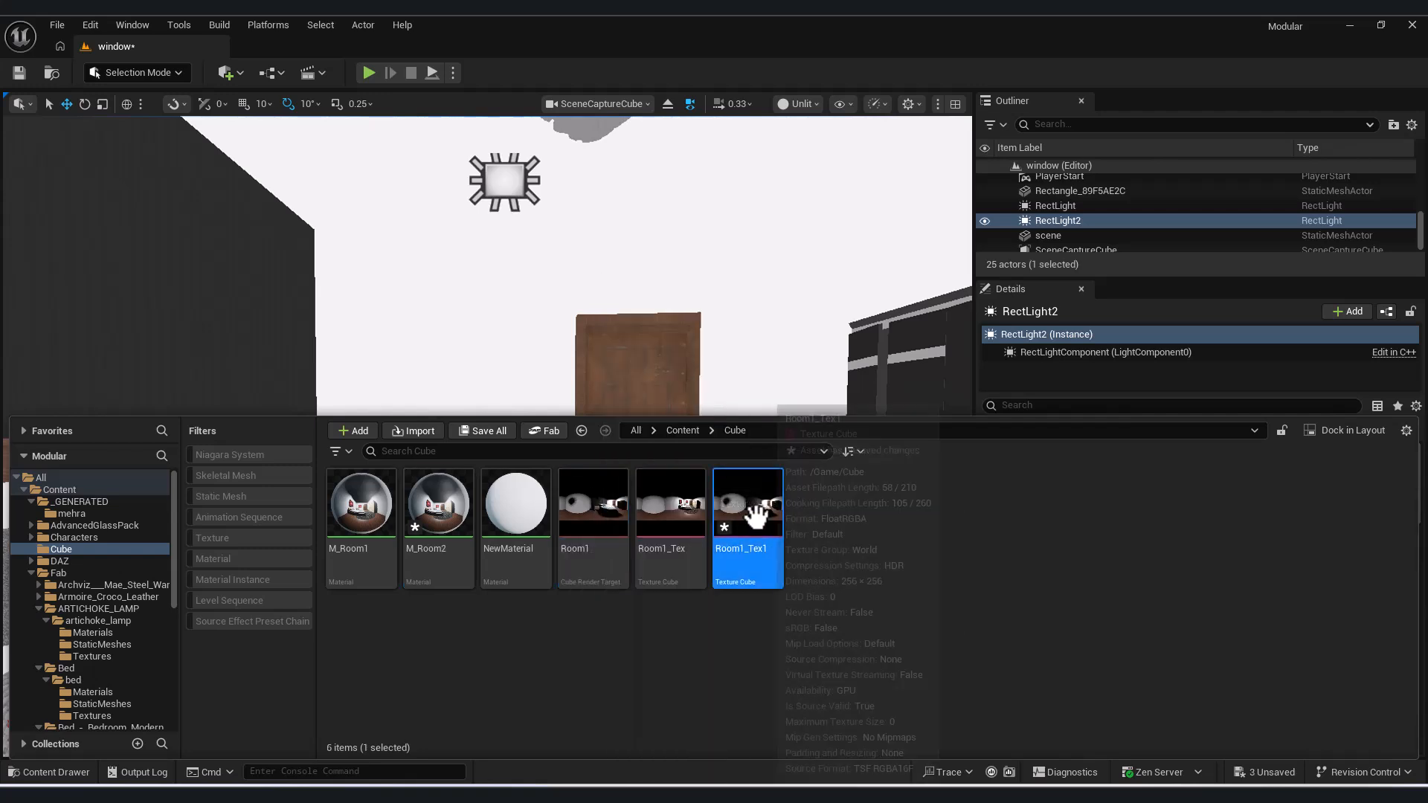
left_click(766, 551)
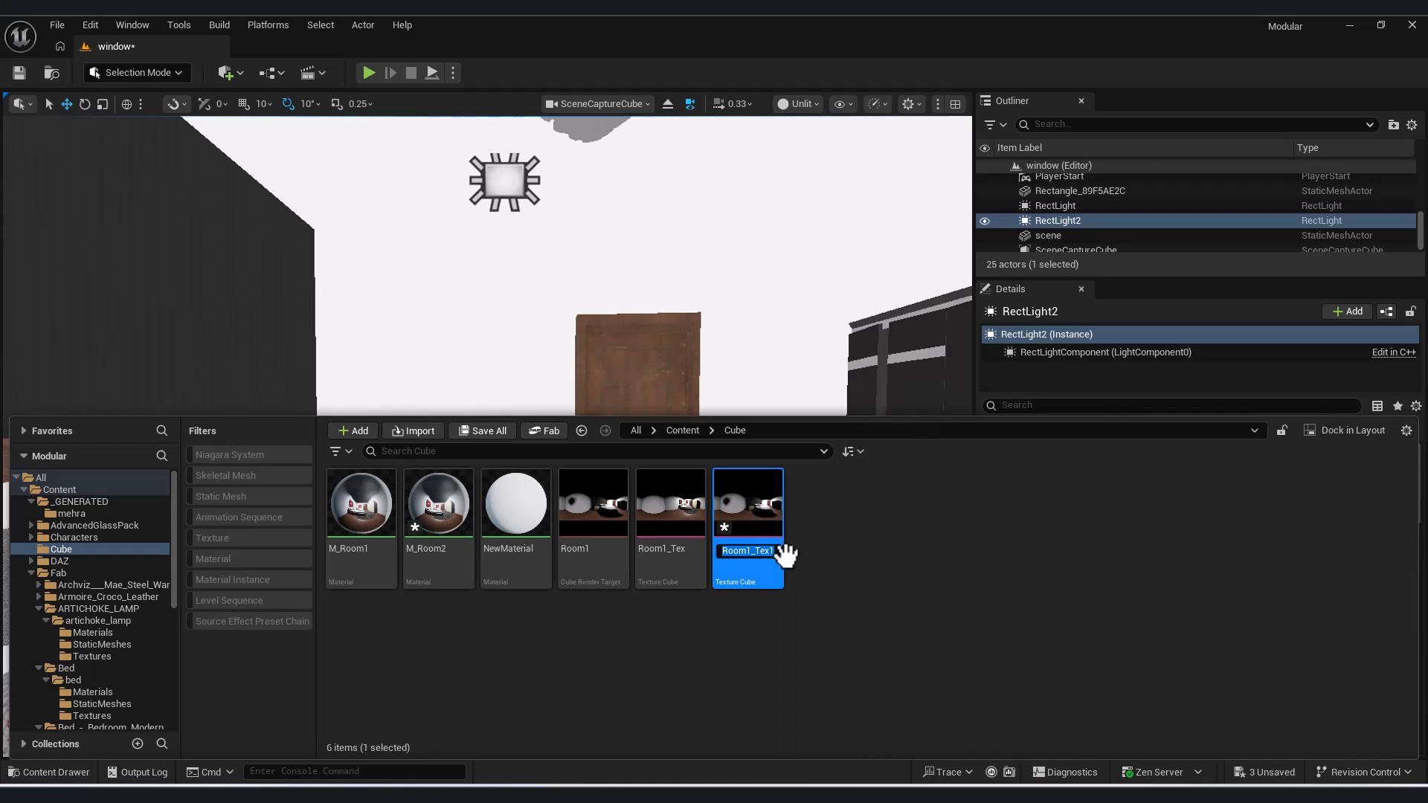
key("BackSpace")
type("2")
key("Return")
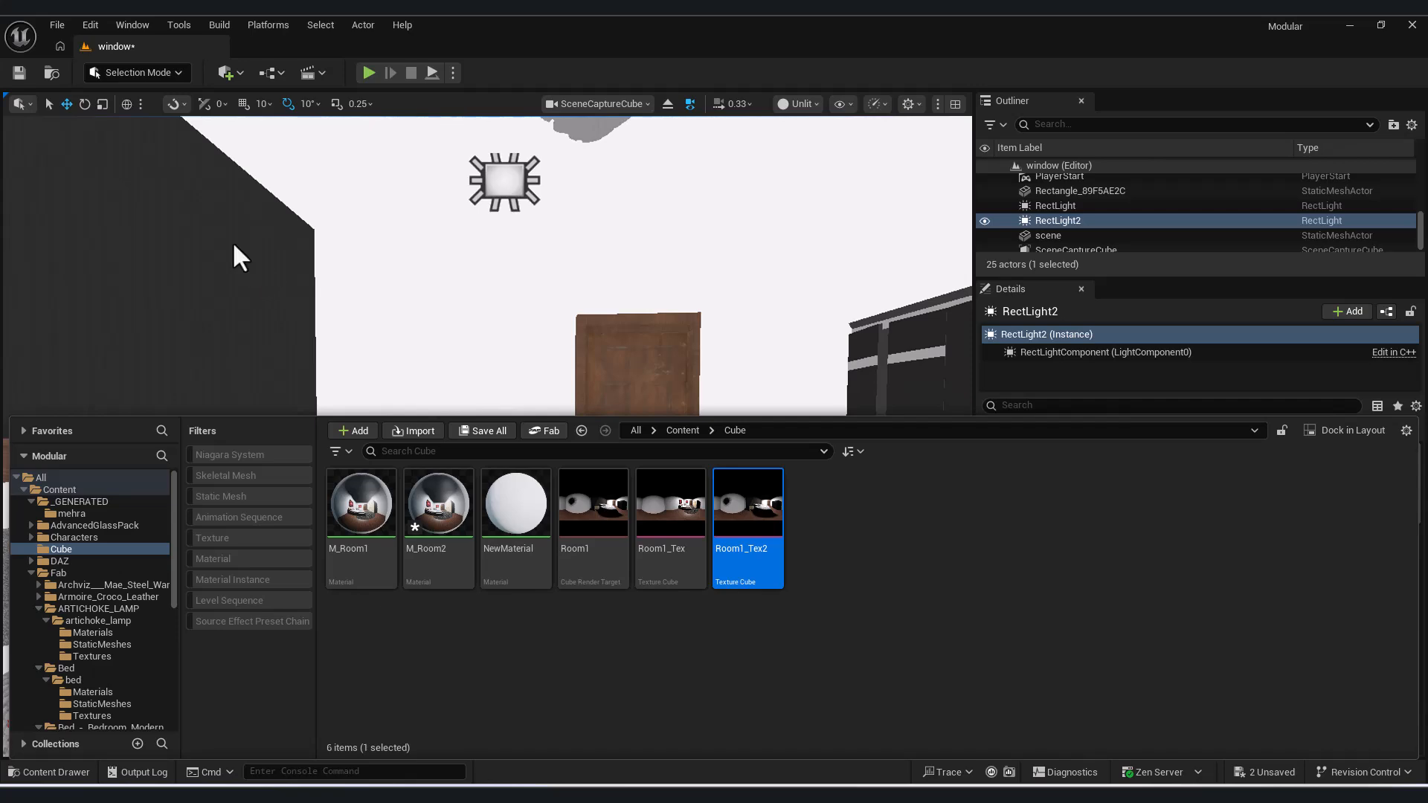
Step: Assign Room1_Tex2 to the Room1 texture parameter in M_Room2, save the material and minimize its editor
left_click(1042, 364)
scroll(926, 665, "down", 8)
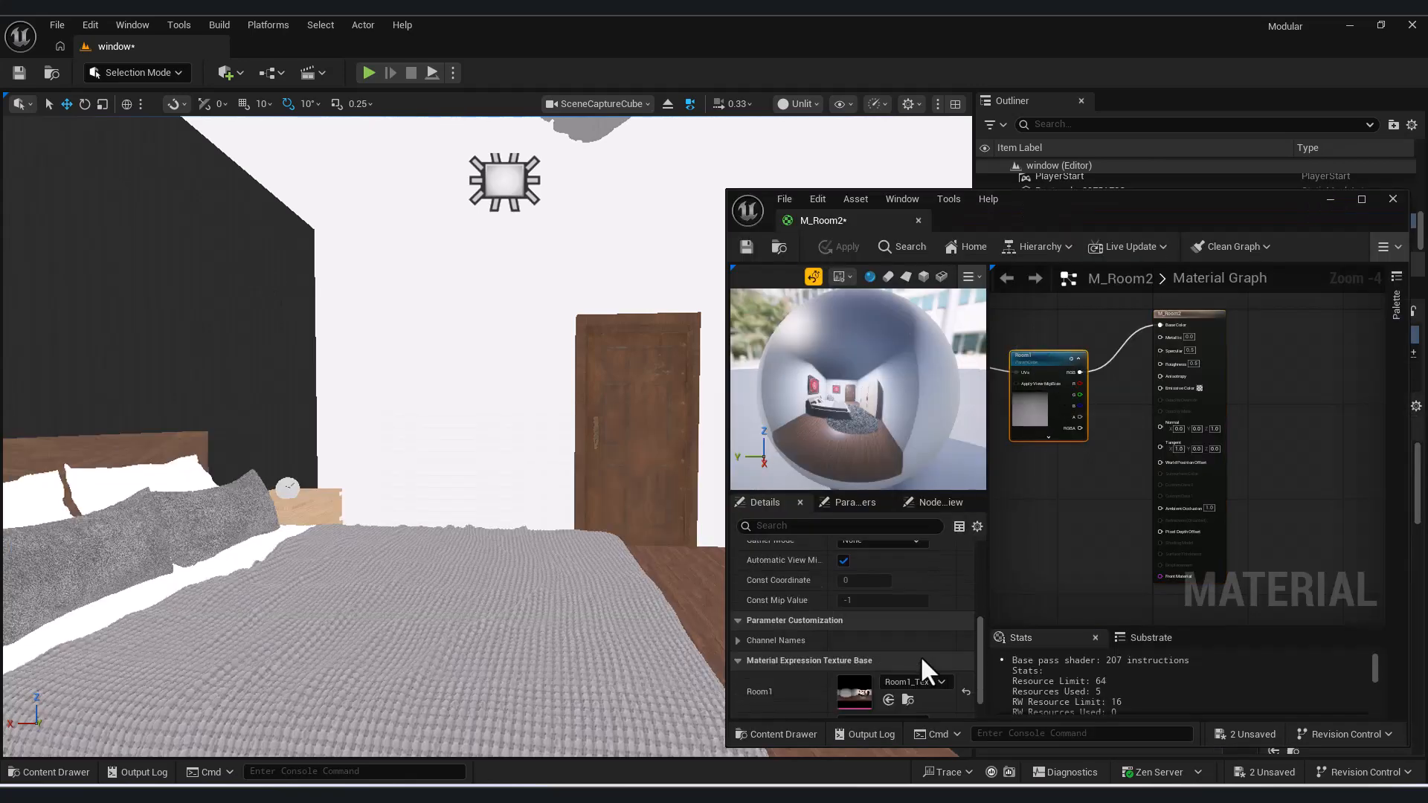
left_click(888, 665)
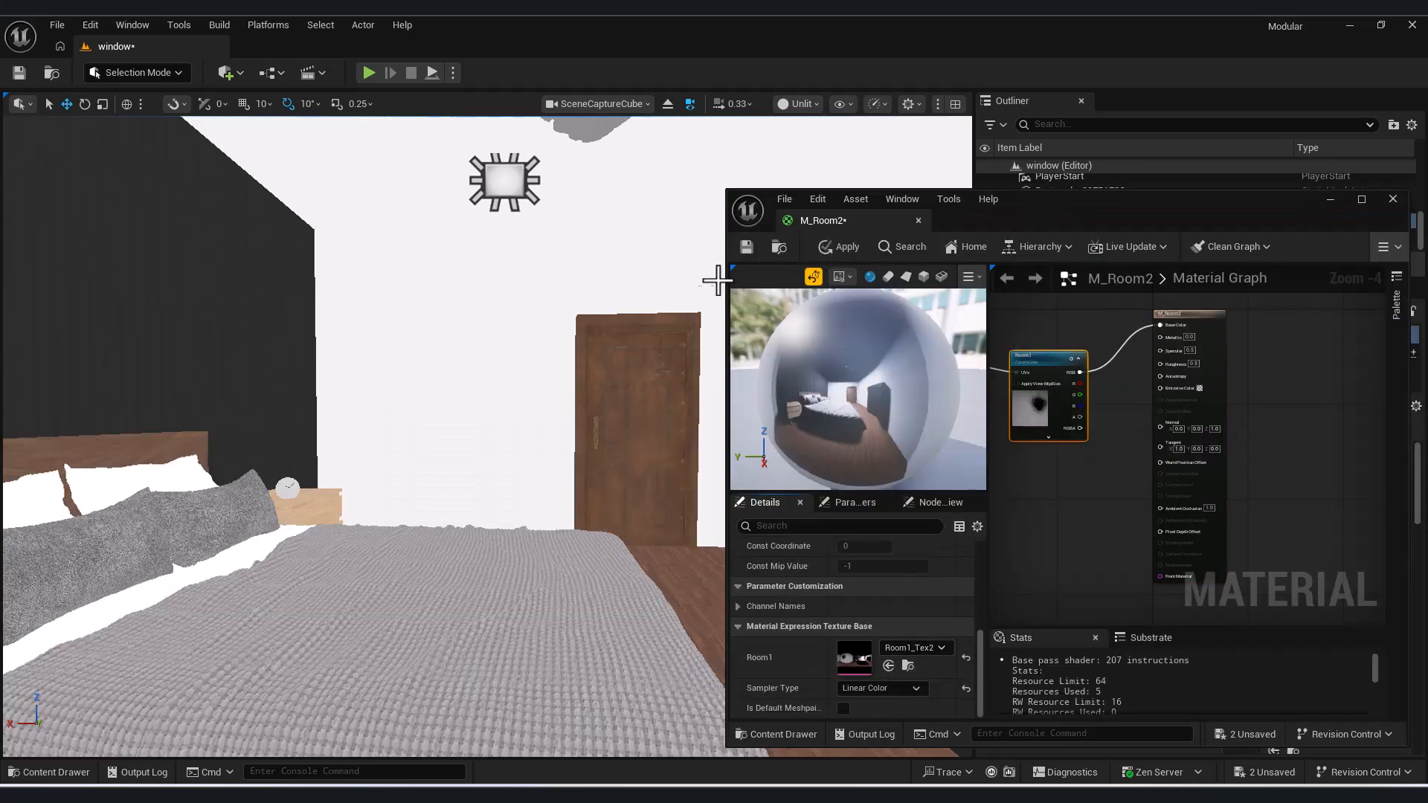
left_click(747, 247)
left_click(1330, 200)
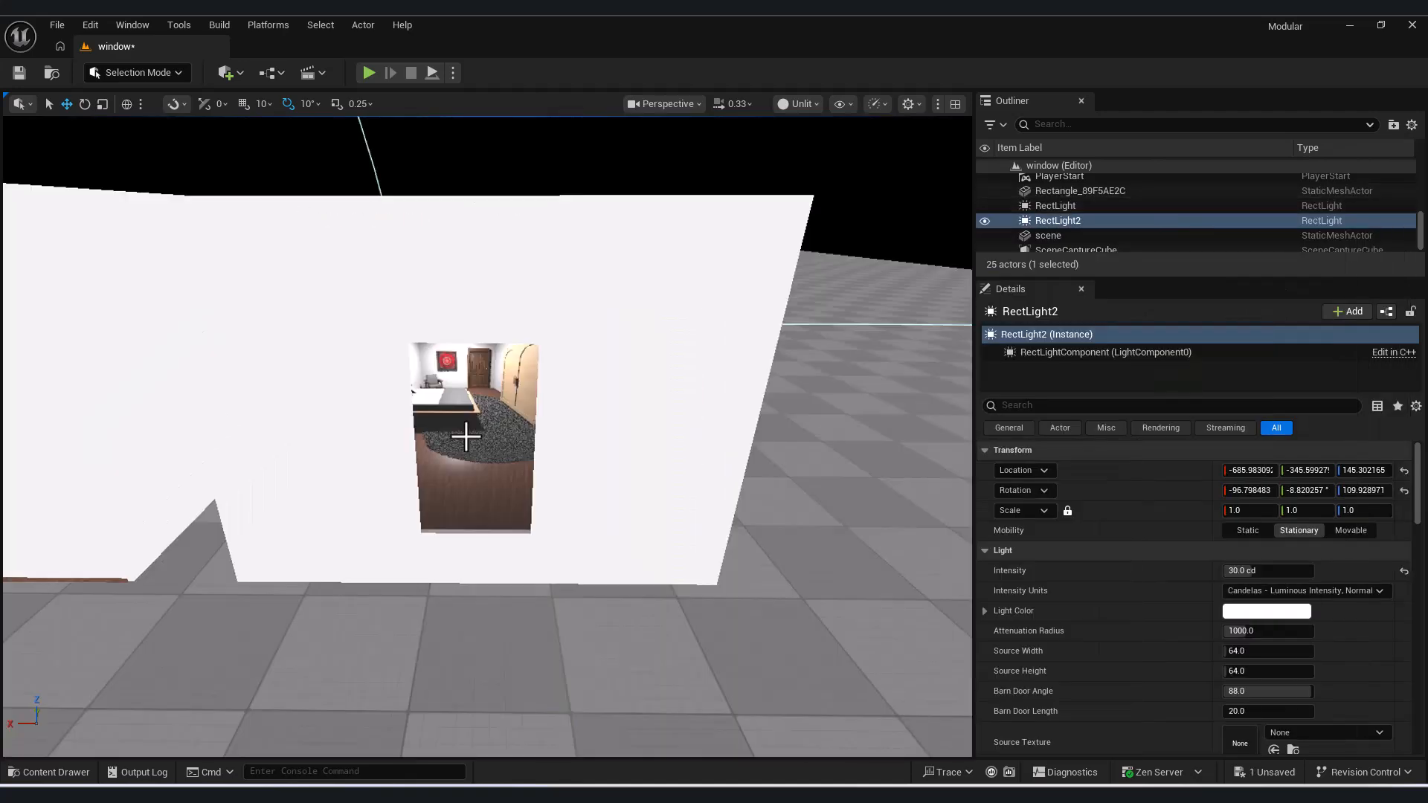
Step: Duplicate the window rectangle to X about -1542 beside the wall and apply M_Room2 to the copy
left_click(482, 445)
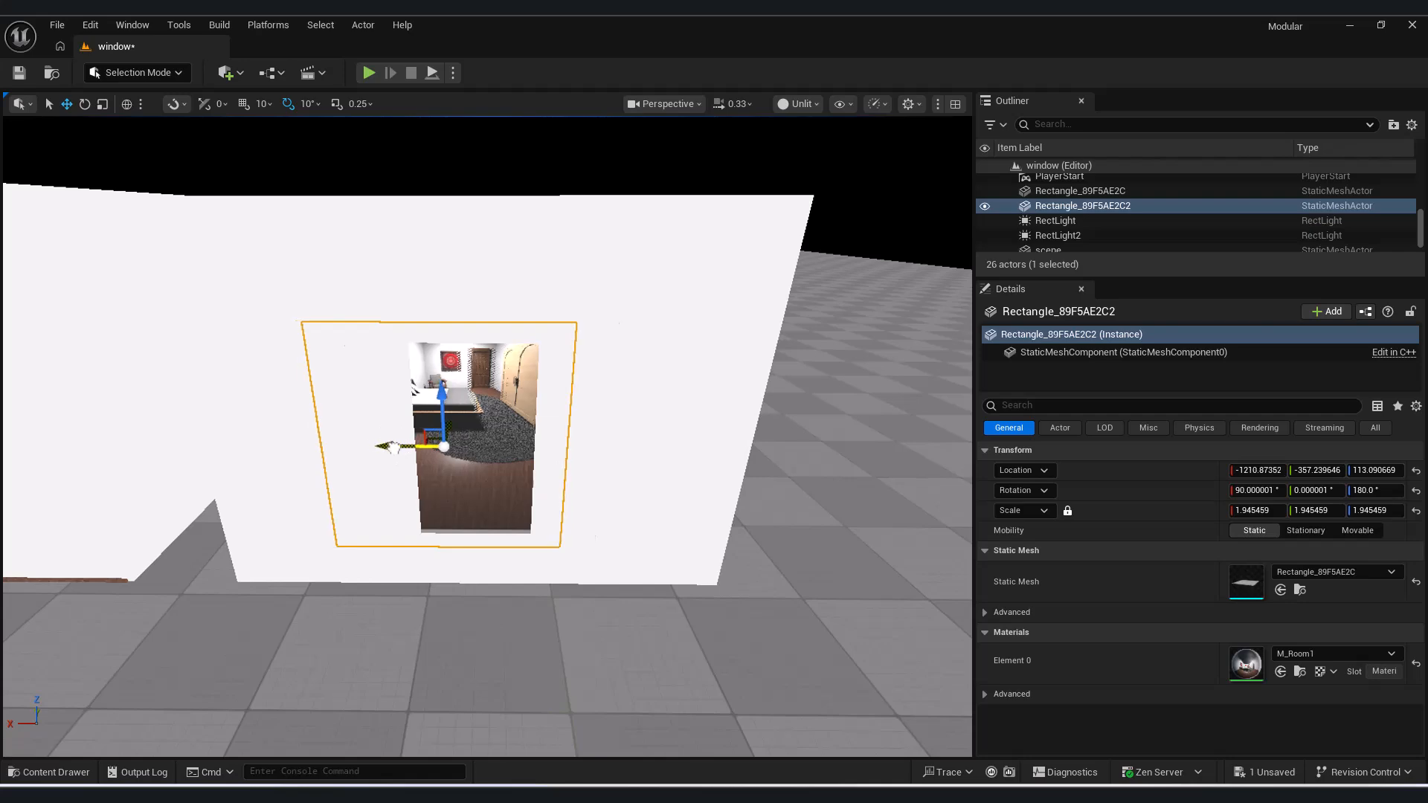
right_click_drag(770, 491, 714, 501)
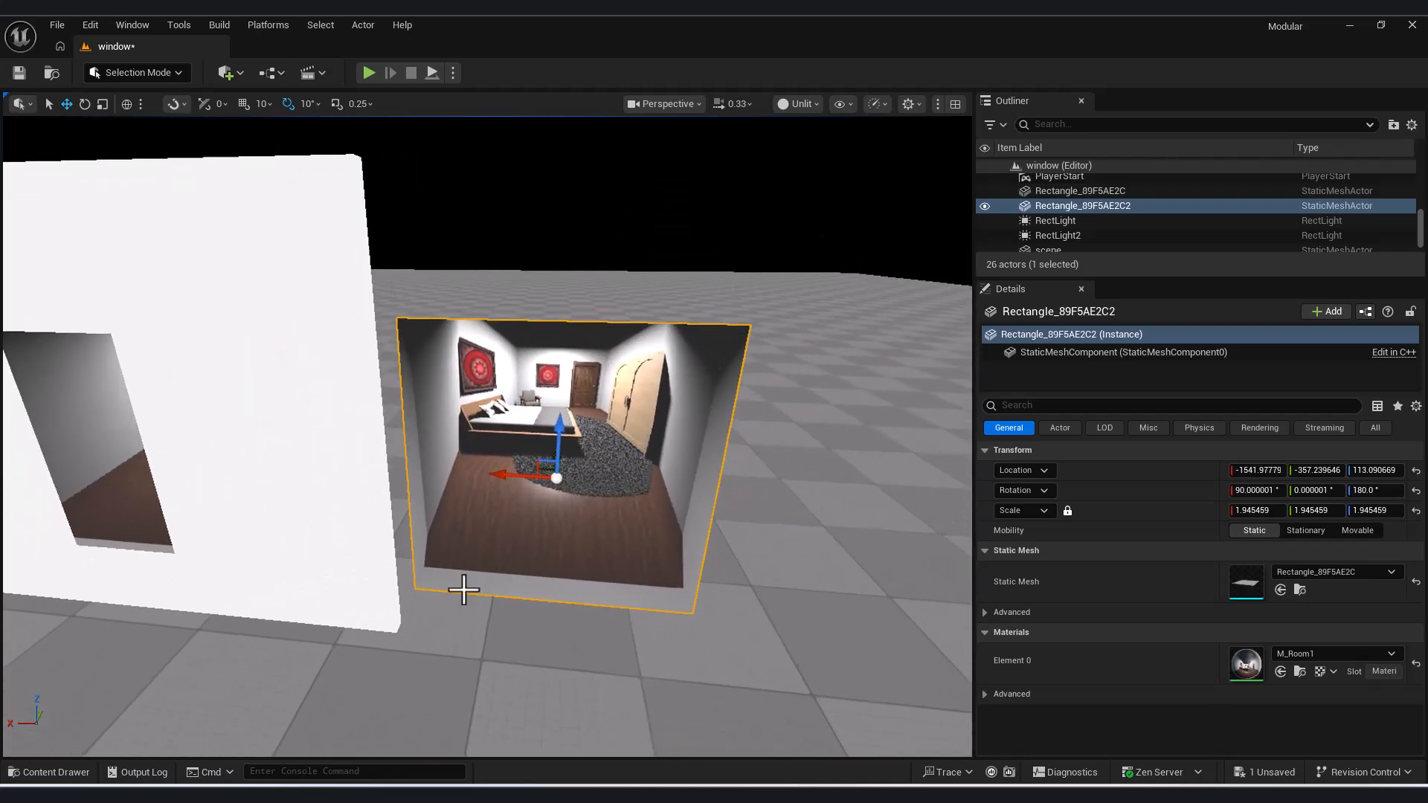
left_click(55, 772)
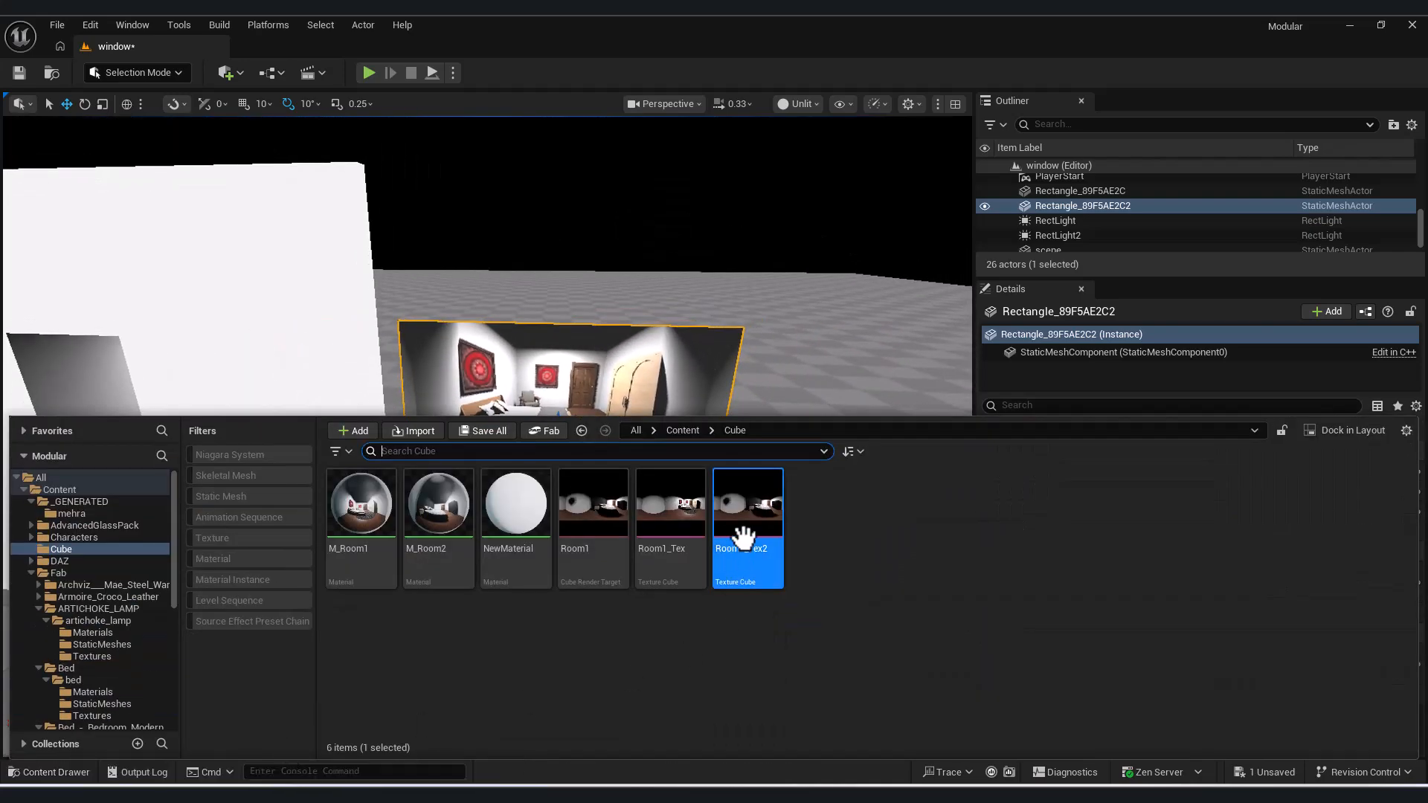
left_click_drag(439, 513, 576, 529)
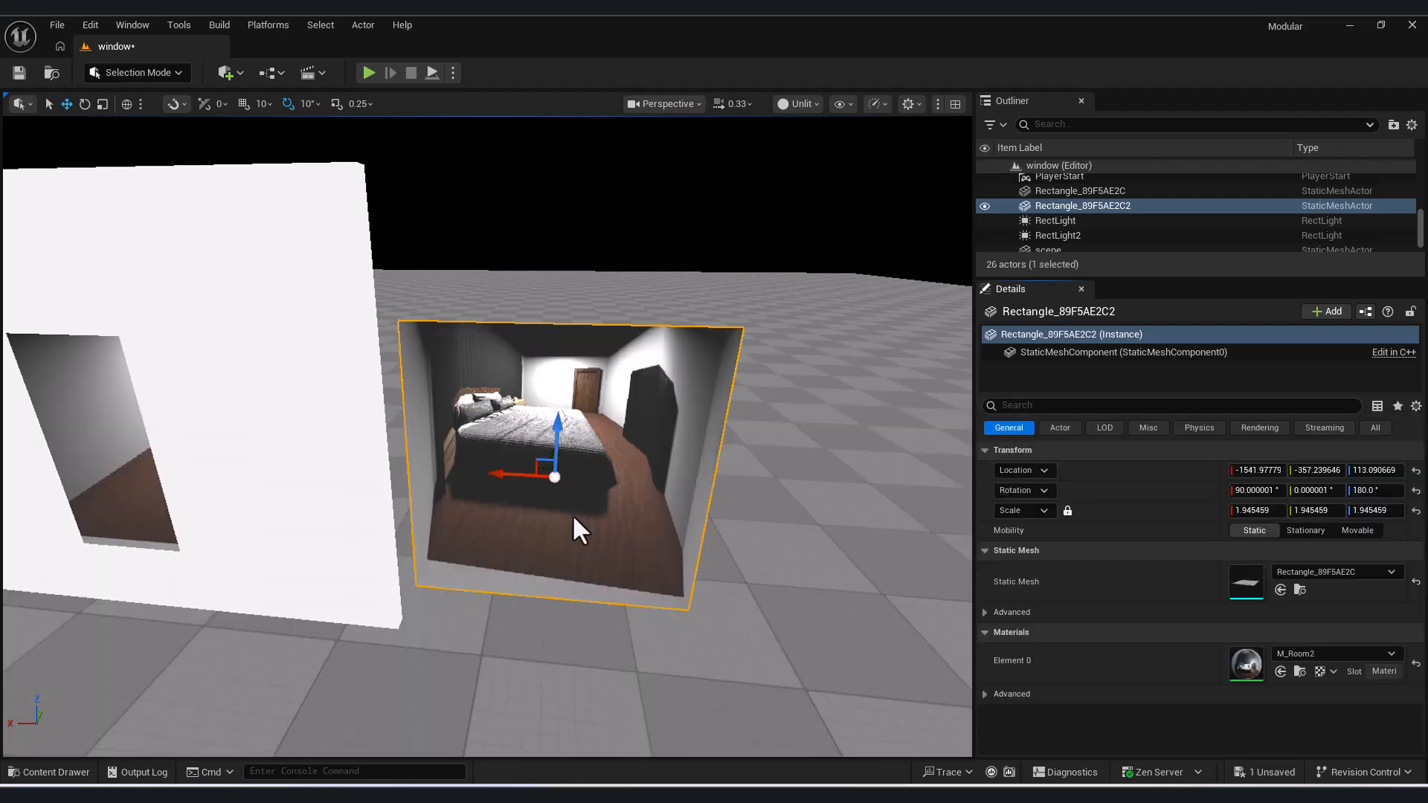
Step: Place a copy of the window wall at X about -1529 in front of the M_Room2 rectangle, and view both windows
right_click_drag(576, 529, 249, 325)
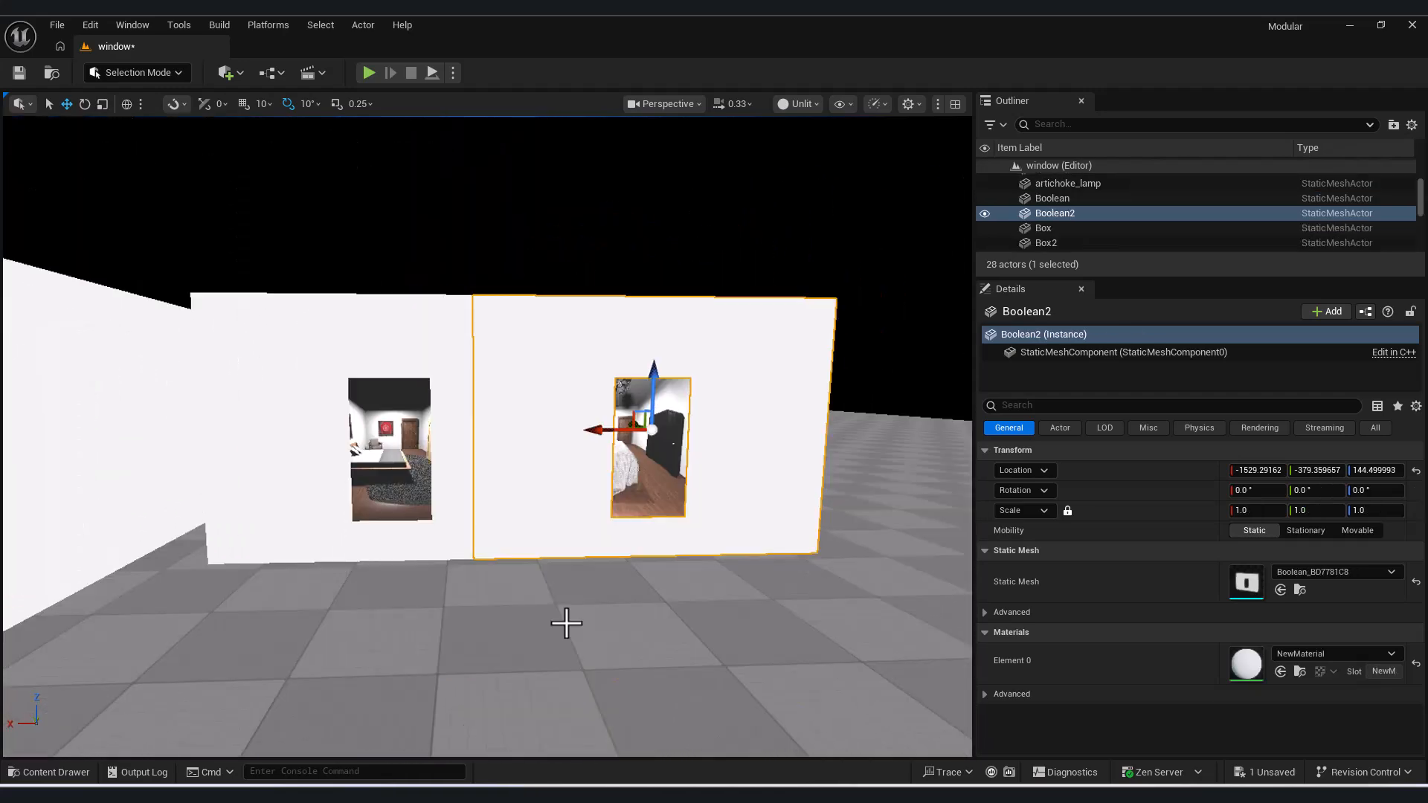
mouse_move(567, 625)
right_mouse_down()
mouse_move(554, 626)
mouse_move(595, 625)
mouse_move(567, 625)
right_mouse_up()
mouse_move(436, 346)
right_mouse_down()
mouse_move(417, 346)
mouse_move(436, 347)
right_mouse_up()
Step: Switch the building level's view from the cine camera to Perspective and select the building facade with the three-part windows
left_click(618, 104)
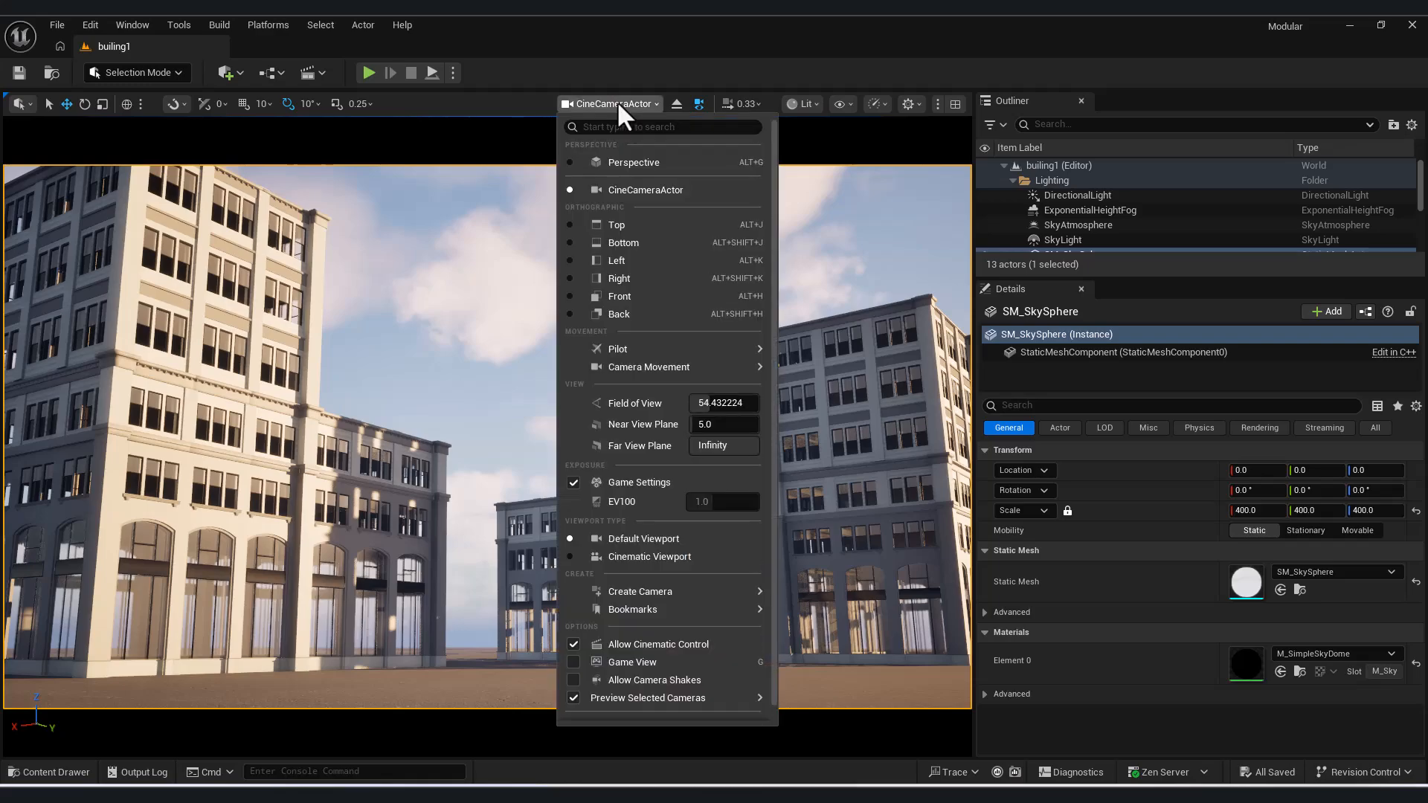
left_click(646, 163)
right_click_drag(448, 437, 435, 468)
left_click(448, 438)
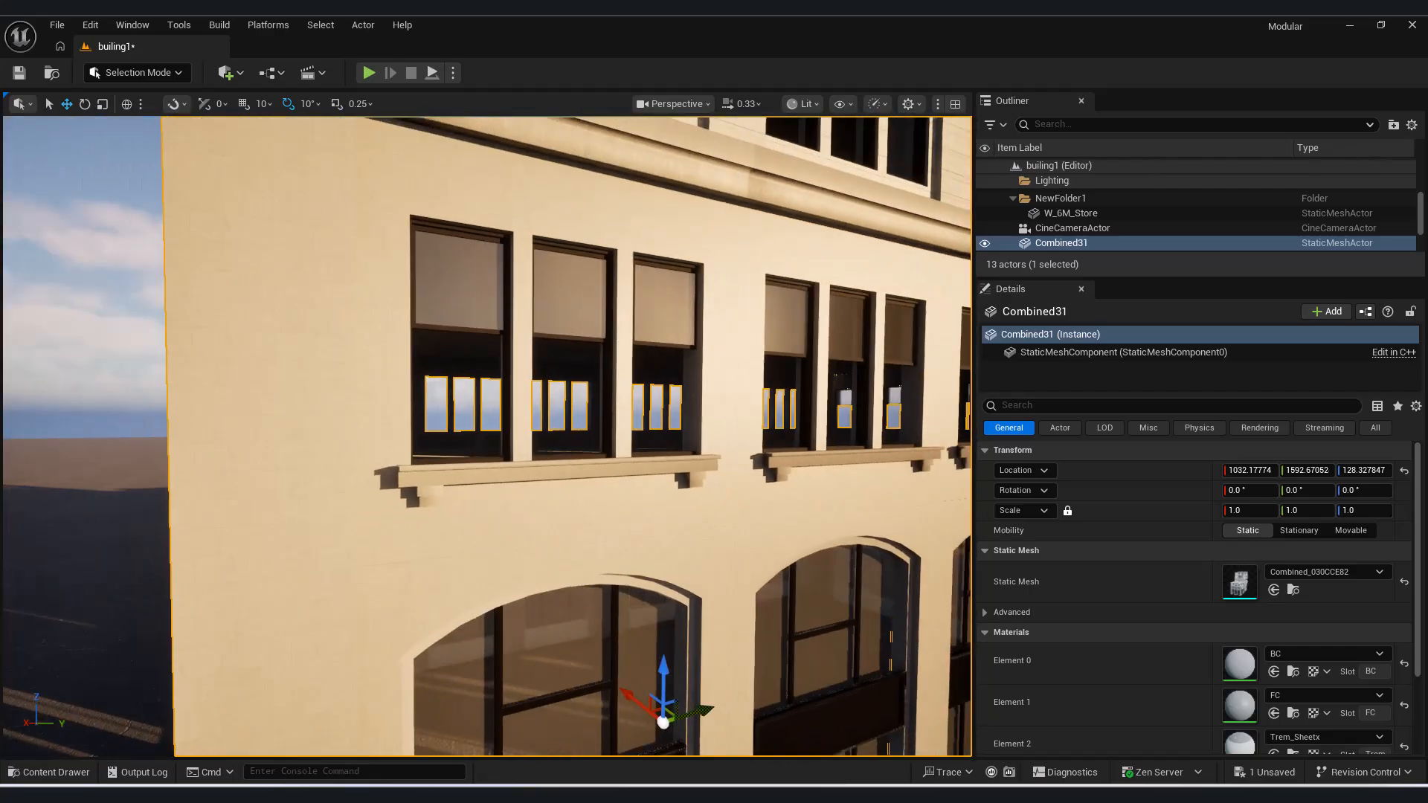
Step: Enter Modeling mode and start the Rectangle tool
left_click(64, 766)
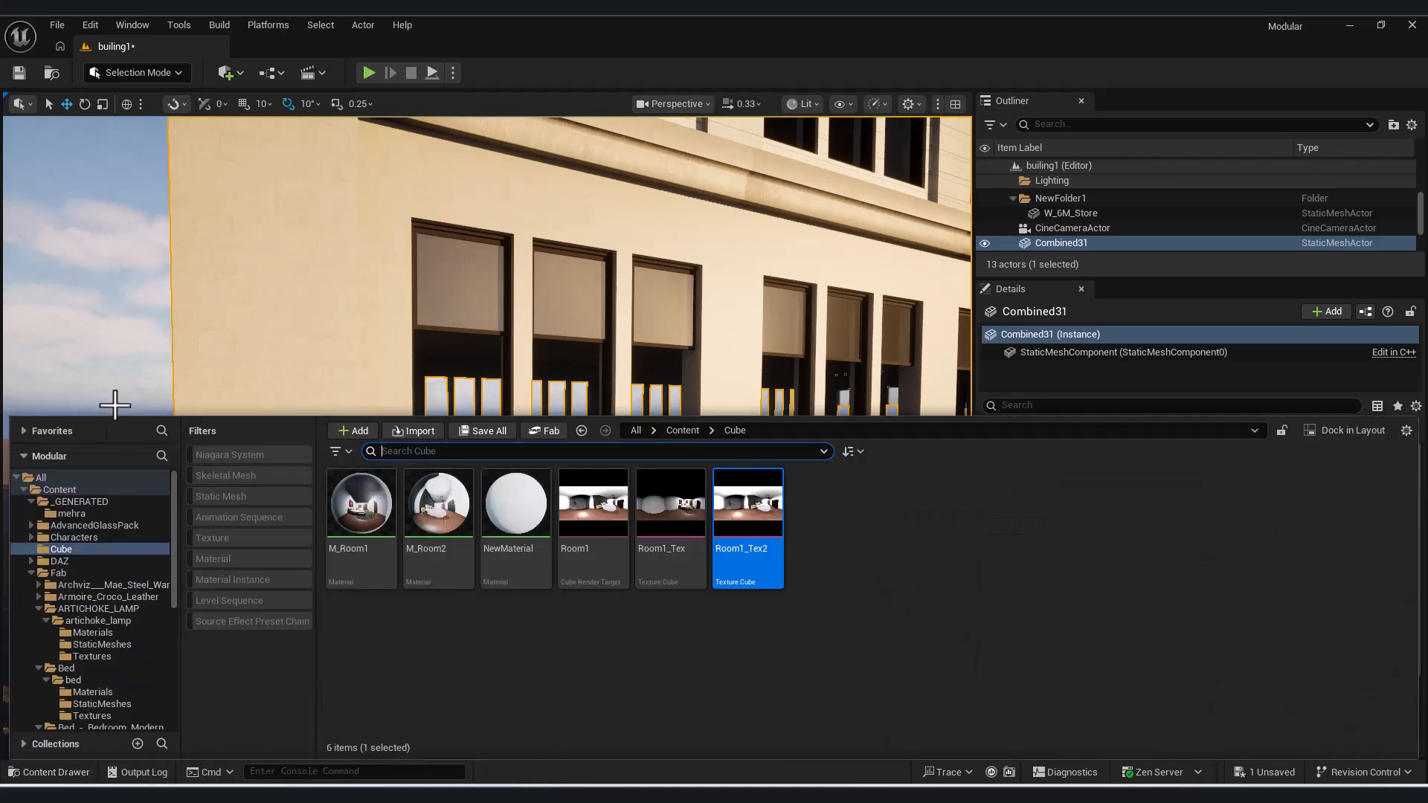
left_click(143, 68)
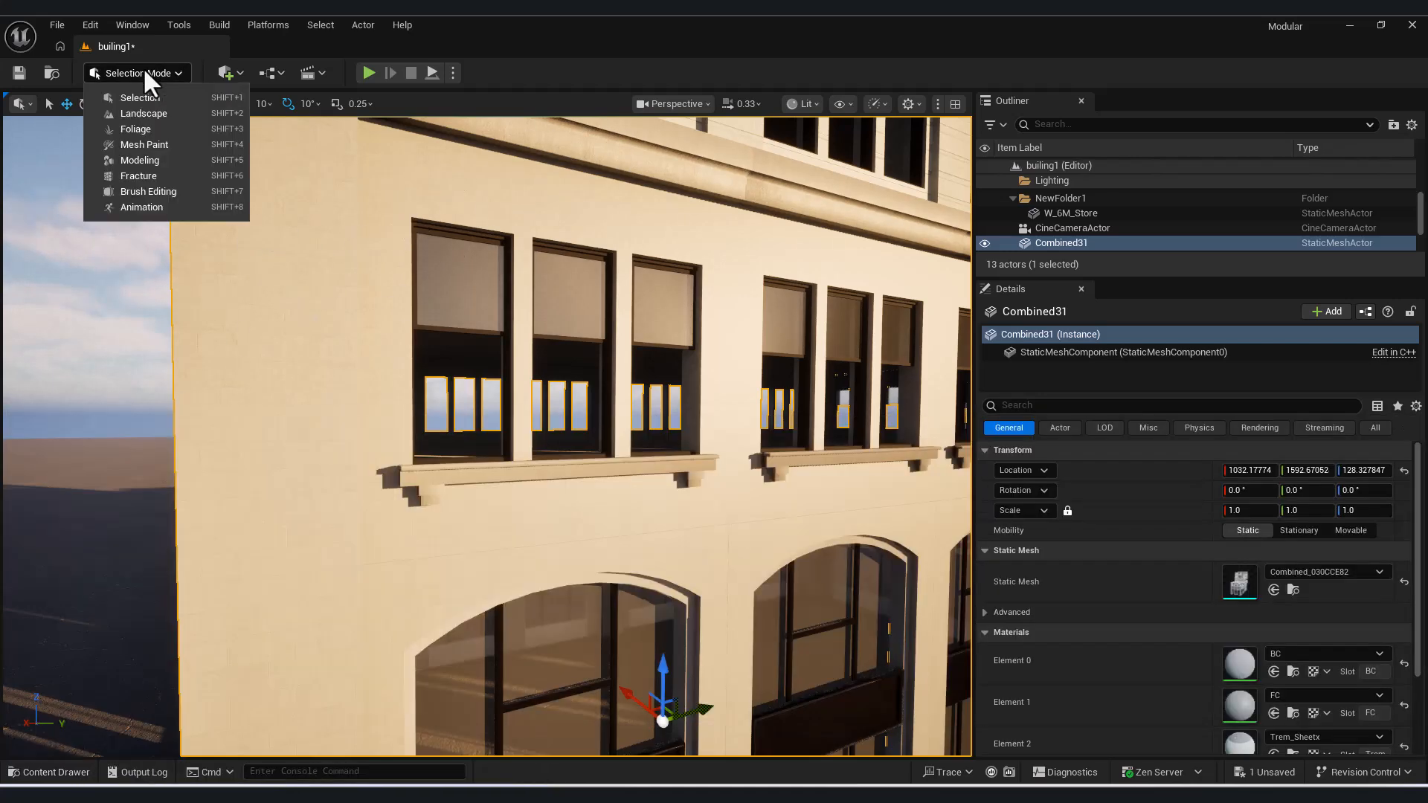
left_click(141, 161)
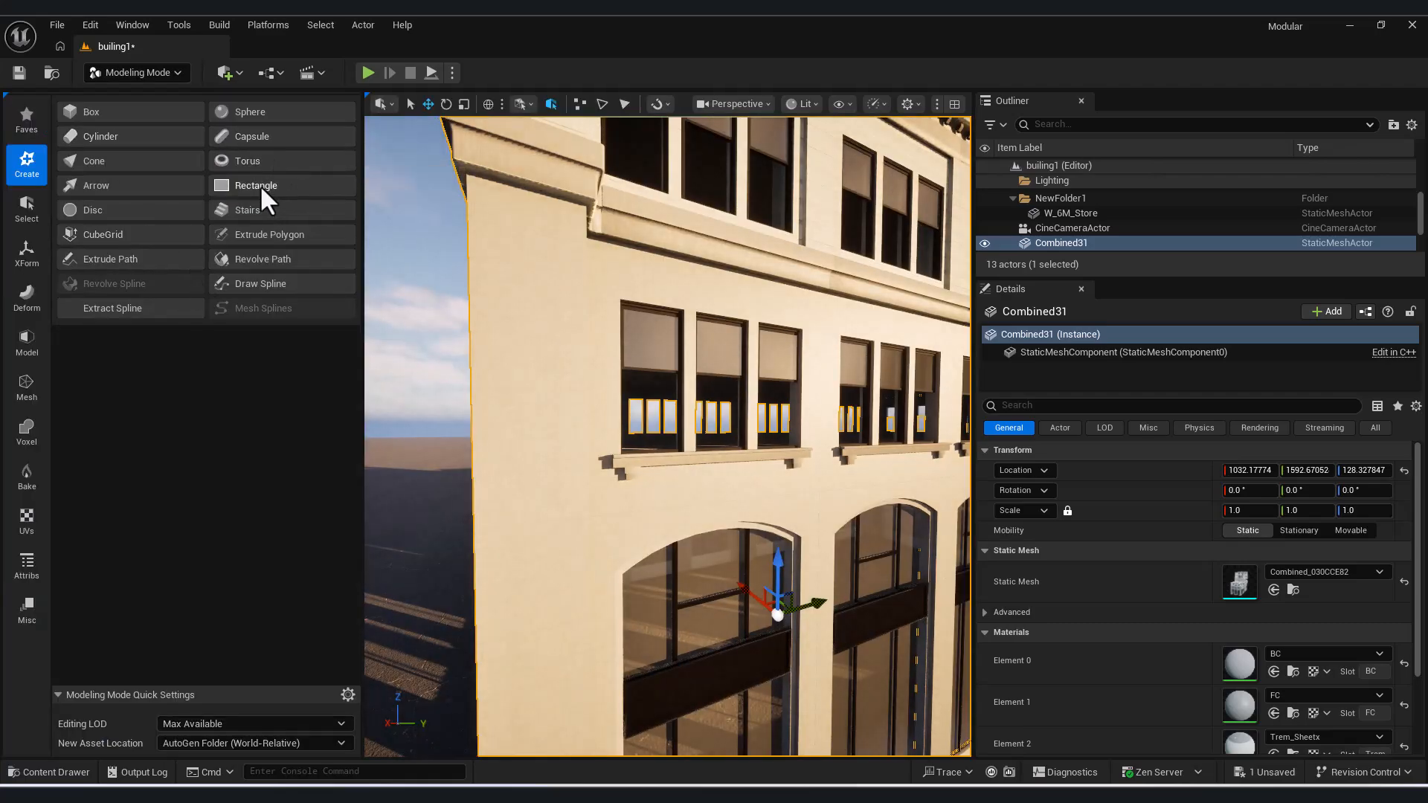
left_click(264, 187)
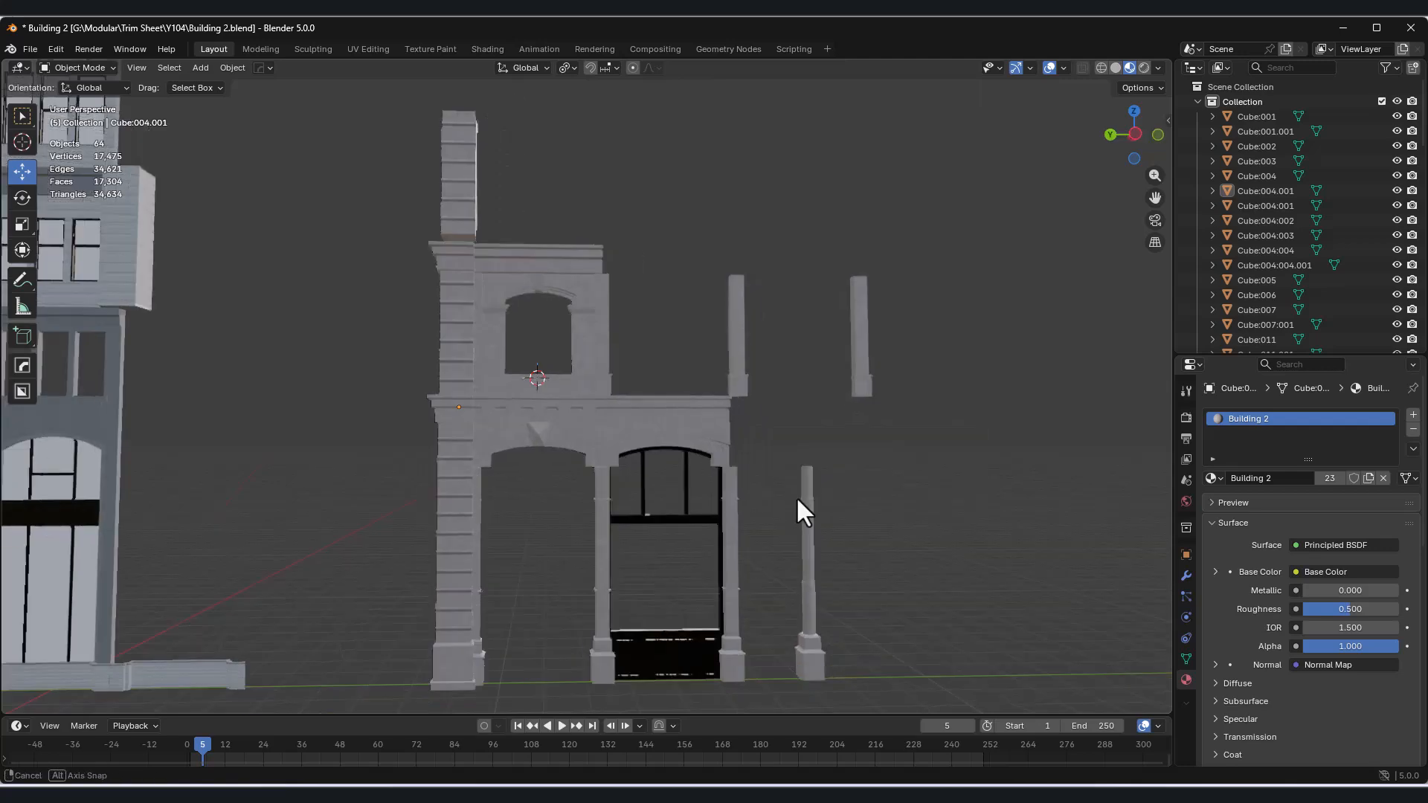
Step: Switch to Blender and set the origins of the arched window wall and the cornice above it to their geometry
middle_click_drag(795, 497, 872, 507)
left_click(1142, 135)
left_click(561, 281)
scroll(560, 279, "up", 3)
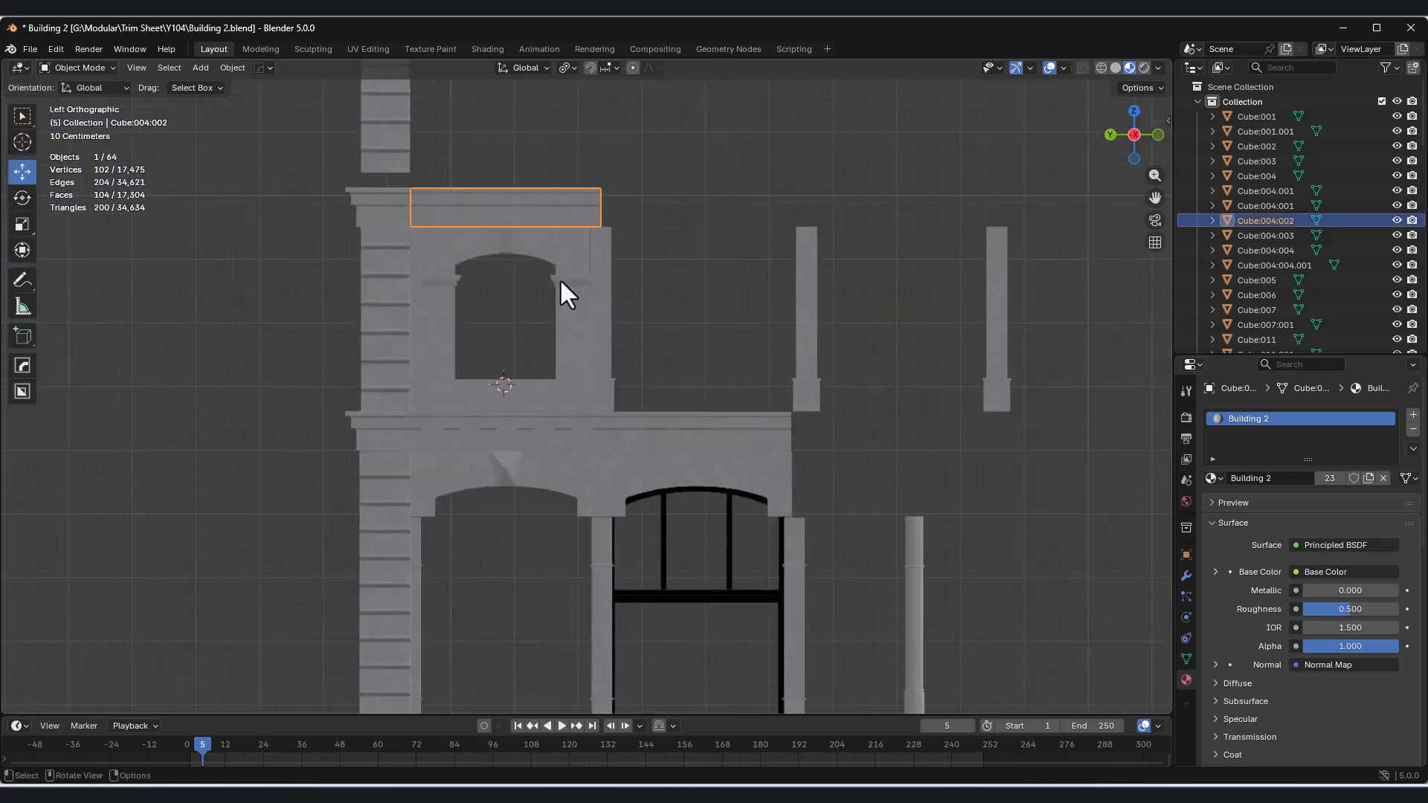
middle_click_drag(563, 294, 533, 363)
right_click(533, 364)
mouse_move(532, 367)
left_click(698, 382)
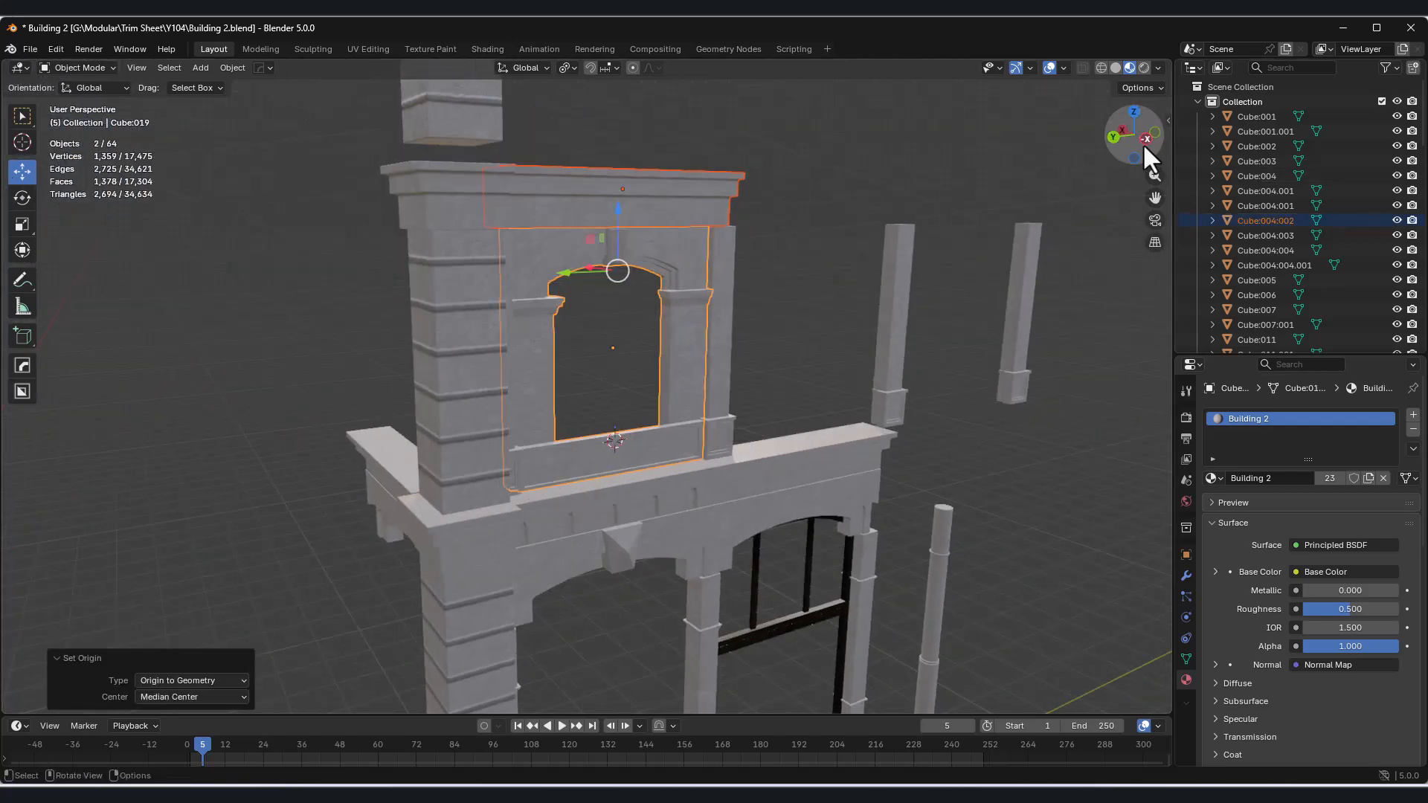
Step: Duplicate the arched window wall and its cornice along the Y axis to extend the upper storey
left_click(1144, 143)
key("shift+d")
key("y")
left_click(853, 361)
middle_click_drag(852, 361, 772, 444)
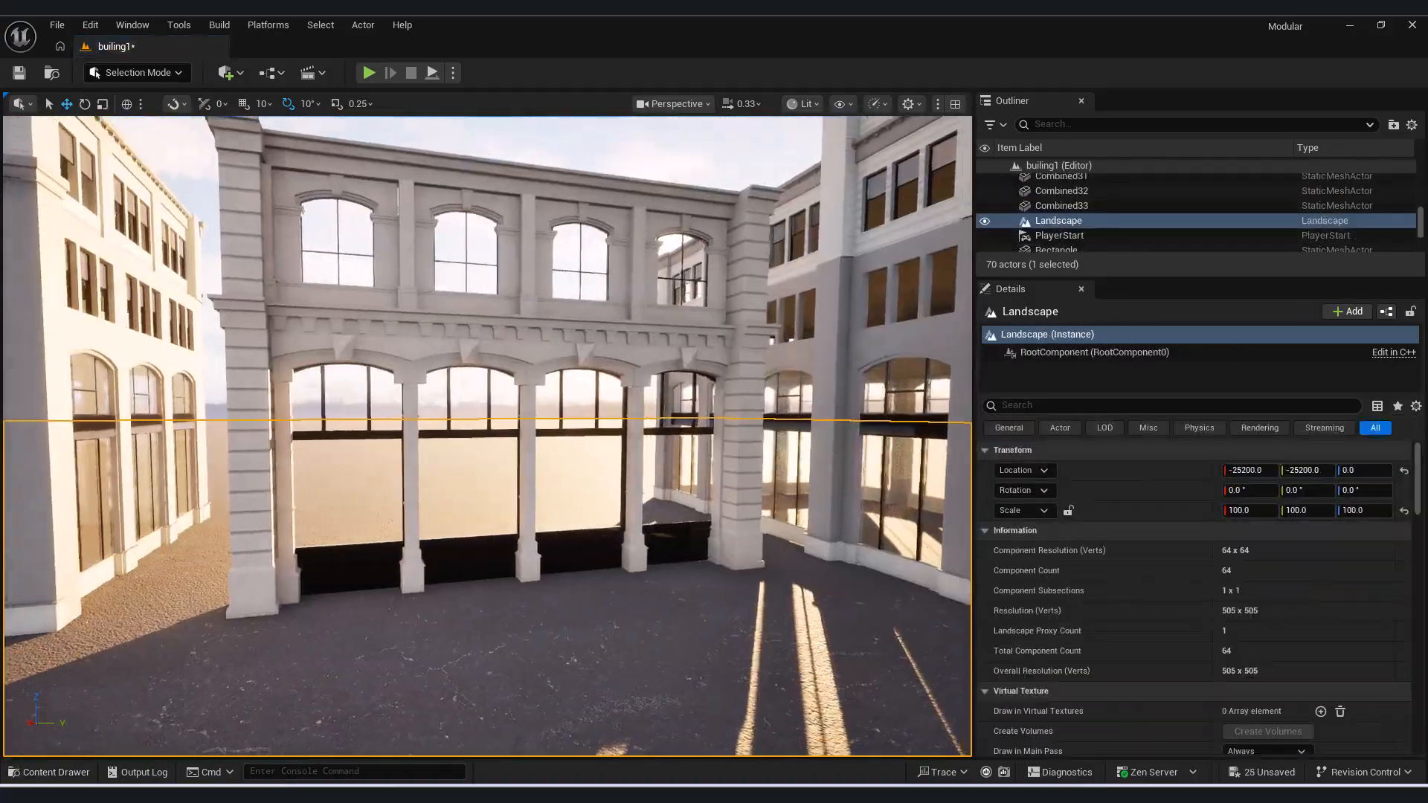
Step: Back in Unreal, create a 100 by 100 rectangle on the building wall beside the three-part window
right_click_drag(487, 436, 455, 406)
right_click_drag(554, 277, 553, 278)
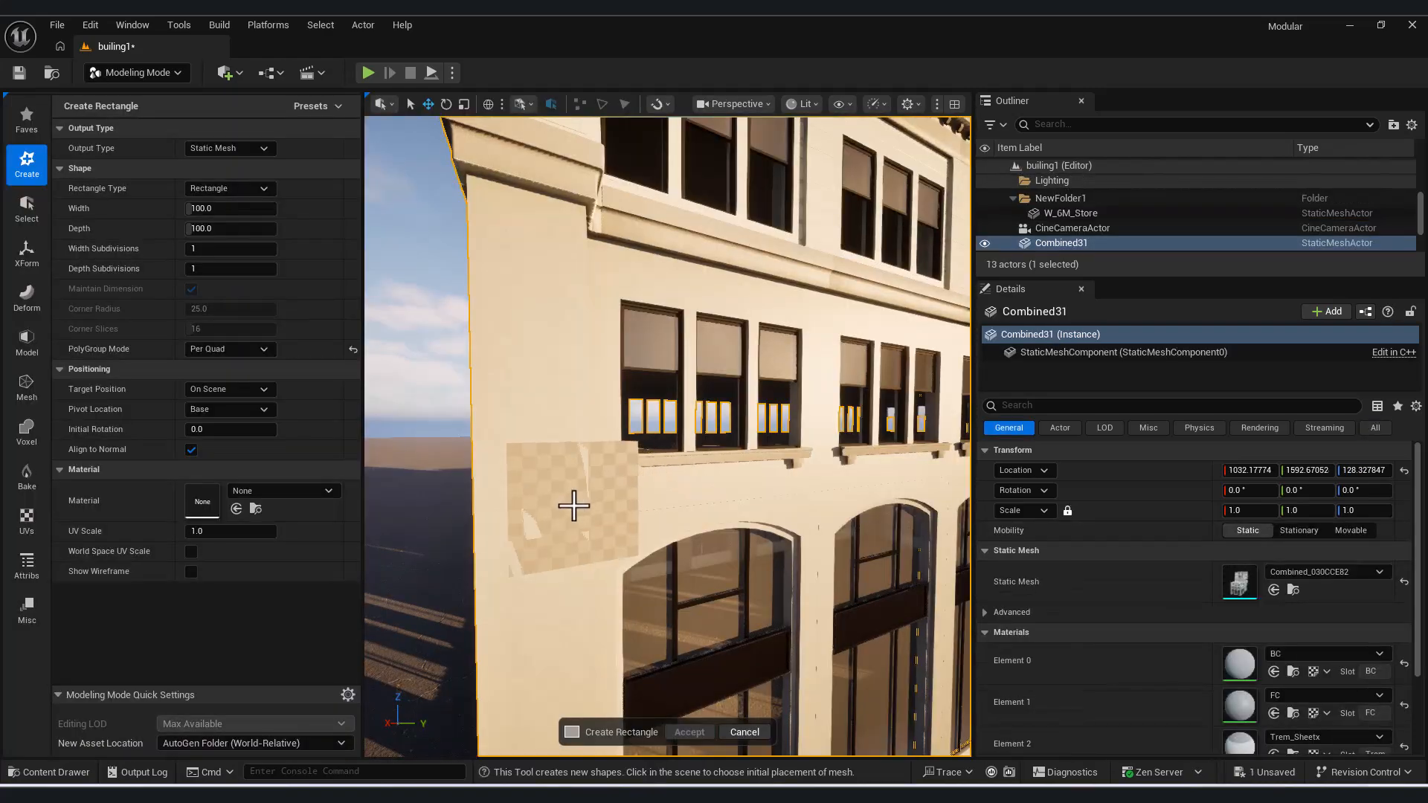
left_click(575, 513)
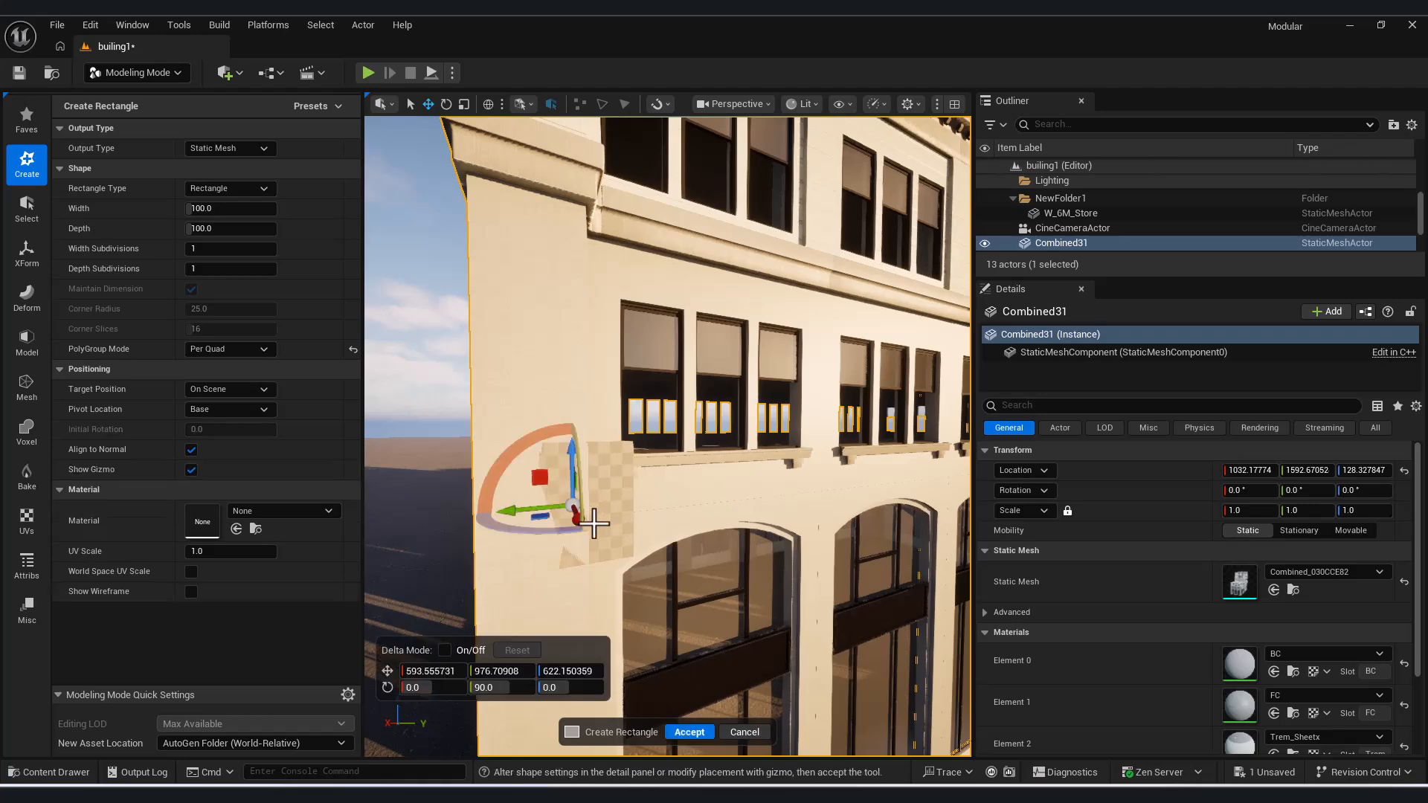
left_click(688, 732)
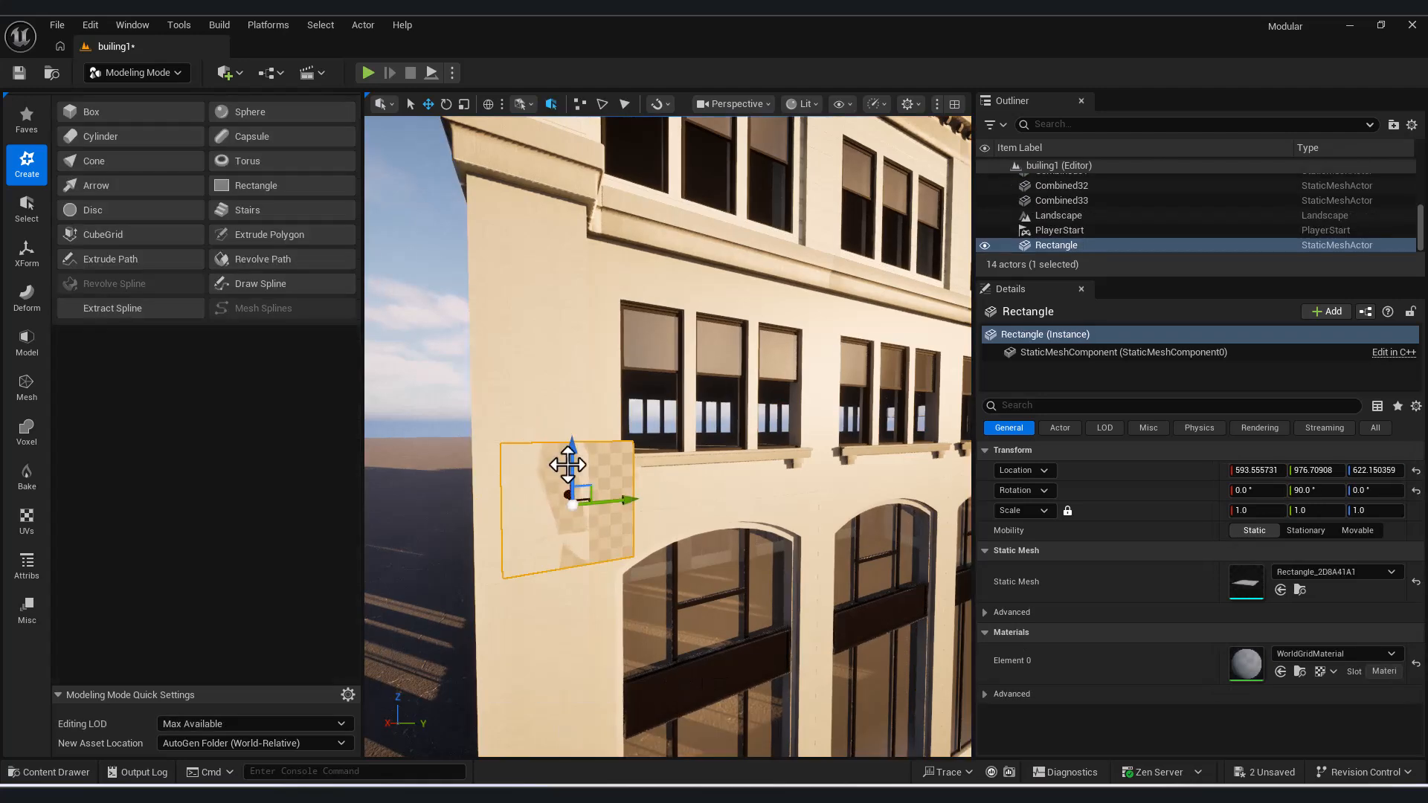
Step: Move the rectangle behind the lower pane of the first window, to about X 646, Y 1067, Z 697
left_click_drag(573, 424, 574, 365)
right_click_drag(574, 365, 512, 367)
key("d")
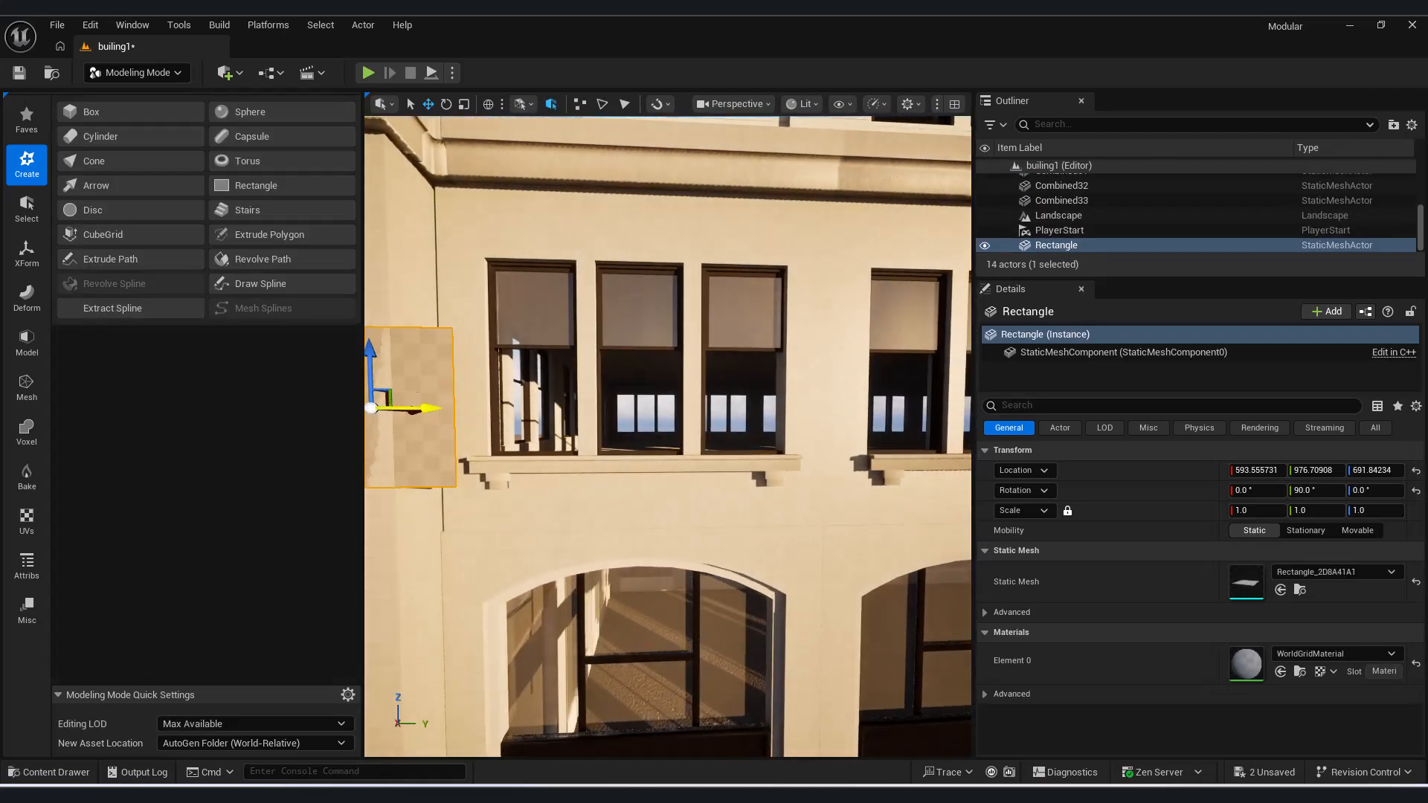
left_click_drag(563, 415, 630, 417)
key("w")
right_click_drag(631, 417, 685, 421)
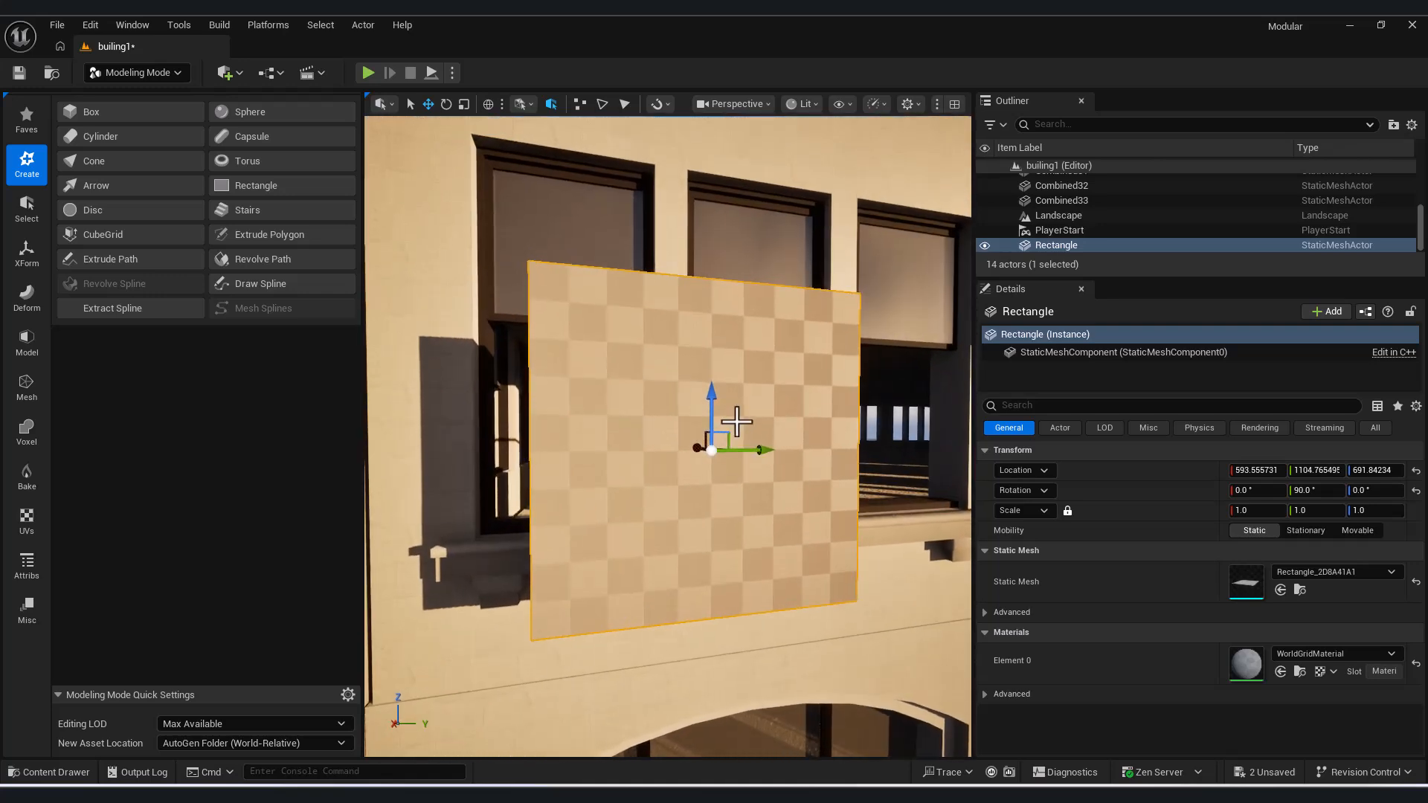
left_click_drag(715, 402, 715, 385)
key("a")
right_click_drag(714, 385, 801, 412)
key("d")
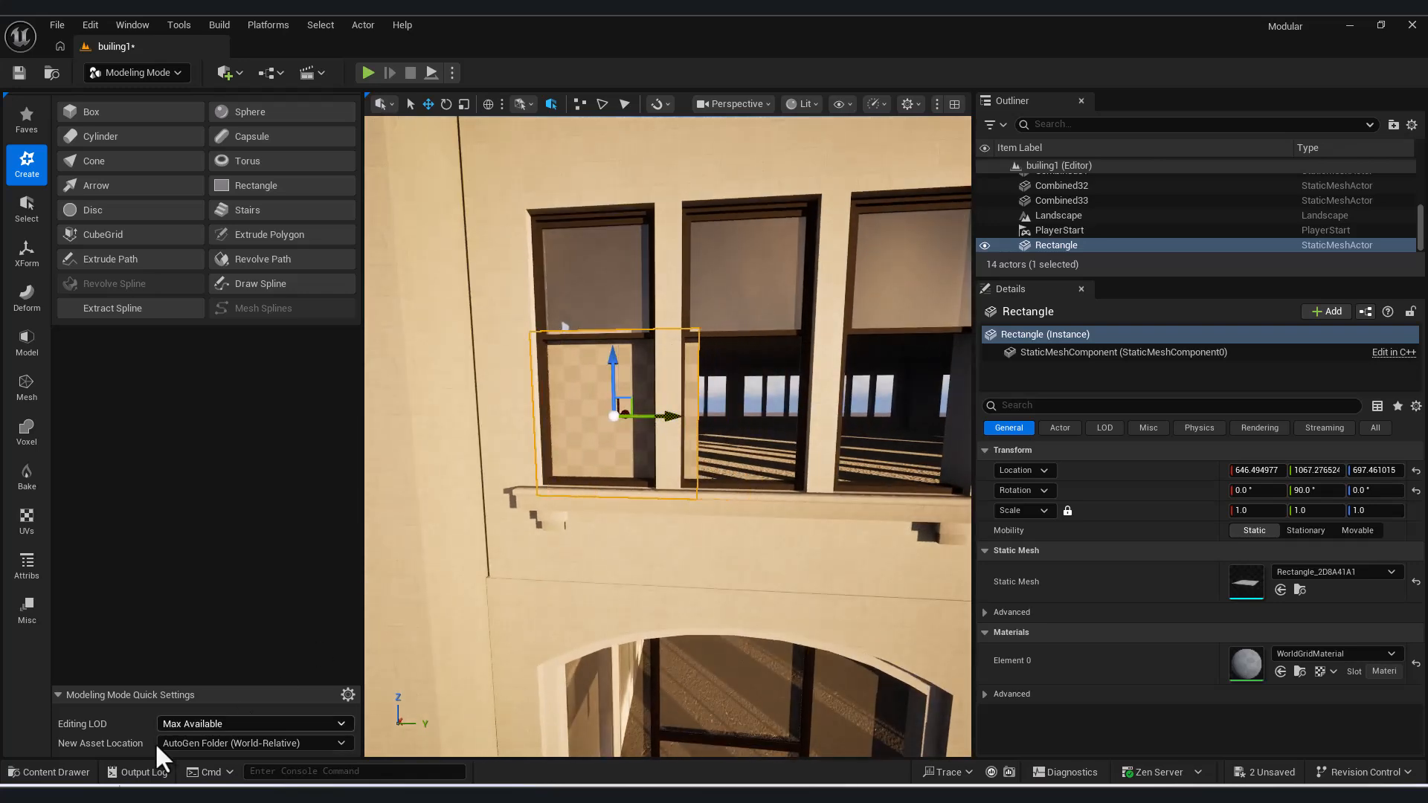
Step: Apply the M_Room2 material from the Cube folder to the rectangle behind the window
left_click(56, 771)
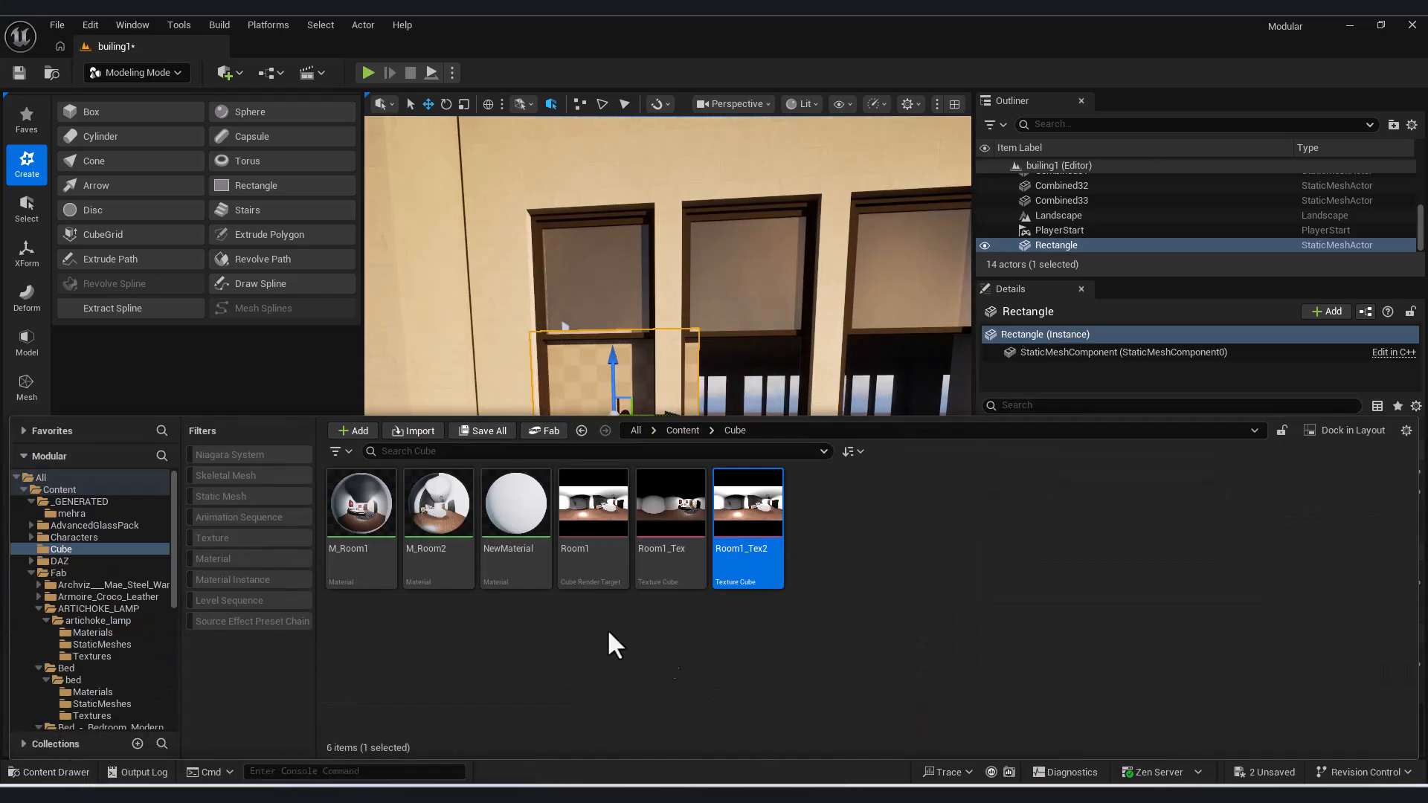
left_click(41, 773)
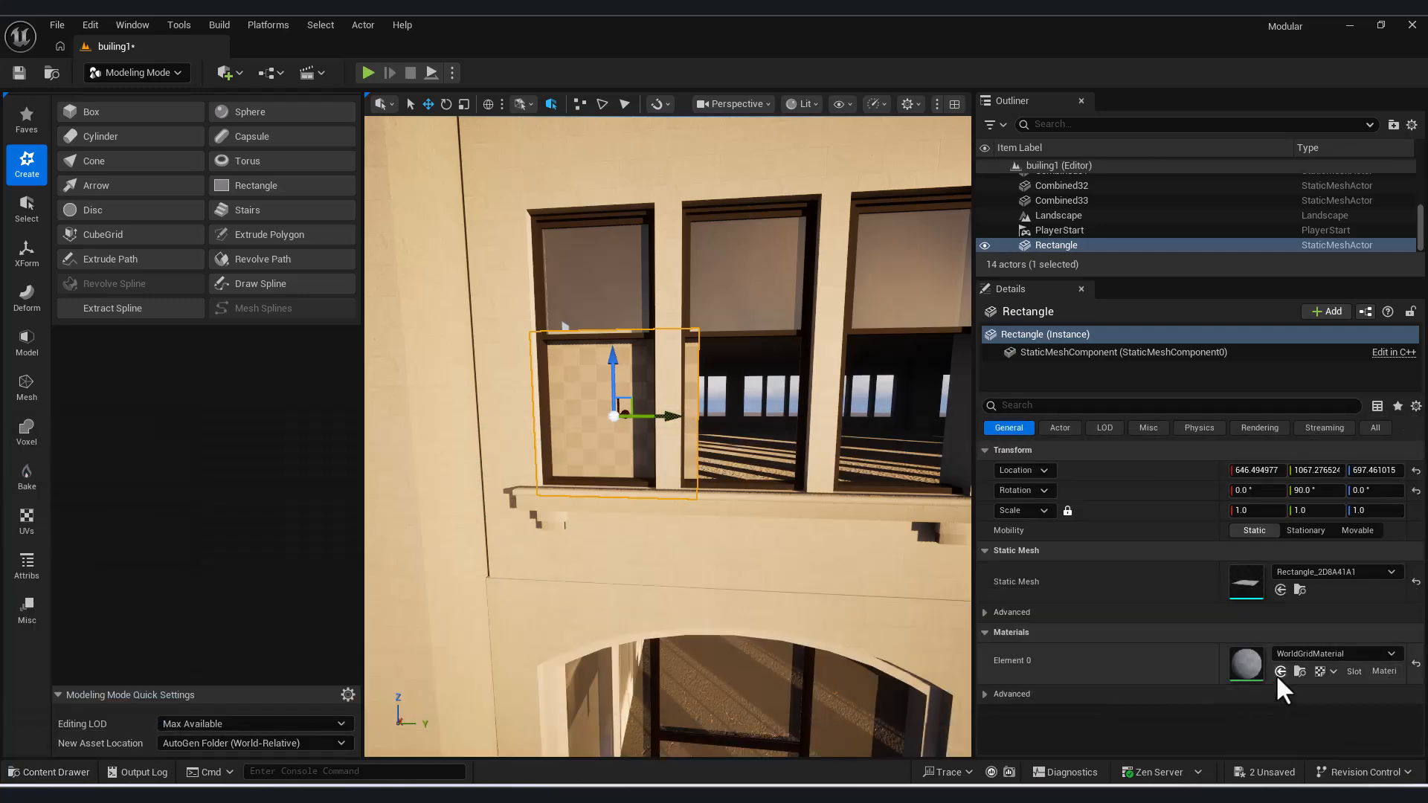
right_click_drag(675, 417, 672, 408)
key("w")
Step: Rotate the rectangle to 90°, 0°, 90°, scale it uniformly to about 2.2 and shift it to about Y 1131, Z 721
key("e")
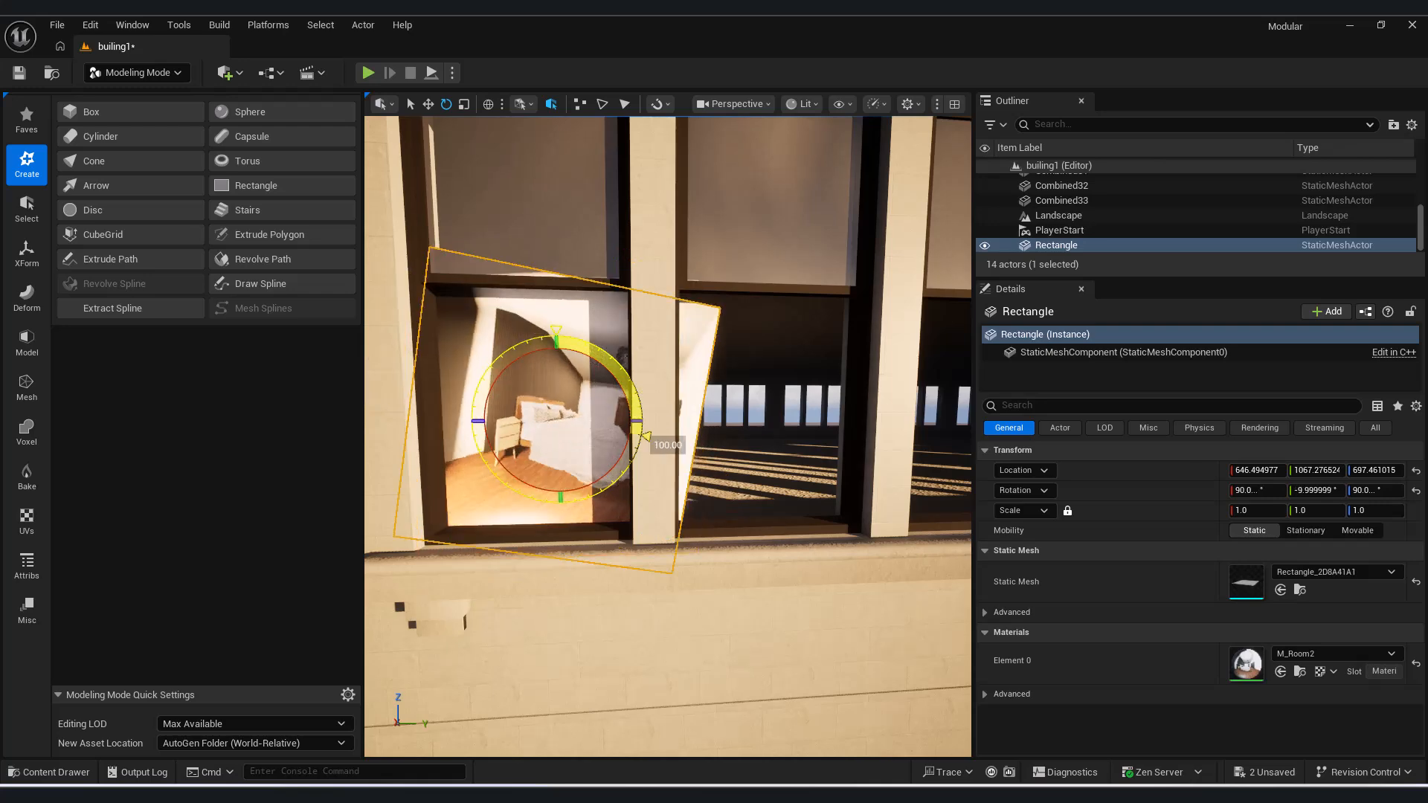
key("s")
mouse_move(667, 431)
right_mouse_down()
mouse_move(714, 430)
mouse_move(666, 425)
right_mouse_up()
key("a")
key("d")
key("s")
right_click_drag(655, 307, 655, 304)
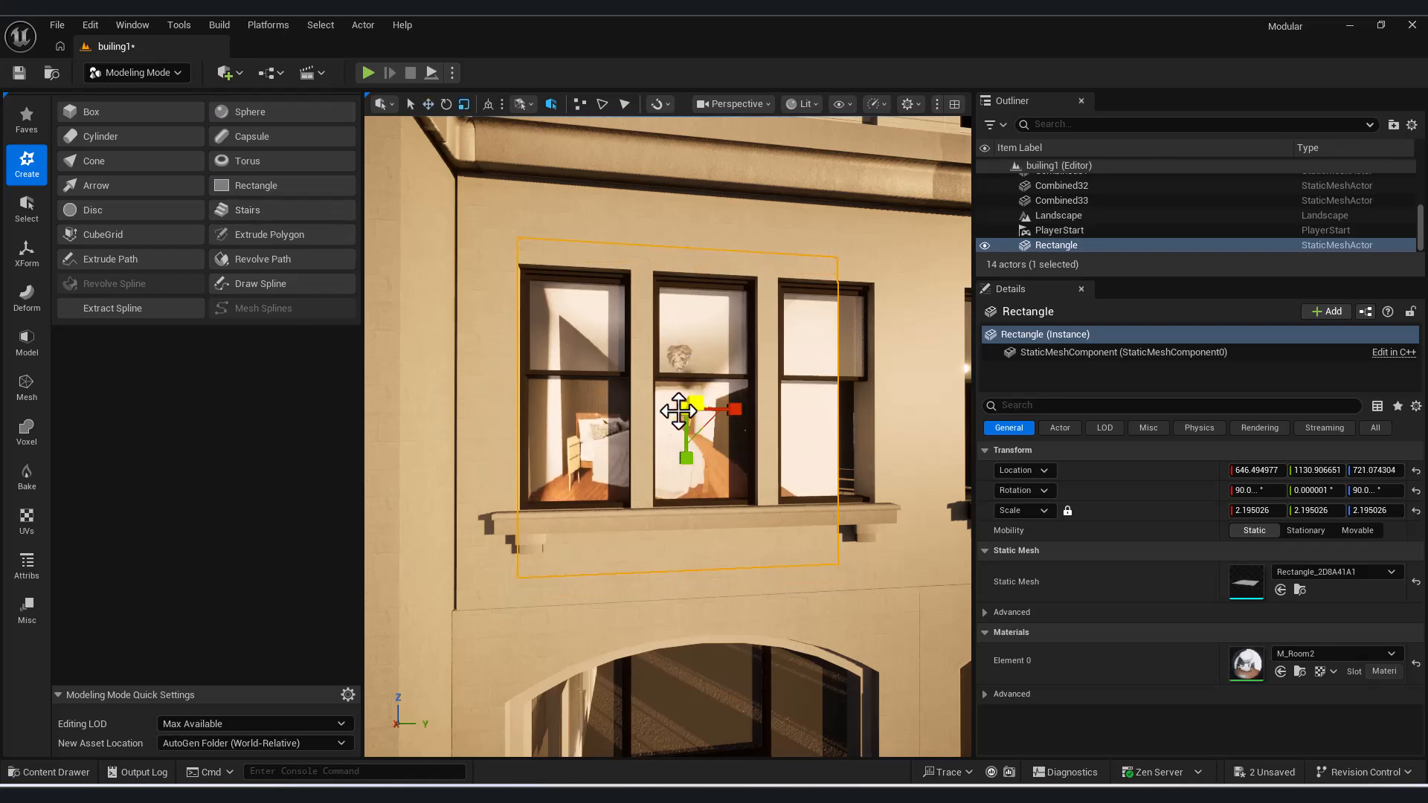
Step: Enlarge the room rectangle uniformly to about 2.9 so it covers all three windows, and check the interior from several angles
key("d")
right_click_drag(703, 426, 744, 426)
key("a")
key("d")
key("w")
key("s")
key("a")
key("w")
key("s")
mouse_move(385, 246)
right_mouse_down()
mouse_move(372, 245)
mouse_move(385, 246)
right_mouse_up()
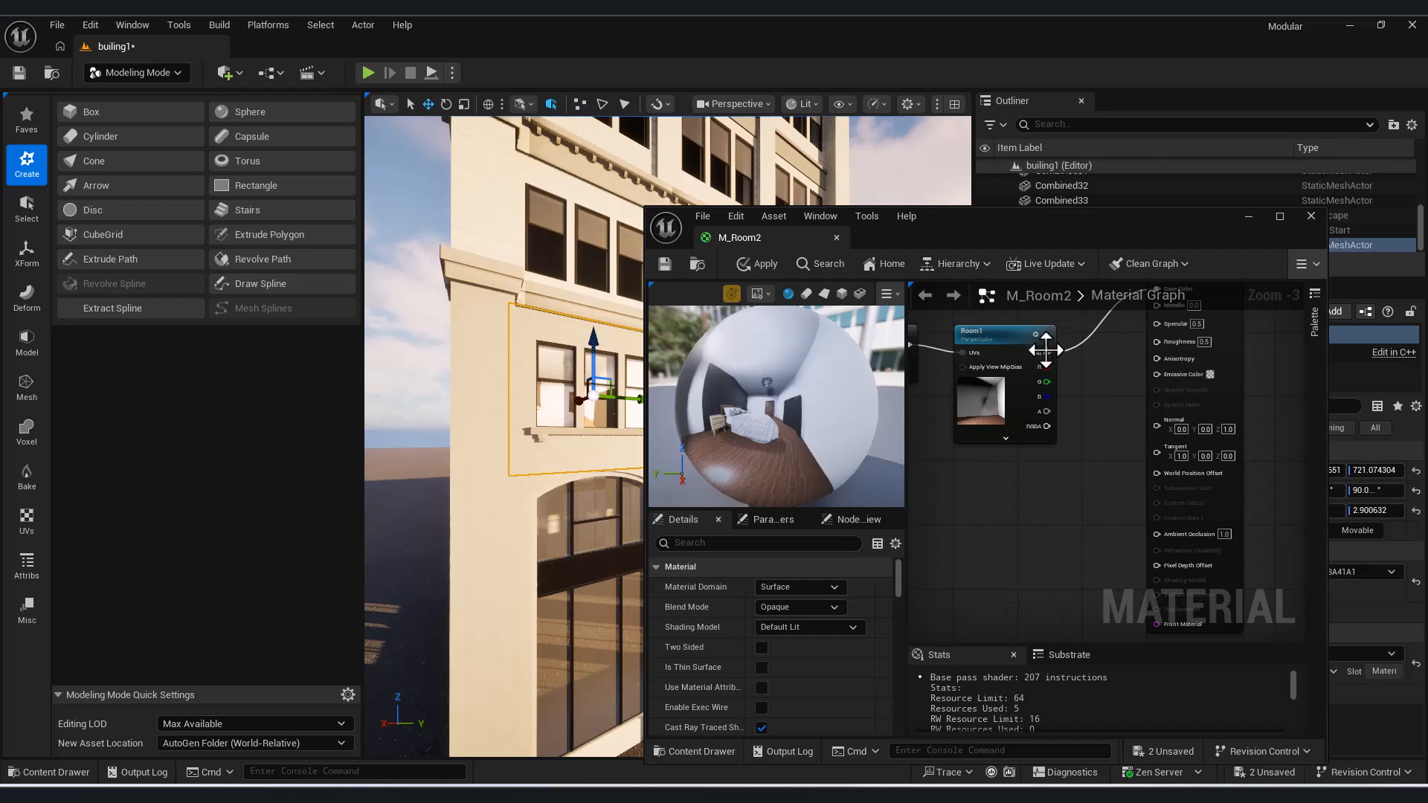
Step: Connect Room1's RGB output to Emissive Color in M_Room2, save the material and minimize its editor
left_click_drag(1136, 387, 1166, 373)
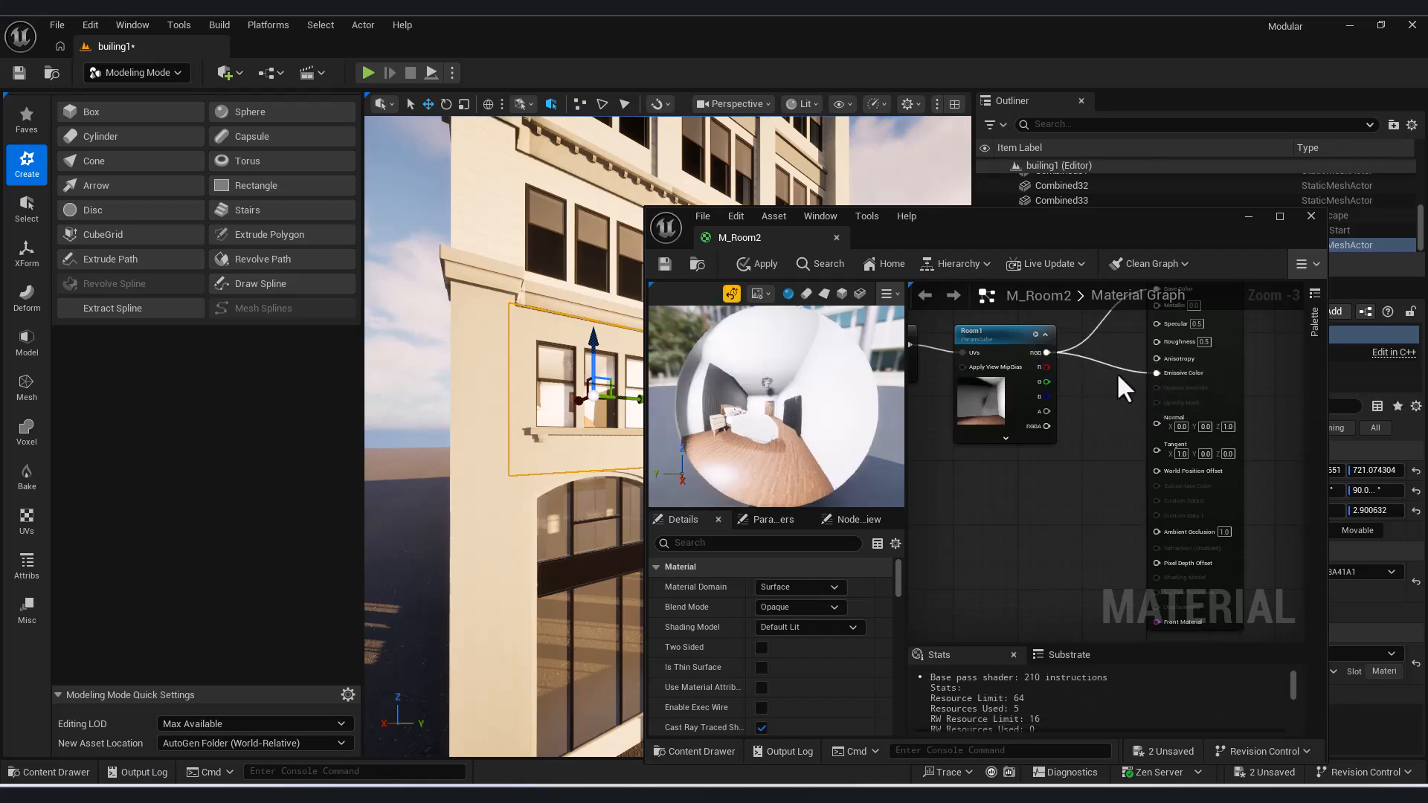
left_click(664, 264)
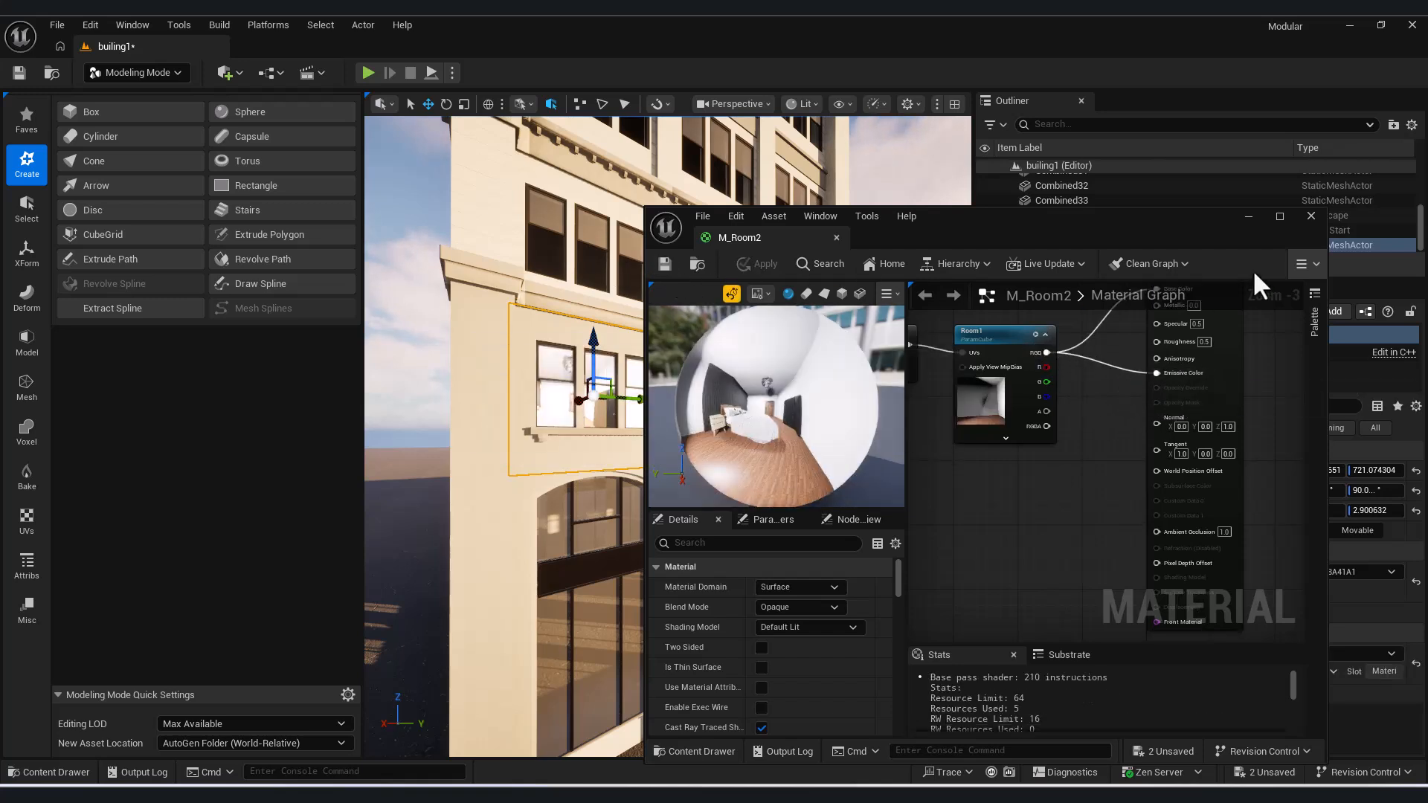
left_click(1249, 216)
Step: Find the directional light by searching for "dire" and vary its Z and Y rotation to test the glowing windows at night
key("s")
right_click_drag(847, 357, 845, 386)
left_click(714, 565)
right_click_drag(789, 527, 807, 530)
type("dire")
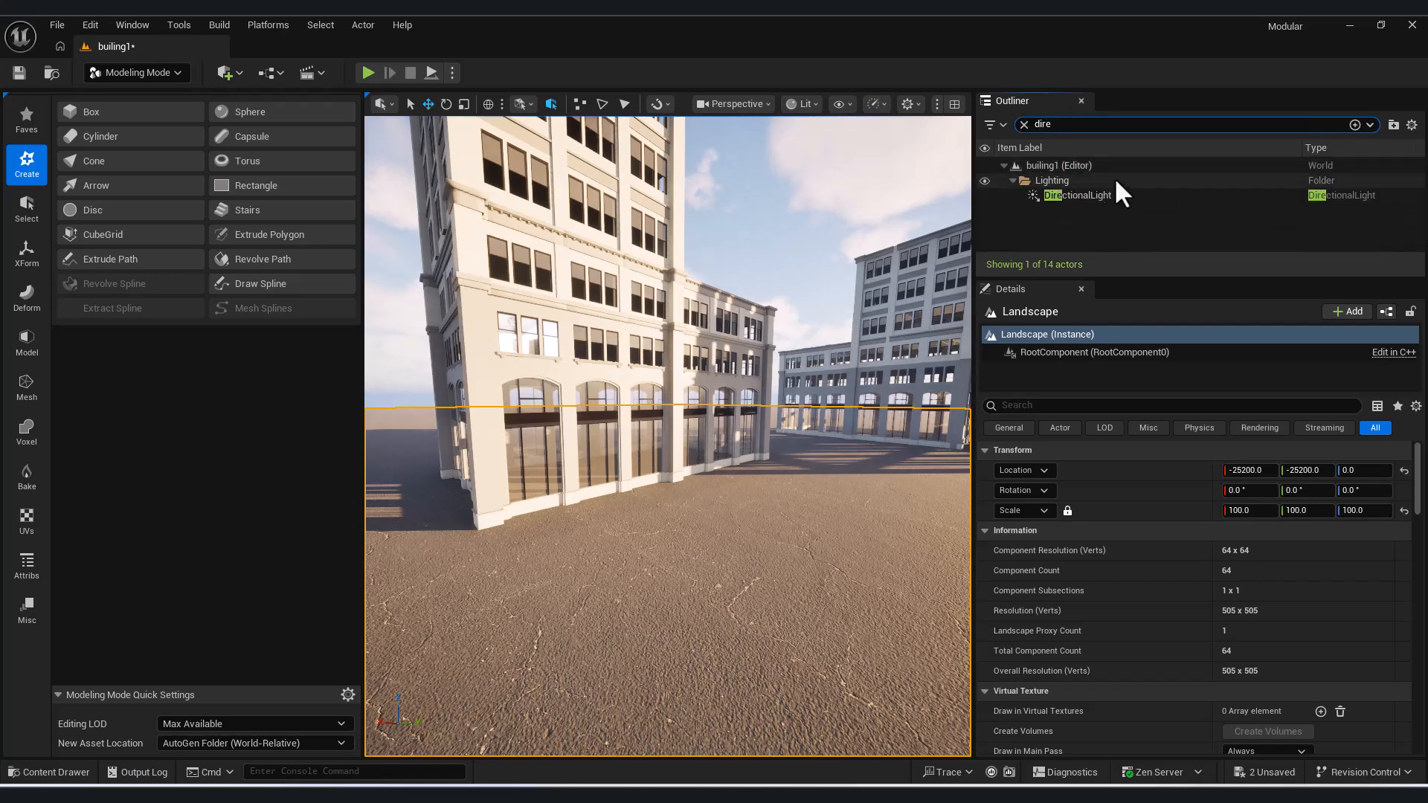
left_click(1096, 196)
left_click_drag(1360, 490, 1240, 490)
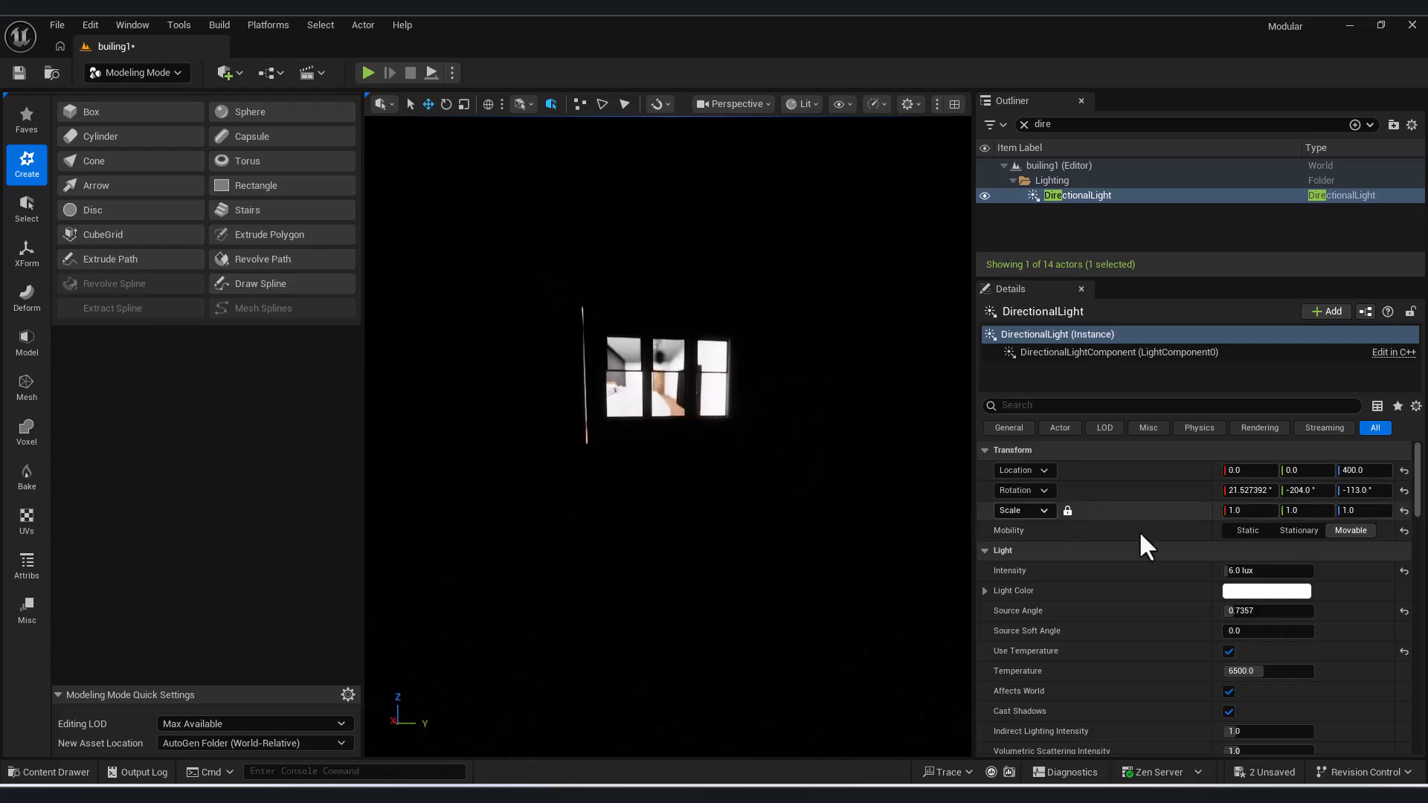
left_click_drag(1307, 490, 1318, 491)
right_click_drag(668, 436, 632, 438)
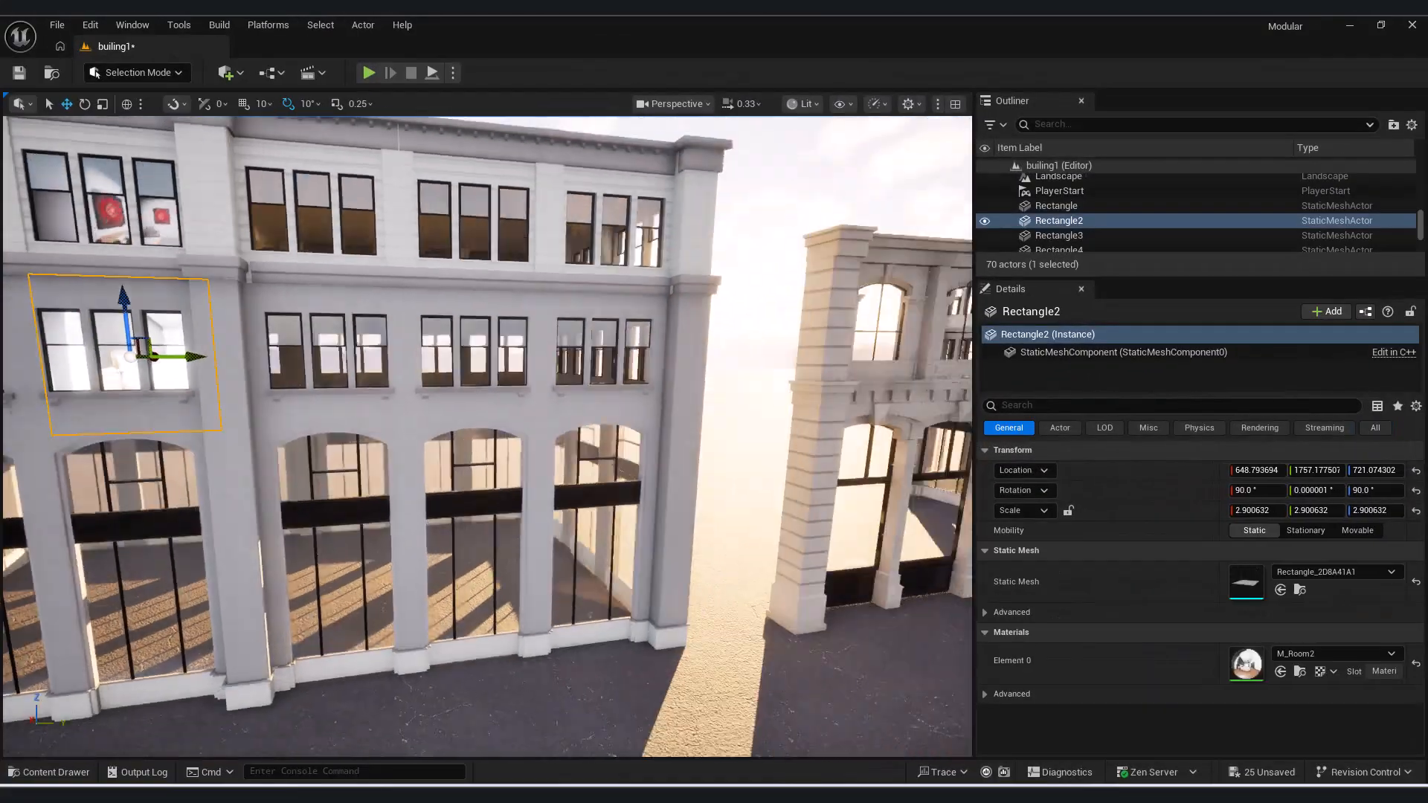
Step: Place a copy of the M_Room2 rectangle behind the neighbouring facade's first arched upper window, at about Y 3498, Z 816
scroll(922, 414, "down", 3)
right_click_drag(806, 408, 740, 344)
right_click_drag(685, 289, 621, 370)
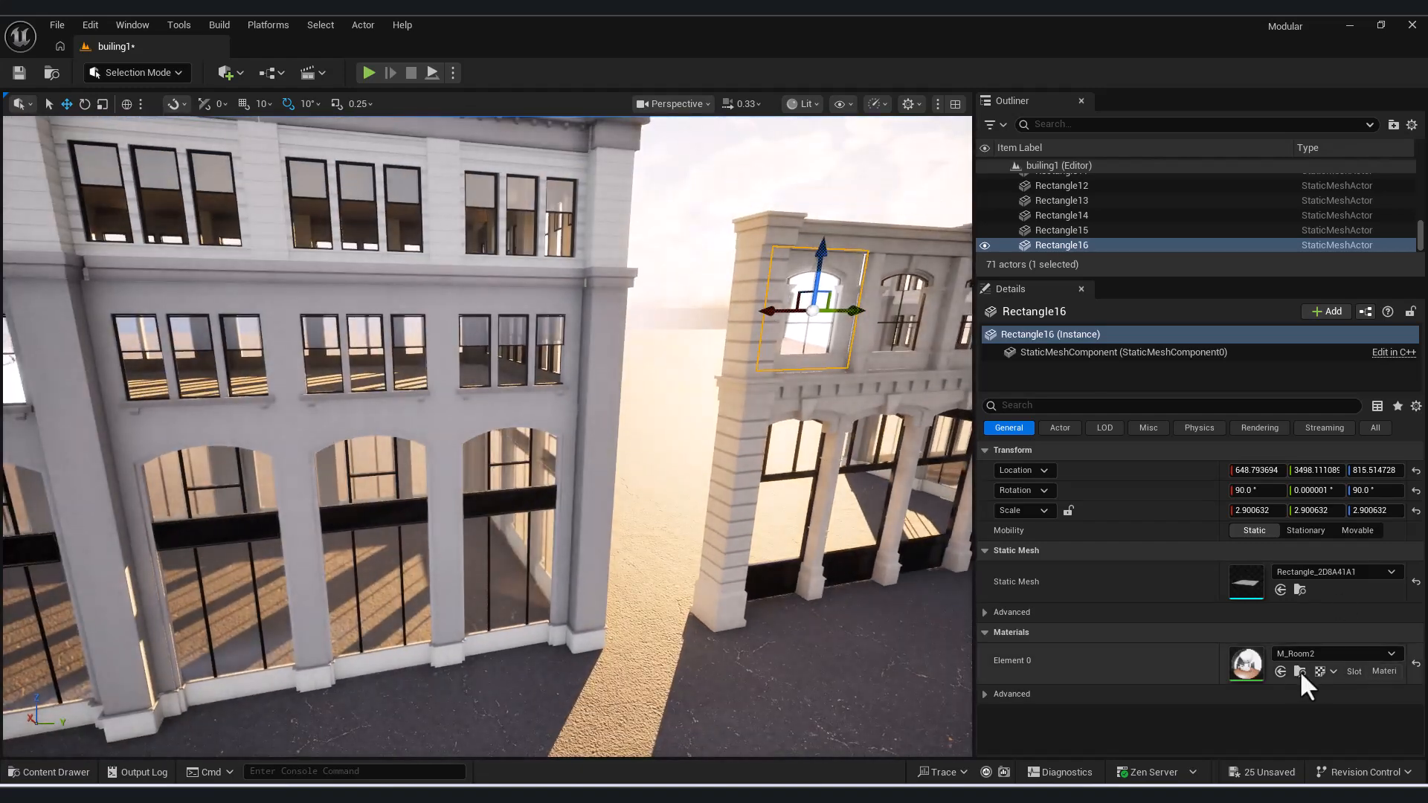
Step: Open M_Room2, add a Multiply node with B at 0.5 to Room1's RGB output, and feed it into Emissive Color
left_click(1300, 671)
double_click(523, 506)
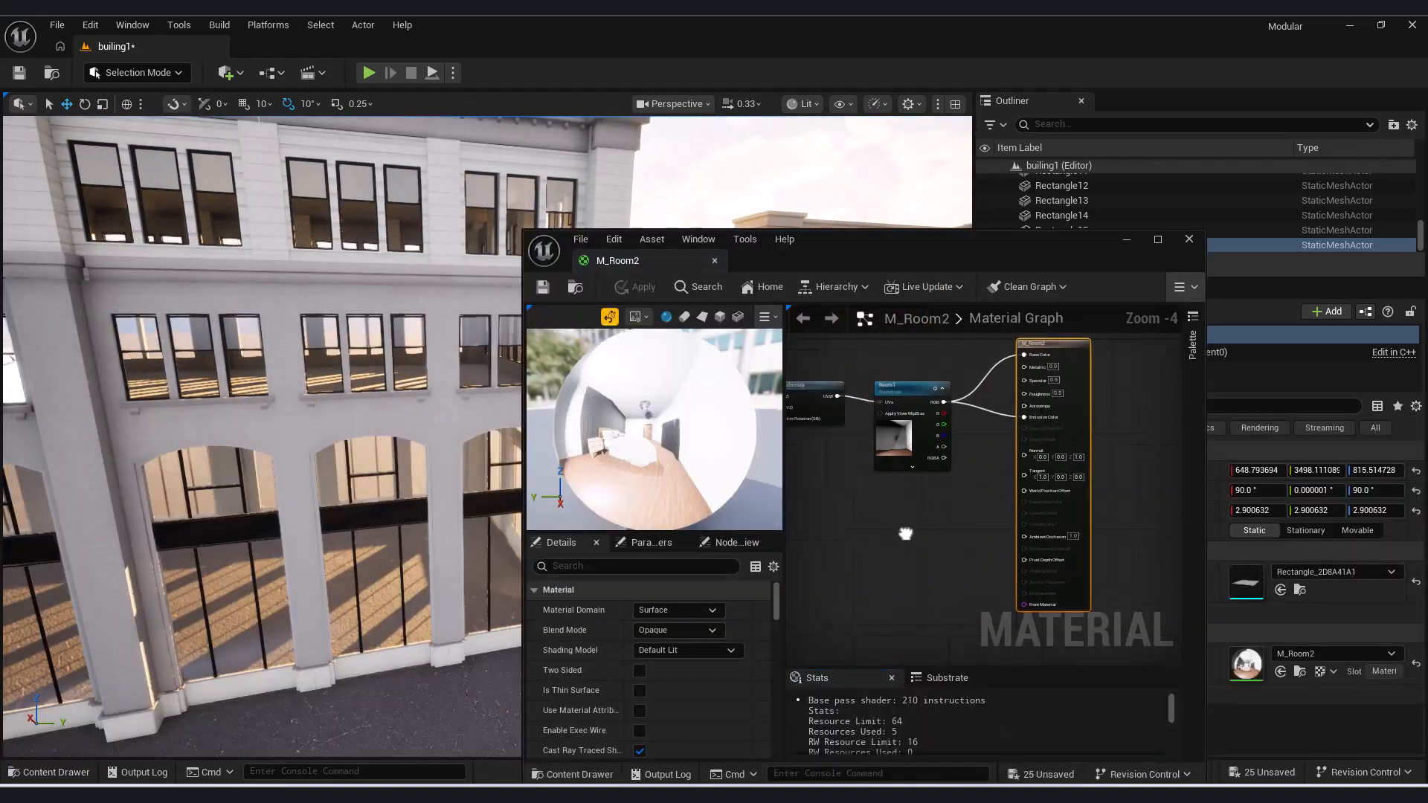
left_click(1090, 343)
scroll(993, 419, "up", 2)
left_click_drag(1002, 506, 1015, 511)
left_click(1072, 324)
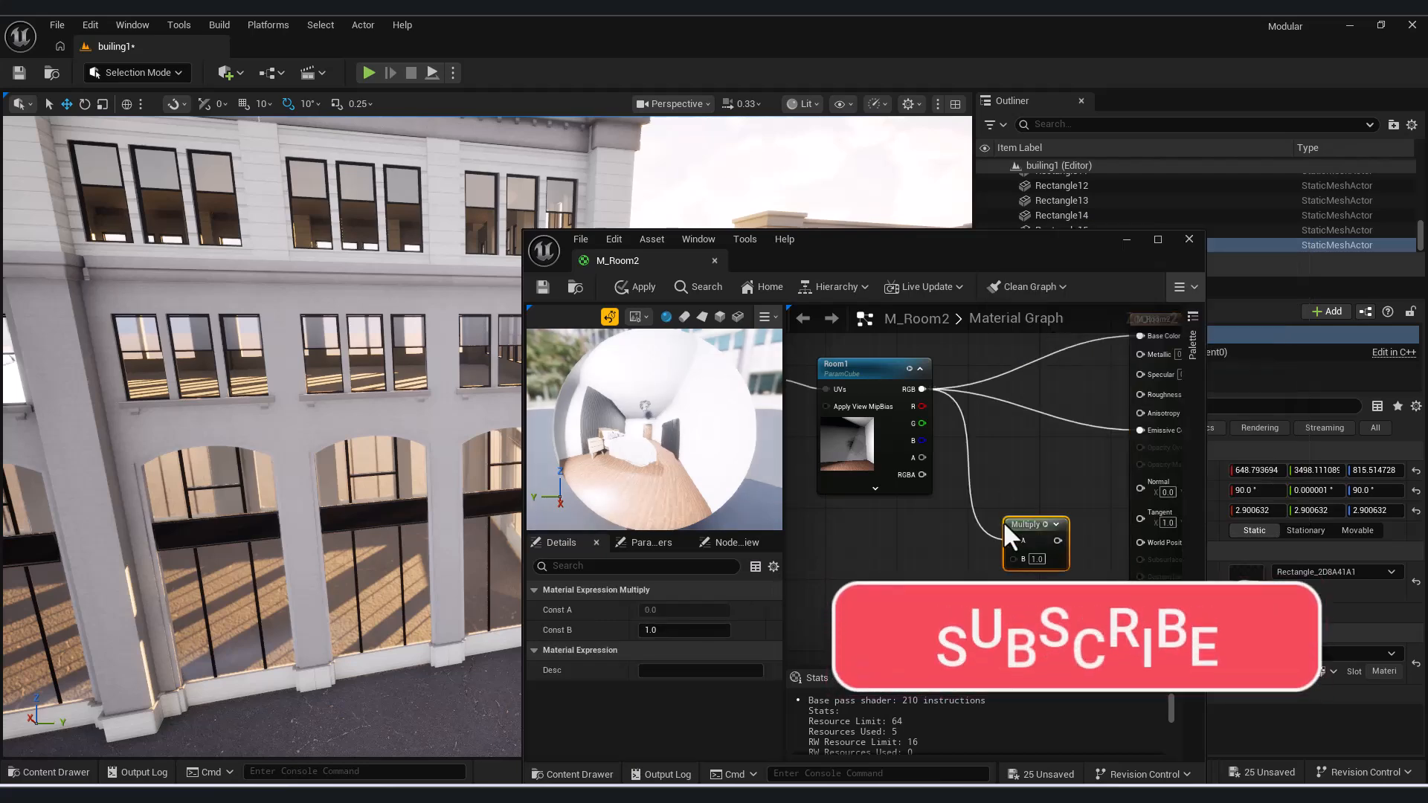
right_click_drag(1003, 494, 922, 542)
type("0.5")
key("Return")
left_click_drag(946, 514, 1028, 404)
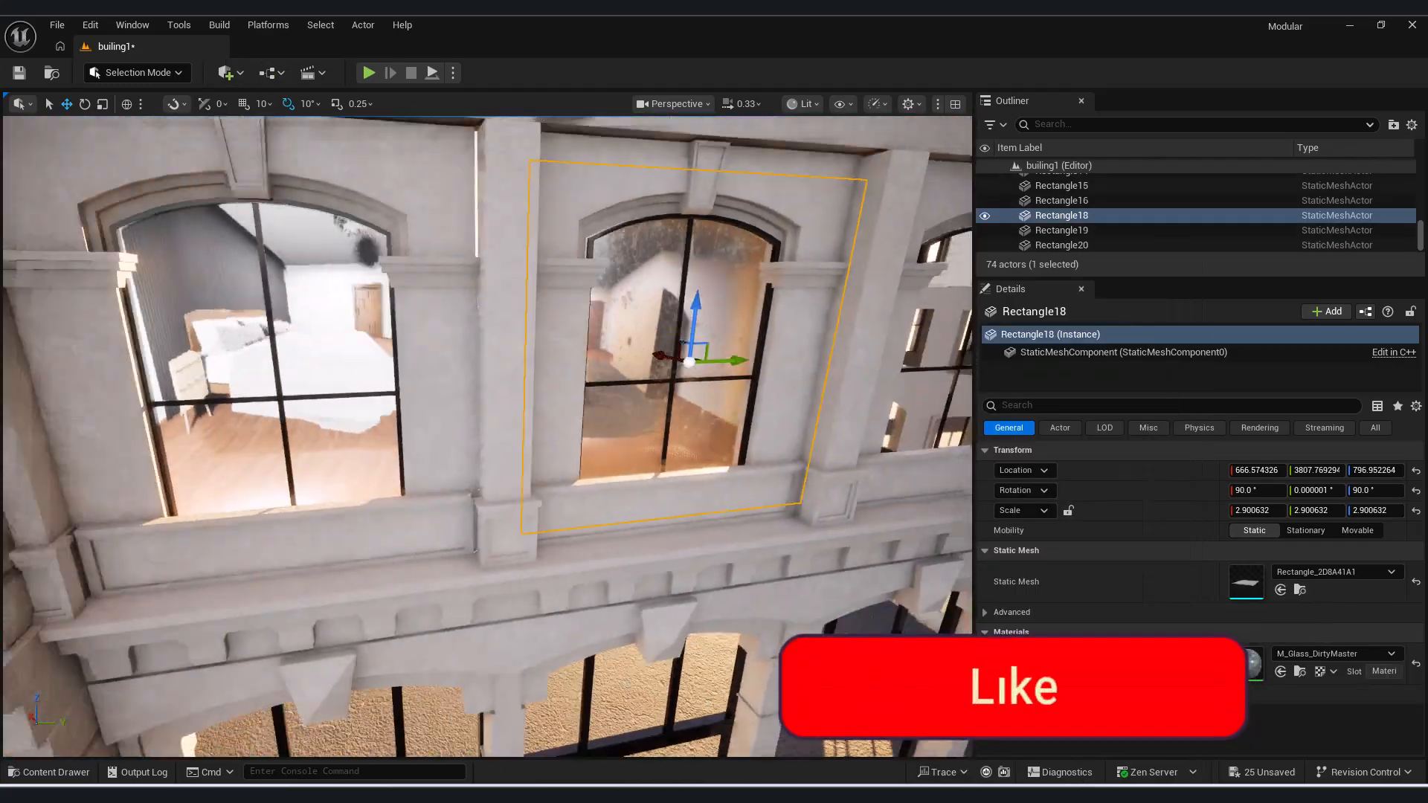
Step: Select the rectangle at the first arched window and give it the M_Glass_DirtyMaster material
right_click_drag(416, 335, 246, 119)
left_click(378, 329)
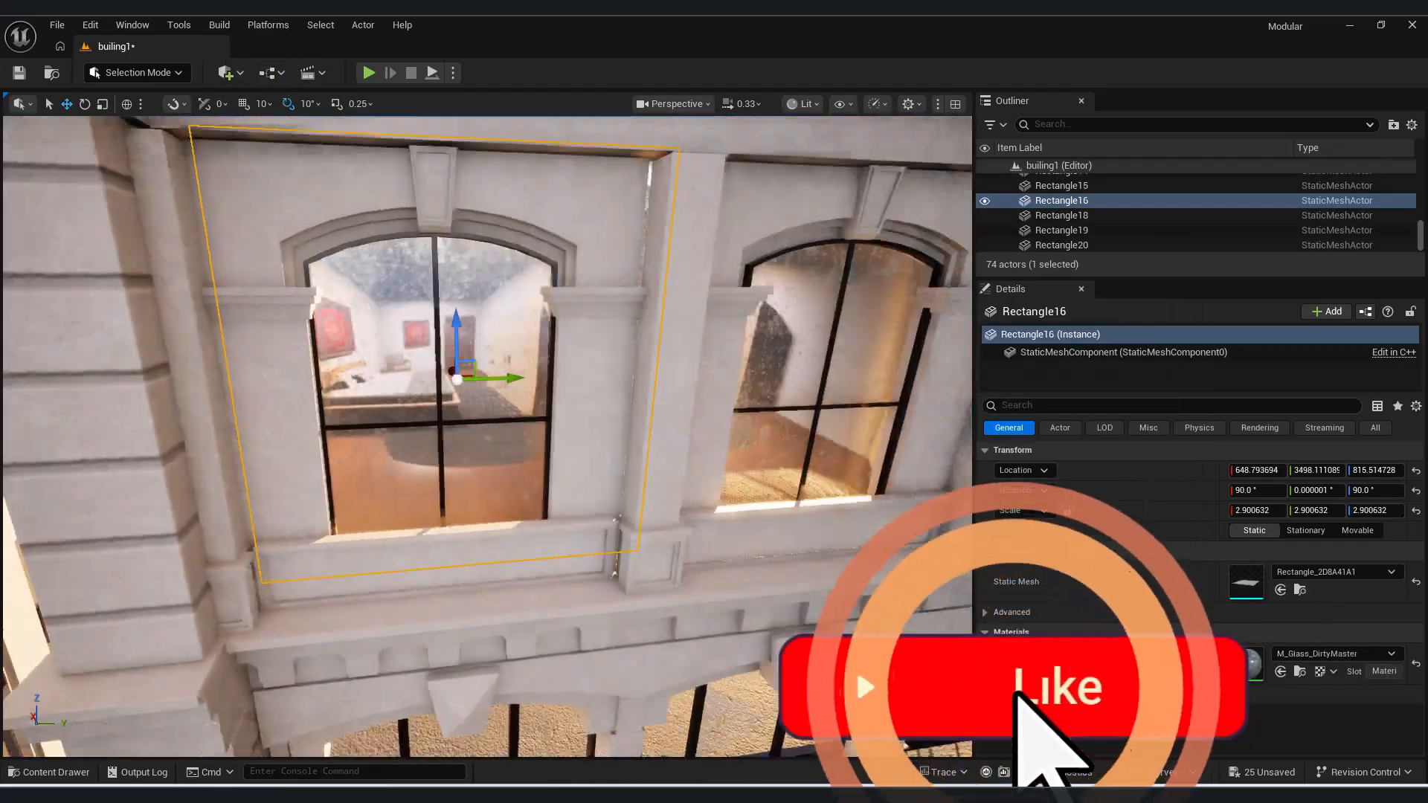